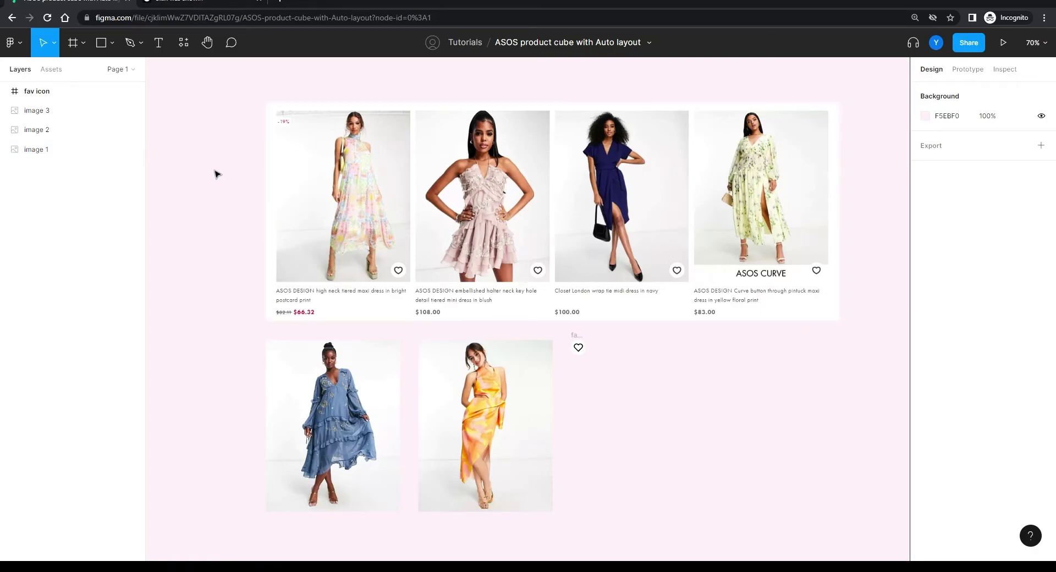
Step: Switch to the ASOS jeans listing to view the favourite heart on the Polo Ralph Lauren product, and return to the Figma file
{"action": "left_click_drag", "start_coordinate": [231, 249], "coordinate": [253, 296]}
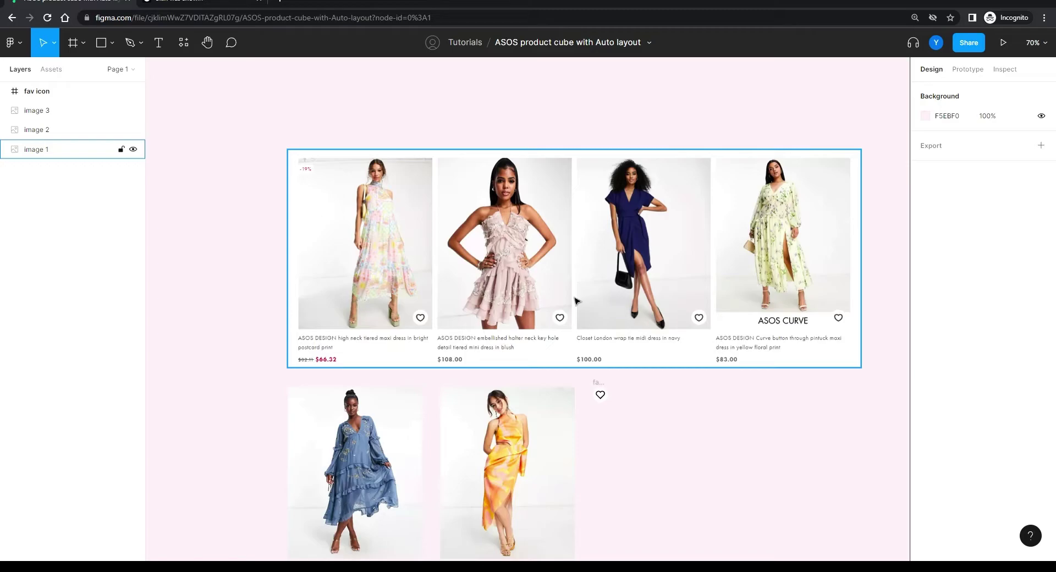
{"action": "left_click", "coordinate": [205, 6]}
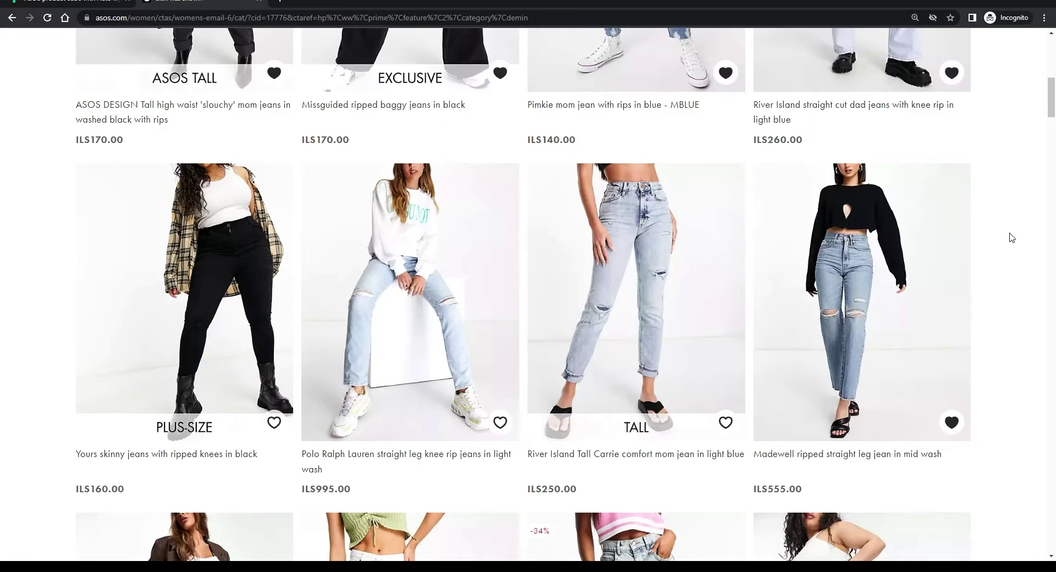
{"action": "left_click", "coordinate": [502, 426]}
{"action": "left_click", "coordinate": [89, 3]}
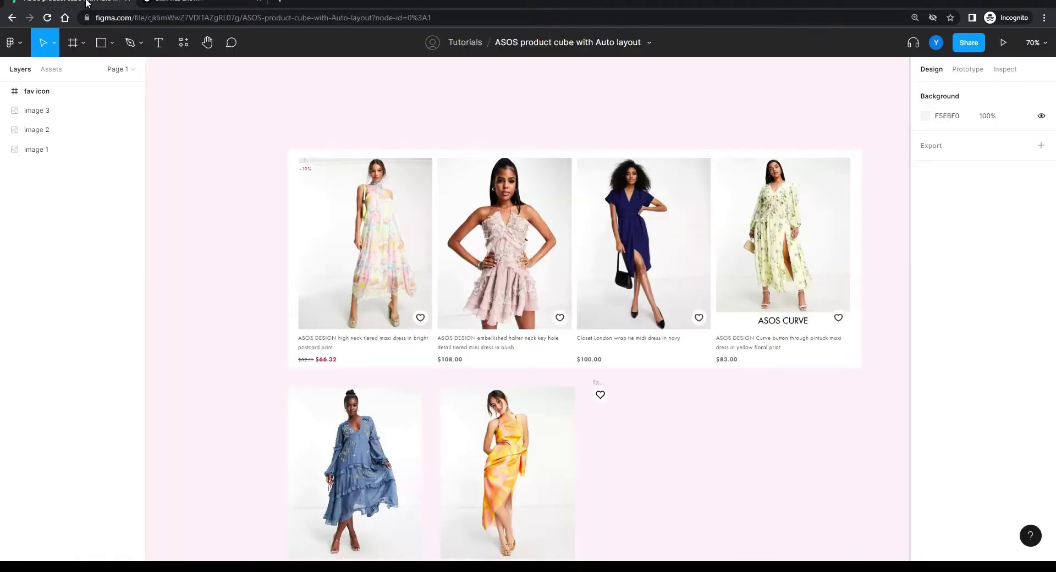
Step: Move the fav icon frame onto the empty canvas beside the reference image of the four products
{"action": "left_click_drag", "start_coordinate": [619, 451], "coordinate": [506, 304]}
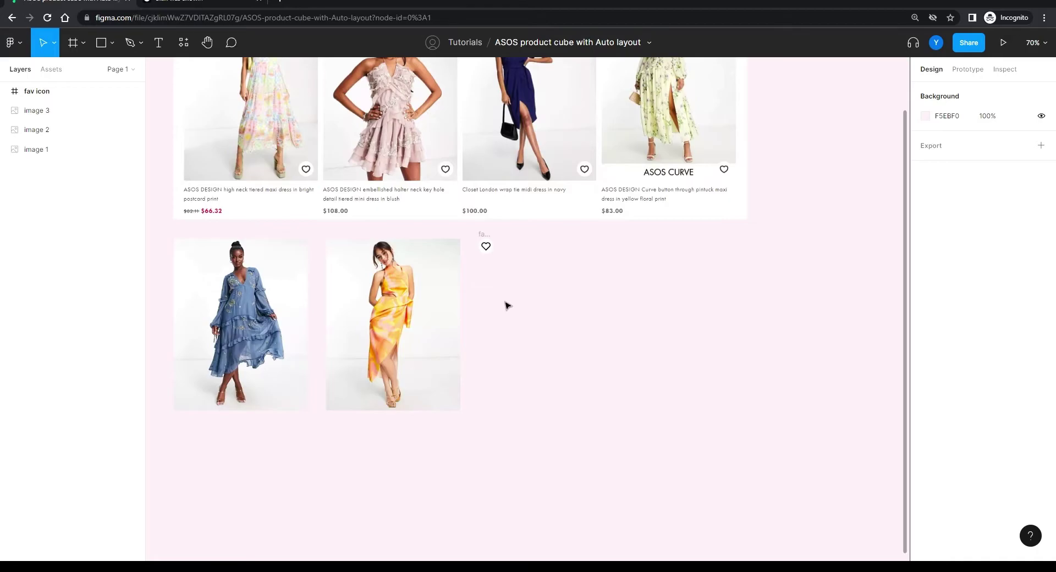
{"action": "left_click_drag", "start_coordinate": [508, 301], "coordinate": [613, 316]}
{"action": "key", "text": "shift+0"}
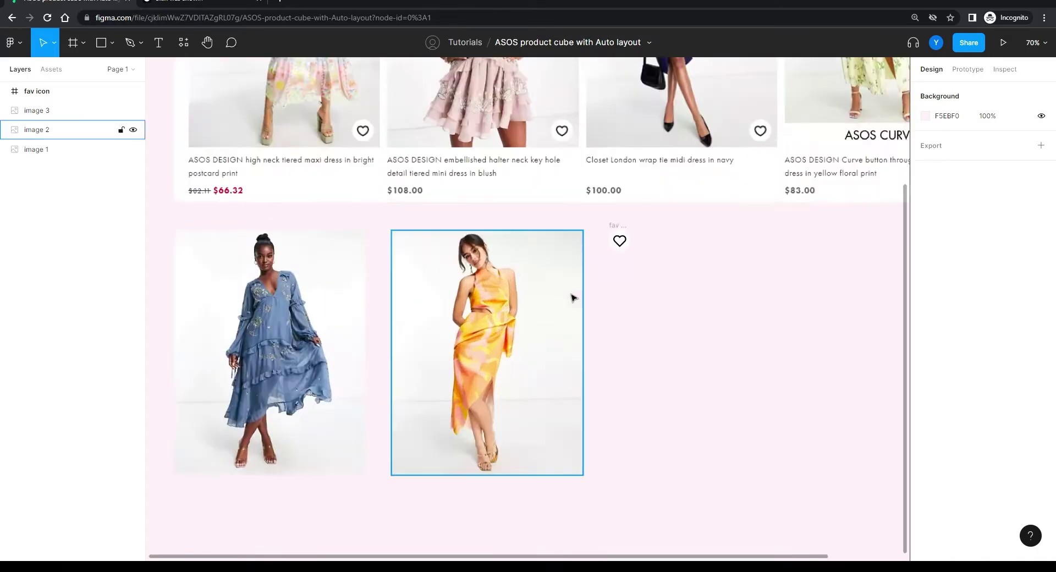
{"action": "left_click", "coordinate": [370, 318]}
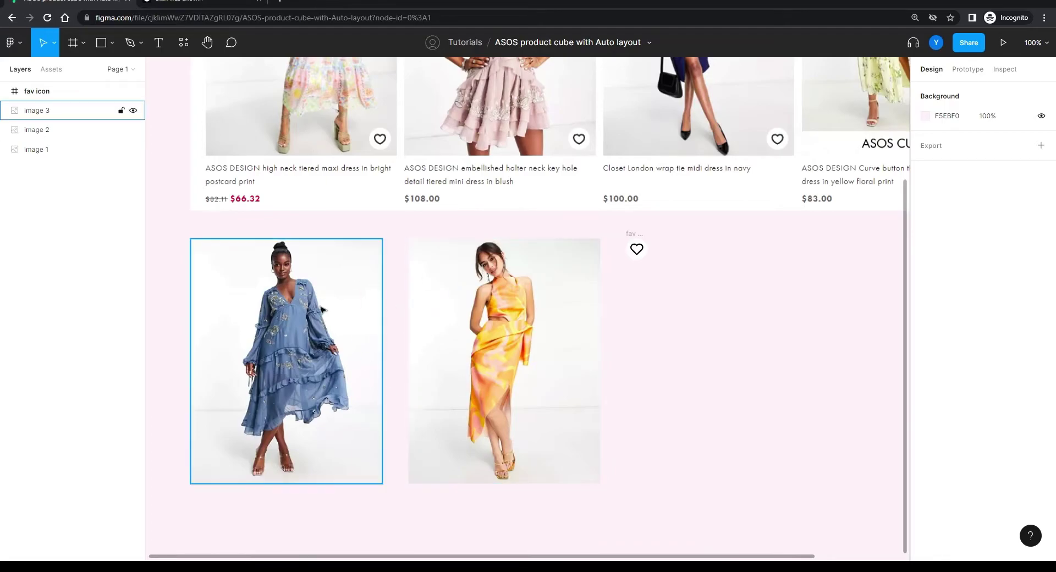
{"action": "left_click", "coordinate": [383, 343]}
{"action": "left_click", "coordinate": [634, 243]}
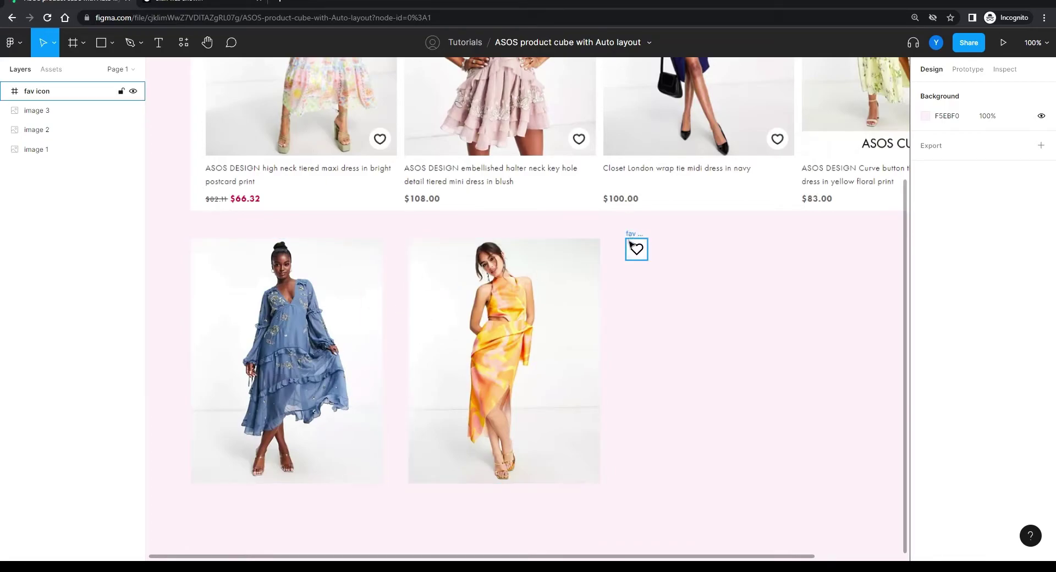
{"action": "left_click", "coordinate": [630, 238]}
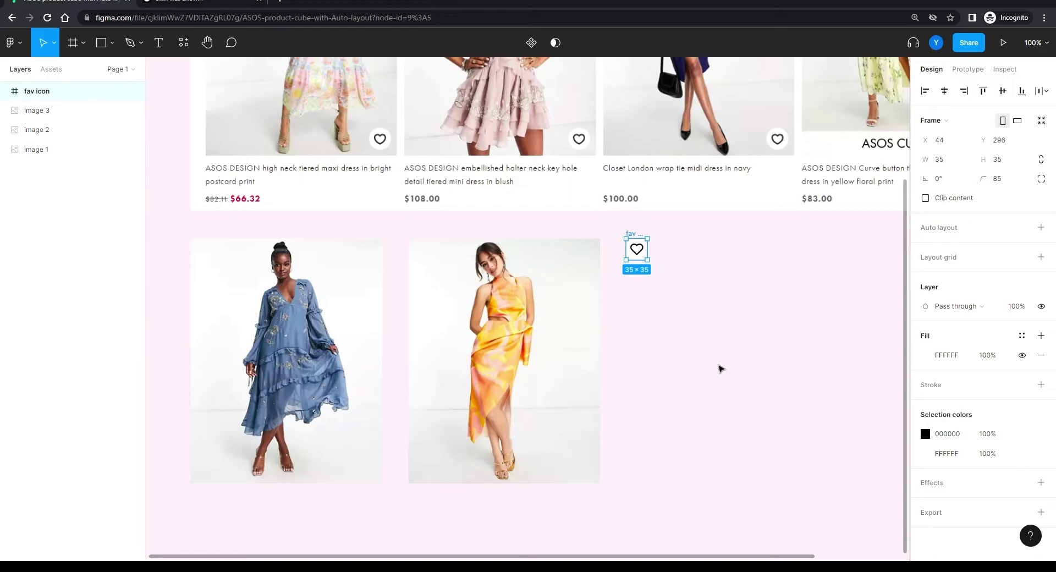
{"action": "left_click", "coordinate": [5, 93]}
{"action": "left_click_drag", "start_coordinate": [636, 250], "coordinate": [371, 266]}
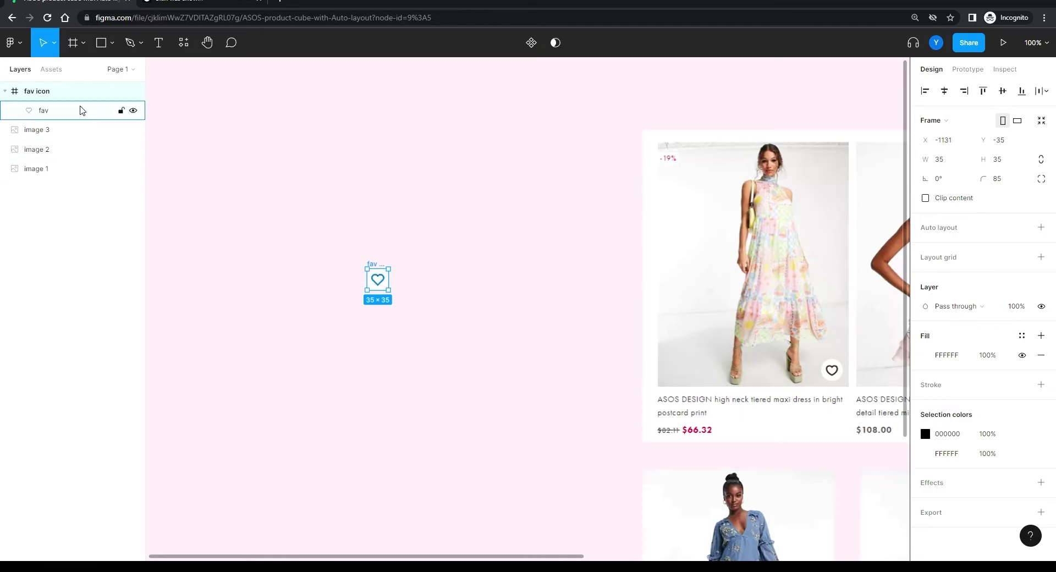
Step: Wrap the fav icon in a new frame and add auto layout to that frame
{"action": "right_click", "coordinate": [37, 92]}
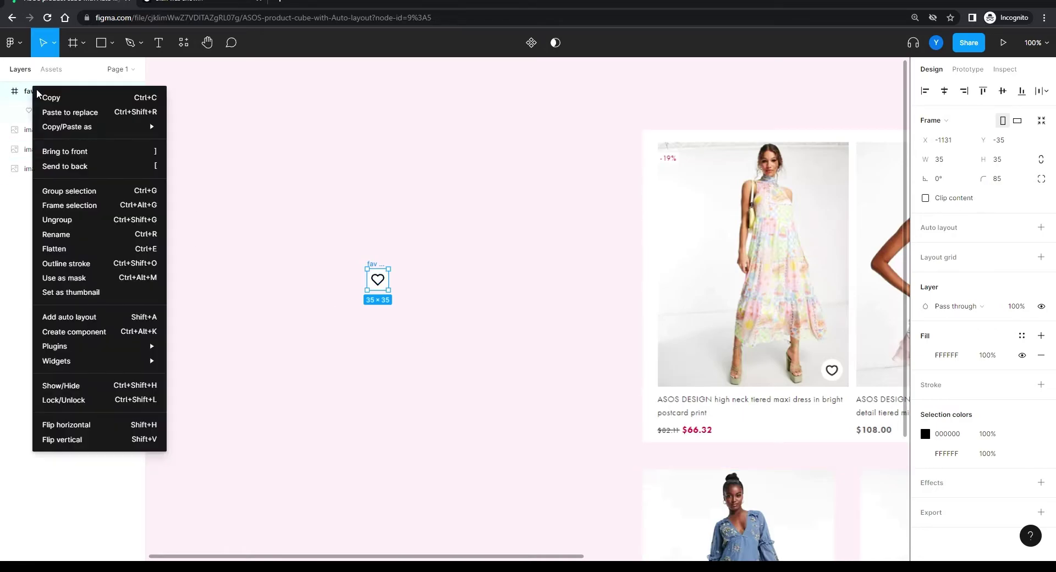
{"action": "left_click", "coordinate": [70, 205]}
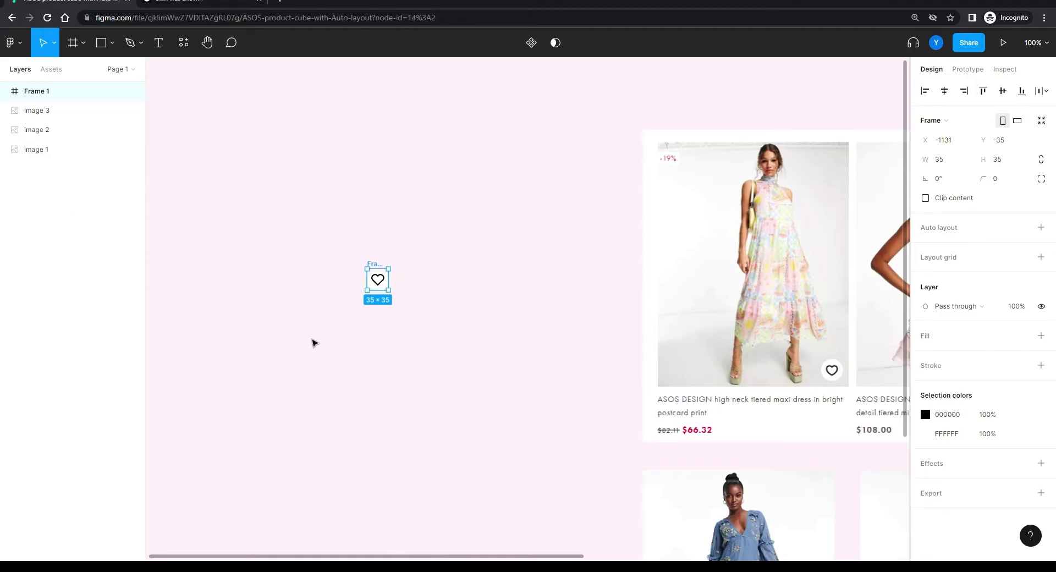
{"action": "right_click", "coordinate": [369, 289]}
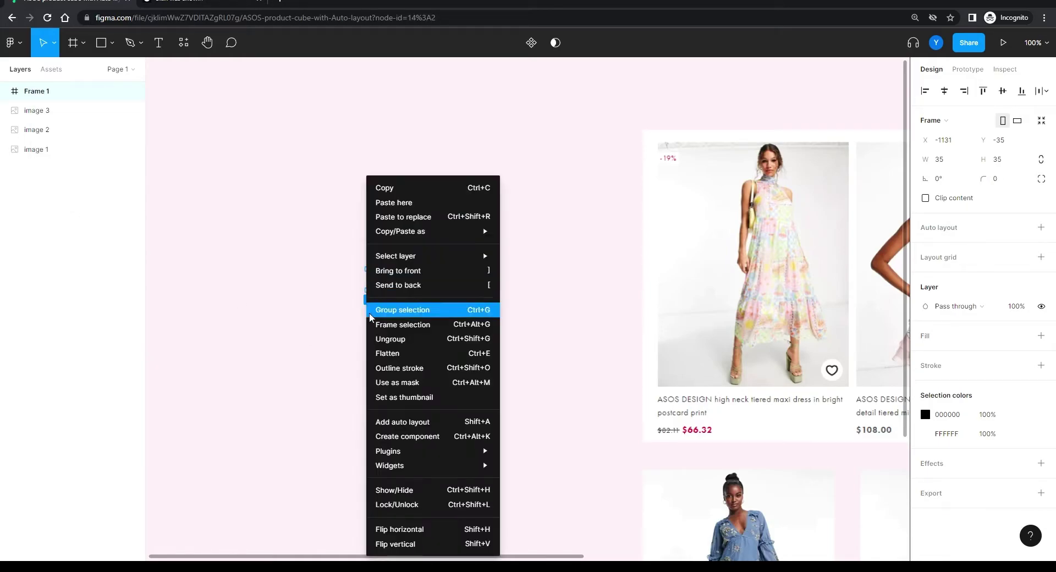
{"action": "left_click", "coordinate": [400, 423]}
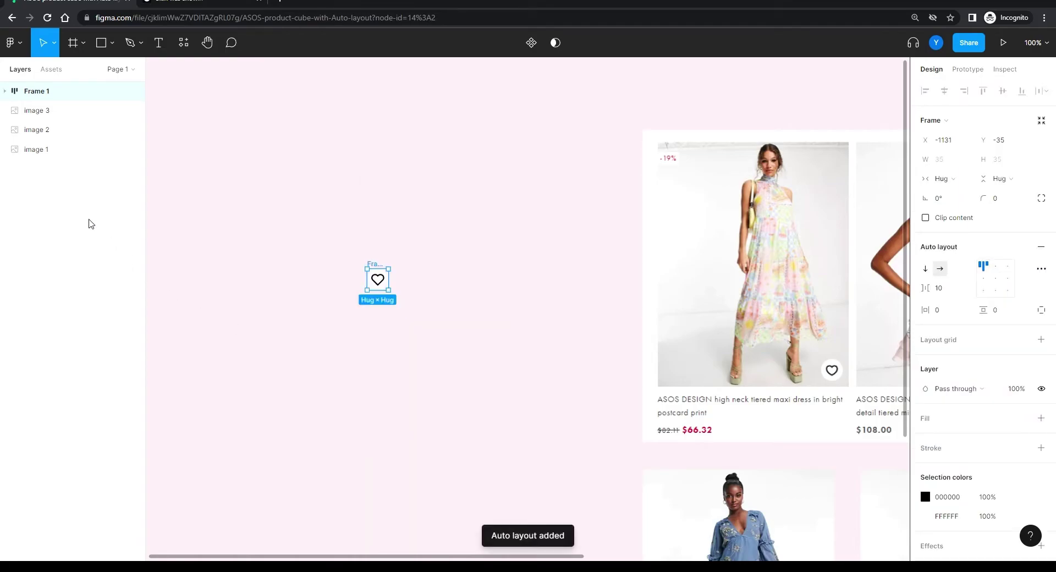
Step: Set the horizontal and vertical padding of the auto layout frame around the fav icon to 10
{"action": "left_click", "coordinate": [5, 90]}
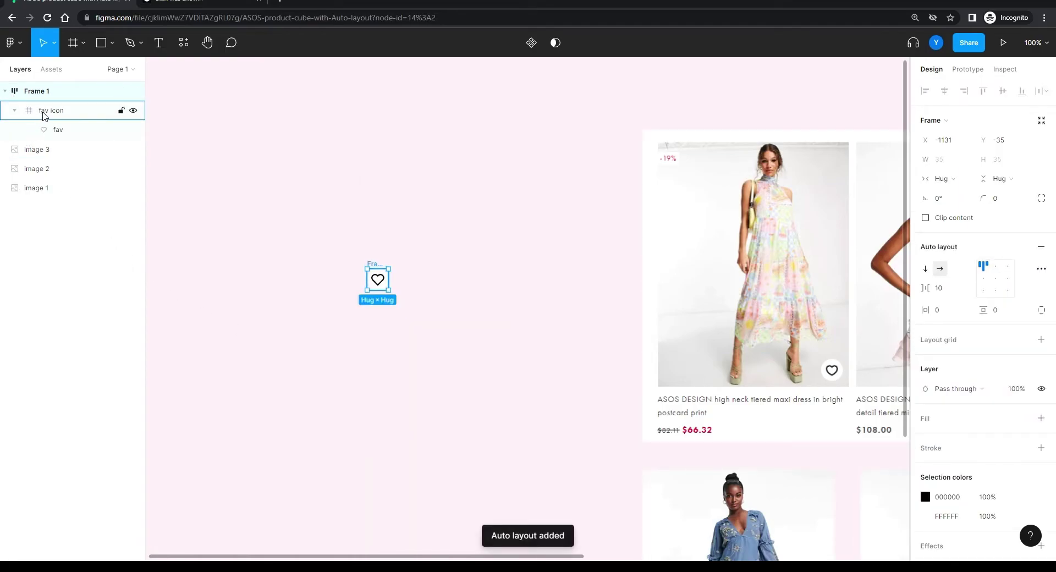
{"action": "left_click", "coordinate": [45, 113]}
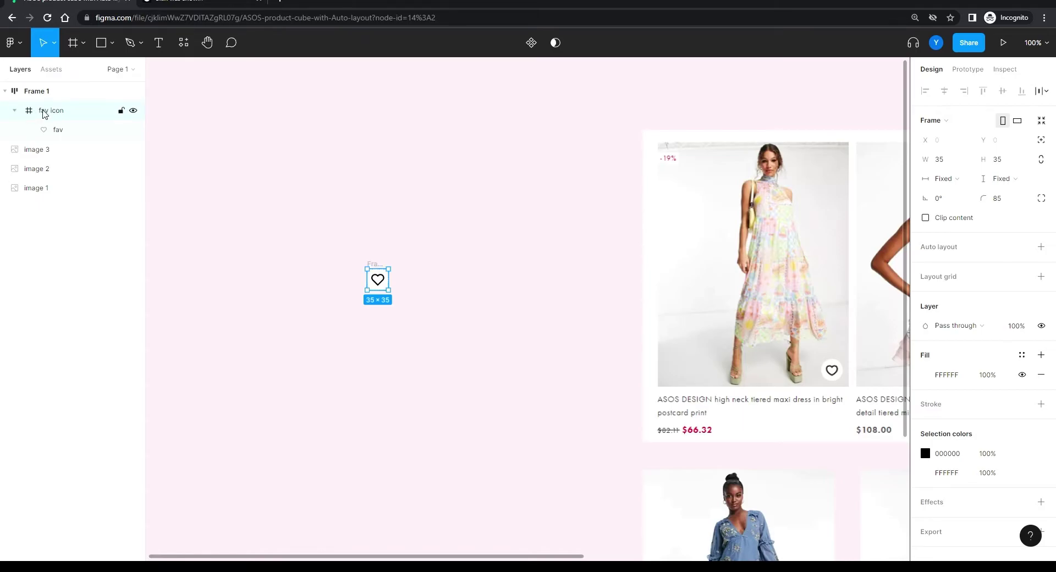
{"action": "left_click_drag", "start_coordinate": [319, 303], "coordinate": [407, 299]}
{"action": "key", "text": "ctrl+plus"}
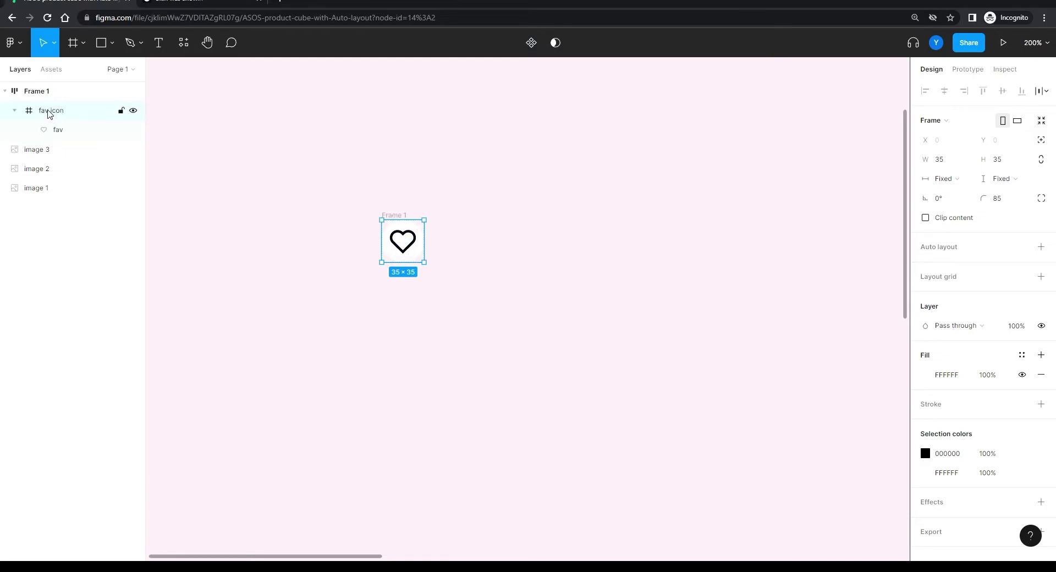
{"action": "left_click", "coordinate": [37, 93]}
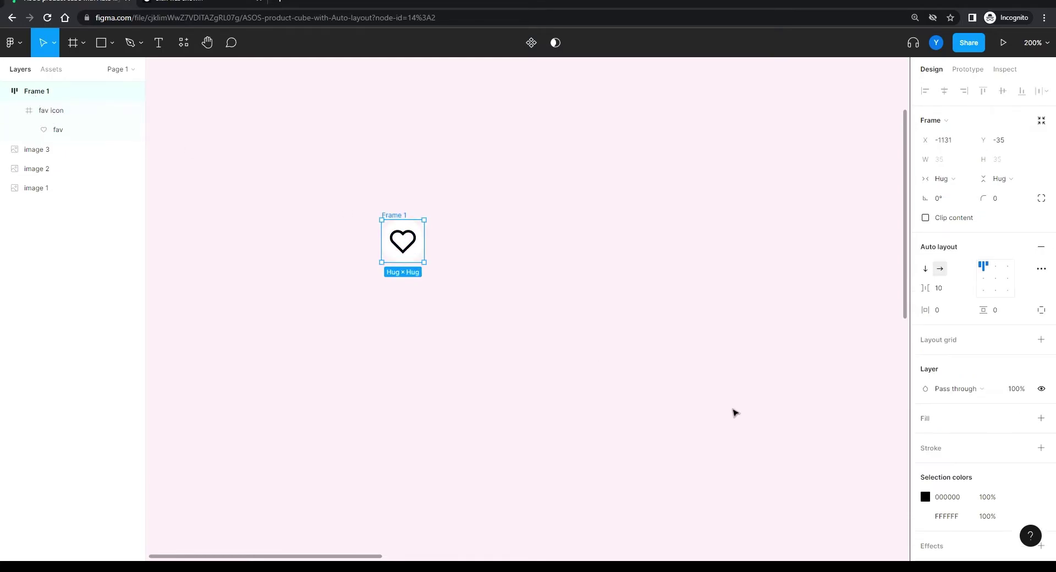
{"action": "left_click", "coordinate": [955, 315]}
{"action": "type", "text": "10"}
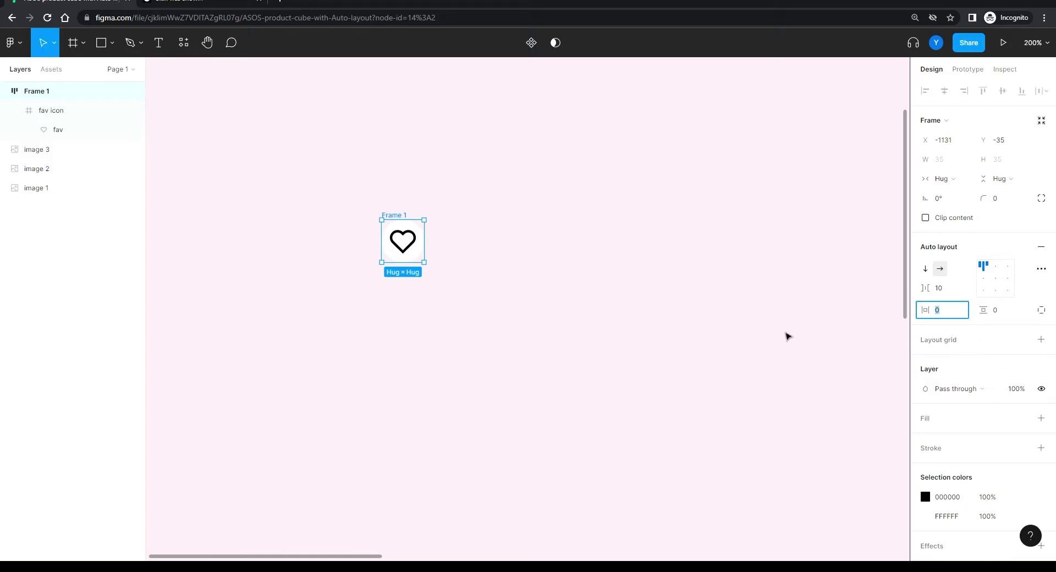
{"action": "left_click", "coordinate": [995, 310]}
{"action": "type", "text": "10"}
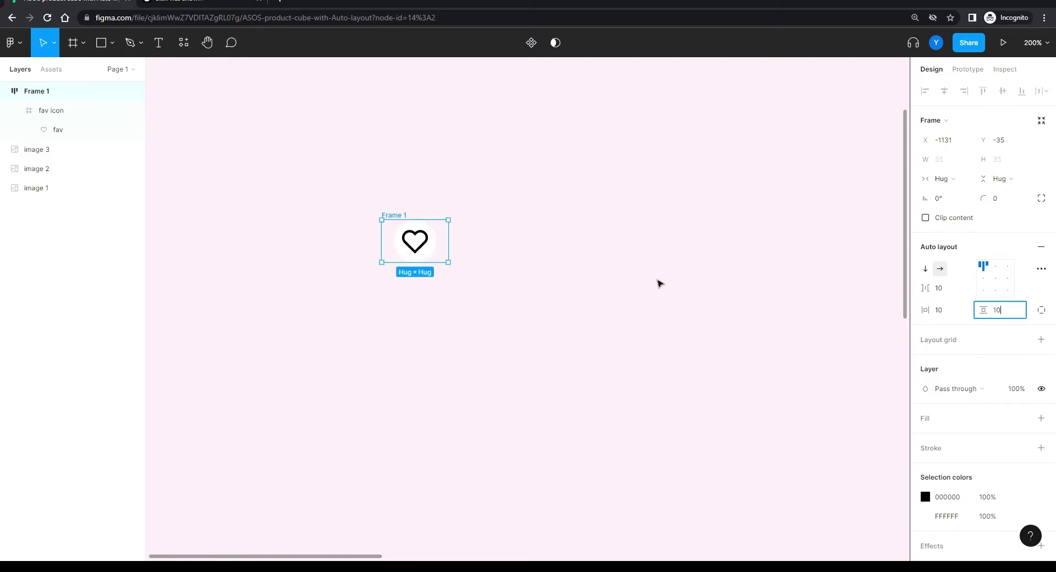
{"action": "key", "text": "Return"}
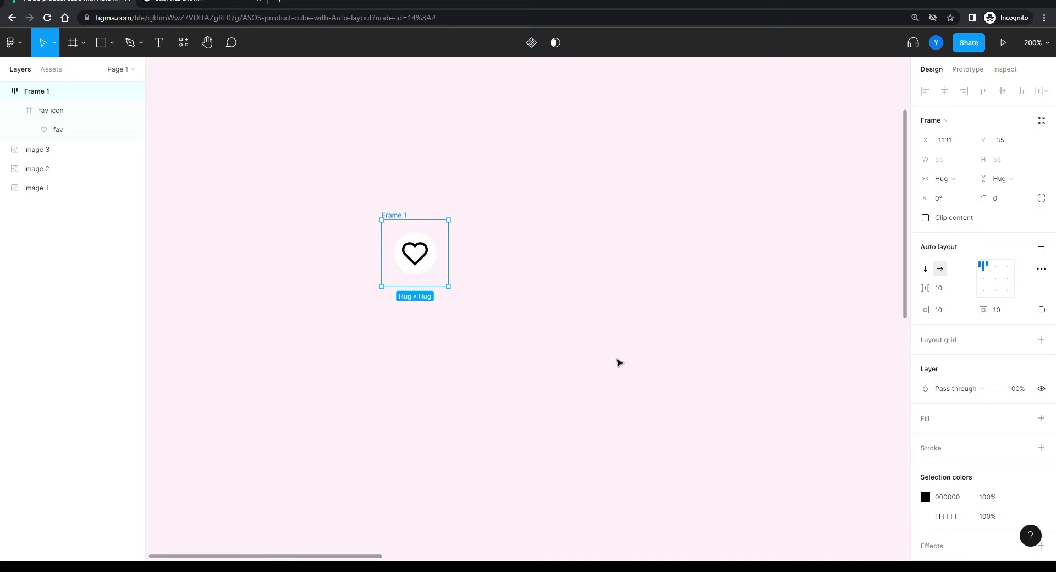
Step: Rename the padded auto layout frame to "fav icon"
{"action": "left_click_drag", "start_coordinate": [567, 291], "coordinate": [658, 267]}
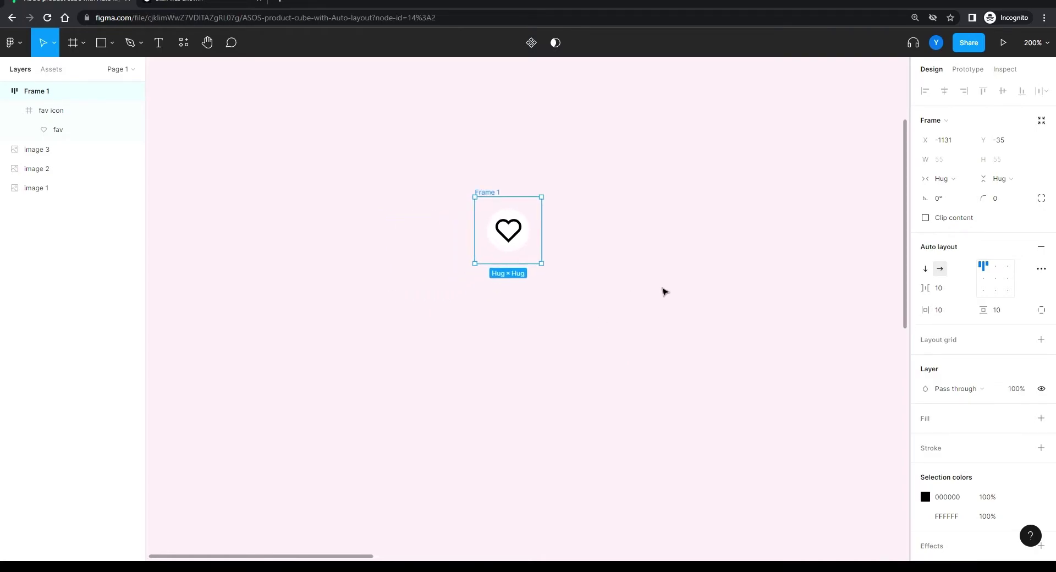
{"action": "key", "text": "ctrl+minus"}
{"action": "key", "text": "ctrl+minus"}
{"action": "left_click_drag", "start_coordinate": [637, 334], "coordinate": [617, 341]}
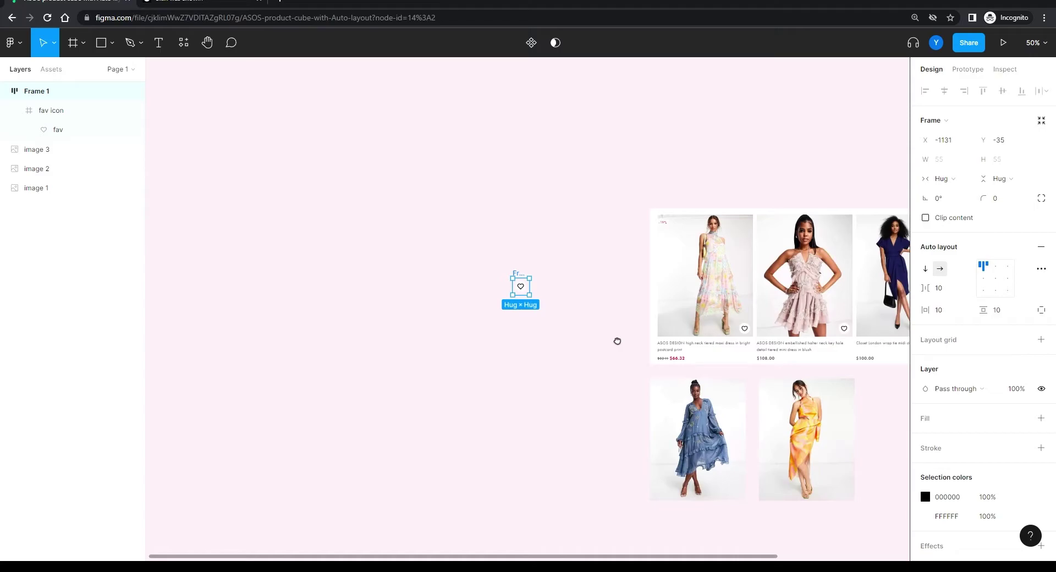
{"action": "double_click", "coordinate": [39, 92]}
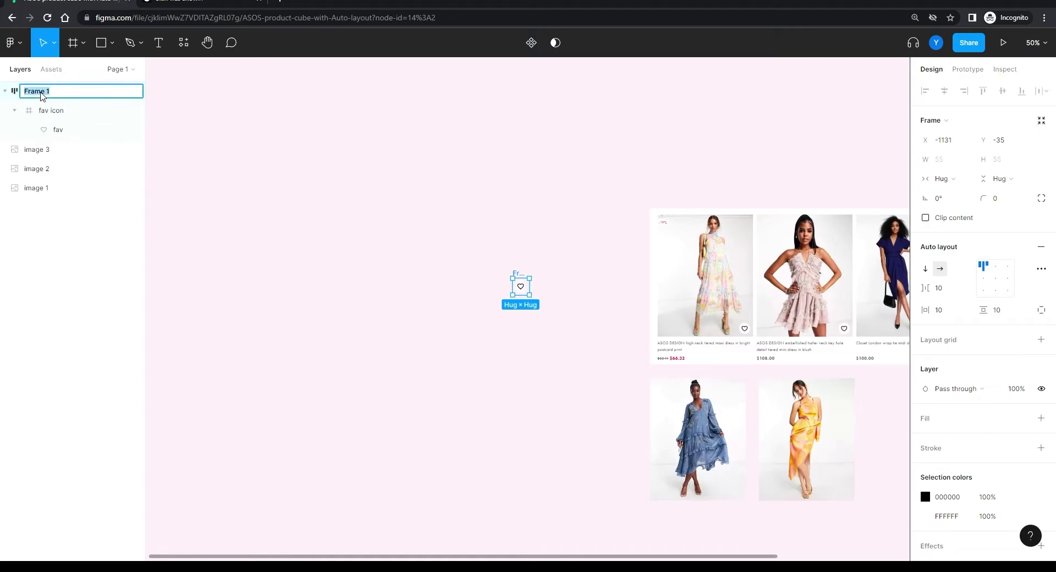
{"action": "type", "text": "fav icon"}
{"action": "key", "text": "Return"}
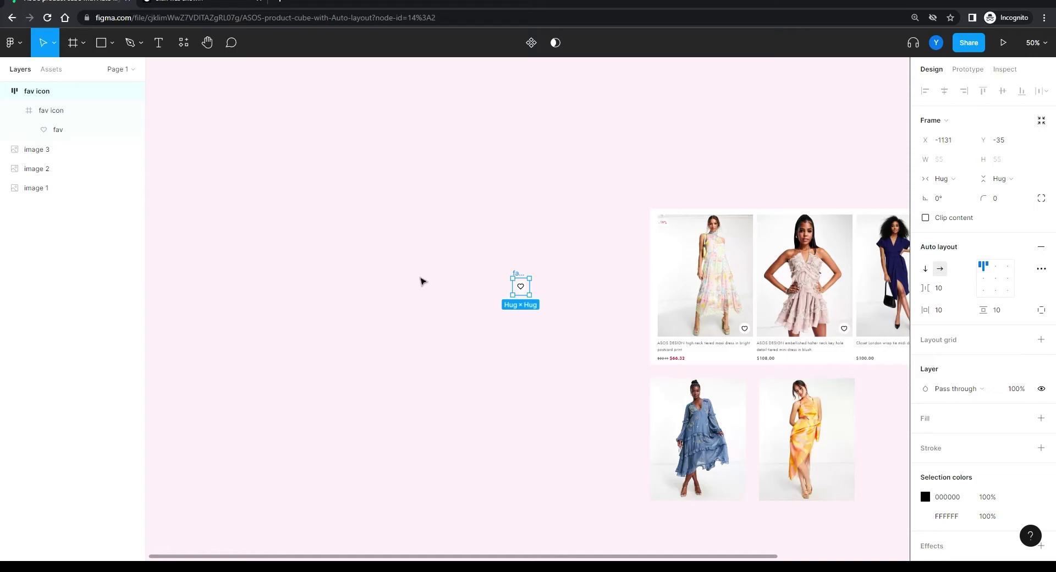
Step: Wrap the outer fav icon frame in another frame and name it "img holder"
{"action": "right_click", "coordinate": [59, 93]}
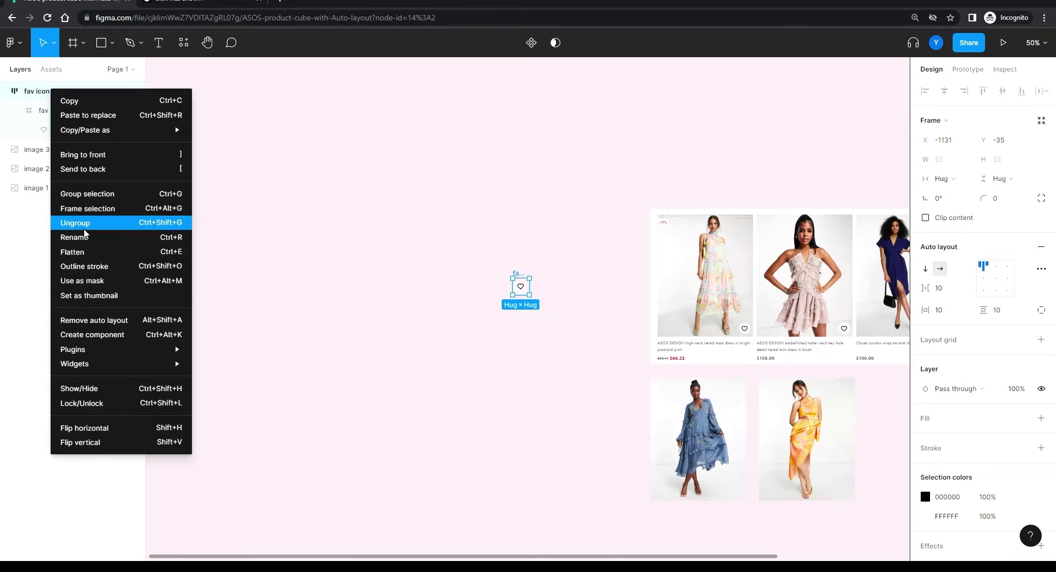
{"action": "left_click", "coordinate": [88, 208]}
{"action": "double_click", "coordinate": [36, 92]}
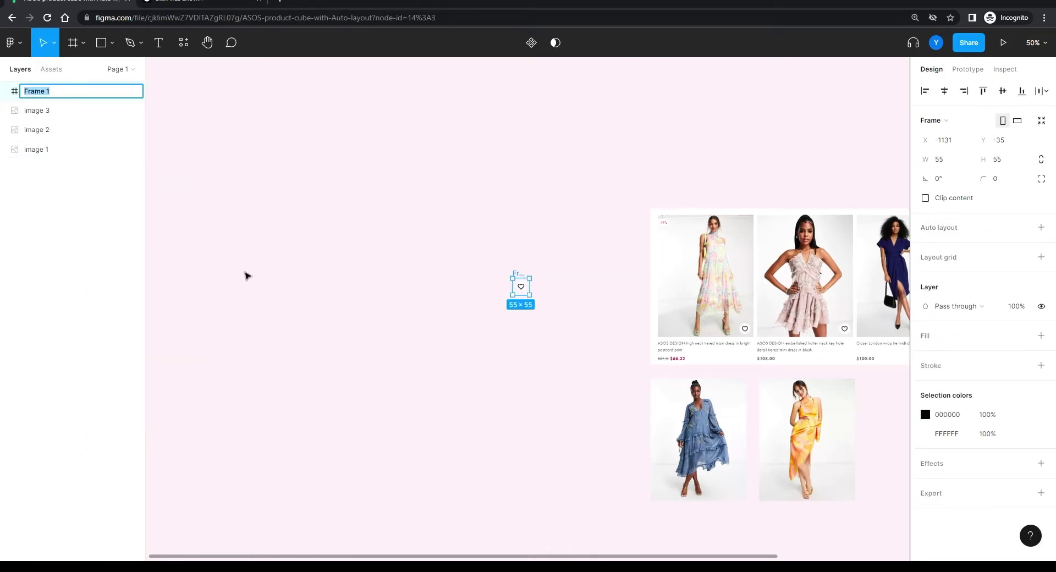
{"action": "type", "text": "img holder"}
{"action": "key", "text": "Return"}
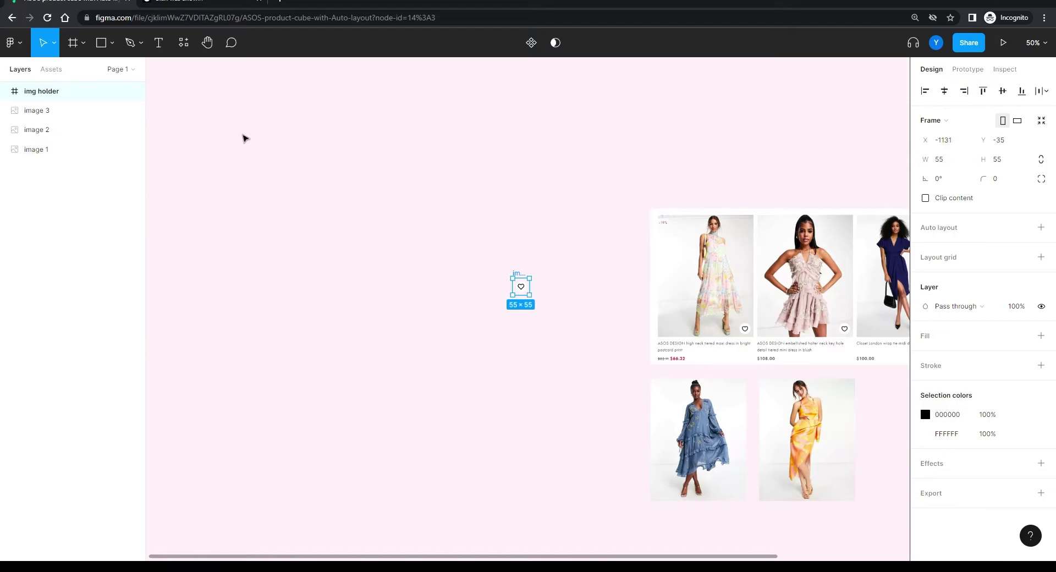
Step: Add auto layout to img holder with its content aligned bottom right, and enlarge the frame to about 245 × 401
{"action": "key", "text": "shift+a"}
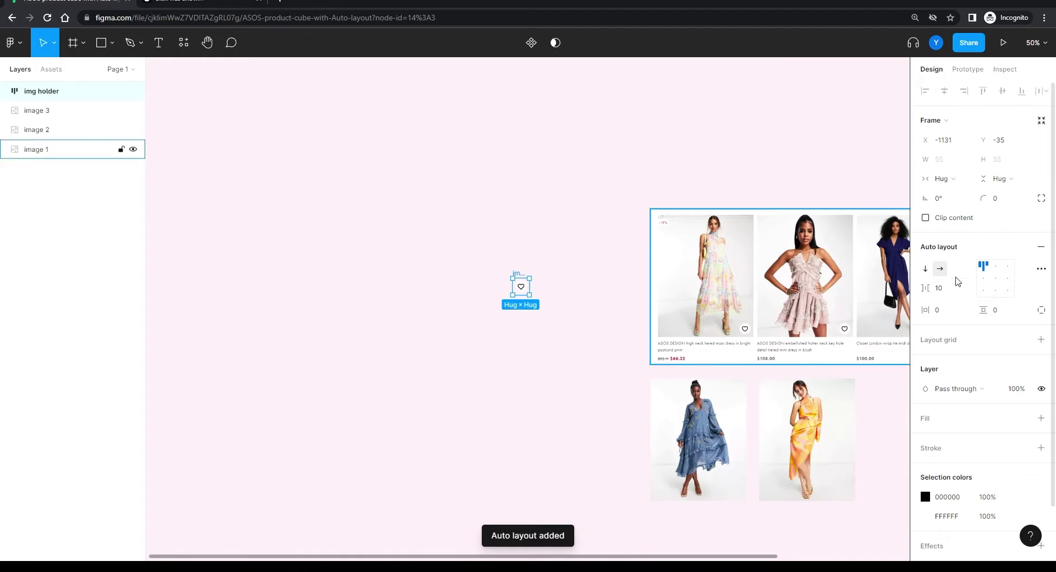
{"action": "left_click", "coordinate": [1008, 291]}
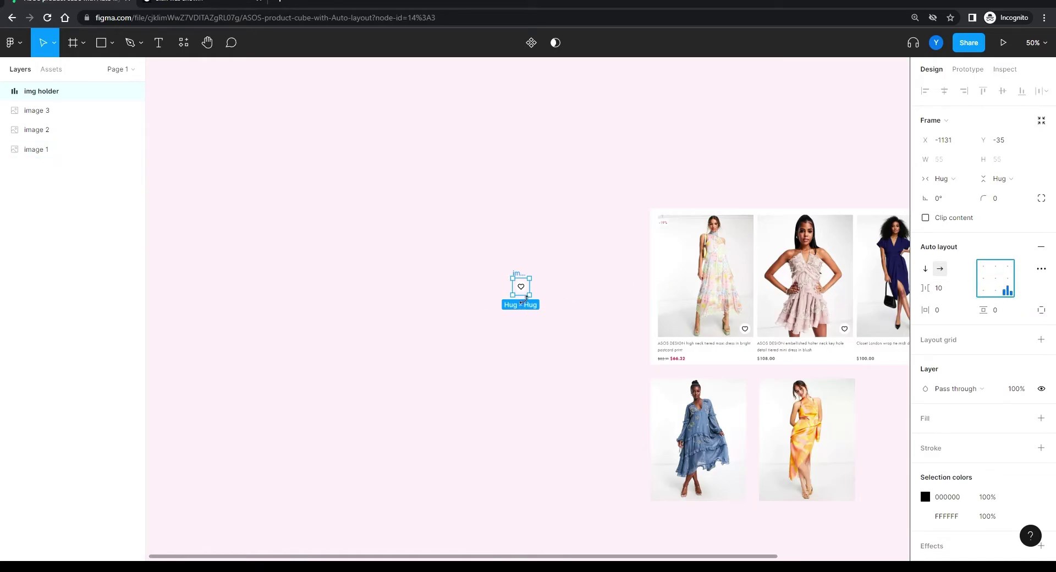
{"action": "left_click_drag", "start_coordinate": [528, 296], "coordinate": [587, 401]}
{"action": "left_click_drag", "start_coordinate": [528, 274], "coordinate": [488, 221]}
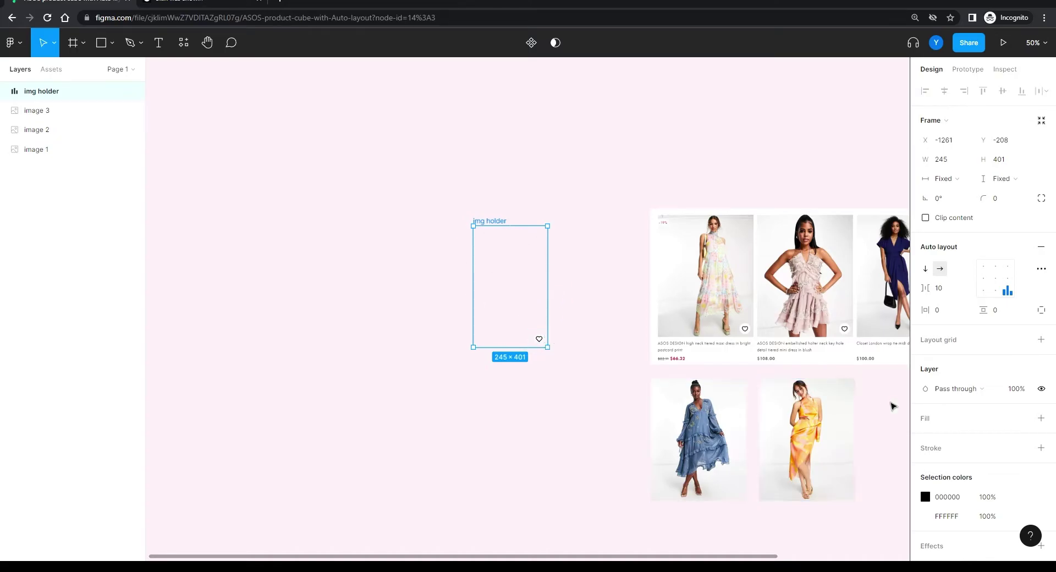
Step: Give img holder a white FFFFFF fill and widen it to about 289
{"action": "left_click", "coordinate": [1041, 418]}
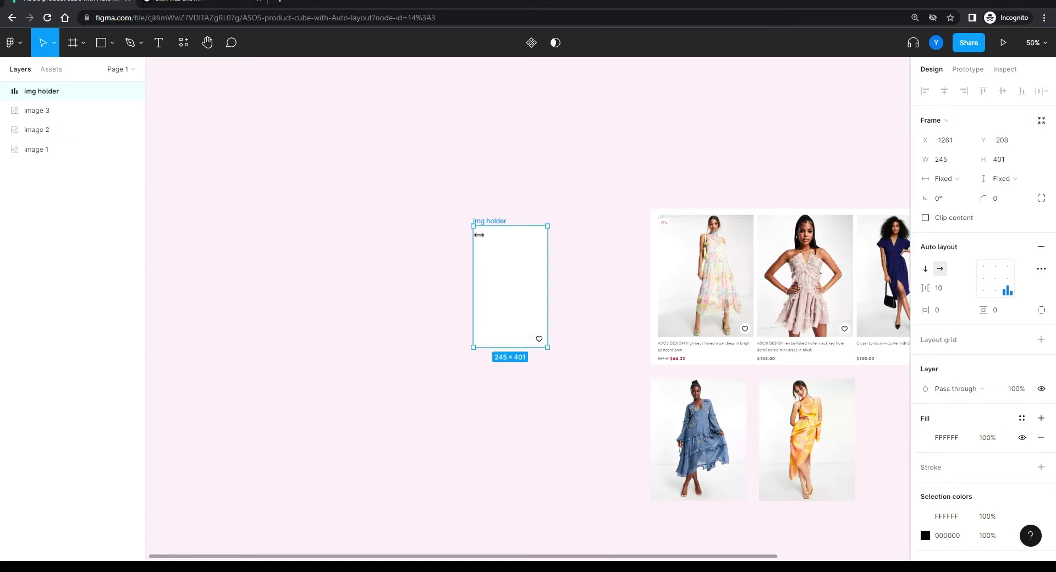
{"action": "left_click_drag", "start_coordinate": [496, 223], "coordinate": [483, 215]}
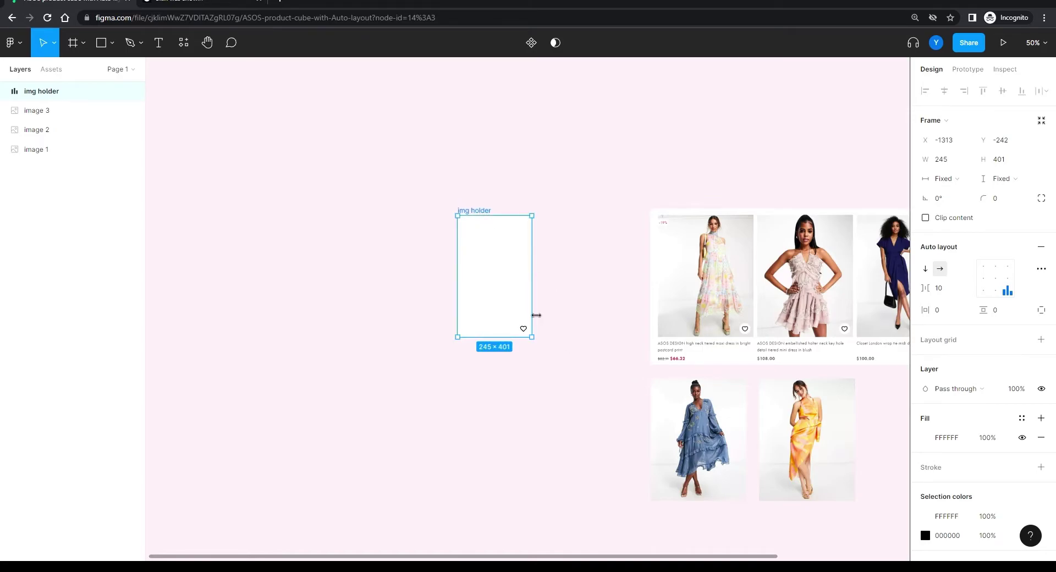
{"action": "left_click_drag", "start_coordinate": [531, 313], "coordinate": [546, 313]}
Step: Copy the properties of the blue dress image and paste them onto img holder to give it the image fill
{"action": "scroll", "coordinate": [561, 388], "scroll_direction": "down", "scroll_amount": 4}
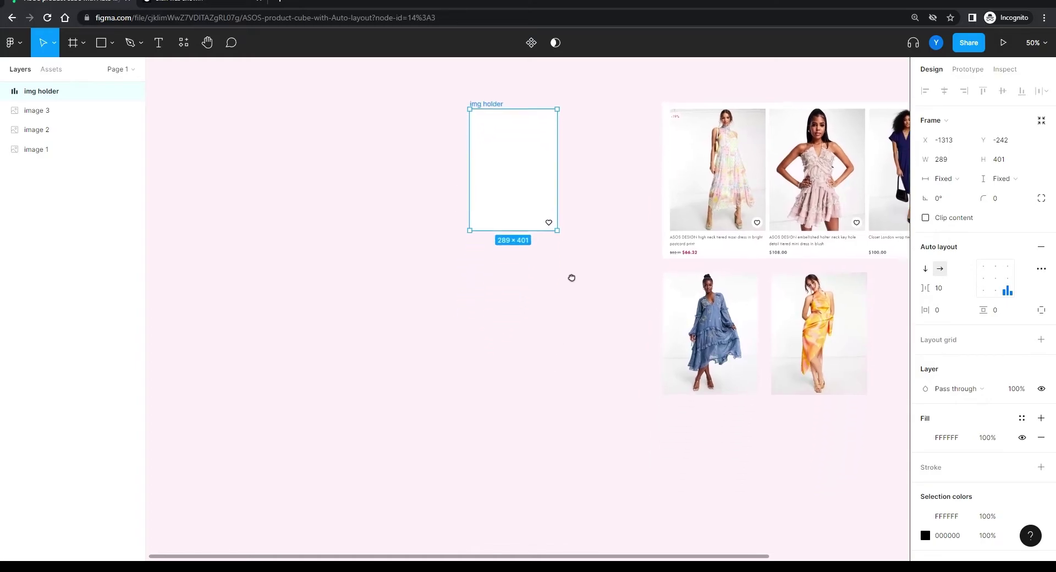
{"action": "left_click", "coordinate": [693, 319]}
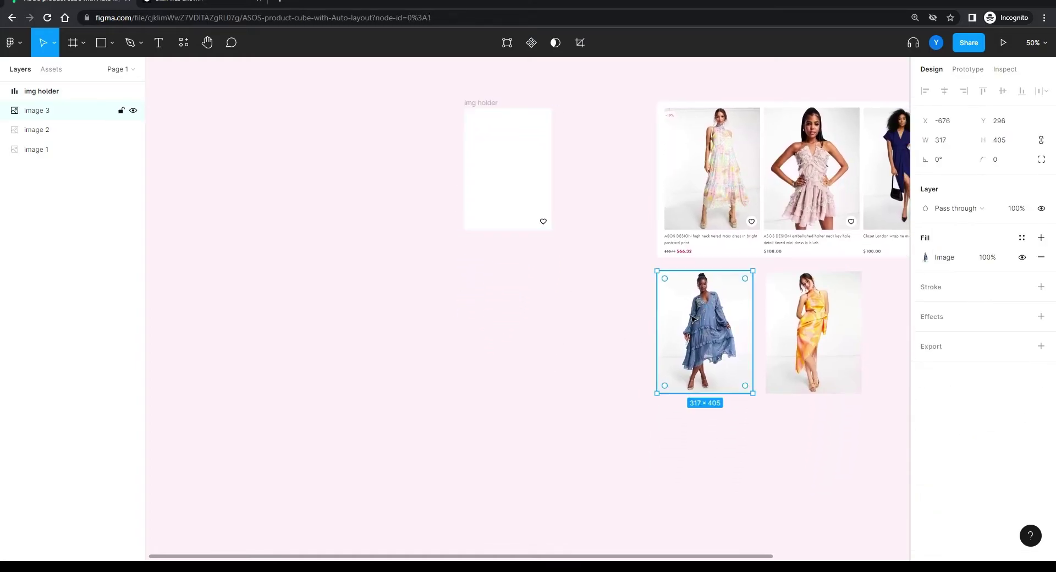
{"action": "right_click", "coordinate": [692, 318]}
{"action": "mouse_move", "coordinate": [704, 277]}
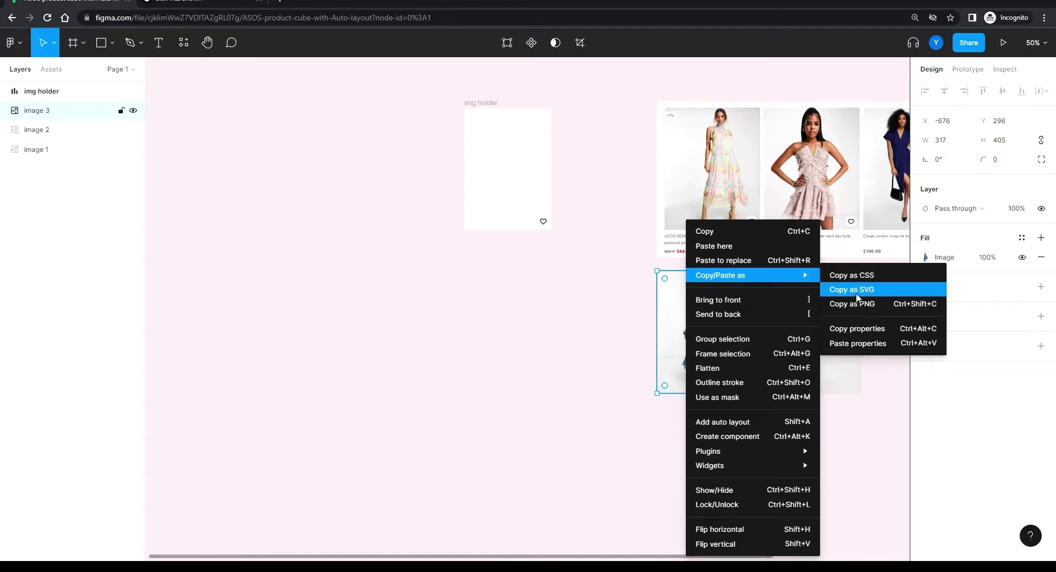
{"action": "left_click", "coordinate": [862, 329]}
{"action": "left_click", "coordinate": [472, 106]}
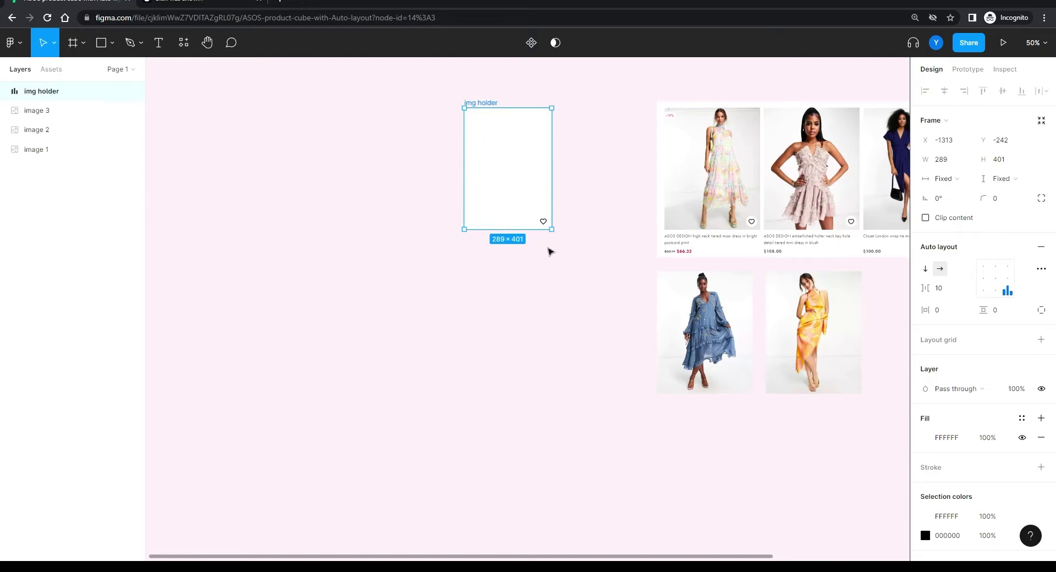
{"action": "right_click", "coordinate": [496, 161]}
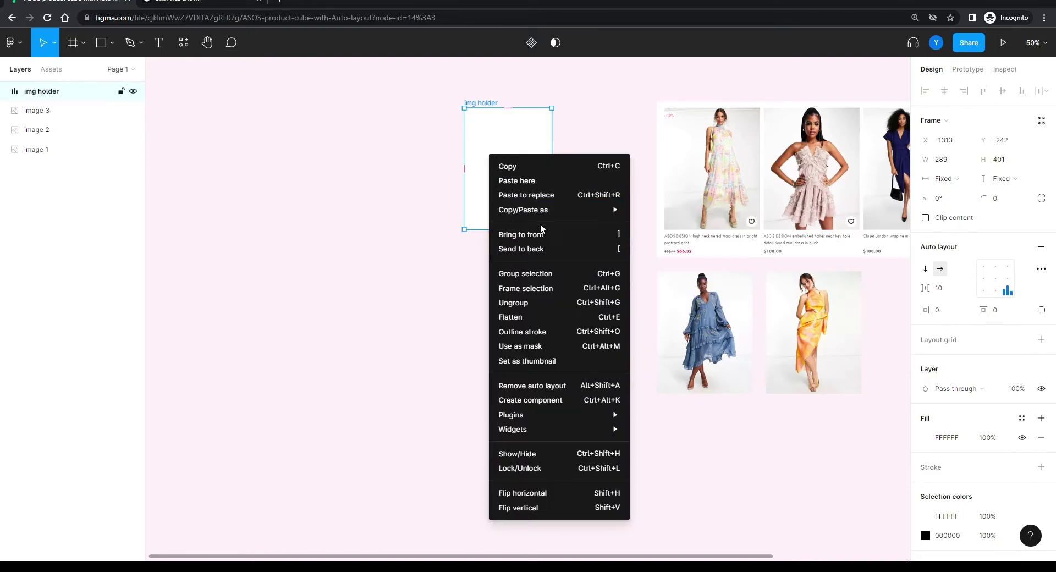
{"action": "mouse_move", "coordinate": [550, 211]}
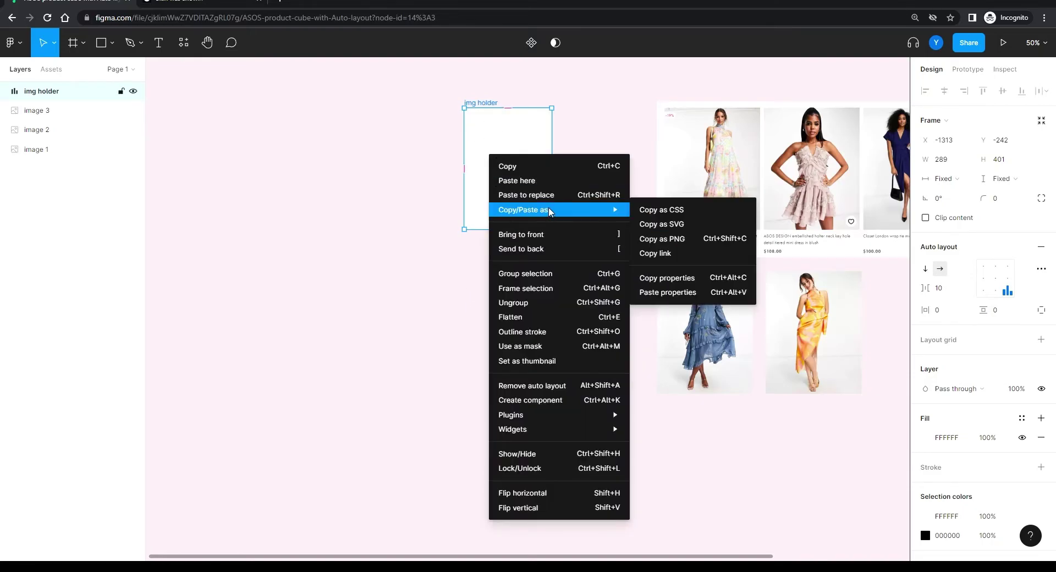
{"action": "left_click", "coordinate": [669, 297]}
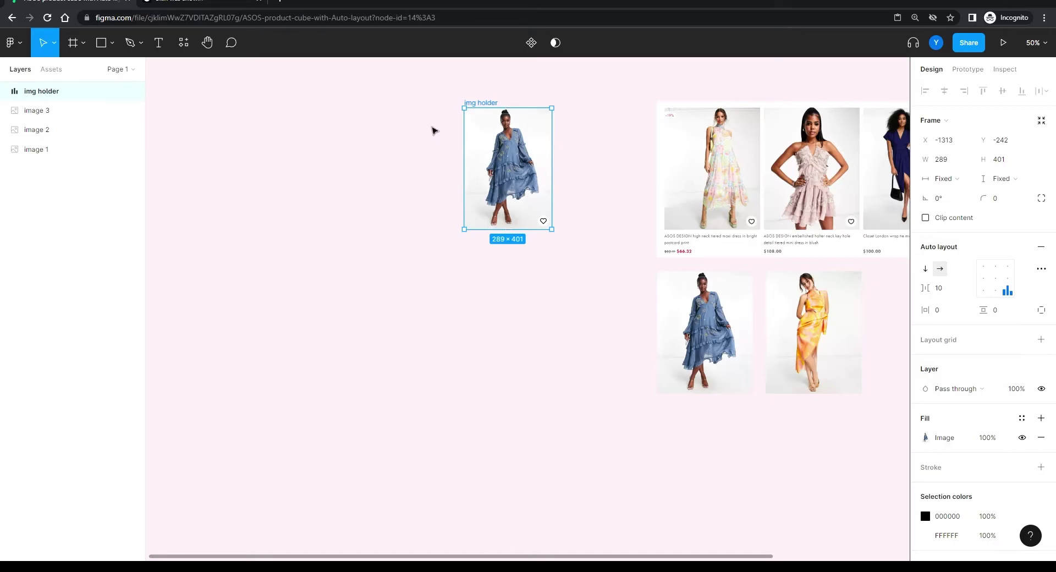
Step: Widen img holder to about 325, try shrinking it to about 209 × 114, and undo the shrink
{"action": "mouse_move", "coordinate": [552, 230]}
{"action": "left_mouse_down"}
{"action": "mouse_move", "coordinate": [528, 277]}
{"action": "mouse_move", "coordinate": [589, 243]}
{"action": "mouse_move", "coordinate": [545, 219]}
{"action": "mouse_move", "coordinate": [606, 250]}
{"action": "mouse_move", "coordinate": [540, 156]}
{"action": "mouse_move", "coordinate": [523, 203]}
{"action": "mouse_move", "coordinate": [573, 236]}
{"action": "mouse_move", "coordinate": [542, 187]}
{"action": "mouse_move", "coordinate": [543, 148]}
{"action": "mouse_move", "coordinate": [541, 256]}
{"action": "mouse_move", "coordinate": [536, 124]}
{"action": "mouse_move", "coordinate": [561, 265]}
{"action": "mouse_move", "coordinate": [566, 199]}
{"action": "mouse_move", "coordinate": [636, 249]}
{"action": "mouse_move", "coordinate": [554, 306]}
{"action": "mouse_move", "coordinate": [510, 191]}
{"action": "mouse_move", "coordinate": [589, 193]}
{"action": "mouse_move", "coordinate": [562, 230]}
{"action": "left_mouse_up"}
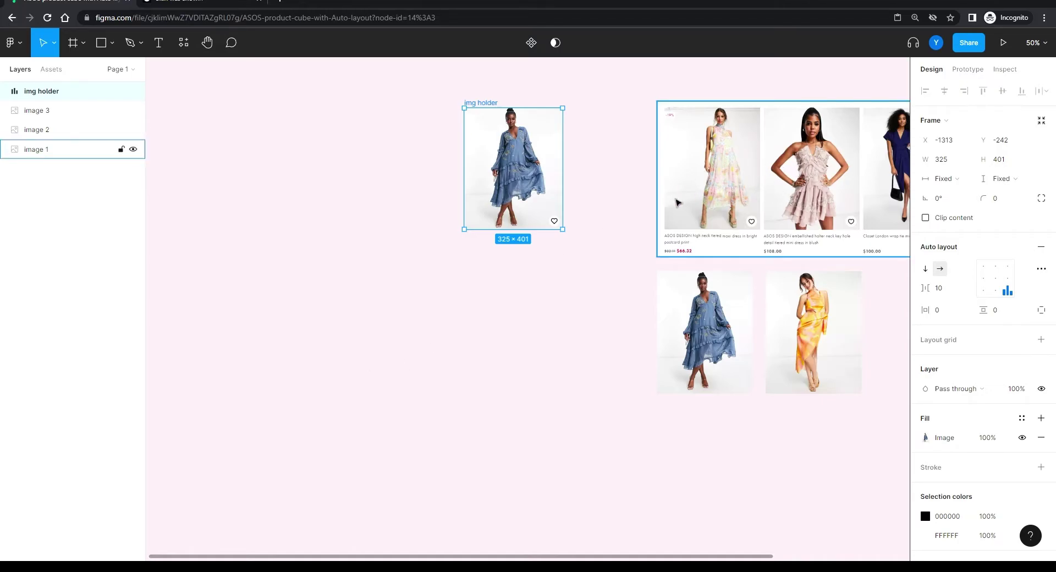
{"action": "left_click_drag", "start_coordinate": [564, 228], "coordinate": [528, 142]}
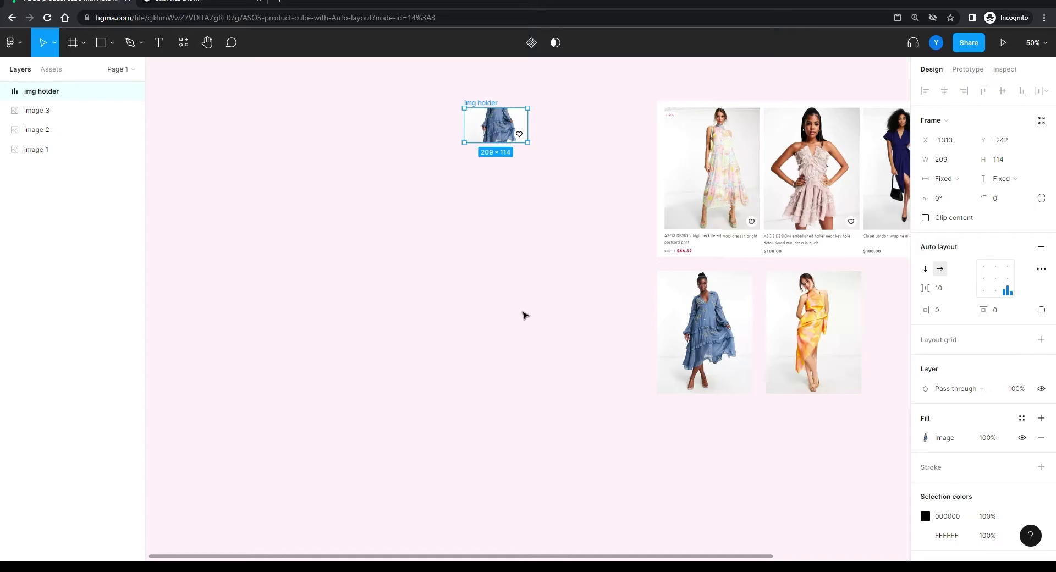
{"action": "key", "text": "ctrl+z"}
Step: Examine the reference product cards' images, titles and prices and compare them with img holder
{"action": "left_click_drag", "start_coordinate": [564, 292], "coordinate": [556, 368]}
{"action": "key", "text": "ctrl+plus"}
{"action": "left_click_drag", "start_coordinate": [309, 226], "coordinate": [255, 288]}
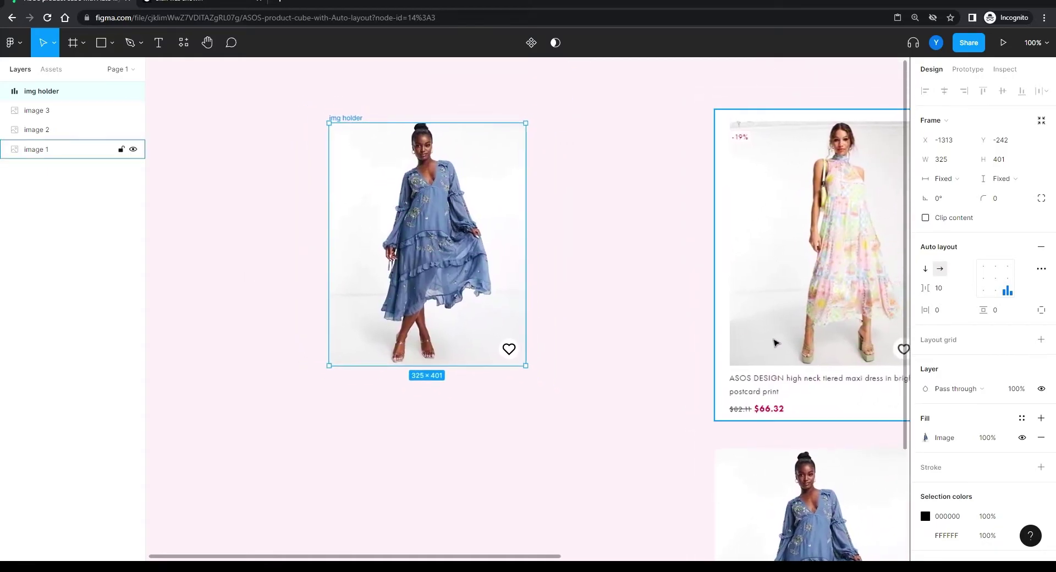
{"action": "scroll", "coordinate": [613, 288], "scroll_direction": "right", "scroll_amount": 4}
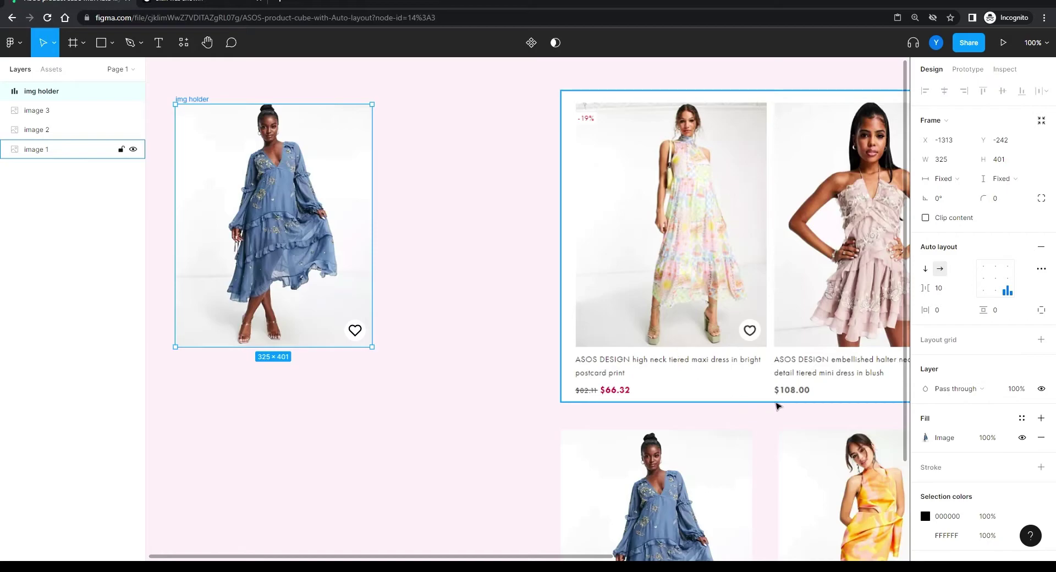
{"action": "scroll", "coordinate": [768, 406], "scroll_direction": "right", "scroll_amount": 10}
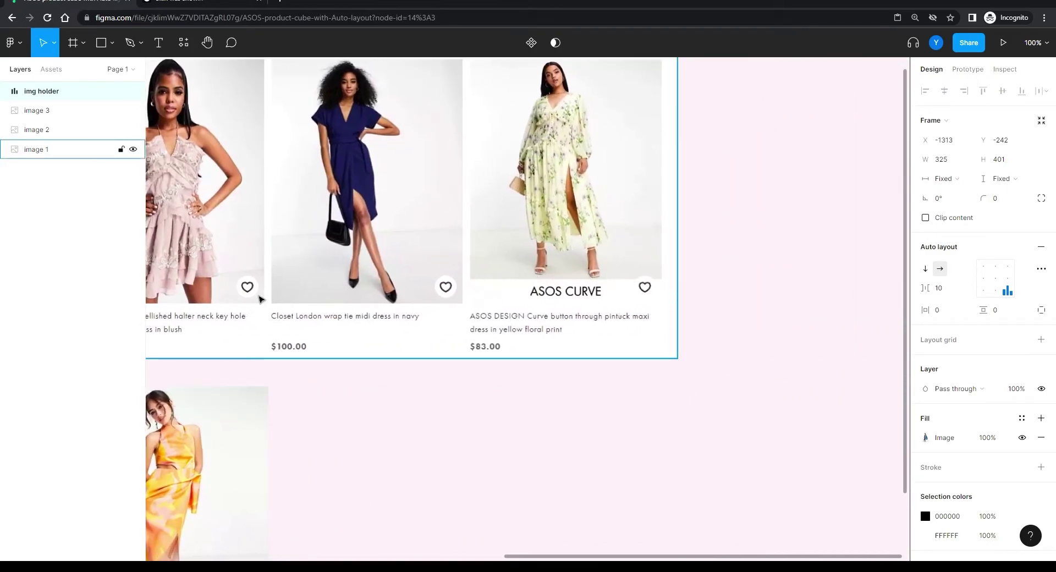
{"action": "left_click_drag", "start_coordinate": [258, 297], "coordinate": [773, 259]}
{"action": "left_click_drag", "start_coordinate": [308, 285], "coordinate": [663, 406]}
{"action": "left_click_drag", "start_coordinate": [610, 332], "coordinate": [641, 347]}
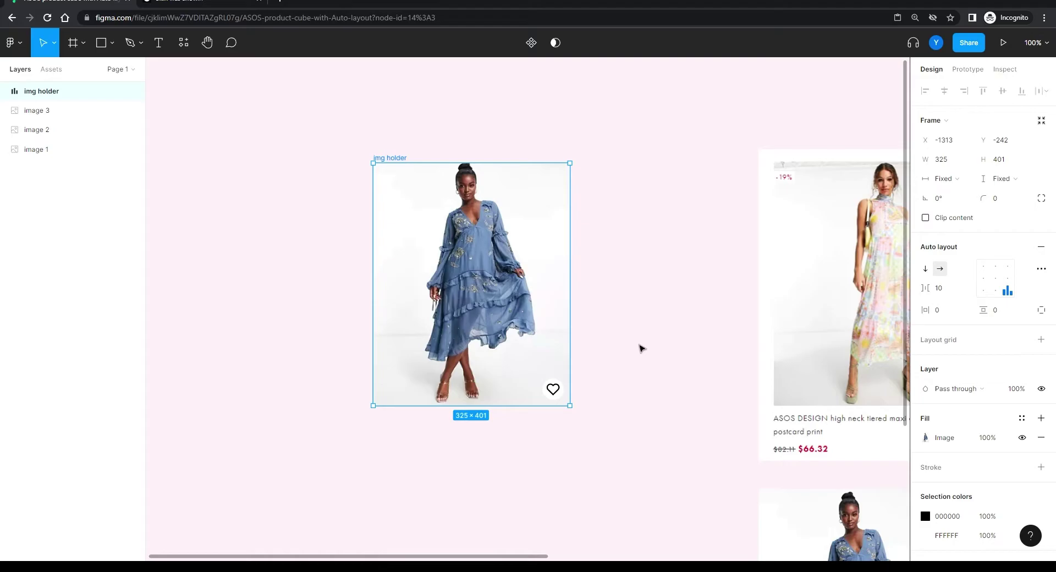
Step: Narrow img holder to about 315 against the first reference product image, and place the frame back beside the reference cards
{"action": "left_click_drag", "start_coordinate": [392, 158], "coordinate": [769, 192]}
{"action": "left_click_drag", "start_coordinate": [634, 271], "coordinate": [356, 163]}
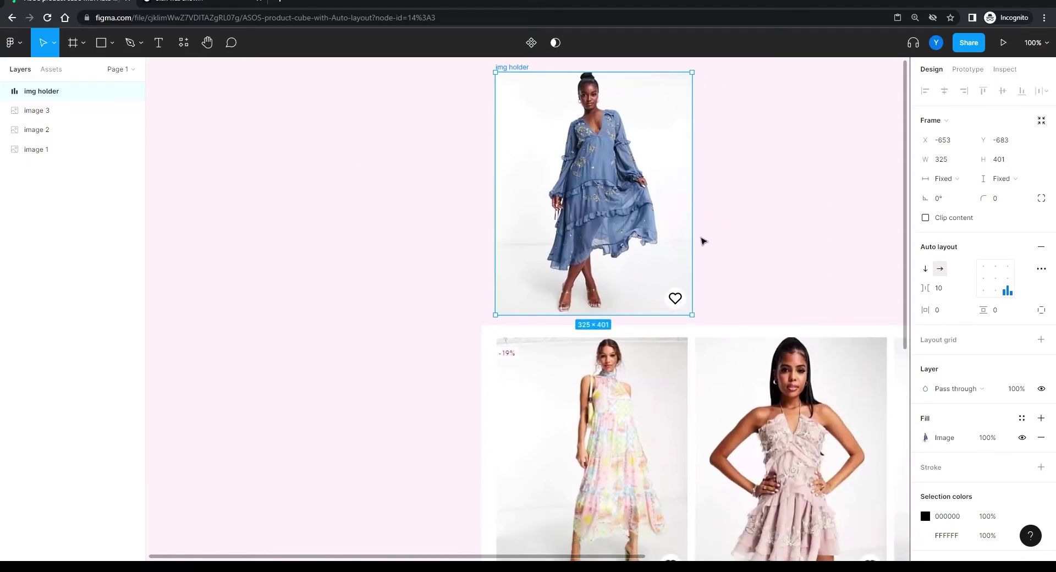
{"action": "left_click_drag", "start_coordinate": [689, 233], "coordinate": [683, 234]}
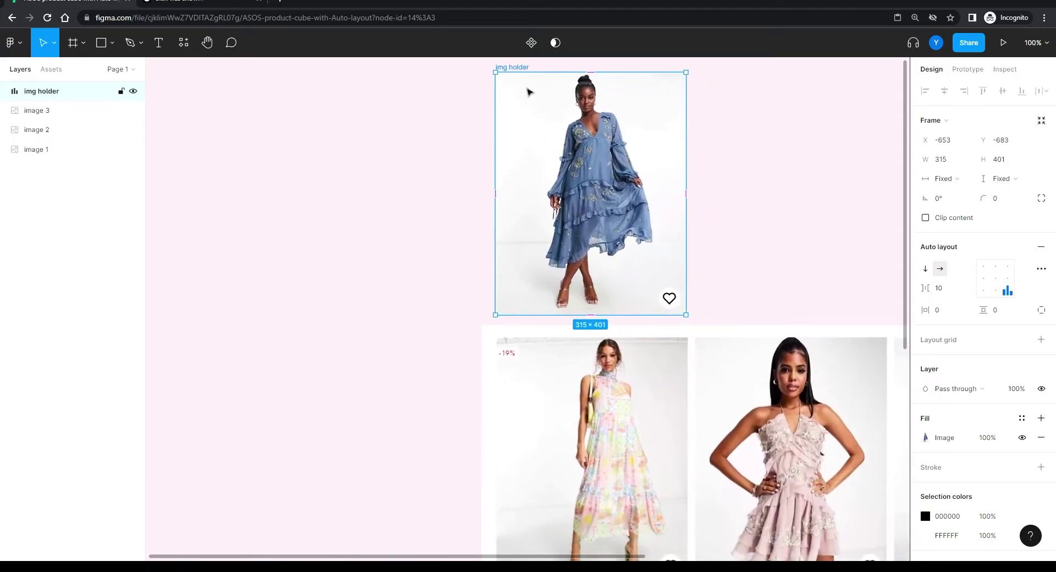
{"action": "left_click_drag", "start_coordinate": [517, 70], "coordinate": [243, 325]}
{"action": "left_click_drag", "start_coordinate": [261, 374], "coordinate": [407, 210]}
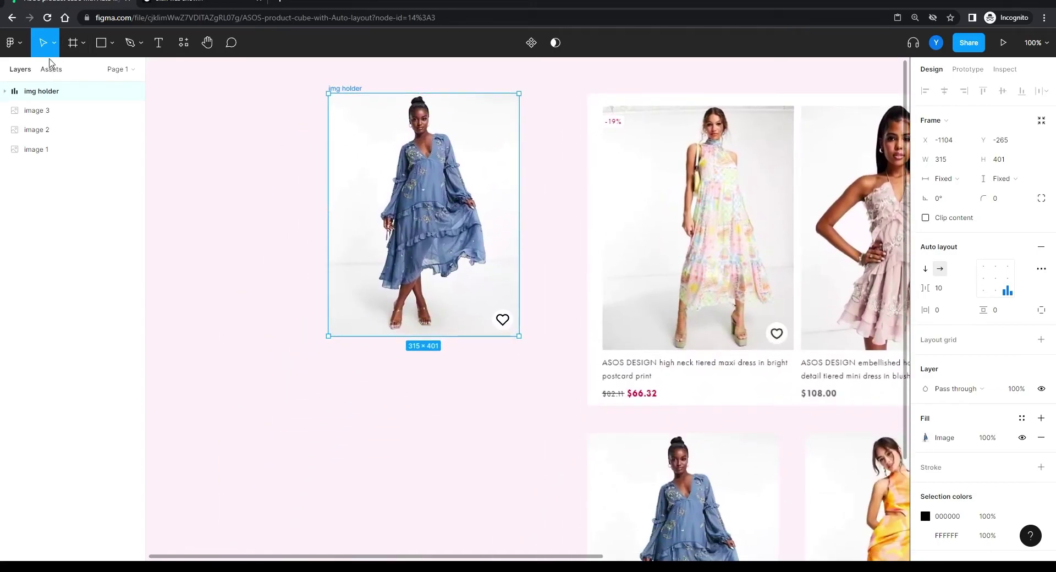
Step: Add a text box of about 315 × 46 below img holder and auto-generate its content with the Lorem ipsum plugin
{"action": "left_click", "coordinate": [154, 44]}
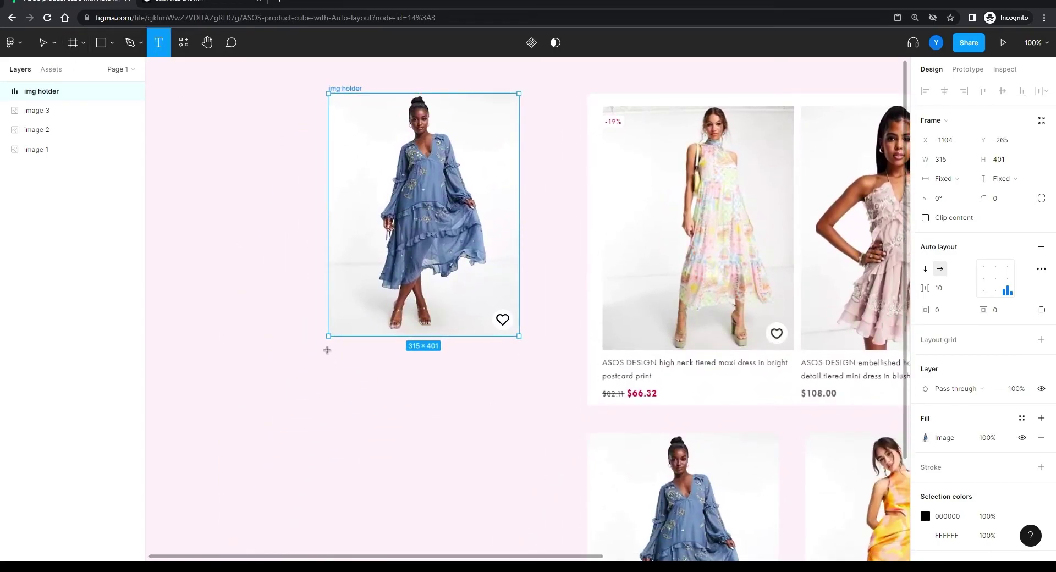
{"action": "left_click_drag", "start_coordinate": [330, 351], "coordinate": [521, 379]}
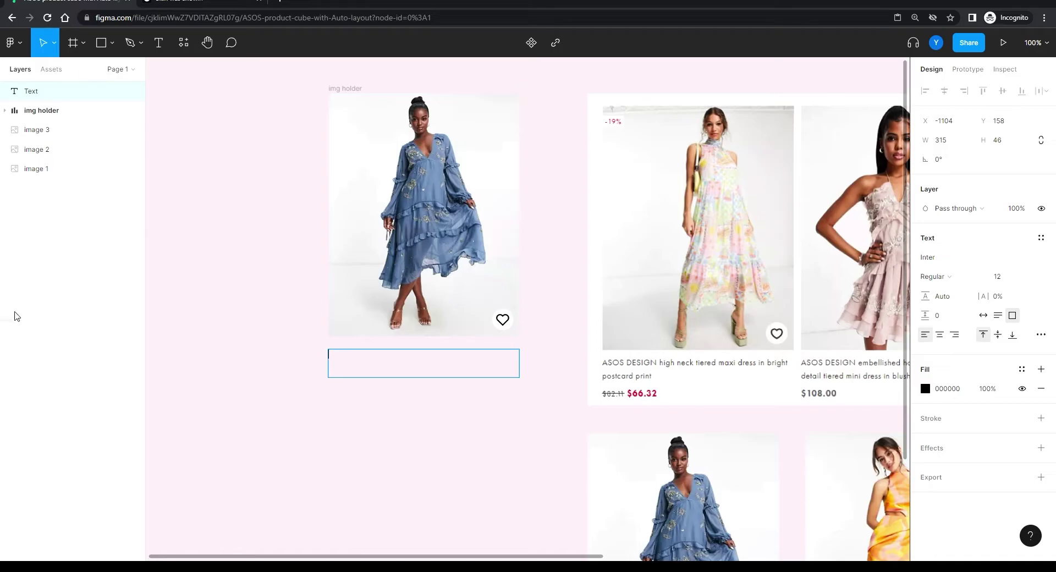
{"action": "left_click", "coordinate": [20, 45]}
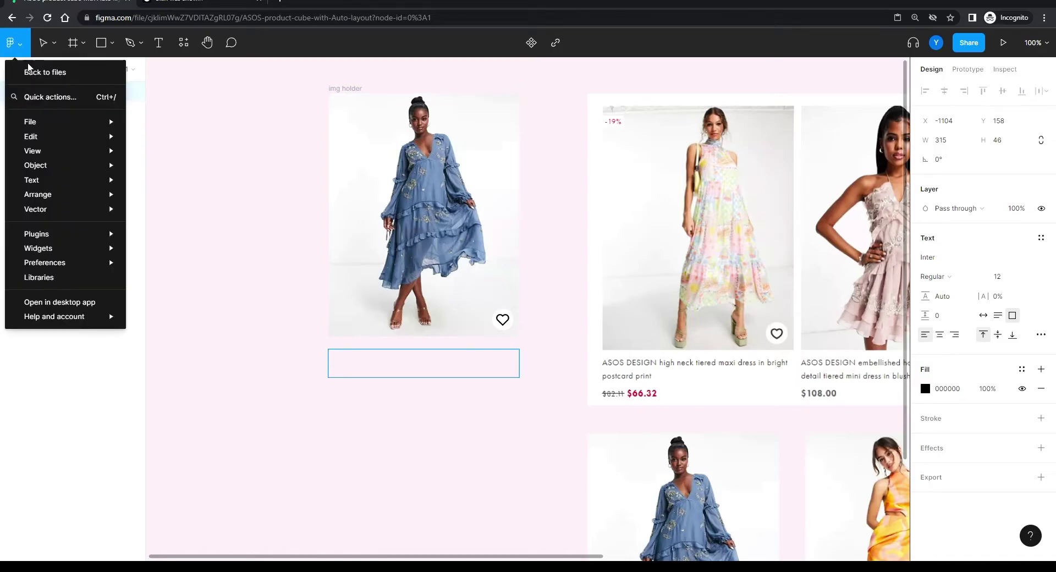
{"action": "left_click", "coordinate": [52, 99]}
{"action": "type", "text": "lore"}
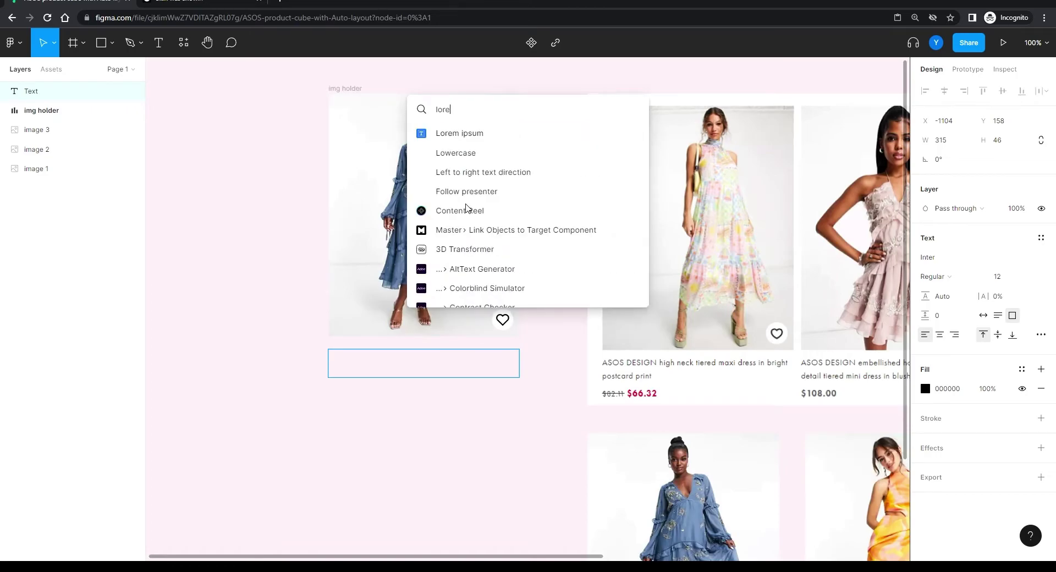
{"action": "key", "text": "Return"}
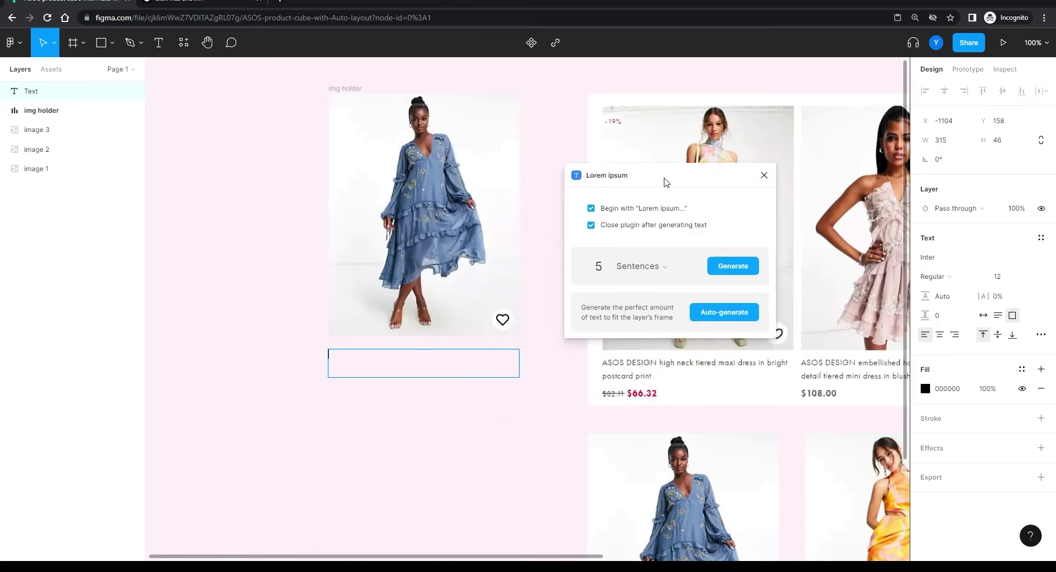
{"action": "left_click", "coordinate": [727, 304]}
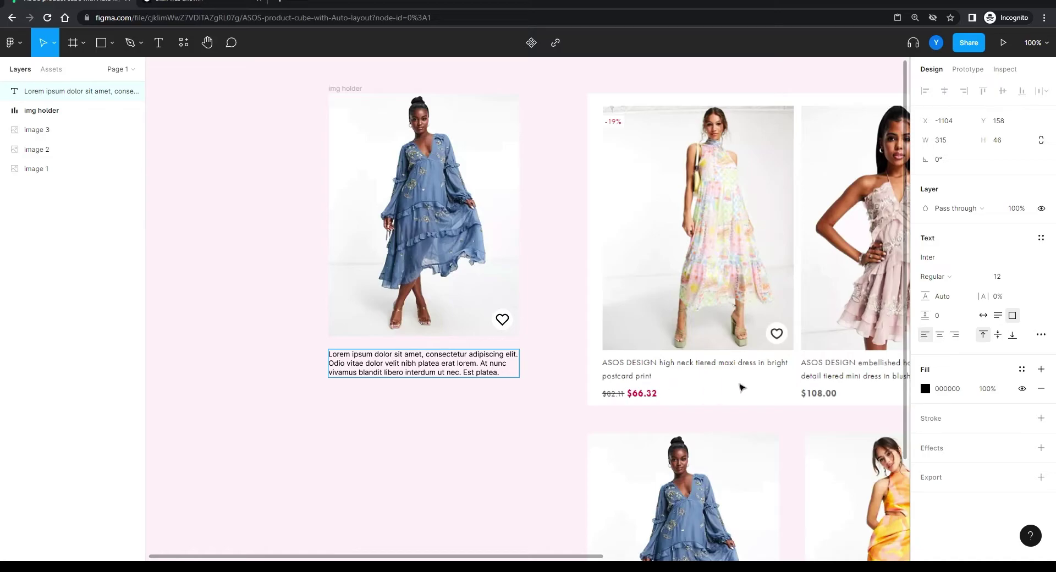
Step: Set the lorem ipsum description's font size to 14
{"action": "left_click", "coordinate": [1004, 282]}
{"action": "key", "text": "Down"}
{"action": "key", "text": "Up"}
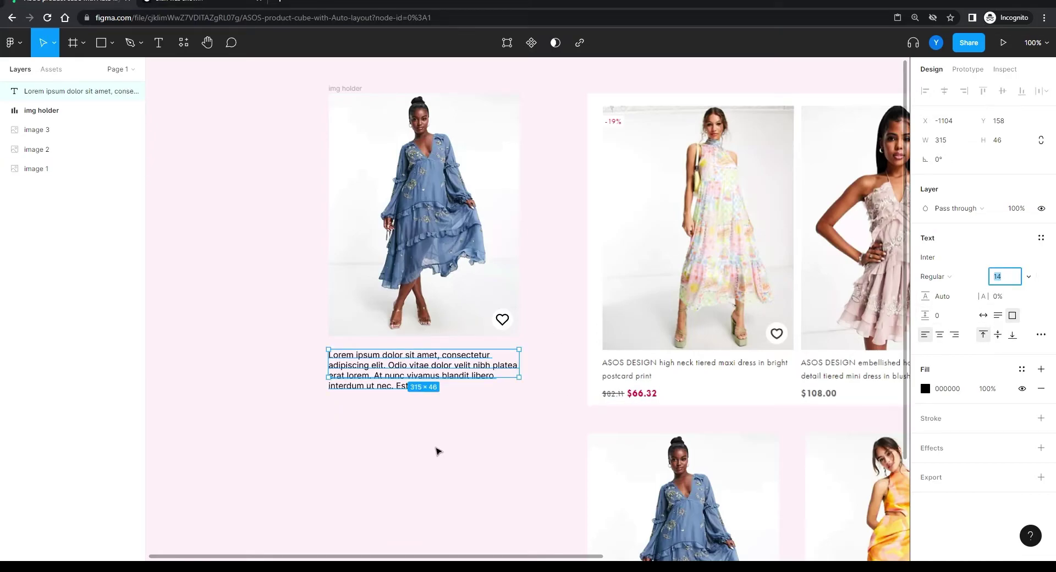
Step: Auto-generate the lorem ipsum again to fit its box, and set the text to auto height slightly closer to the image
{"action": "key", "text": "ctrl+/"}
{"action": "key", "text": "Return"}
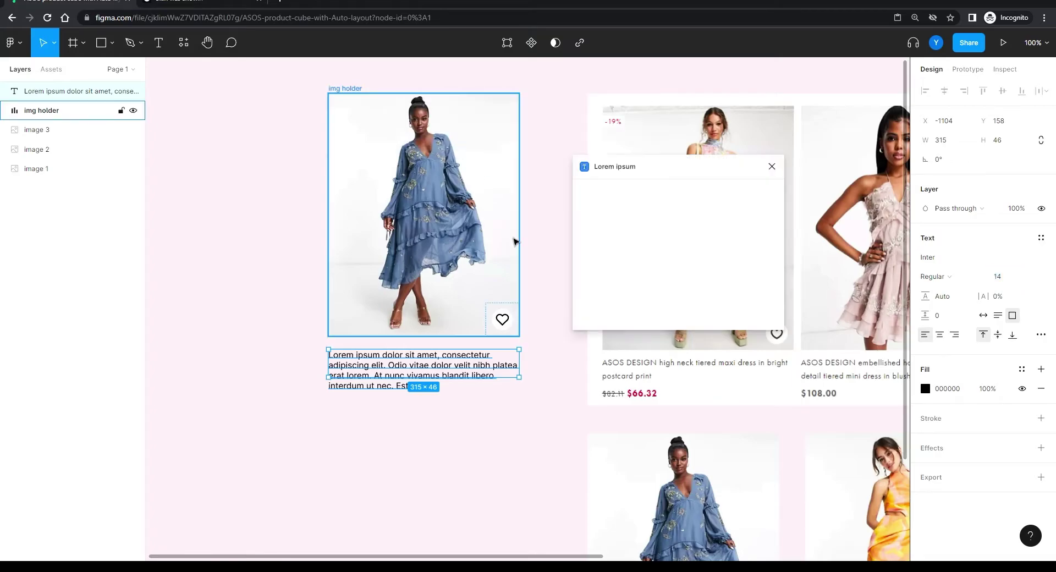
{"action": "left_click", "coordinate": [719, 311]}
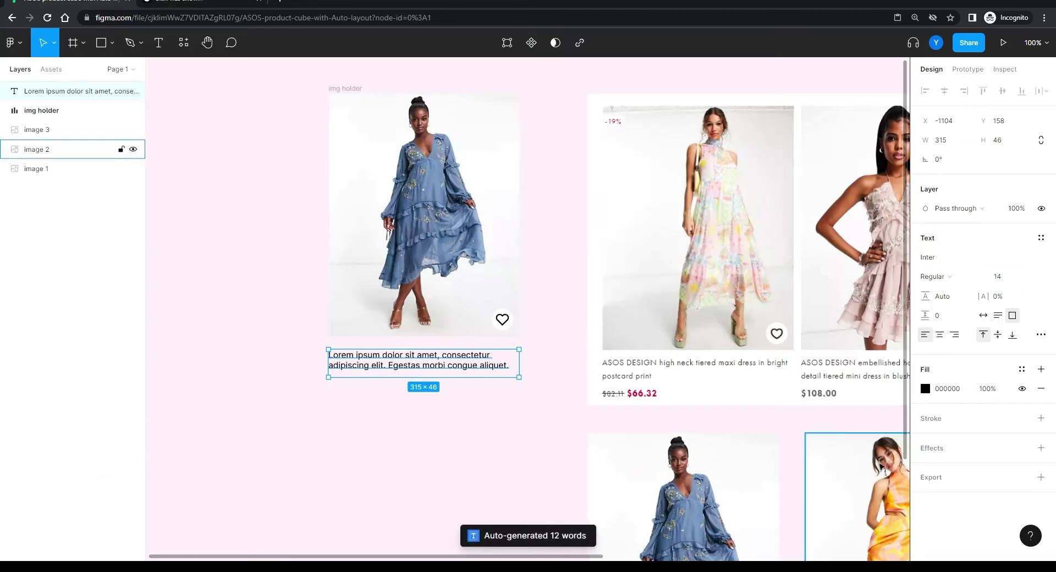
{"action": "left_click", "coordinate": [998, 315]}
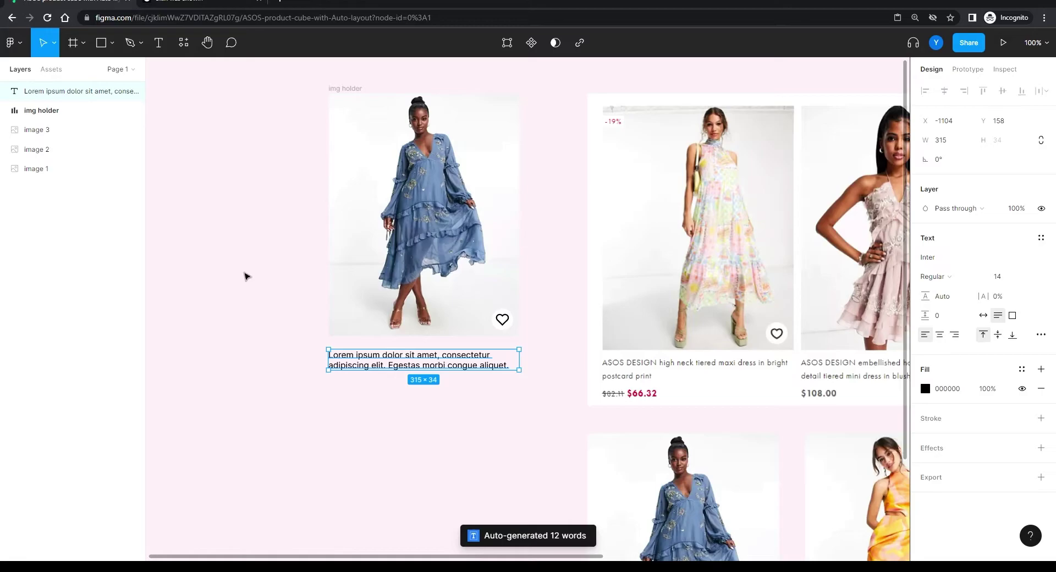
{"action": "mouse_move", "coordinate": [434, 361]}
{"action": "left_mouse_down"}
{"action": "mouse_move", "coordinate": [718, 365]}
{"action": "mouse_move", "coordinate": [440, 357]}
{"action": "left_mouse_up"}
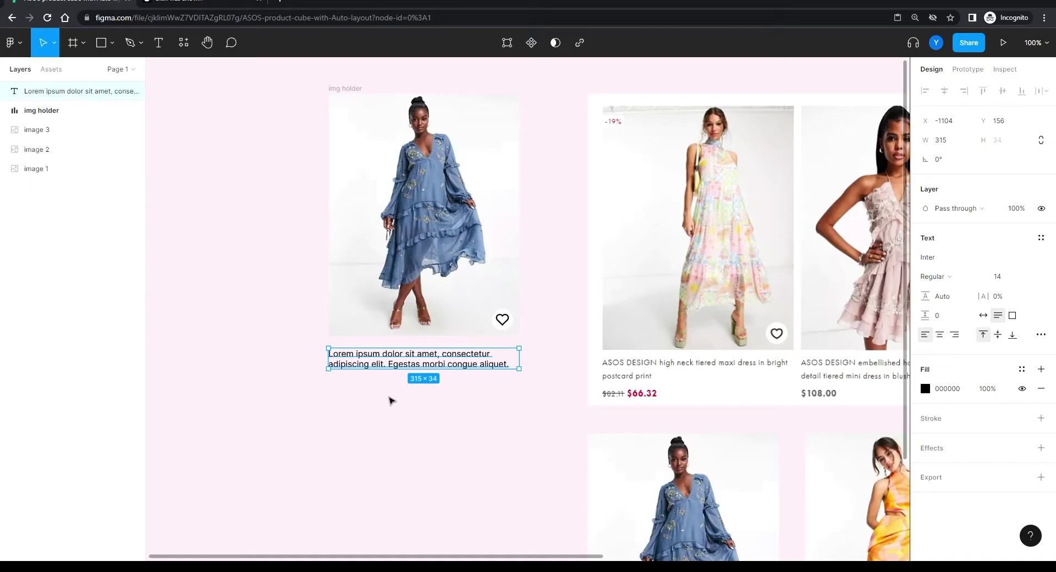
Step: Add a price text reading "&66/32" below the description
{"action": "left_click", "coordinate": [158, 43]}
{"action": "left_click", "coordinate": [341, 389]}
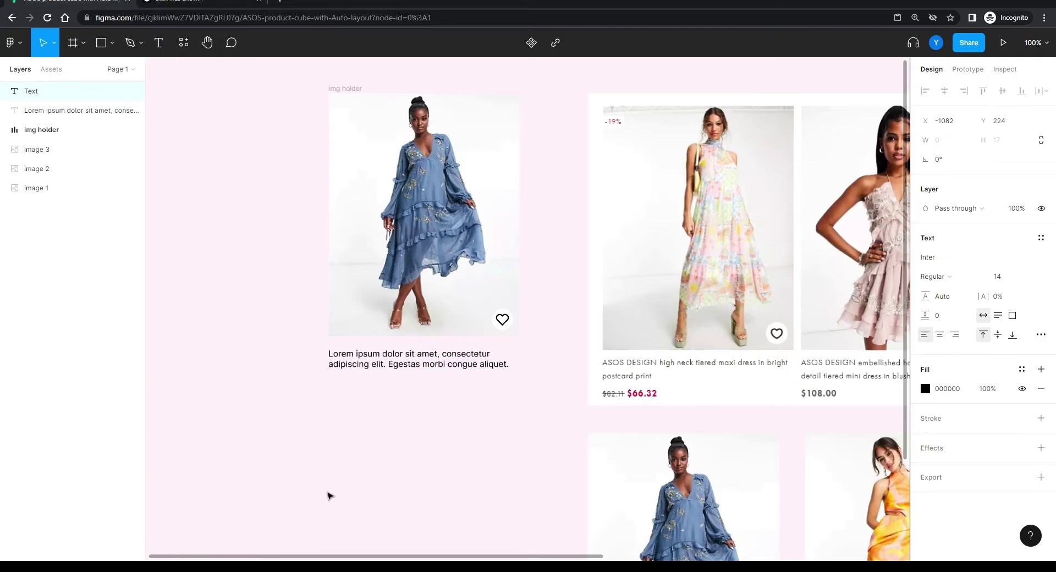
{"action": "type", "text": "&66/32"}
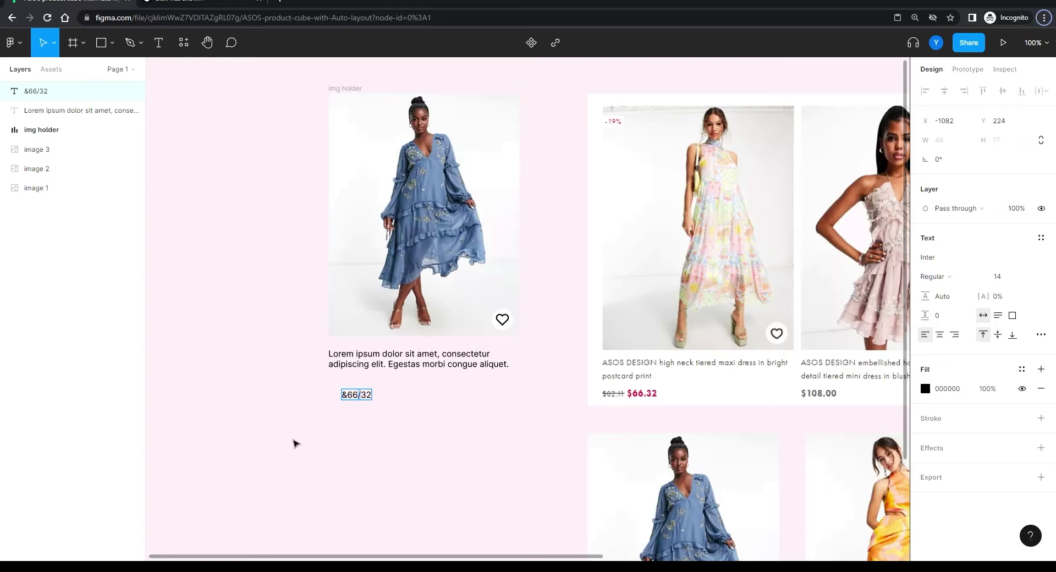
{"action": "key", "text": "Escape"}
Step: Correct the price text to read "$66.32"
{"action": "double_click", "coordinate": [351, 394]}
{"action": "left_click", "coordinate": [363, 395]}
{"action": "key", "text": "BackSpace"}
{"action": "type", "text": "."}
{"action": "key", "text": "Escape"}
{"action": "left_click_drag", "start_coordinate": [446, 430], "coordinate": [650, 319]}
{"action": "key", "text": "ctrl+plus"}
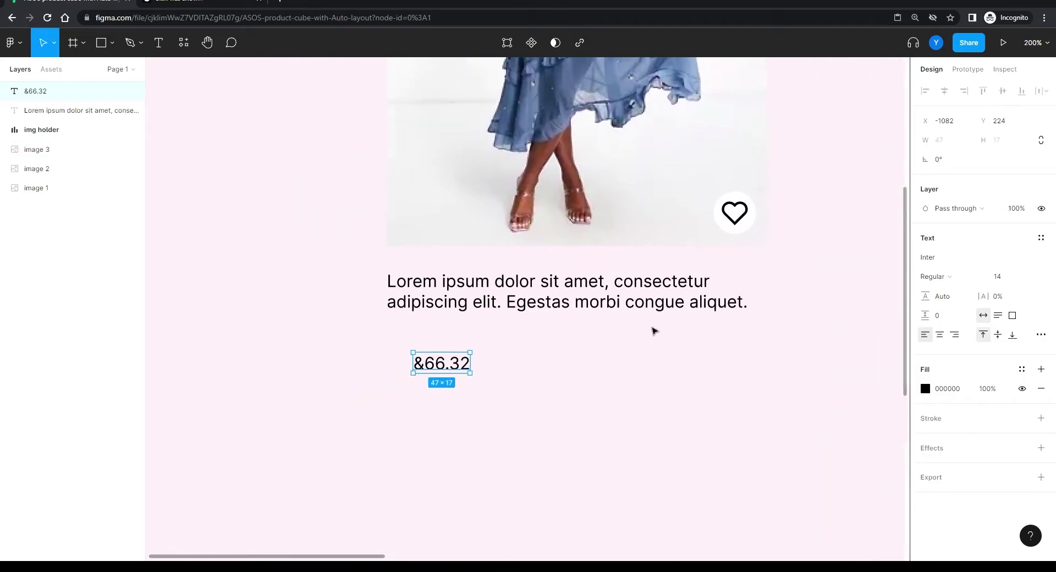
{"action": "double_click", "coordinate": [422, 367]}
{"action": "left_click_drag", "start_coordinate": [424, 365], "coordinate": [407, 368]}
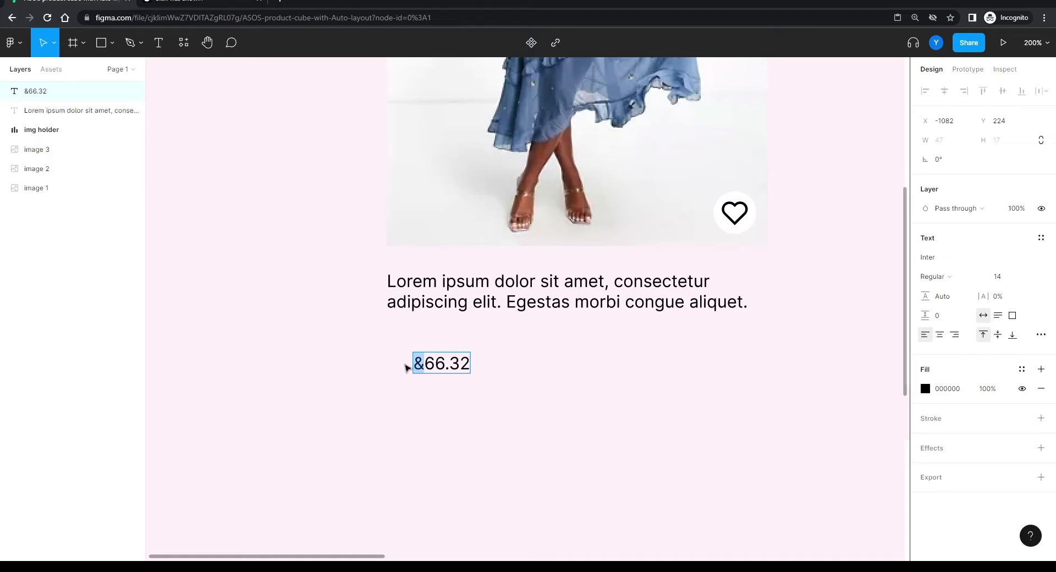
{"action": "type", "text": "$"}
{"action": "key", "text": "Escape"}
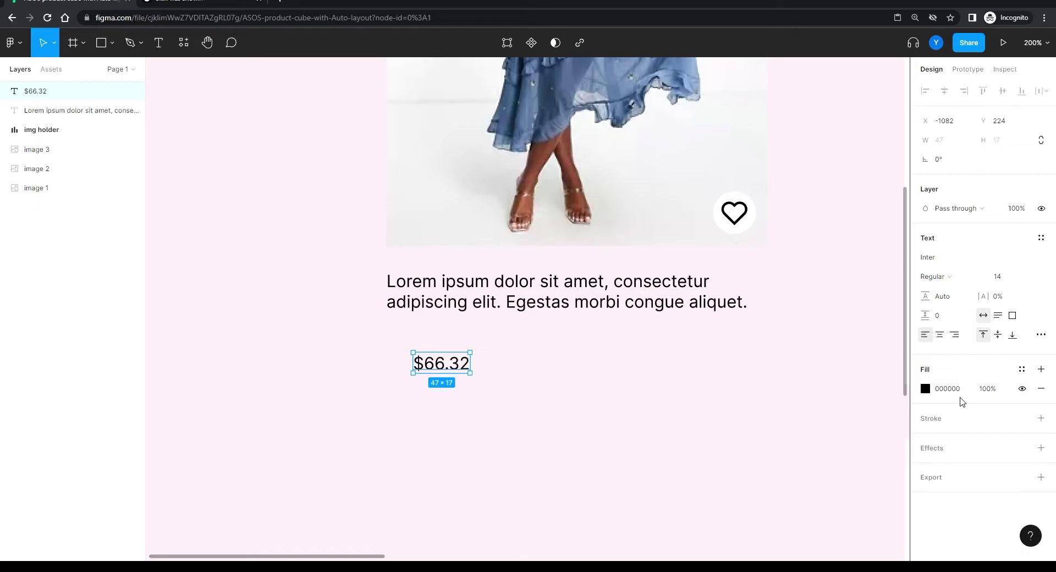
Step: Set the font weight of the $66.32 price text to Bold
{"action": "left_click_drag", "start_coordinate": [702, 375], "coordinate": [592, 294]}
{"action": "left_click", "coordinate": [937, 277]}
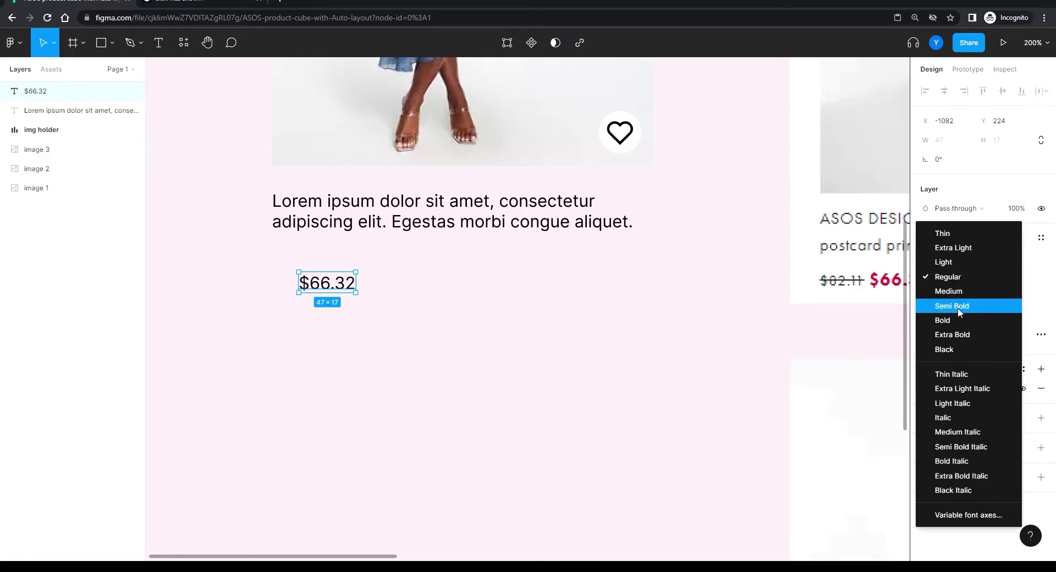
{"action": "left_click", "coordinate": [958, 308]}
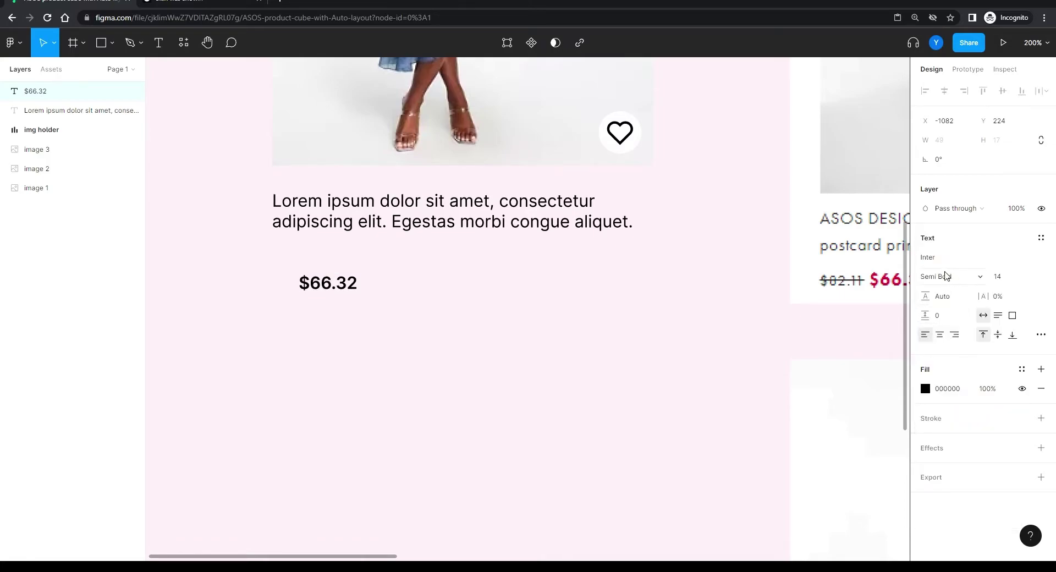
{"action": "left_click", "coordinate": [937, 276]}
{"action": "left_click", "coordinate": [946, 290]}
{"action": "left_click_drag", "start_coordinate": [580, 350], "coordinate": [471, 353]}
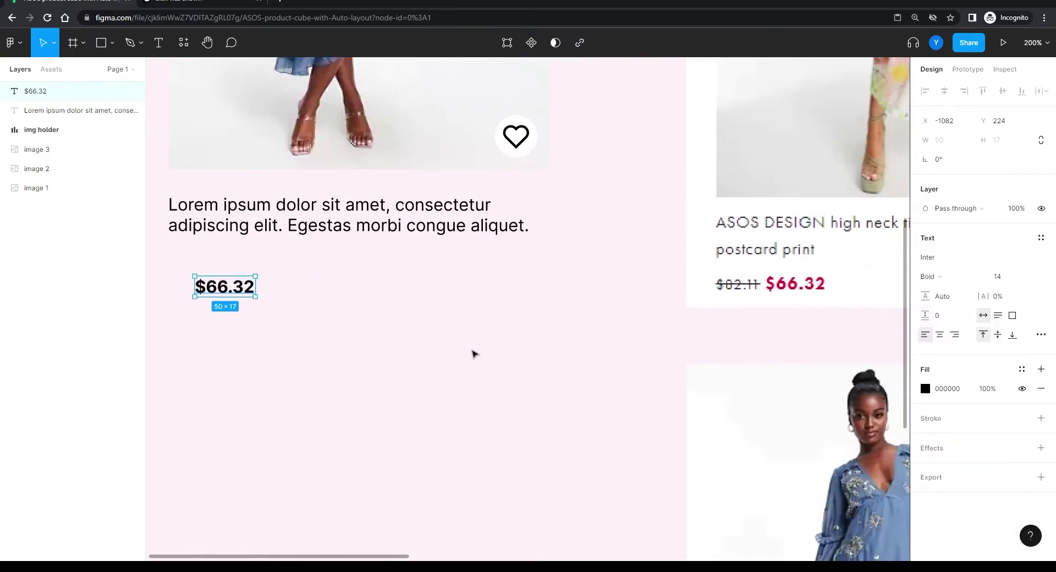
Step: Change the fill colour of the $66.32 price text to dark grey 393939
{"action": "key", "text": "i"}
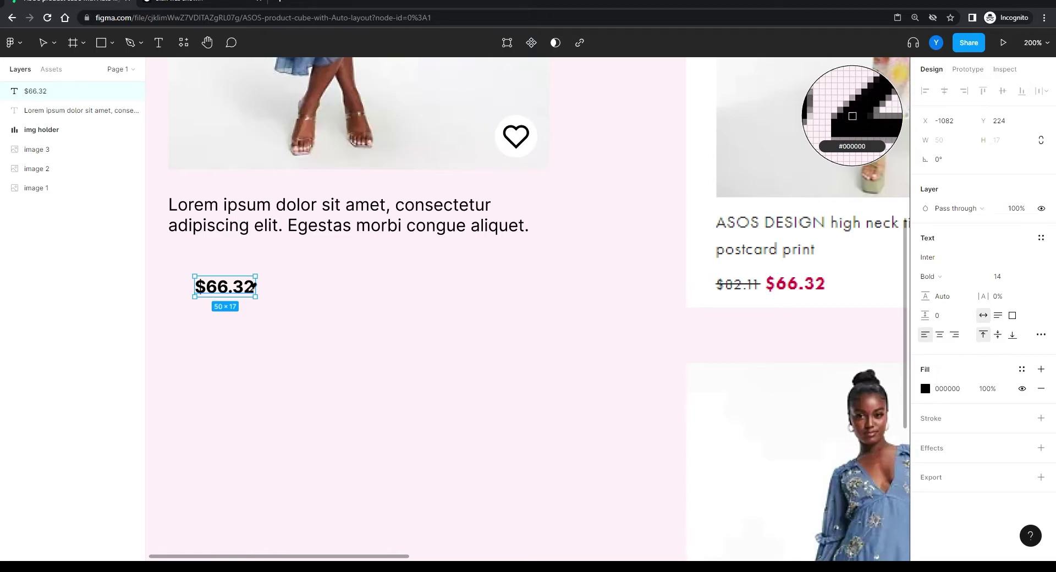
{"action": "left_click", "coordinate": [251, 288]}
{"action": "left_click", "coordinate": [928, 391]}
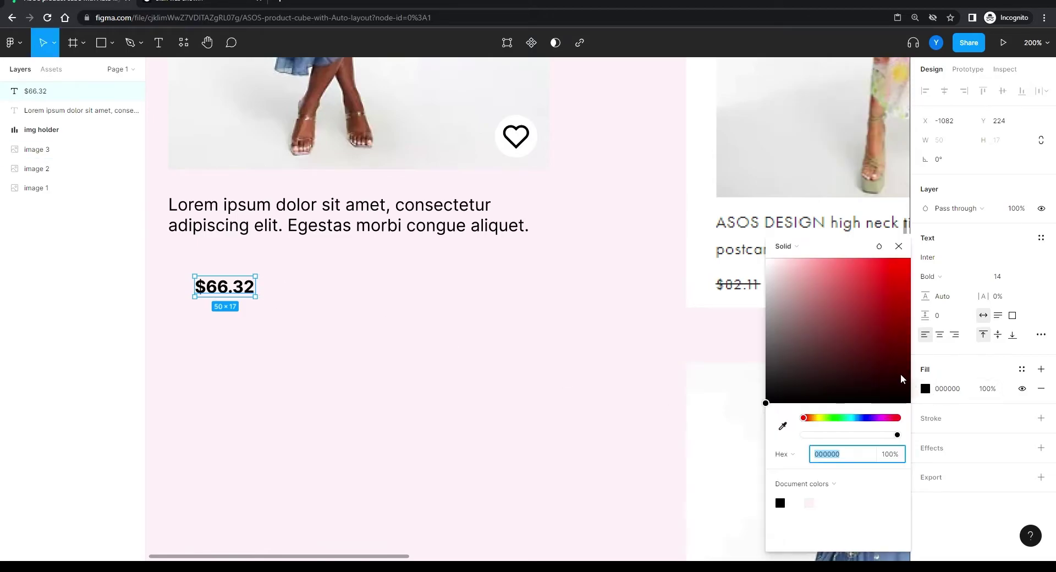
{"action": "left_click_drag", "start_coordinate": [767, 402], "coordinate": [741, 372]}
{"action": "left_click", "coordinate": [291, 307]}
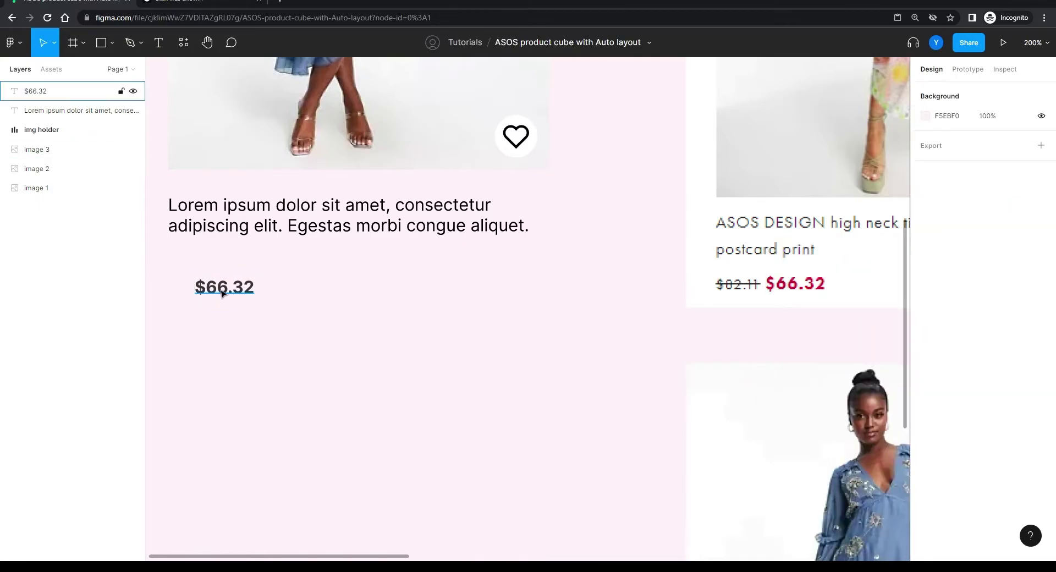
Step: Move the $66.32 price text away from the description onto the empty canvas beside the image holder
{"action": "left_click_drag", "start_coordinate": [221, 292], "coordinate": [464, 230]}
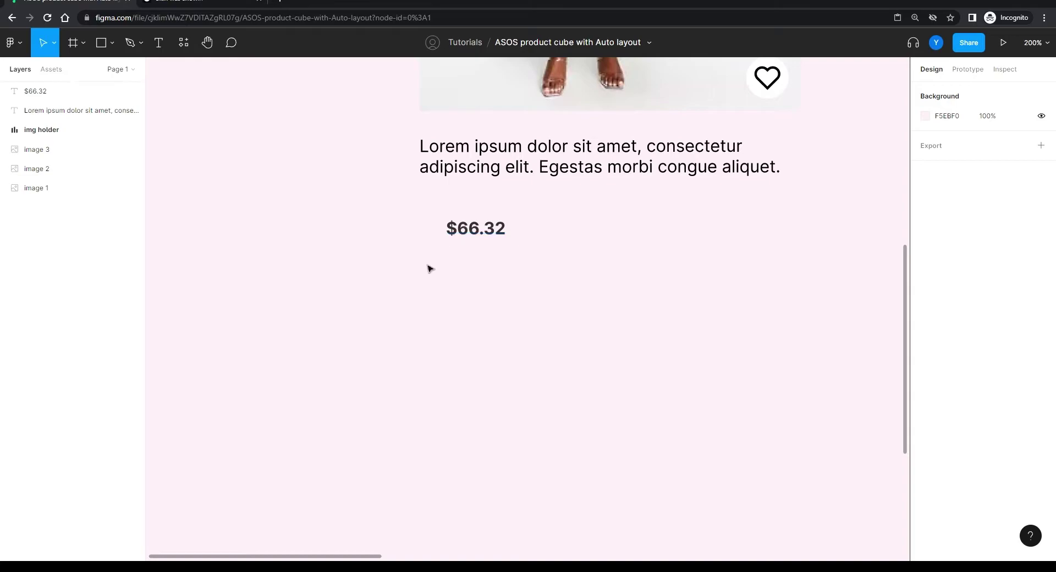
{"action": "key", "text": "shift+0"}
{"action": "left_click_drag", "start_coordinate": [547, 394], "coordinate": [351, 142]}
{"action": "left_click_drag", "start_coordinate": [401, 221], "coordinate": [508, 293]}
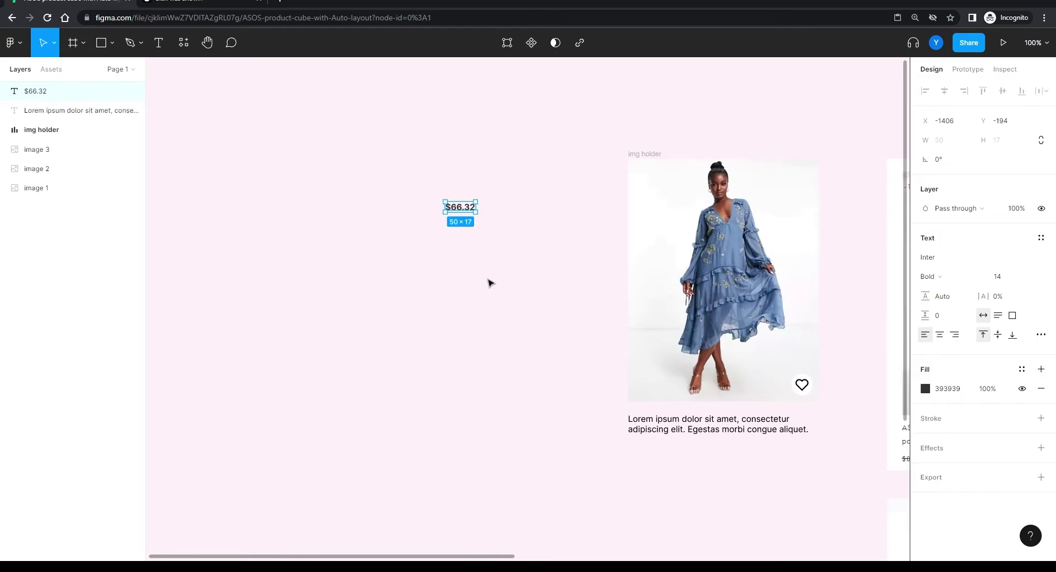
Step: Wrap the $66.32 text in an auto layout frame with horizontal and vertical padding of 2
{"action": "key", "text": "shift+a"}
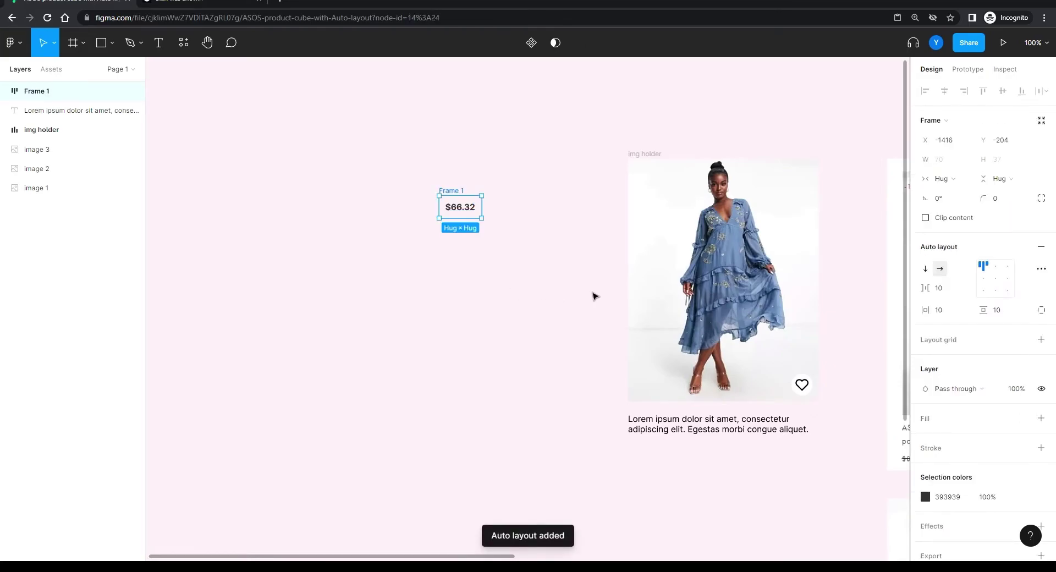
{"action": "left_click", "coordinate": [1000, 311]}
{"action": "type", "text": "2"}
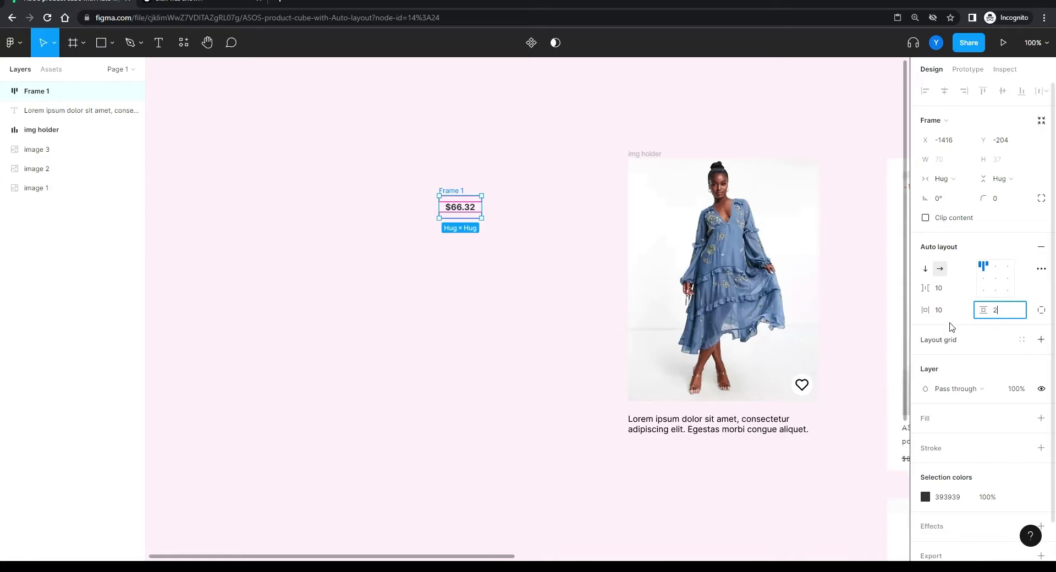
{"action": "left_click", "coordinate": [942, 310]}
{"action": "type", "text": "2"}
{"action": "key", "text": "Return"}
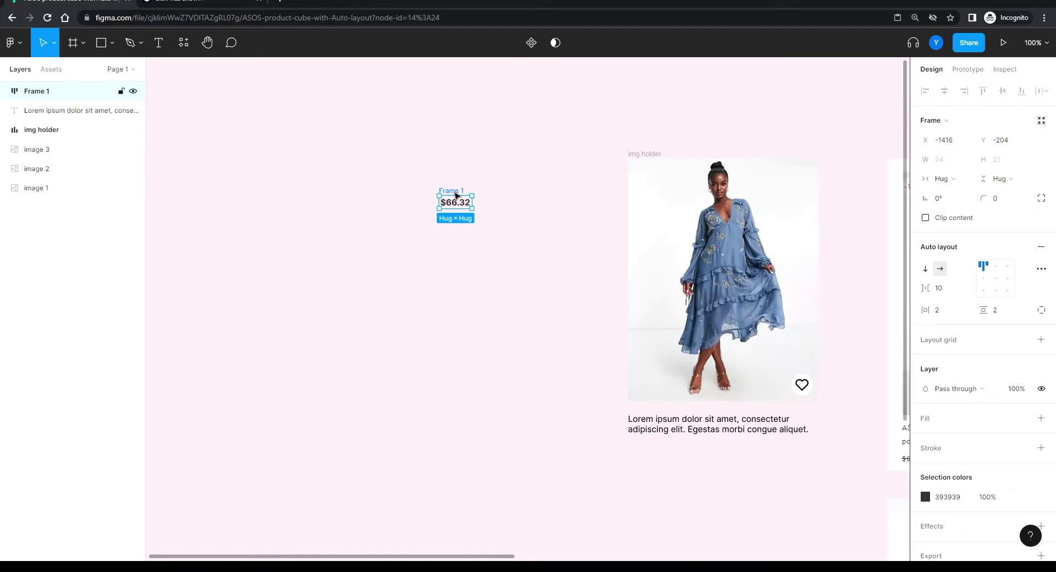
Step: Move the price frame further down the empty canvas and rename it "price / default"
{"action": "left_click_drag", "start_coordinate": [456, 195], "coordinate": [400, 266]}
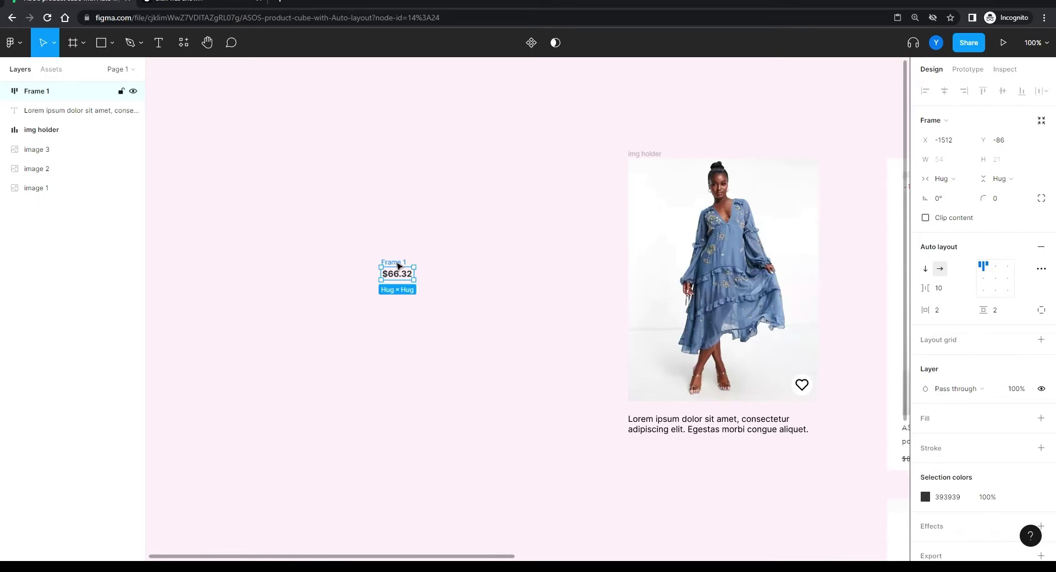
{"action": "key", "text": "ctrl+plus"}
{"action": "scroll", "coordinate": [396, 264], "scroll_direction": "left", "scroll_amount": 5}
{"action": "scroll", "coordinate": [396, 264], "scroll_direction": "down", "scroll_amount": 2}
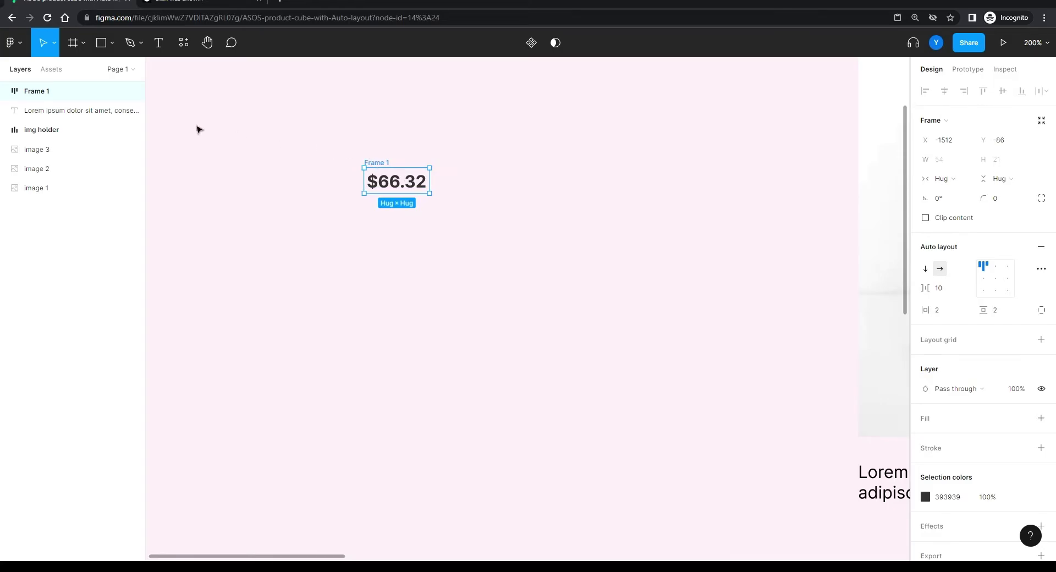
{"action": "double_click", "coordinate": [38, 93]}
{"action": "type", "text": "price / default"}
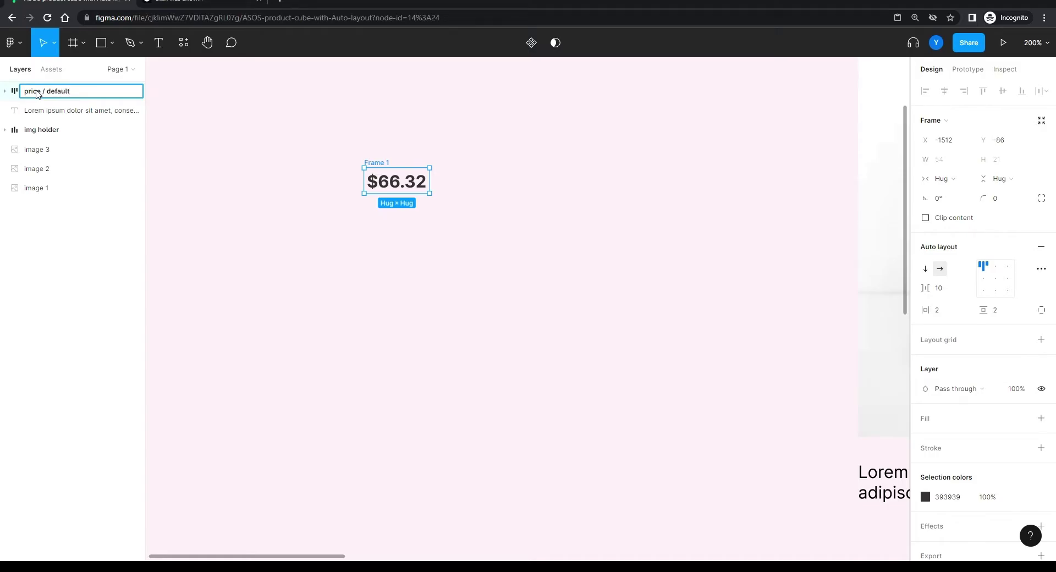
{"action": "key", "text": "Return"}
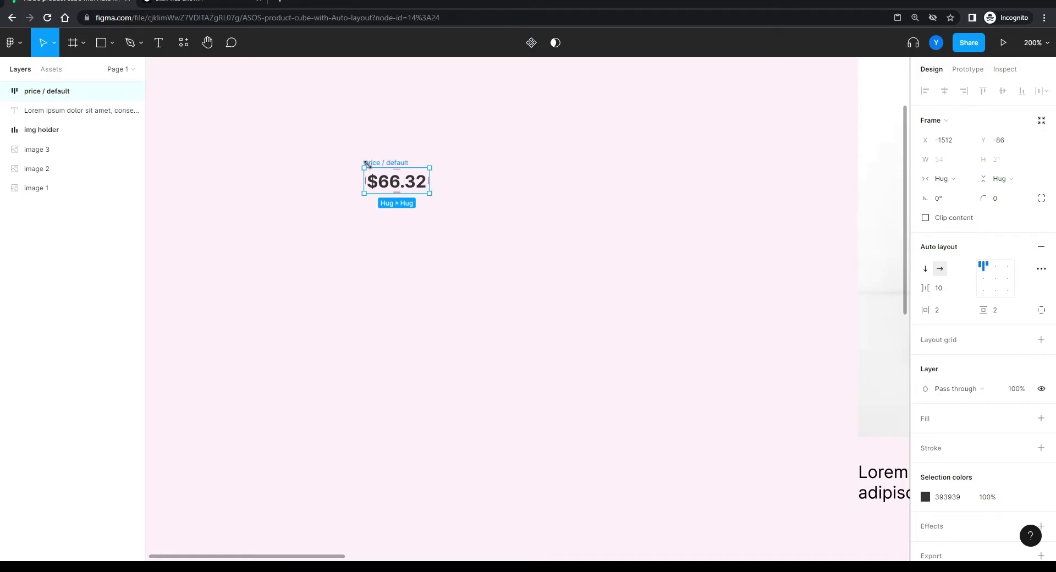
Step: Duplicate the price frame, place the copy directly below the original, and duplicate the price text inside the copy
{"action": "key", "text": "ctrl+d"}
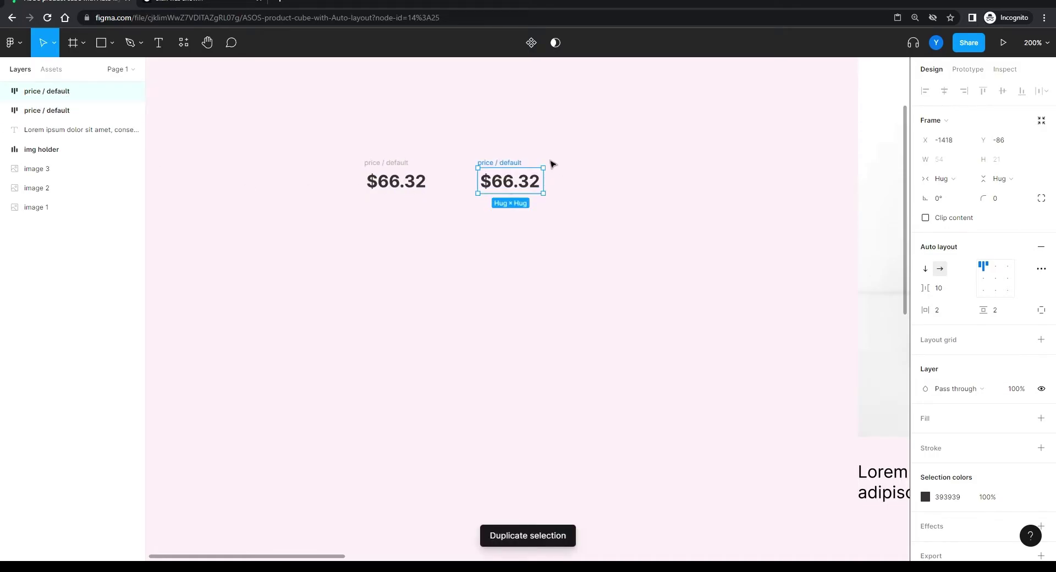
{"action": "left_click_drag", "start_coordinate": [512, 163], "coordinate": [411, 238]}
{"action": "double_click", "coordinate": [410, 240]}
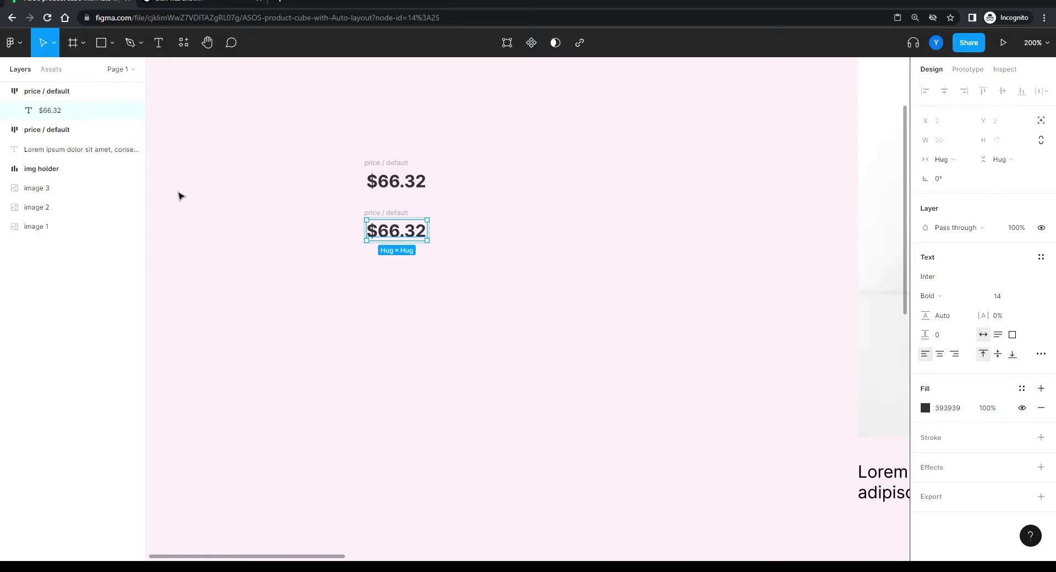
{"action": "key", "text": "ctrl+d"}
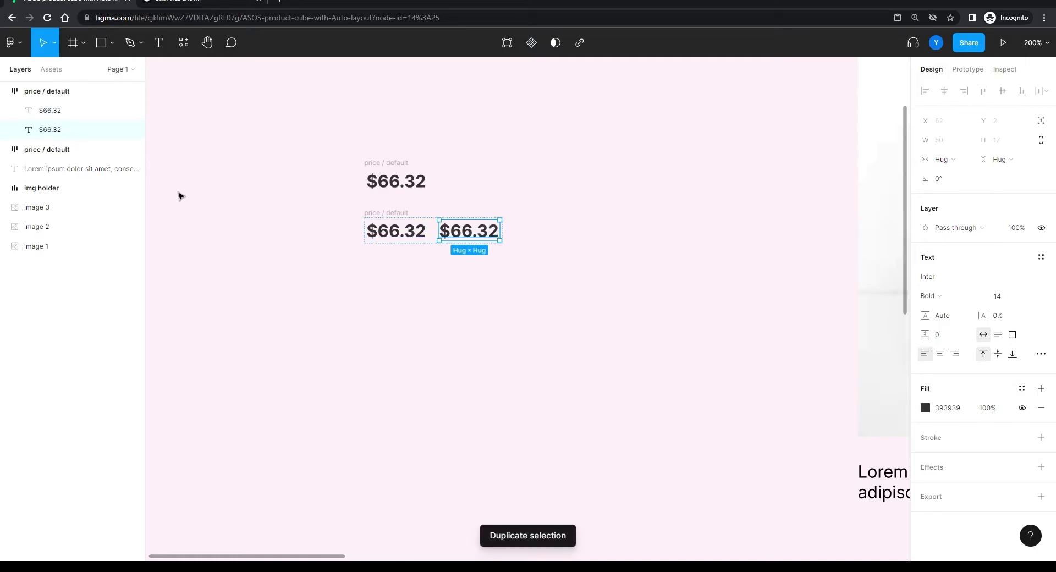
Step: Colour the second price in the lower frame crimson D01345, sampled from the sale price on the reference product card
{"action": "left_click_drag", "start_coordinate": [615, 384], "coordinate": [452, 306]}
{"action": "left_click", "coordinate": [47, 91]}
{"action": "left_click", "coordinate": [301, 177]}
{"action": "double_click", "coordinate": [301, 177]}
{"action": "left_click", "coordinate": [569, 369]}
{"action": "left_click_drag", "start_coordinate": [600, 358], "coordinate": [124, 220]}
{"action": "key", "text": "i"}
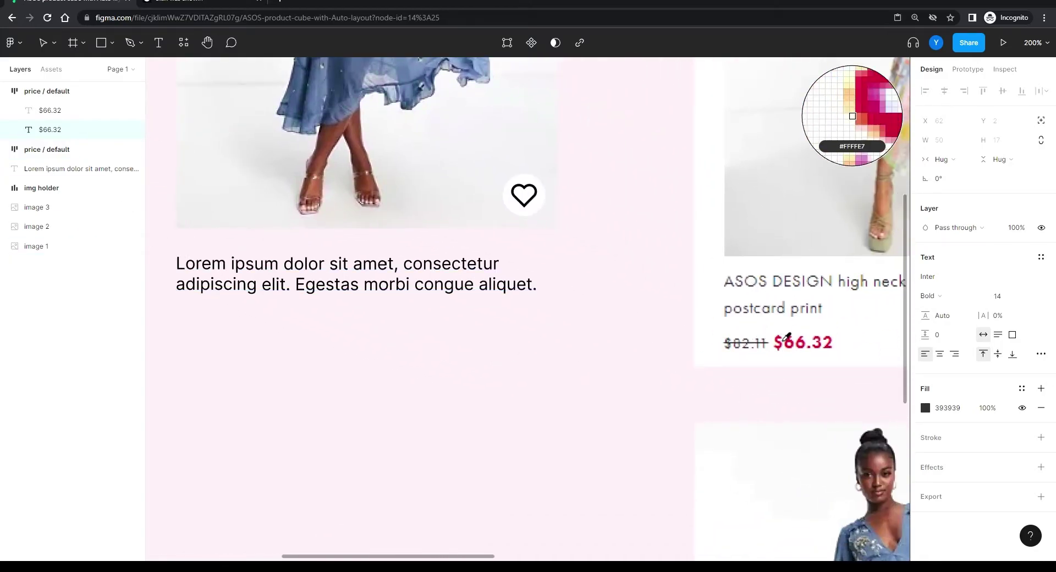
{"action": "left_click", "coordinate": [792, 338]}
{"action": "left_click_drag", "start_coordinate": [284, 337], "coordinate": [717, 412]}
{"action": "left_click_drag", "start_coordinate": [220, 242], "coordinate": [413, 333]}
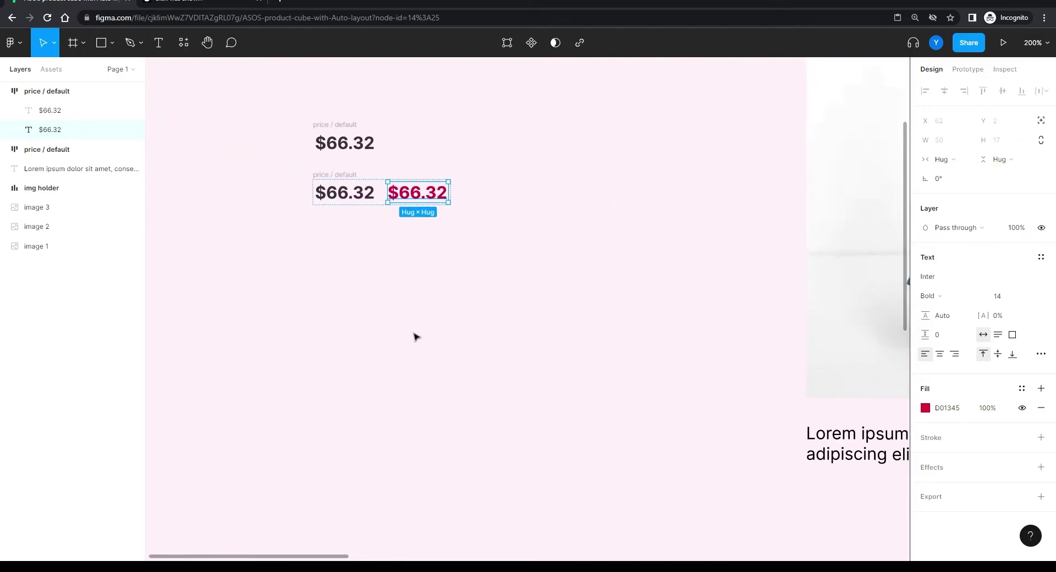
Step: Change the dark price in the lower frame to read "$86.32"
{"action": "left_click", "coordinate": [330, 198]}
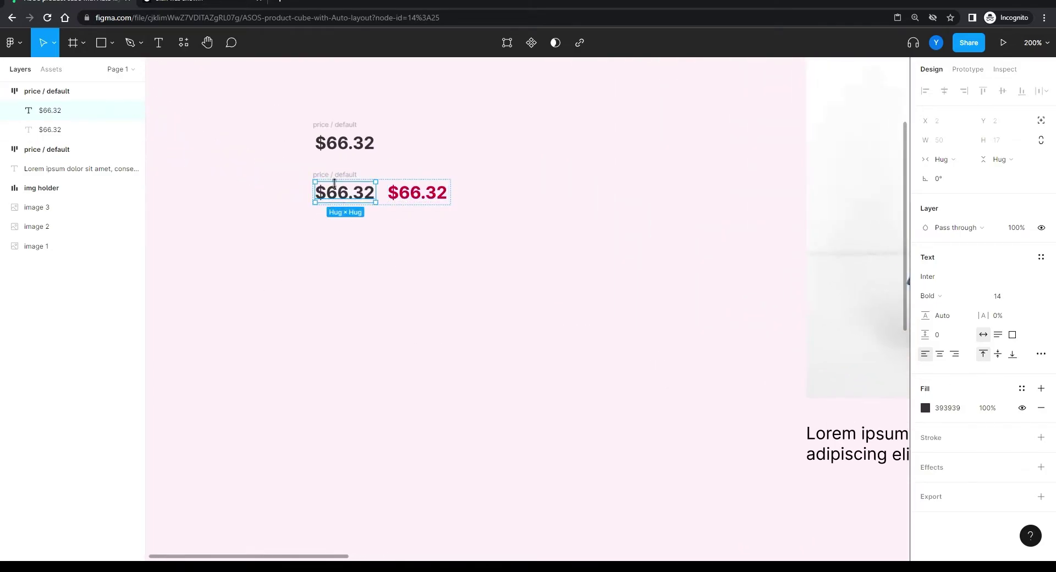
{"action": "double_click", "coordinate": [335, 193]}
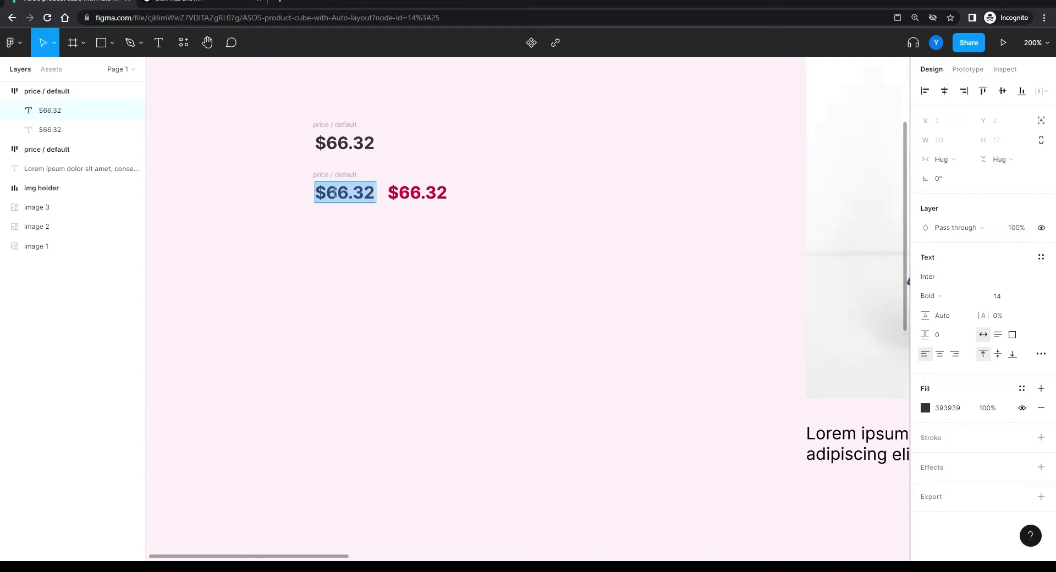
{"action": "left_click_drag", "start_coordinate": [329, 191], "coordinate": [336, 193]}
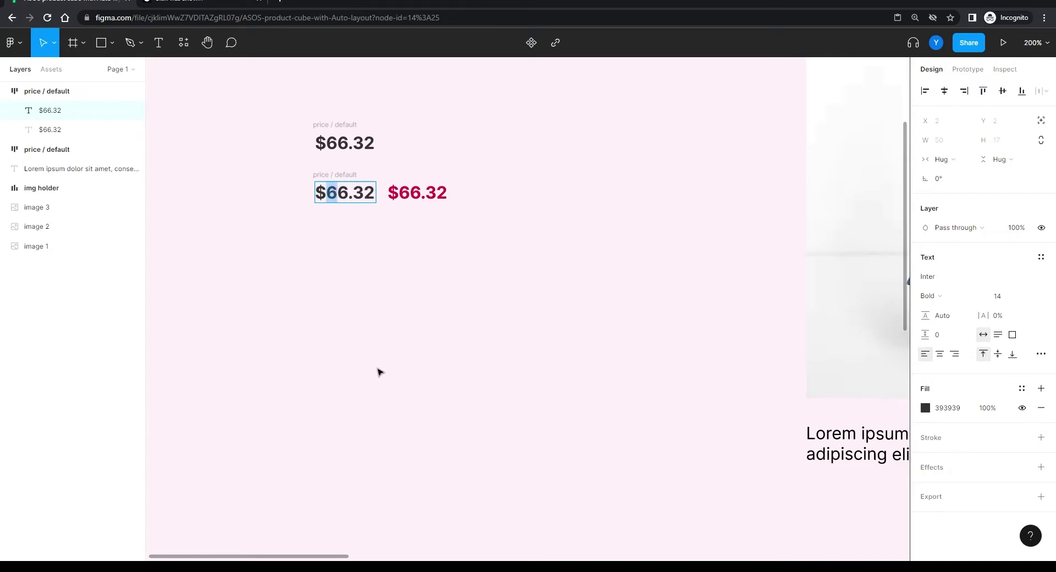
{"action": "type", "text": "8"}
{"action": "key", "text": "Escape"}
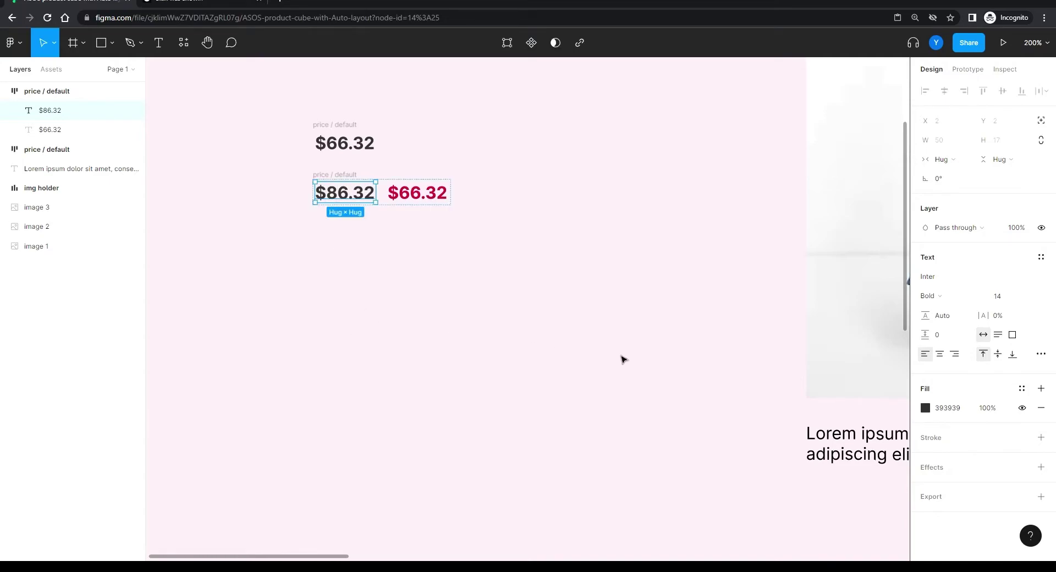
Step: Set the $86.32 text's font size to 12 and align the lower price frame's contents to bottom left
{"action": "left_click", "coordinate": [1002, 301]}
{"action": "type", "text": "12"}
{"action": "key", "text": "Return"}
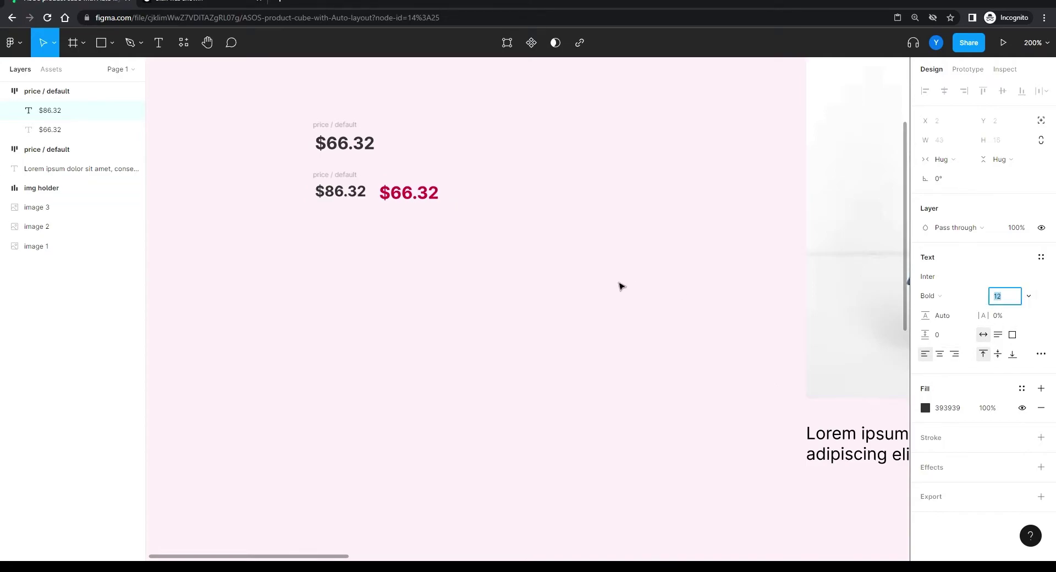
{"action": "key", "text": "Escape"}
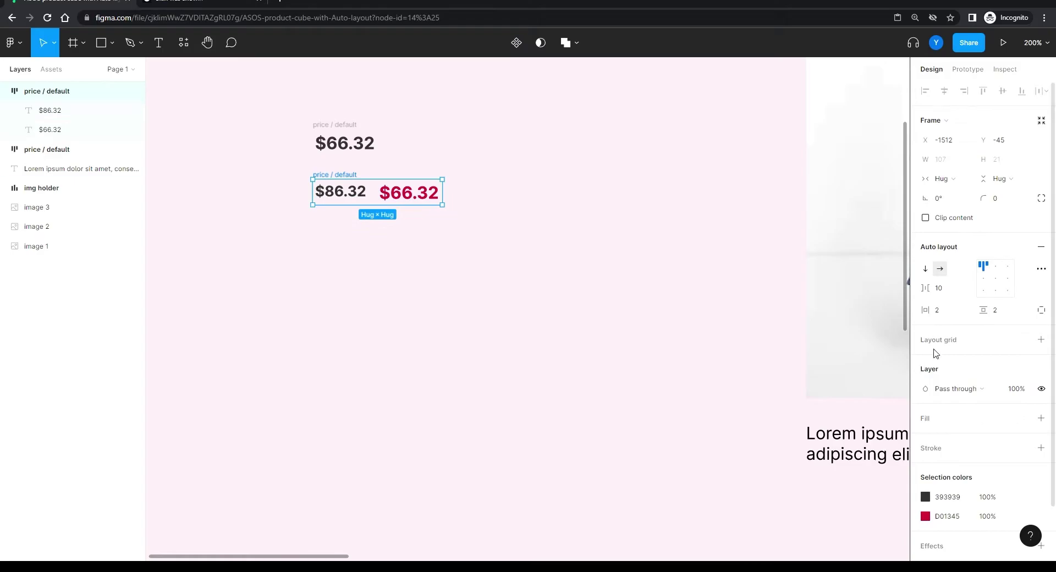
{"action": "left_click", "coordinate": [983, 291]}
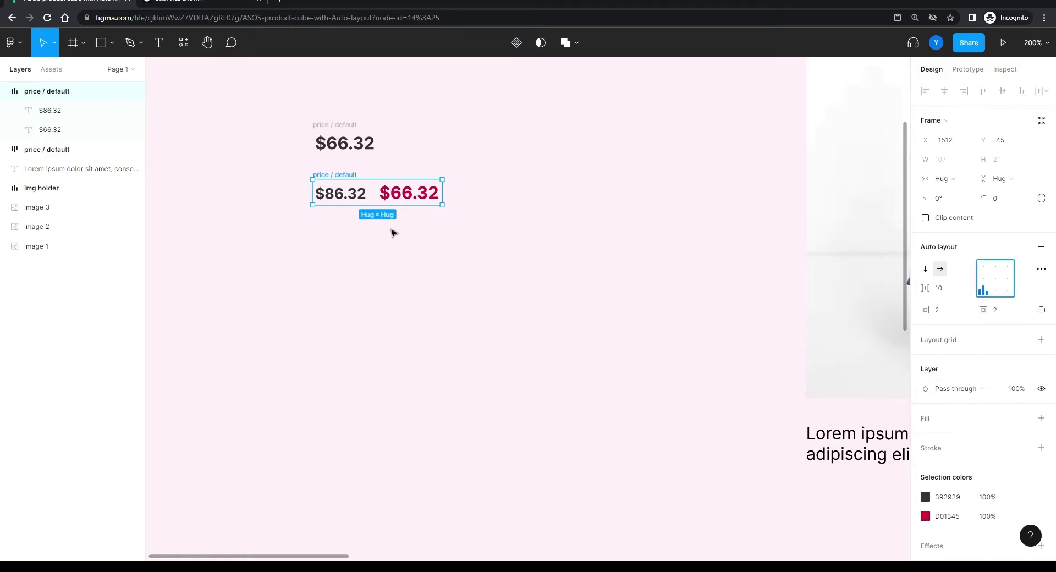
Step: Apply strikethrough decoration to the $86.32 price text
{"action": "left_click", "coordinate": [338, 195]}
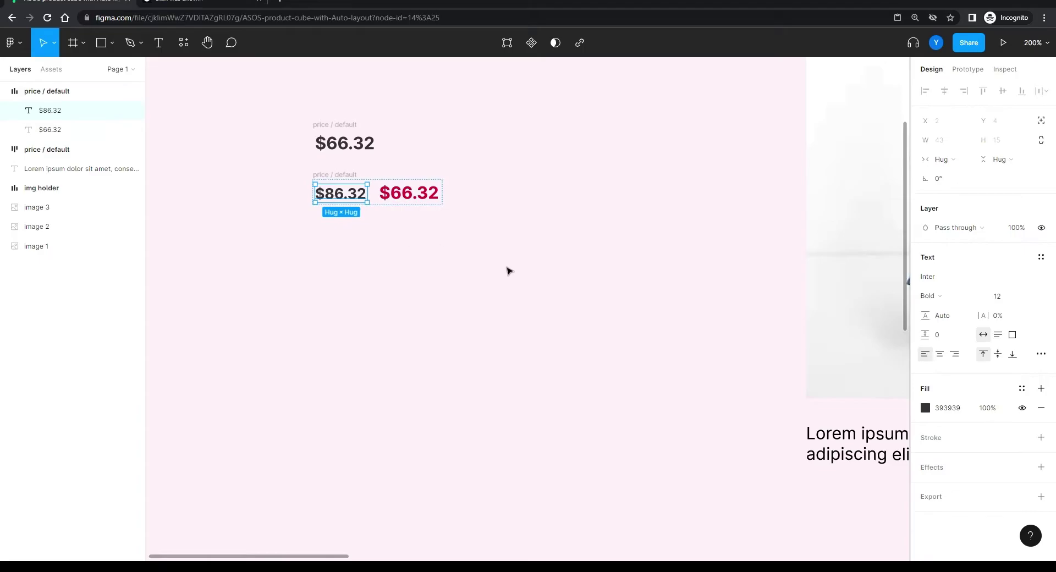
{"action": "left_click", "coordinate": [1040, 355]}
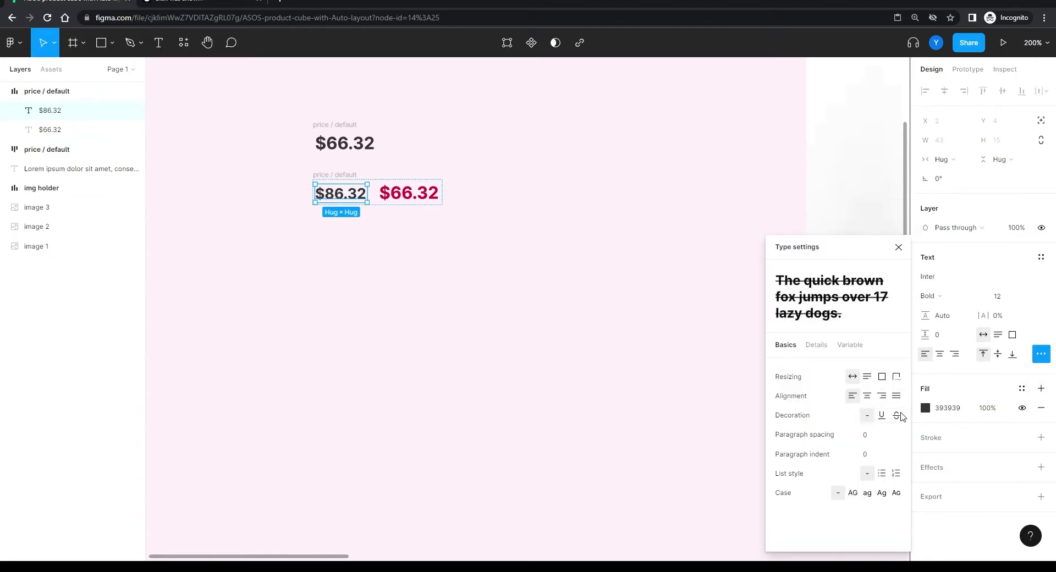
{"action": "left_click", "coordinate": [896, 415]}
{"action": "left_click", "coordinate": [360, 275]}
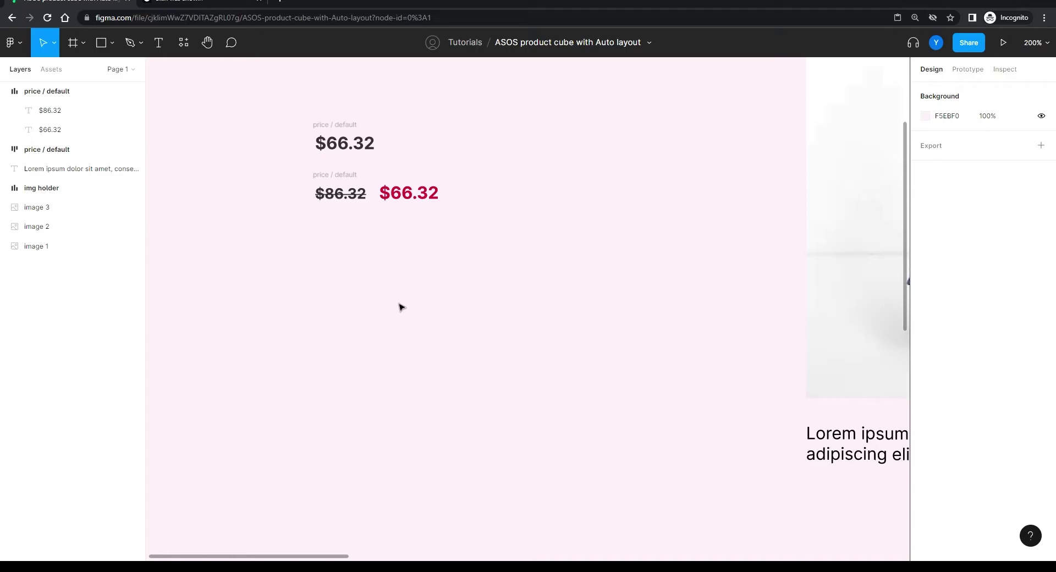
Step: Set the spacing between the two prices in the lower auto layout frame to 6
{"action": "left_click", "coordinate": [378, 193]}
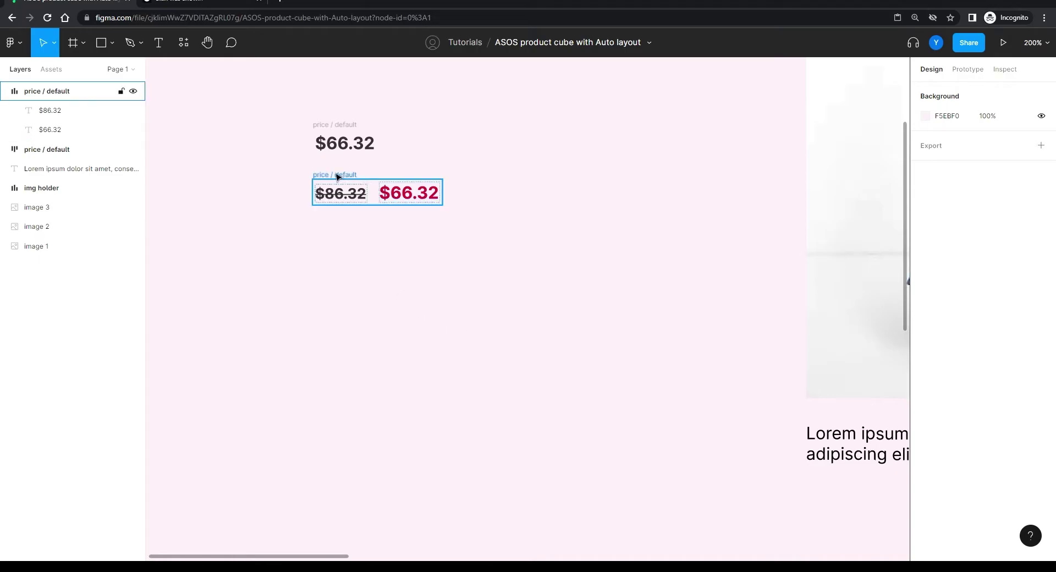
{"action": "left_click", "coordinate": [943, 288]}
{"action": "type", "text": "9"}
{"action": "key", "text": "Return"}
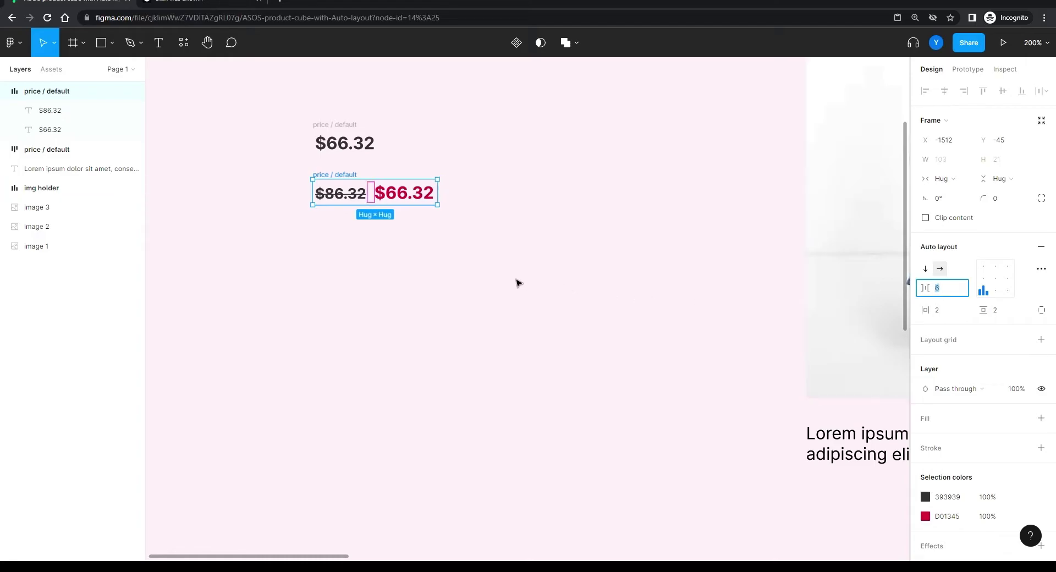
{"action": "left_click", "coordinate": [502, 280]}
Step: Rename the lower frame holding the two prices to "price / sale"
{"action": "scroll", "coordinate": [378, 343], "scroll_direction": "down", "scroll_amount": 5}
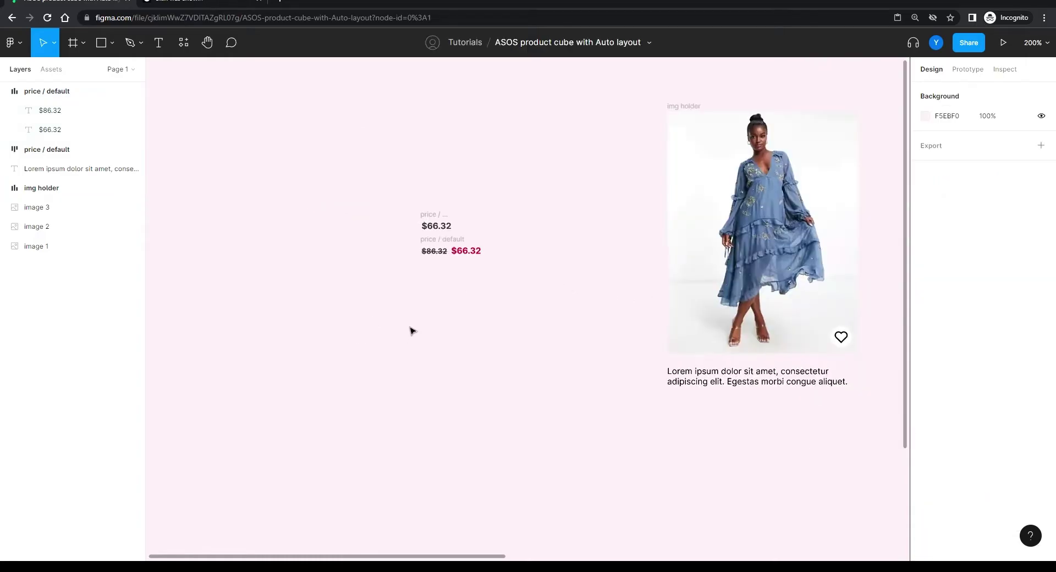
{"action": "scroll", "coordinate": [445, 295], "scroll_direction": "up", "scroll_amount": 2}
{"action": "left_click", "coordinate": [398, 273]}
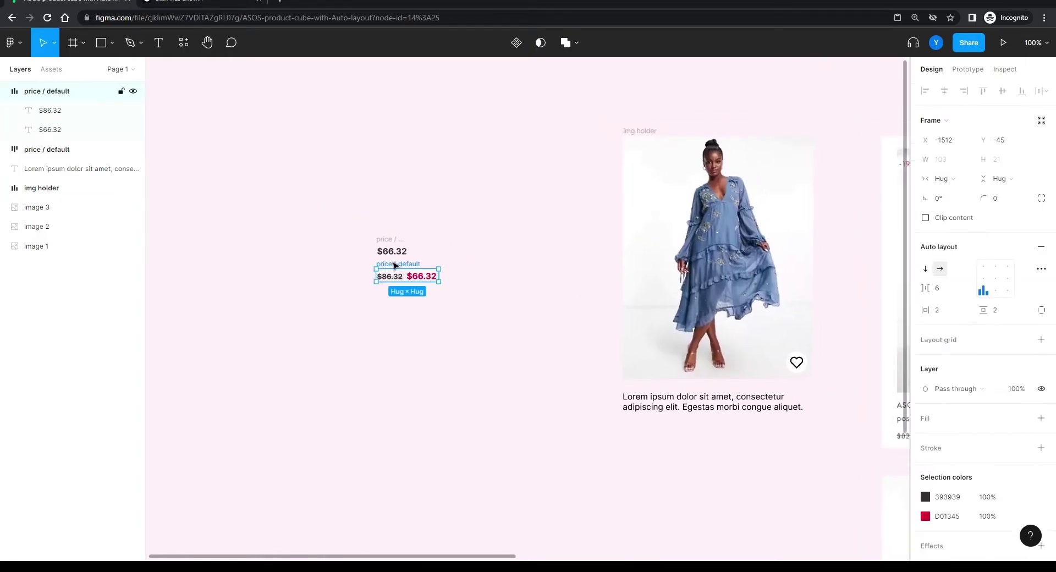
{"action": "double_click", "coordinate": [62, 92]}
{"action": "double_click", "coordinate": [62, 92]}
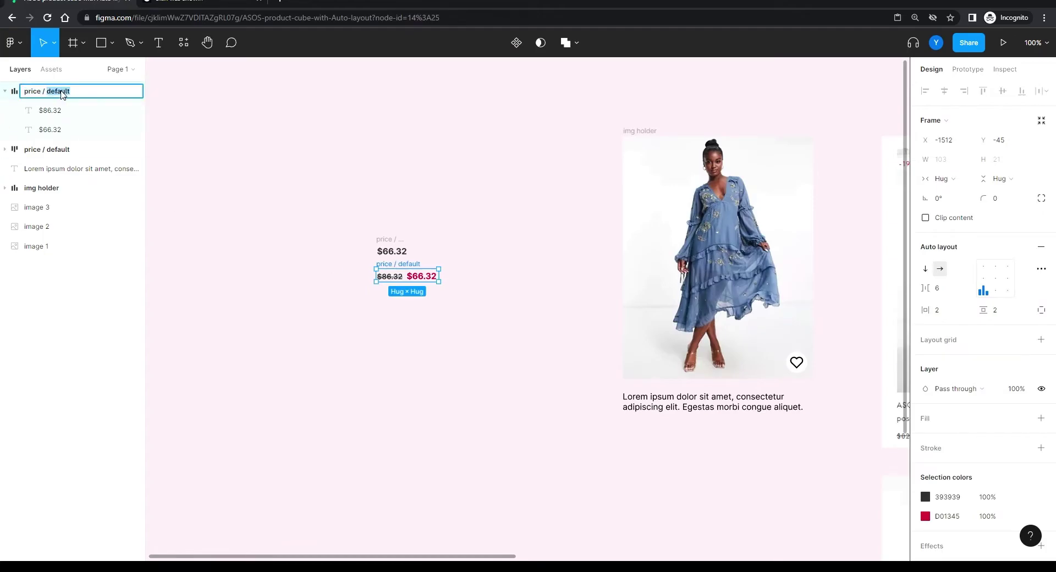
{"action": "type", "text": "sal"}
{"action": "key", "text": "Return"}
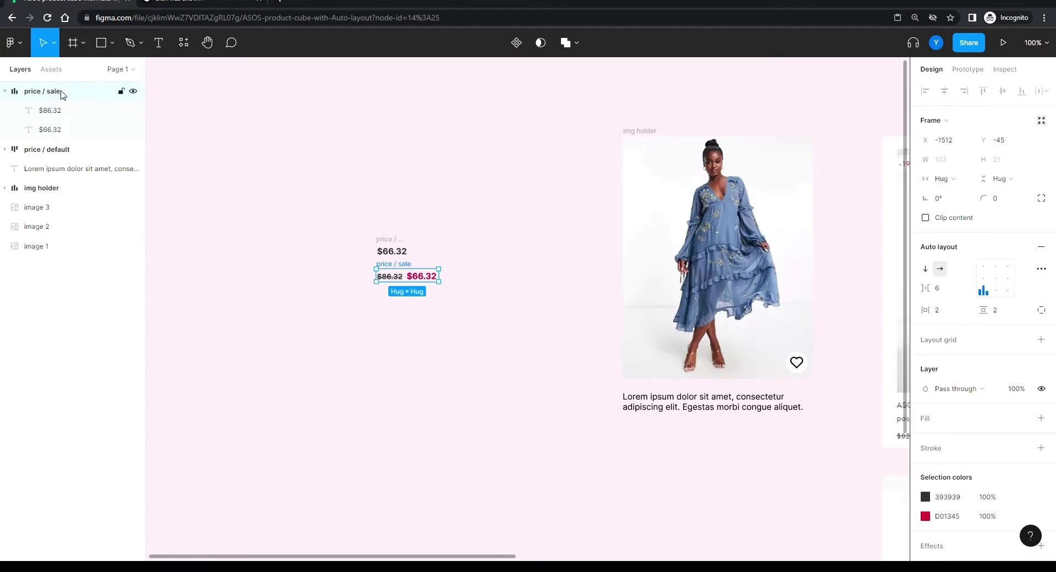
Step: Combine the "price / default" and "price / sale" frames into one component set with two variants
{"action": "left_click_drag", "start_coordinate": [488, 208], "coordinate": [312, 347]}
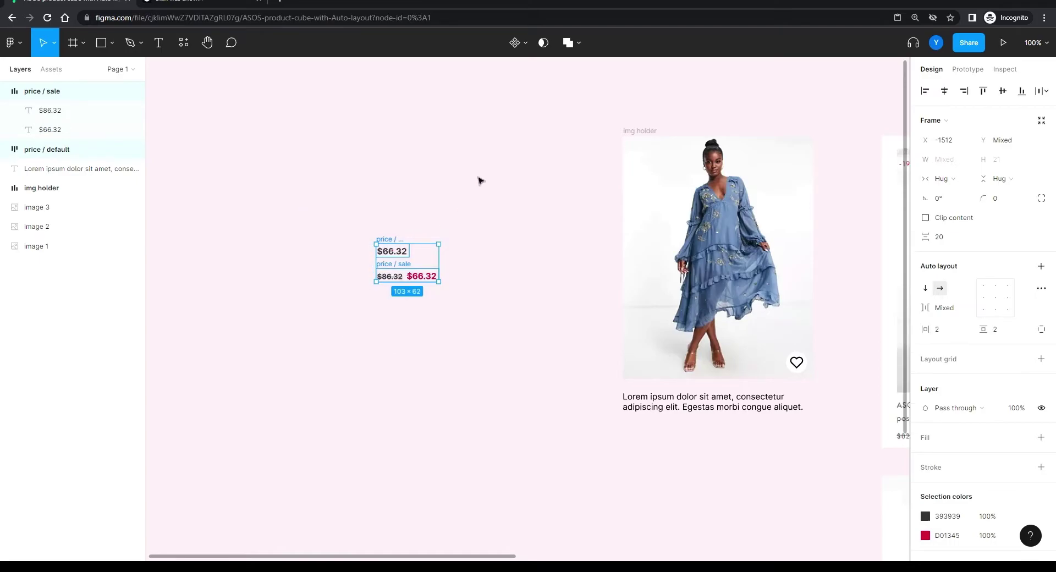
{"action": "left_click", "coordinate": [526, 48]}
{"action": "left_click", "coordinate": [520, 101]}
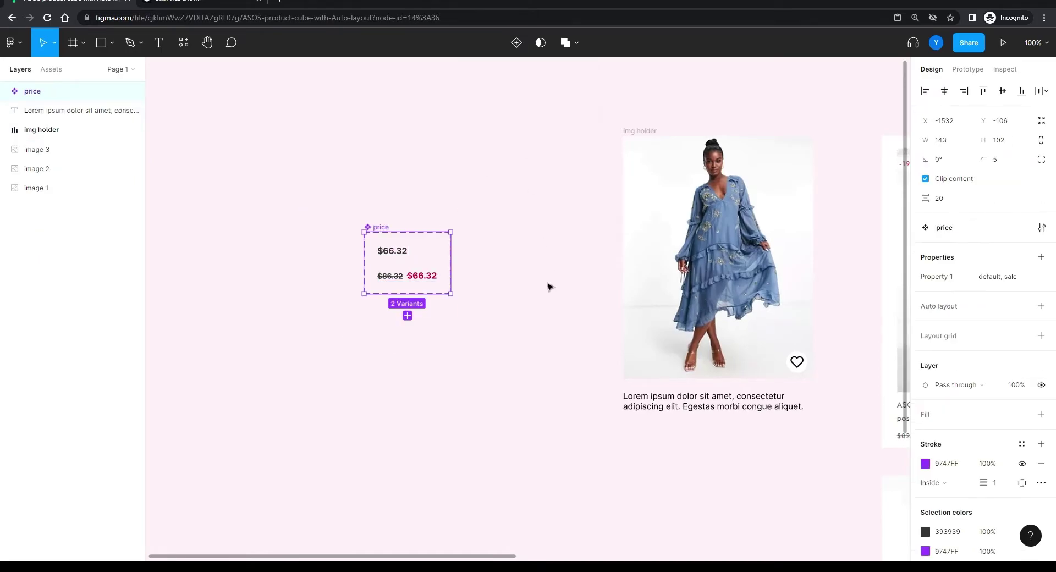
Step: Move the price component set up beside the img holder, lining up their upper edges at Y -265
{"action": "left_click_drag", "start_coordinate": [460, 379], "coordinate": [398, 294]}
{"action": "scroll", "coordinate": [401, 258], "scroll_direction": "up", "scroll_amount": 3}
{"action": "left_click_drag", "start_coordinate": [367, 201], "coordinate": [456, 106]}
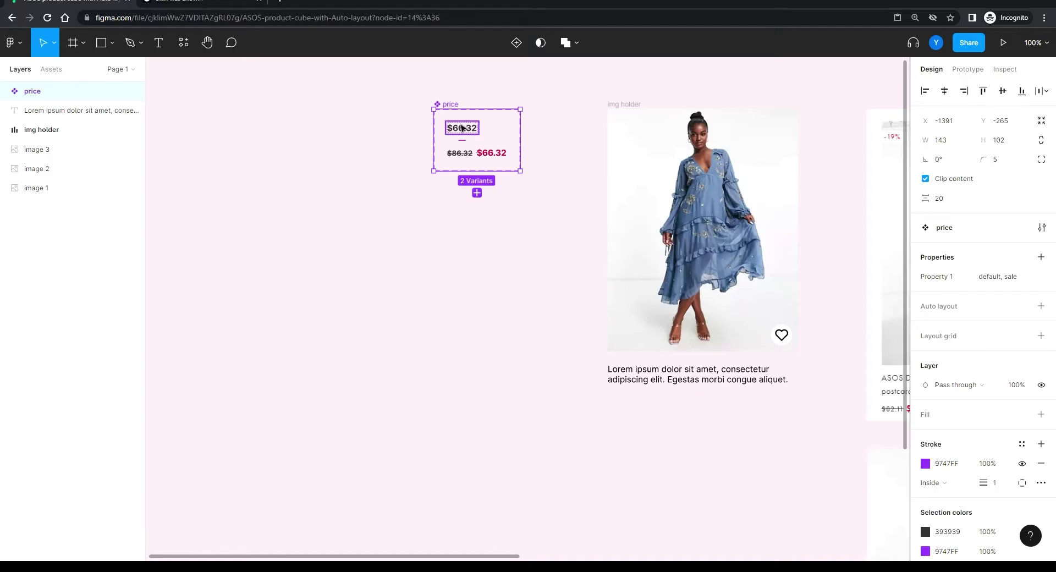
{"action": "left_click_drag", "start_coordinate": [461, 127], "coordinate": [383, 208]}
{"action": "key", "text": "ctrl+z"}
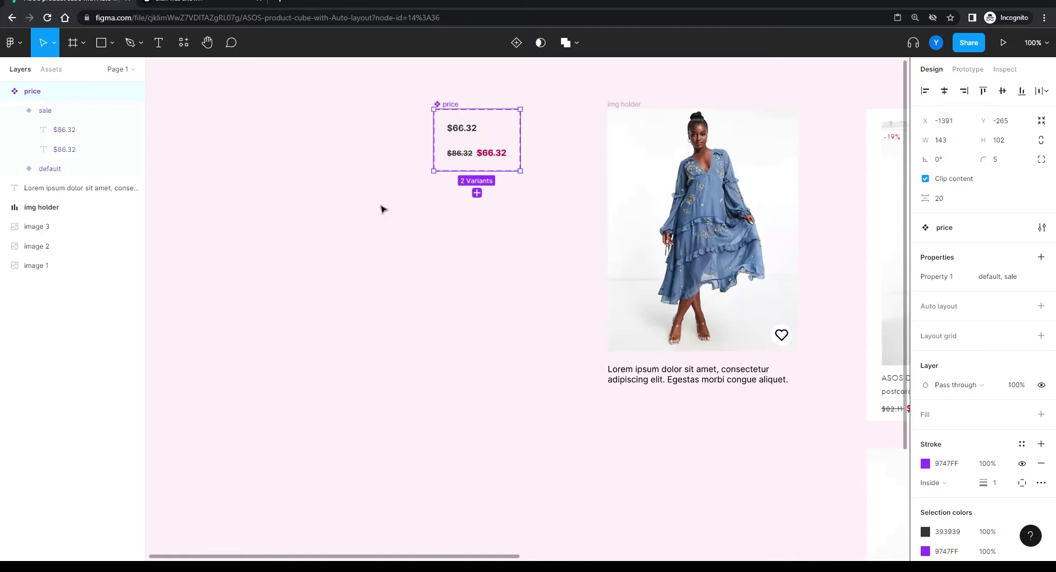
{"action": "left_click", "coordinate": [462, 130]}
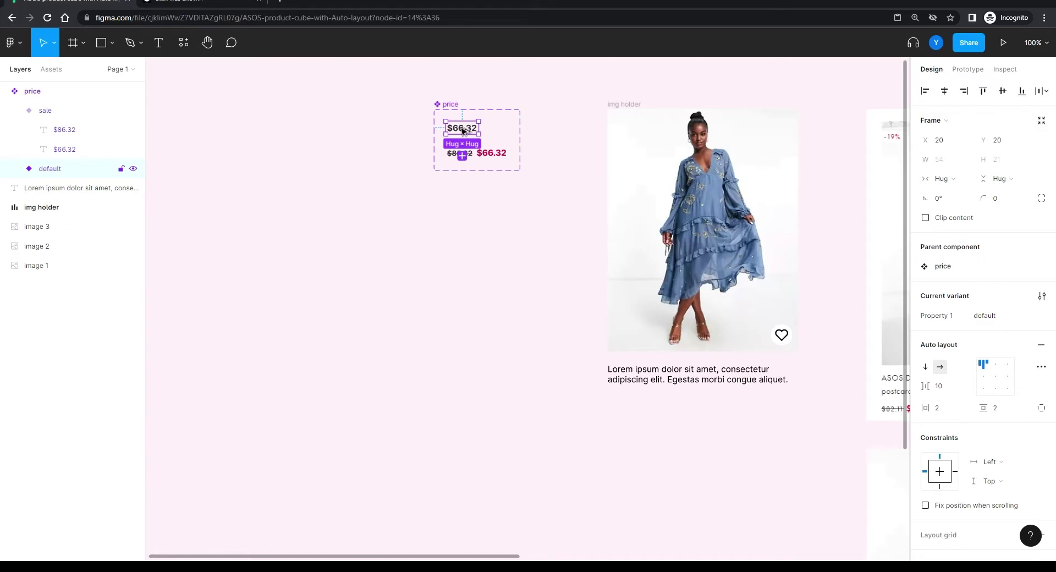
{"action": "left_click", "coordinate": [390, 182]}
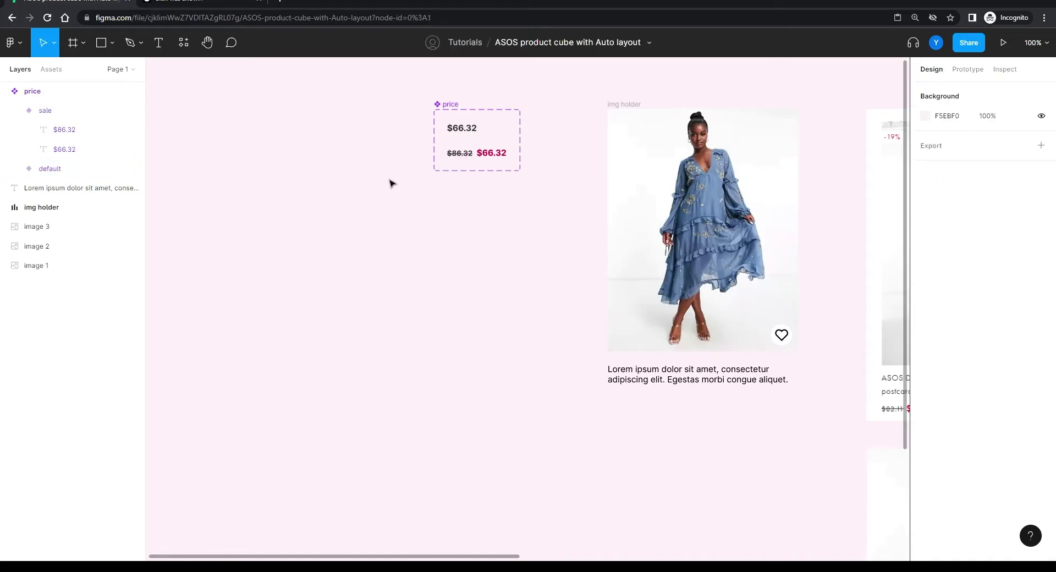
Step: Duplicate the default price variant and move the copy out of the component set onto the canvas below
{"action": "left_click", "coordinate": [462, 127]}
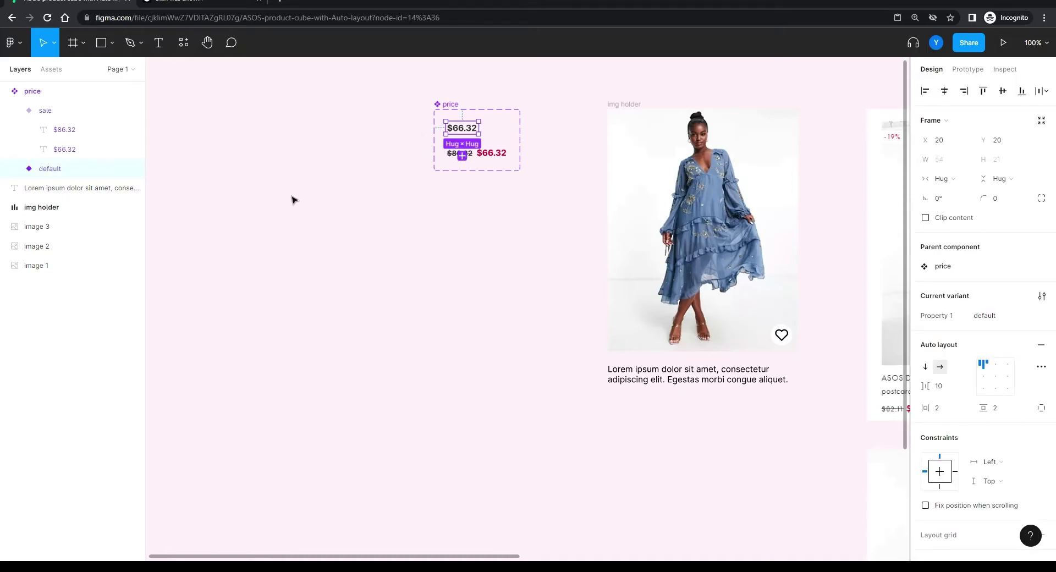
{"action": "key", "text": "ctrl+d"}
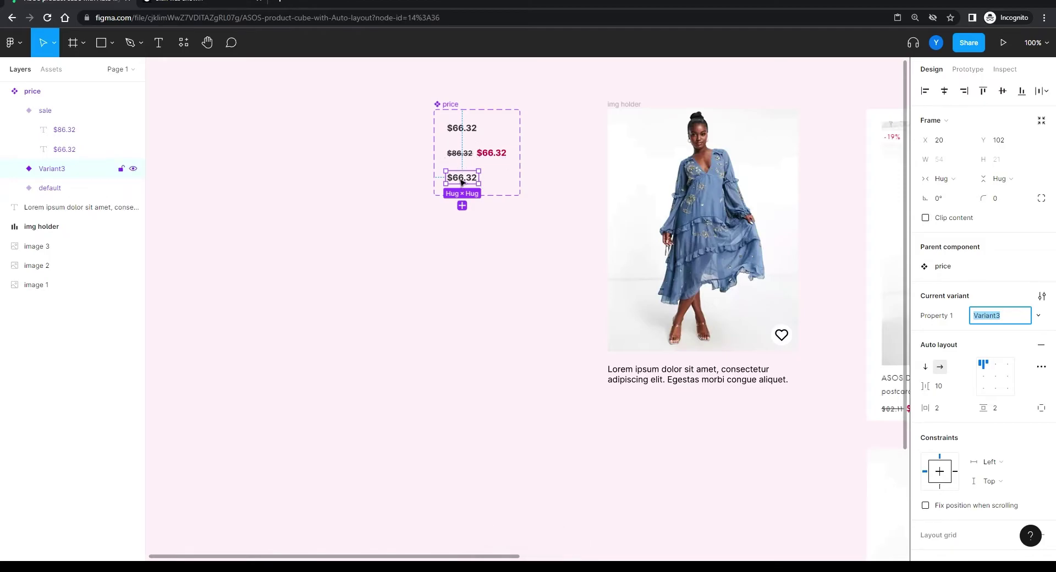
{"action": "left_click_drag", "start_coordinate": [460, 180], "coordinate": [478, 322]}
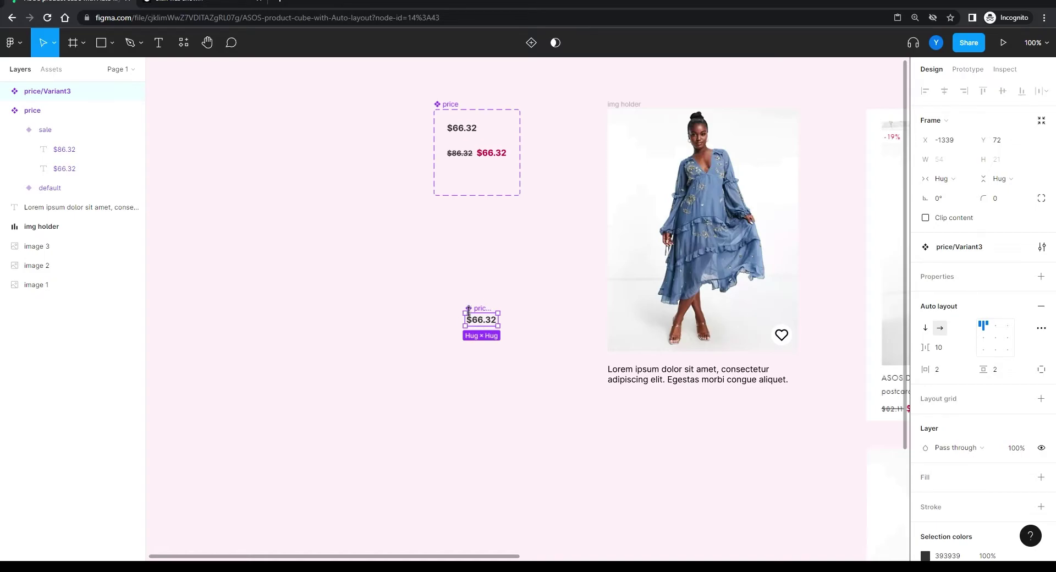
Step: Shrink the price component set's height to fit its two variants and delete the stray variant copy below it
{"action": "left_click", "coordinate": [439, 107]}
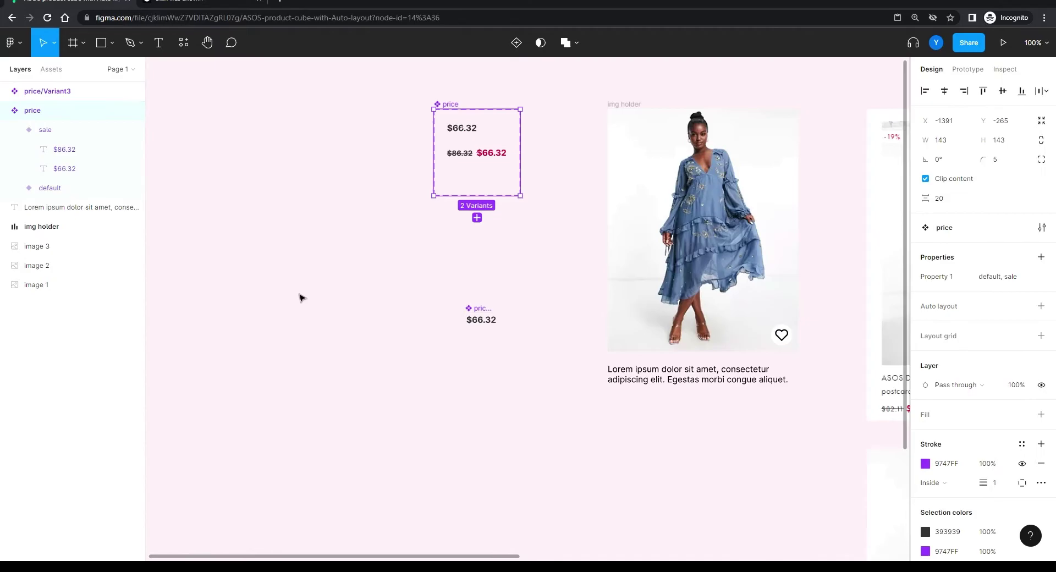
{"action": "left_click_drag", "start_coordinate": [443, 196], "coordinate": [443, 174]}
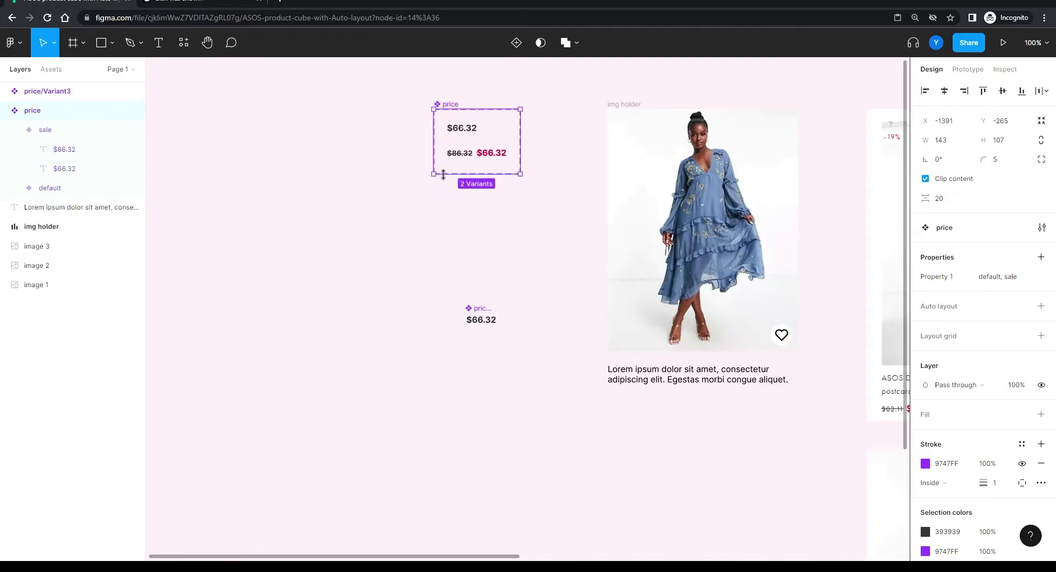
{"action": "left_click", "coordinate": [479, 319]}
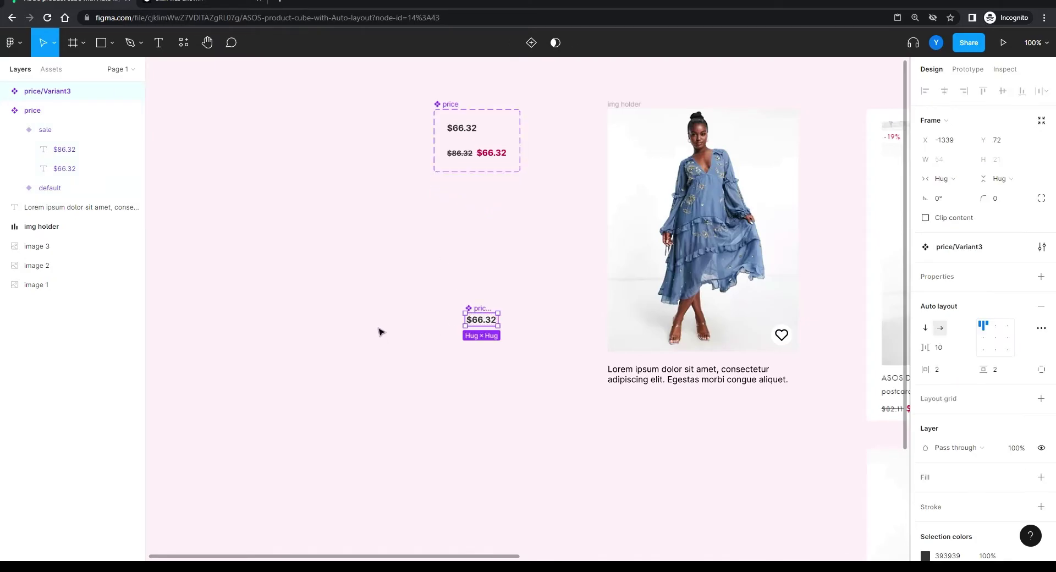
{"action": "key", "text": "Delete"}
Step: Place an instance of the default price variant below the description text, switching it to sale and back to default
{"action": "left_click_drag", "start_coordinate": [457, 132], "coordinate": [620, 409]}
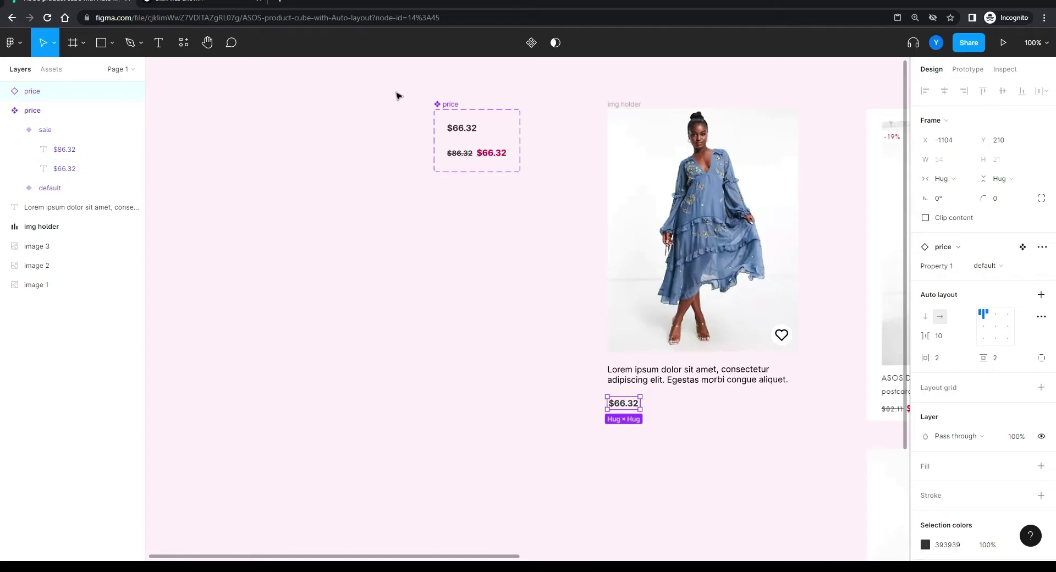
{"action": "left_click", "coordinate": [985, 266]}
{"action": "left_click", "coordinate": [996, 281]}
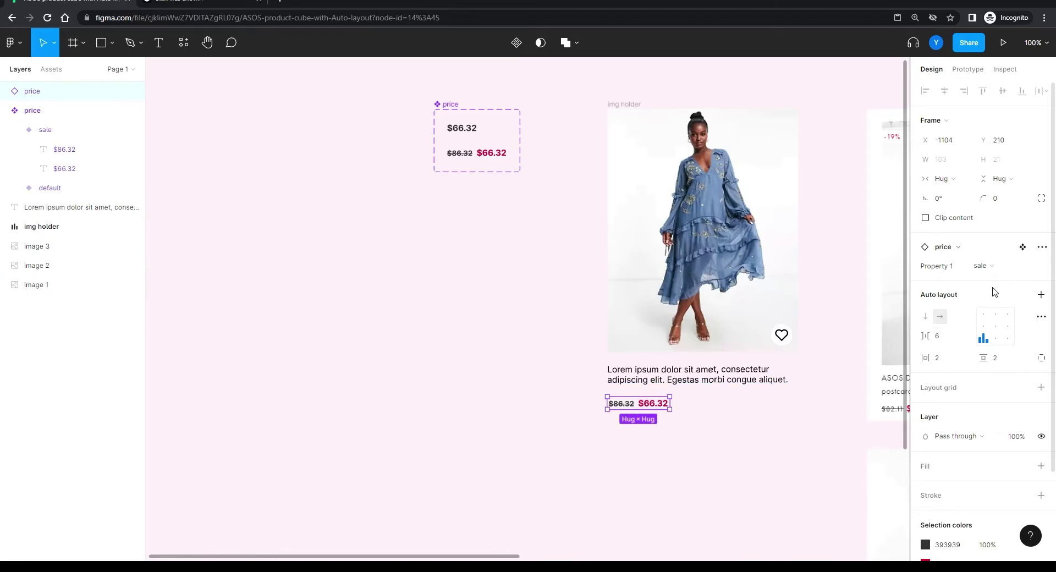
{"action": "left_click", "coordinate": [984, 265]}
{"action": "left_click", "coordinate": [993, 251]}
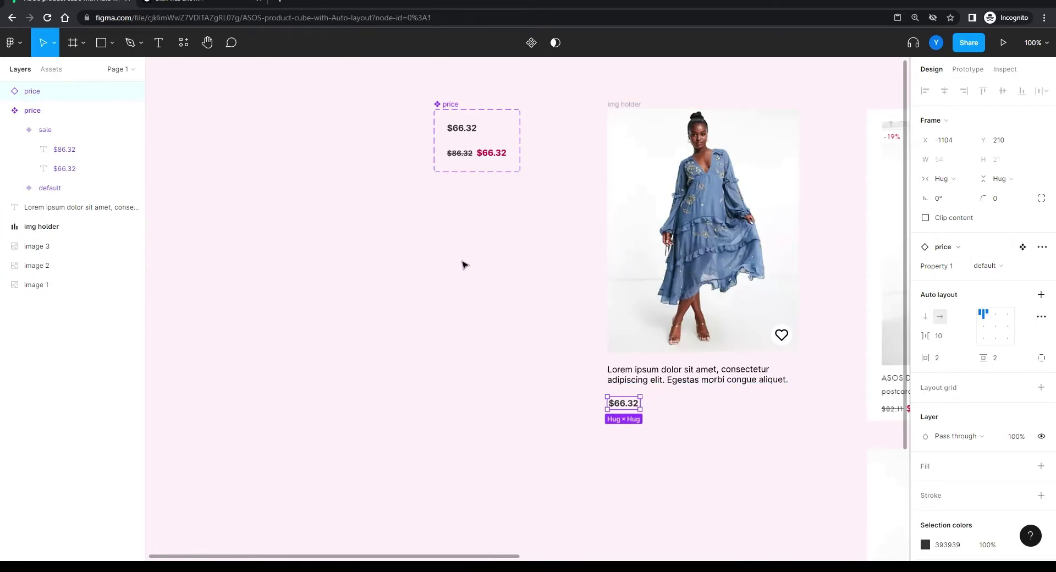
{"action": "left_click", "coordinate": [461, 378]}
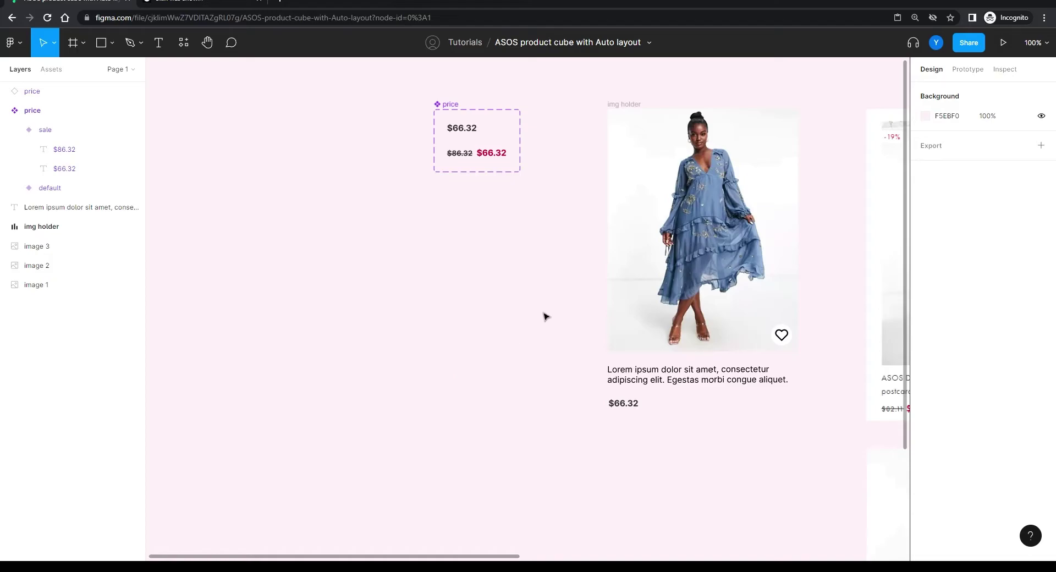
Step: Draw a frame about 50 × 23 below the price component set and rename it "sale tag"
{"action": "left_click_drag", "start_coordinate": [533, 303], "coordinate": [300, 348]}
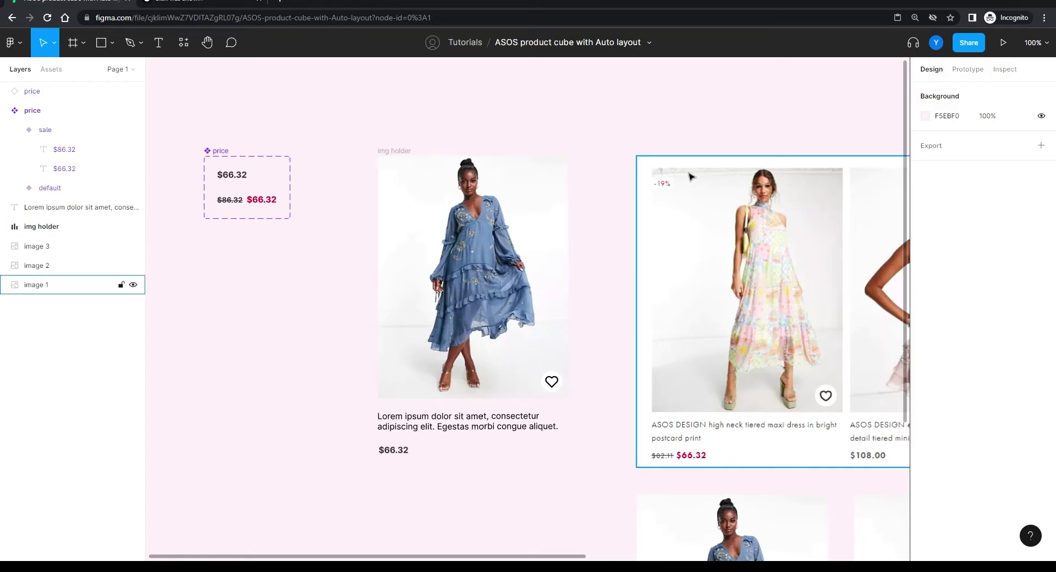
{"action": "left_click_drag", "start_coordinate": [274, 301], "coordinate": [418, 309]}
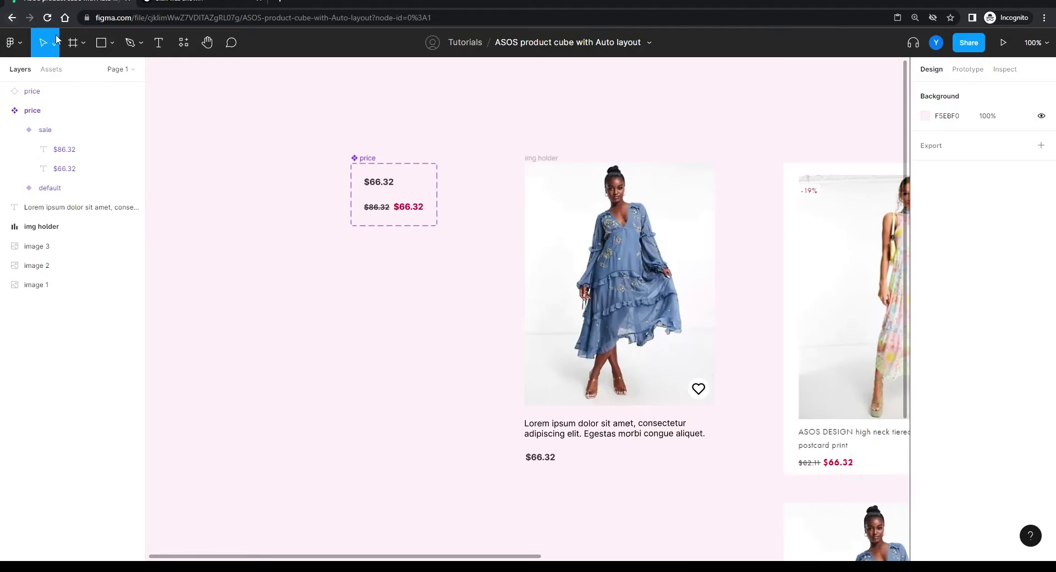
{"action": "key", "text": "f"}
{"action": "left_click_drag", "start_coordinate": [374, 267], "coordinate": [404, 280]}
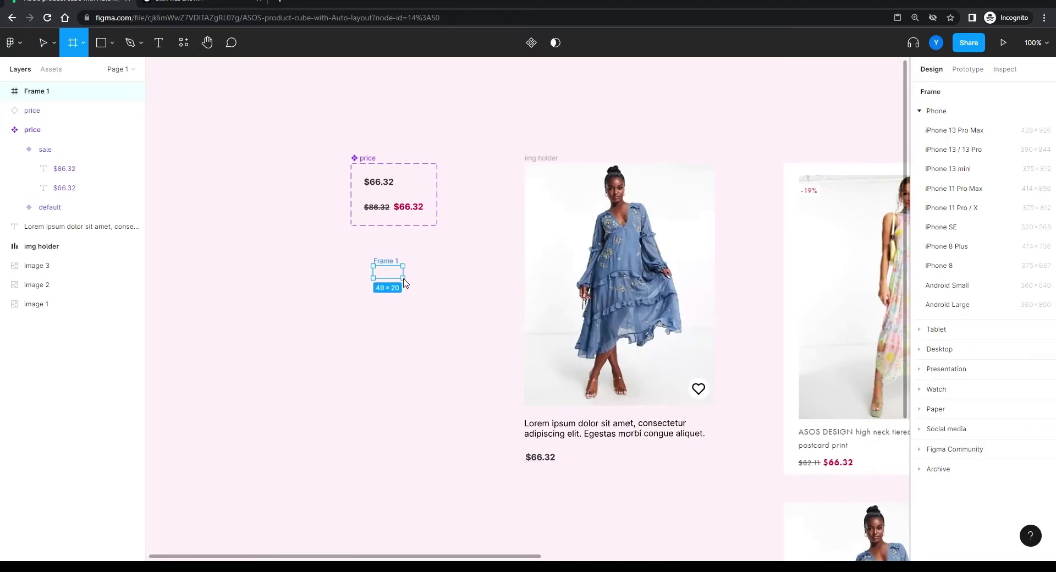
{"action": "double_click", "coordinate": [42, 92]}
{"action": "type", "text": "p"}
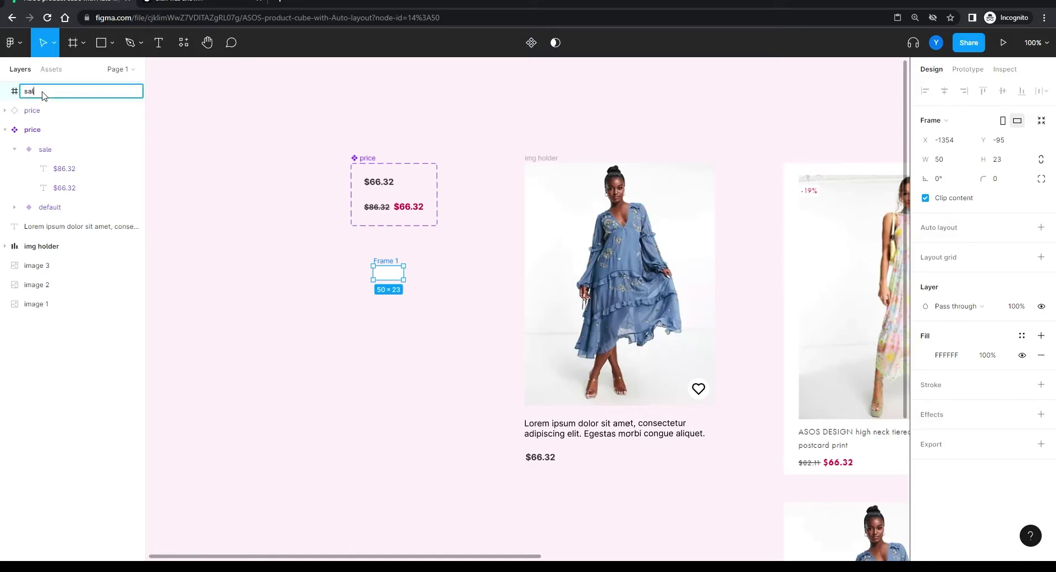
{"action": "type", "text": "ale tag"}
{"action": "key", "text": "Return"}
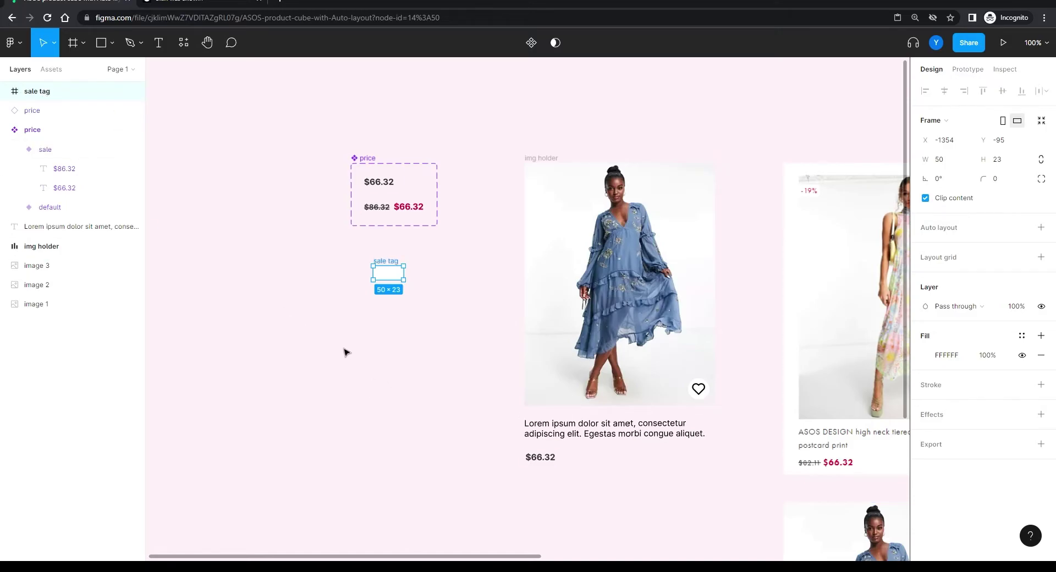
Step: Add the text "-19%" inside the sale tag frame
{"action": "scroll", "coordinate": [398, 328], "scroll_direction": "up", "scroll_amount": 10}
{"action": "left_click_drag", "start_coordinate": [425, 375], "coordinate": [472, 409]}
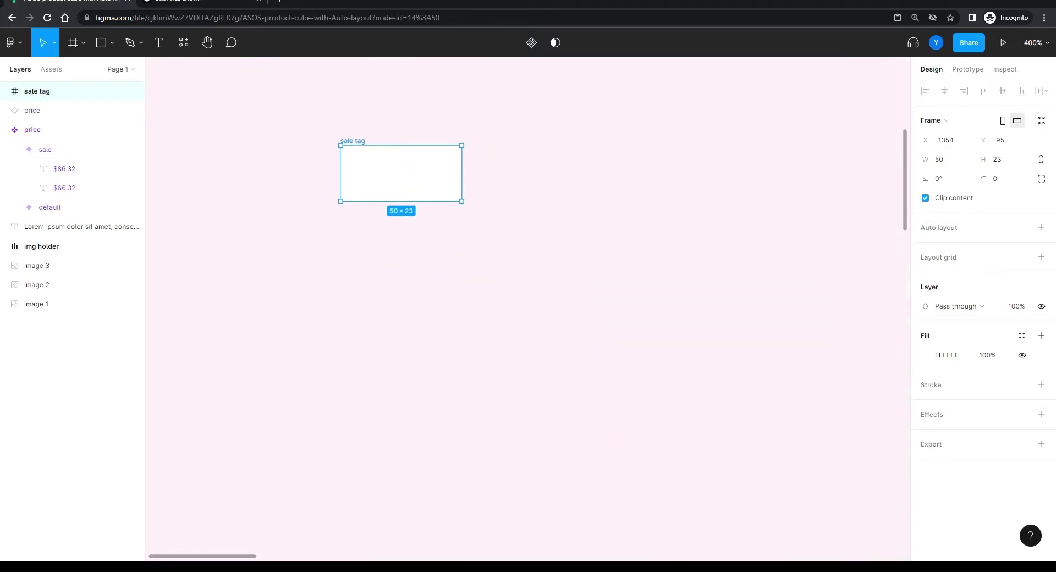
{"action": "left_click", "coordinate": [159, 43]}
{"action": "left_click", "coordinate": [394, 172]}
{"action": "type", "text": "-"}
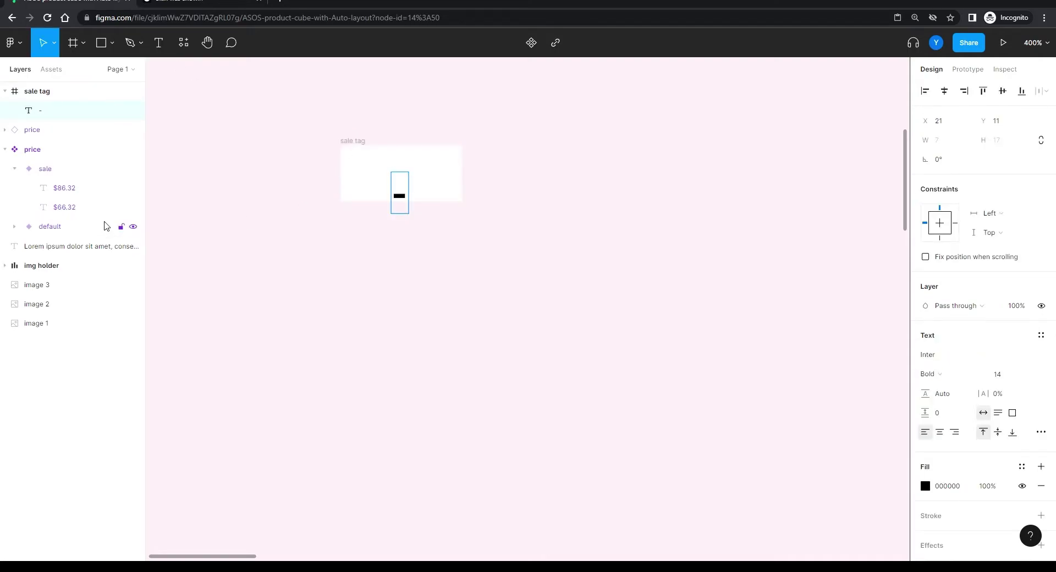
{"action": "type", "text": "19%"}
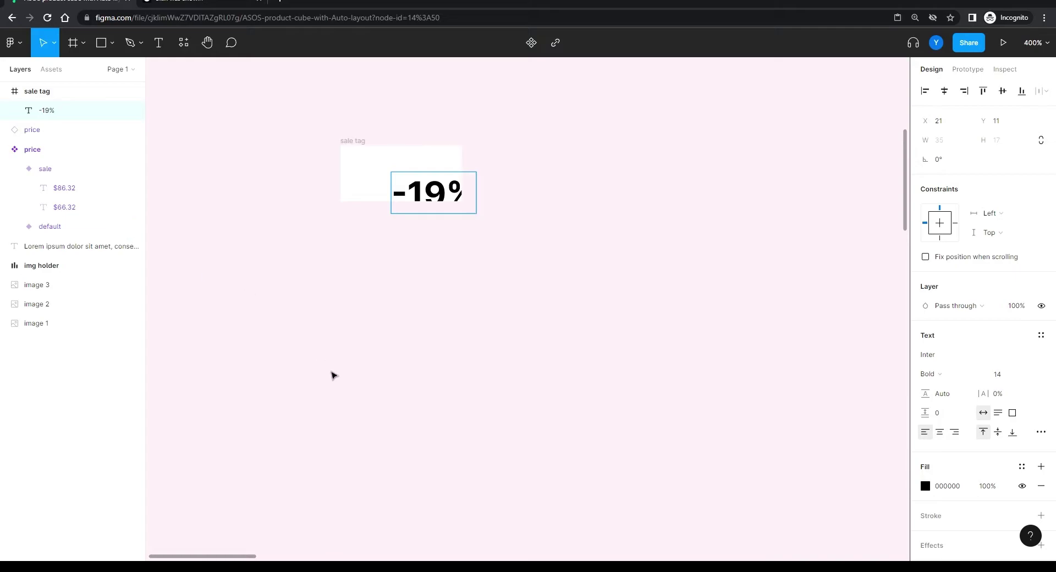
Step: Set the -19% text to size 12 in Regular weight and centre it horizontally and vertically in the sale tag
{"action": "key", "text": "Escape"}
{"action": "left_click", "coordinate": [1007, 381]}
{"action": "type", "text": "12"}
{"action": "key", "text": "Return"}
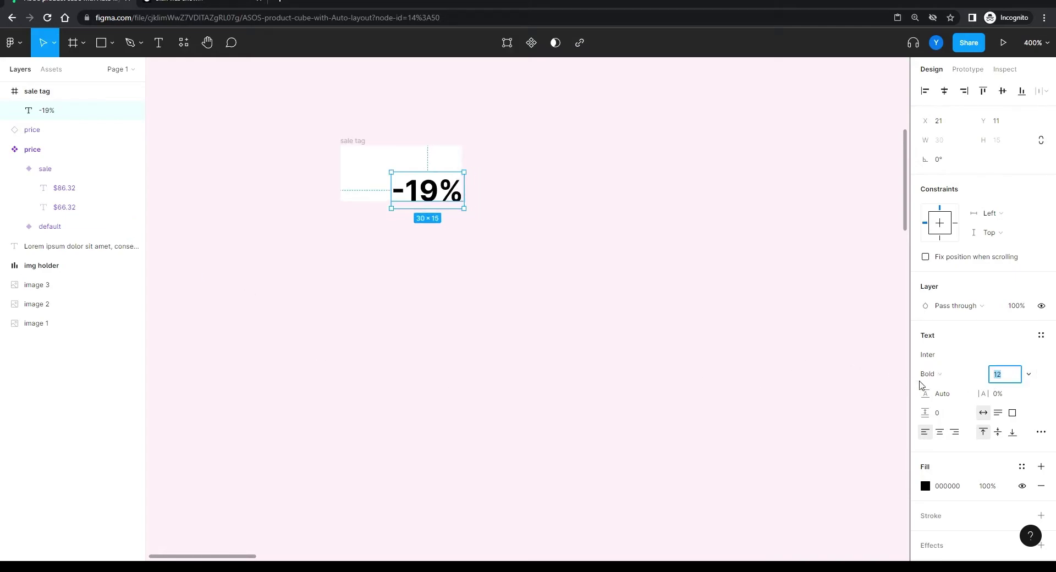
{"action": "left_click", "coordinate": [943, 370]}
{"action": "left_click", "coordinate": [951, 291]}
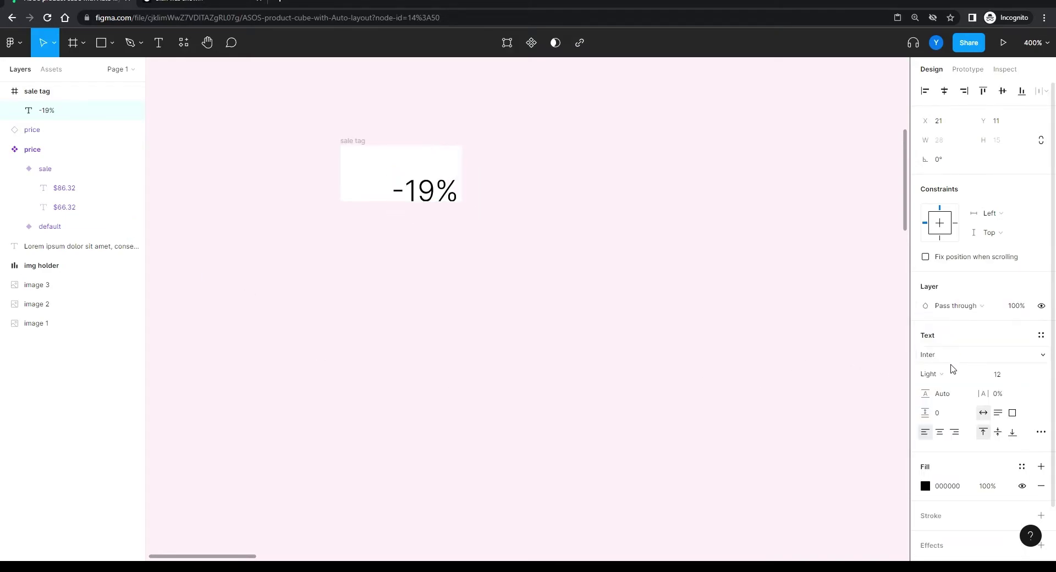
{"action": "left_click", "coordinate": [942, 372]}
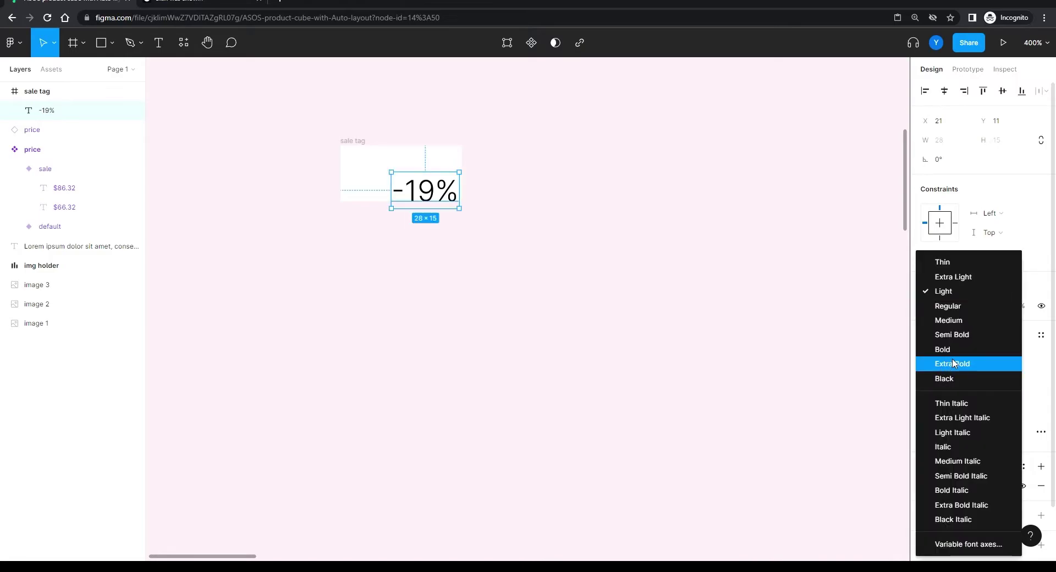
{"action": "left_click", "coordinate": [952, 306]}
{"action": "left_click", "coordinate": [945, 92]}
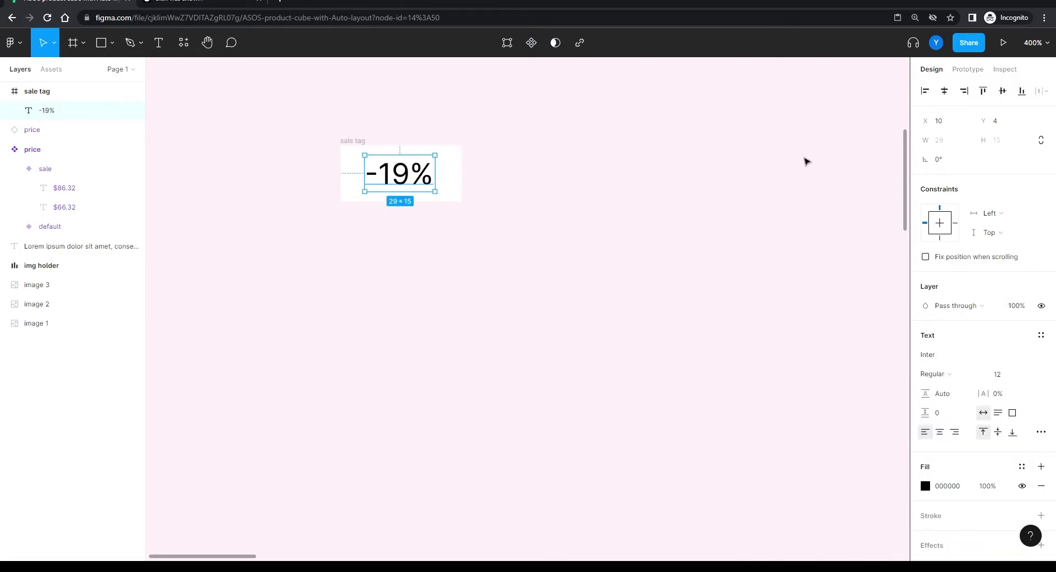
{"action": "left_click", "coordinate": [410, 286]}
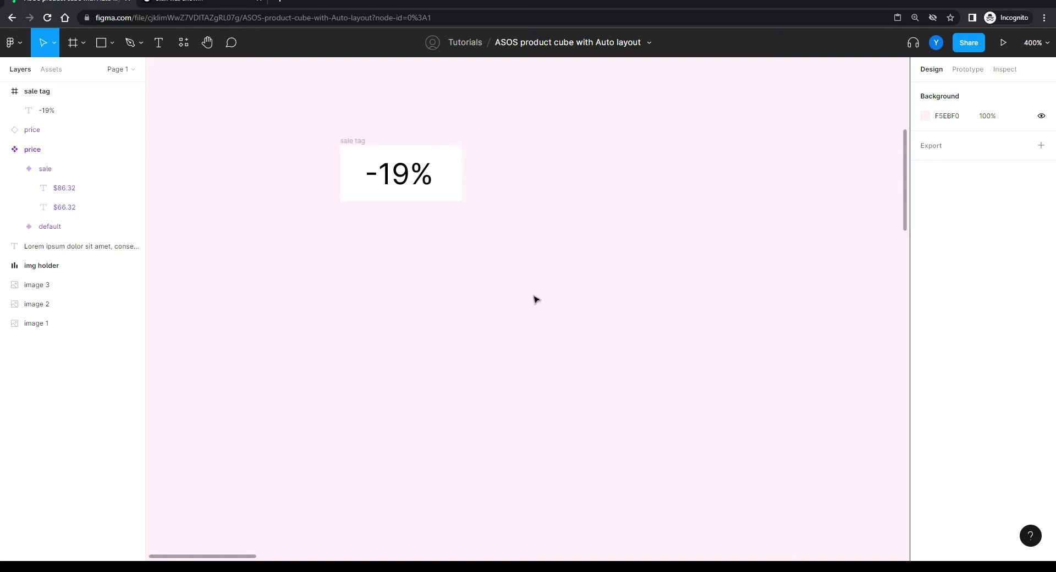
Step: Copy the fill colour D01345 from the sale variant's $66.32 text and apply it to the -19% text
{"action": "key", "text": "minus"}
{"action": "left_click", "coordinate": [514, 213]}
{"action": "left_click", "coordinate": [516, 209]}
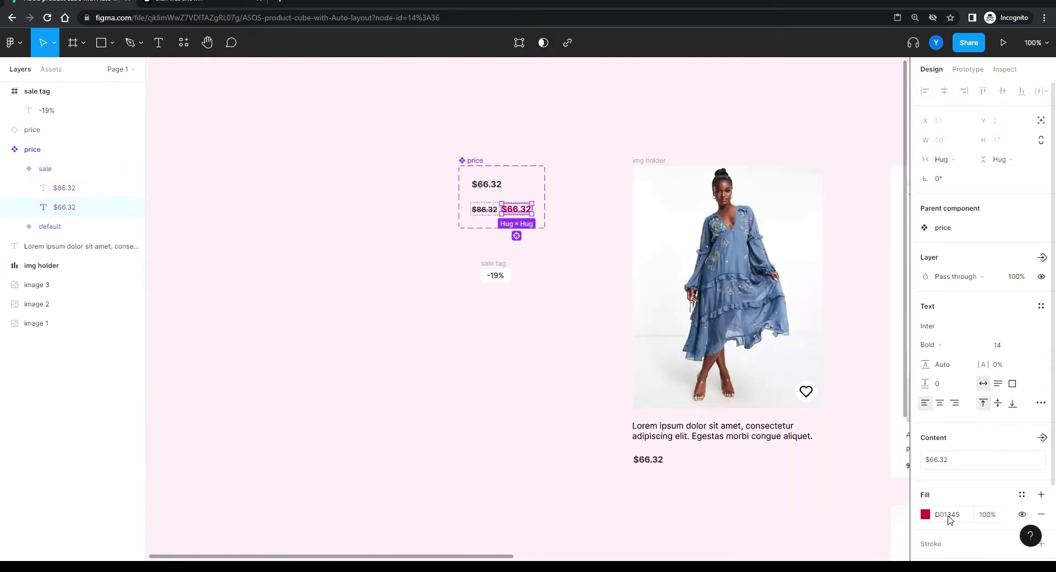
{"action": "left_click", "coordinate": [948, 517]}
{"action": "key", "text": "ctrl+c"}
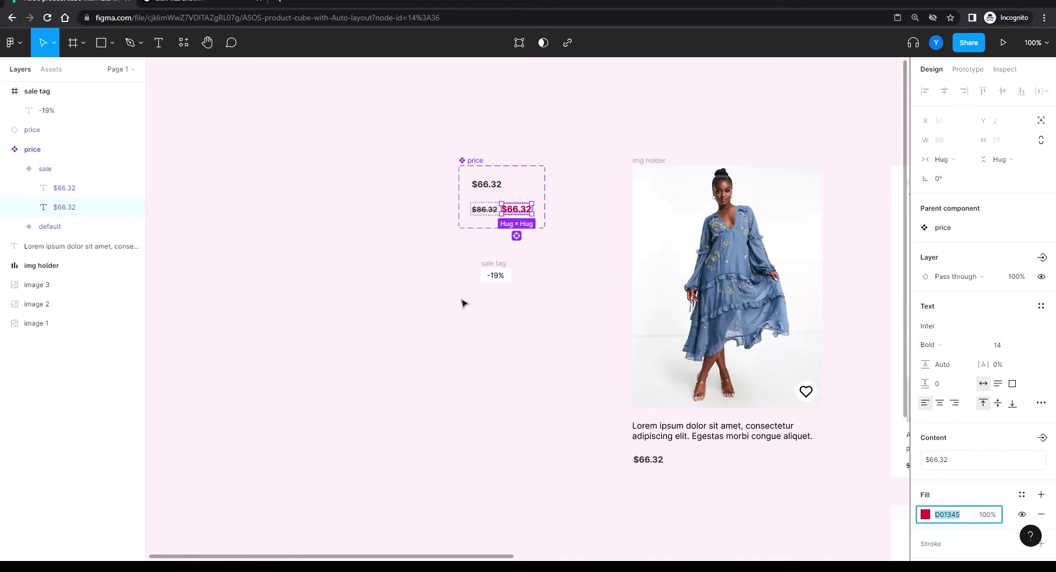
{"action": "left_click", "coordinate": [495, 275]}
{"action": "left_click", "coordinate": [956, 492]}
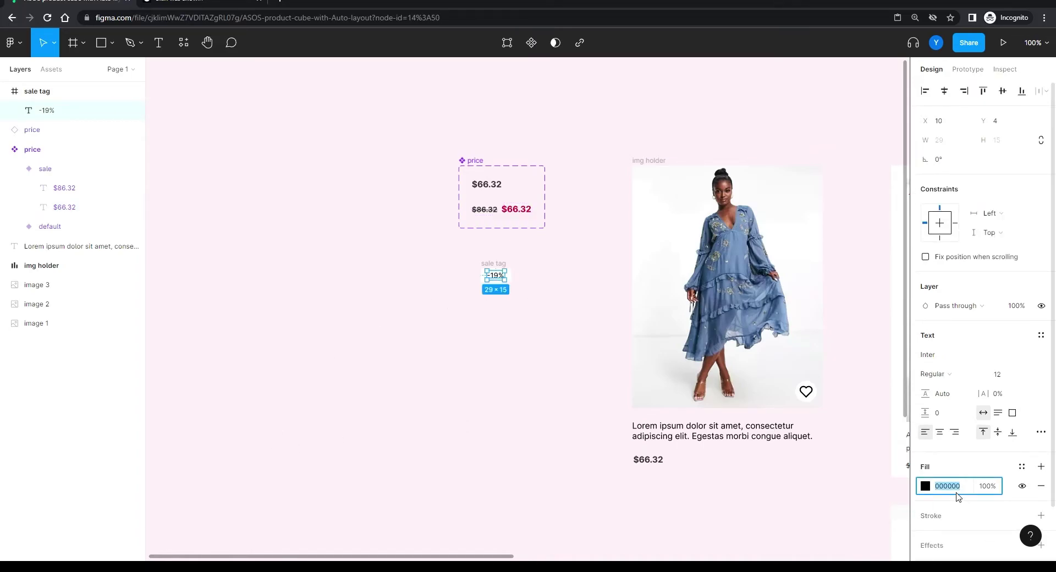
{"action": "key", "text": "ctrl+v"}
{"action": "key", "text": "Return"}
{"action": "left_click", "coordinate": [375, 314]}
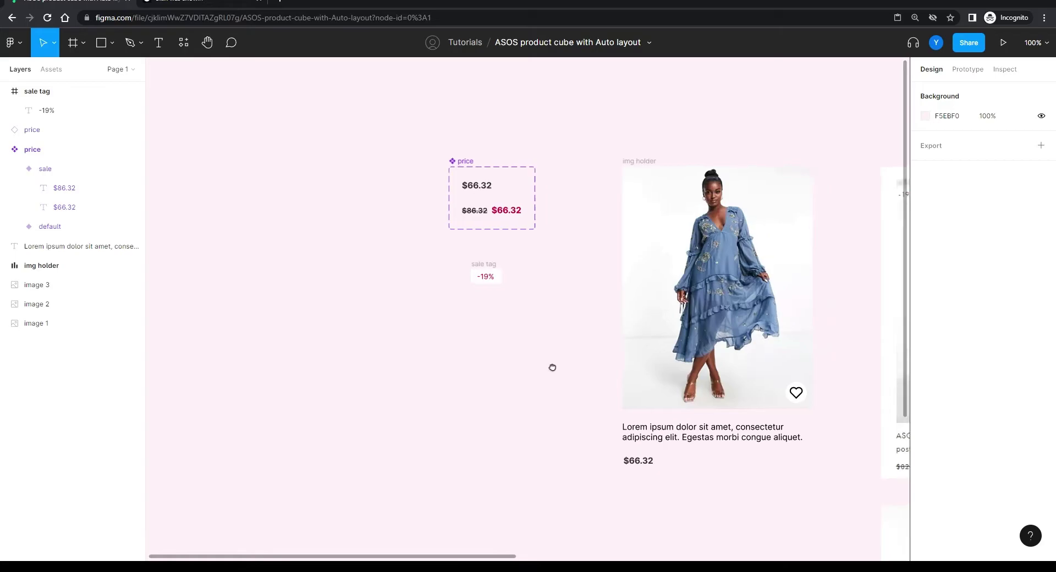
Step: Move the sale tag into the img holder's auto layout, placing it before the heart icon
{"action": "left_click_drag", "start_coordinate": [558, 367], "coordinate": [424, 370]}
{"action": "left_click_drag", "start_coordinate": [351, 266], "coordinate": [511, 215]}
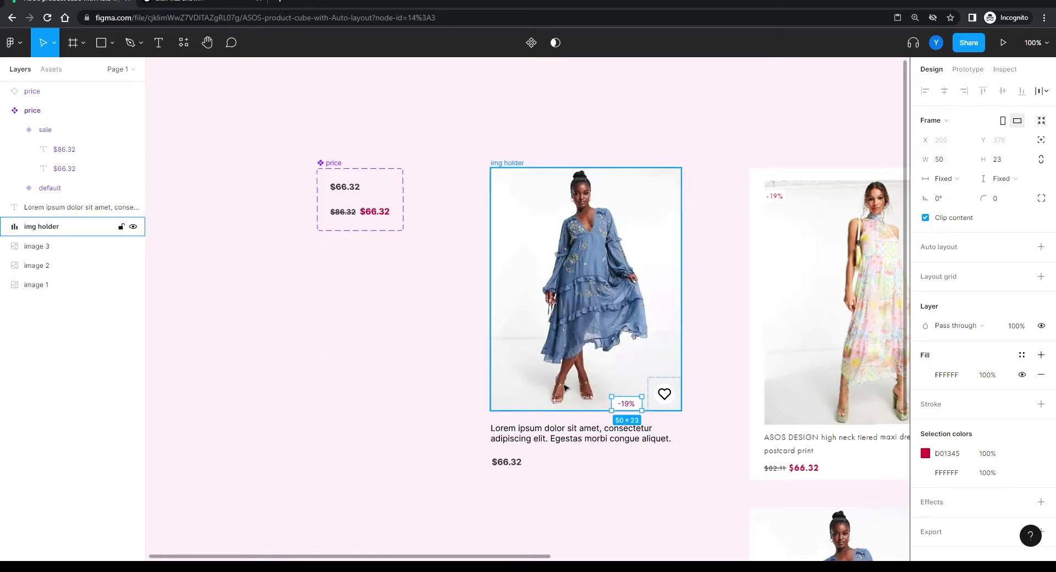
Step: Try a vertical auto layout direction on the img holder, then return it to horizontal
{"action": "left_click", "coordinate": [588, 240]}
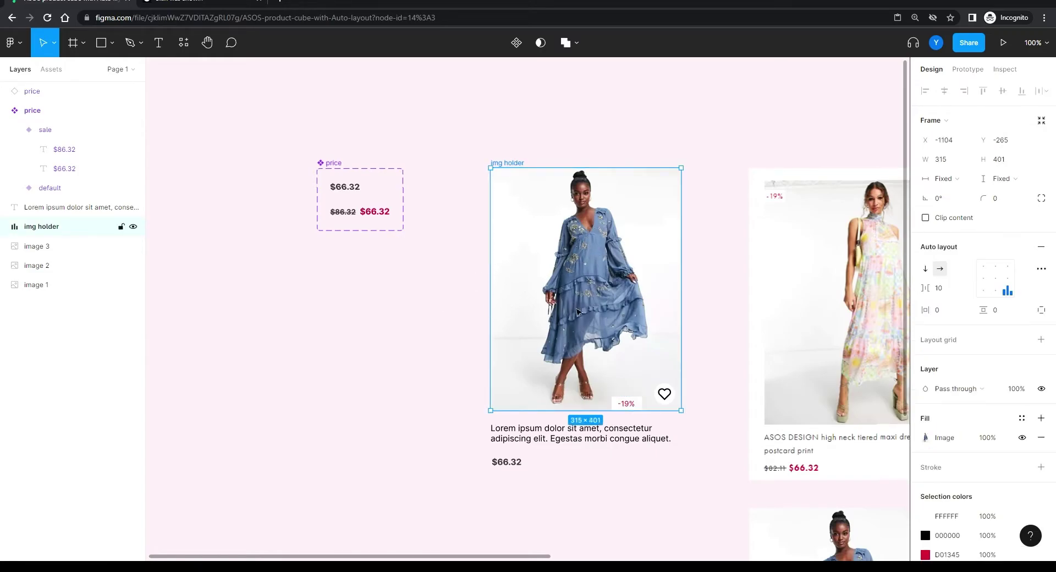
{"action": "left_click", "coordinate": [925, 269]}
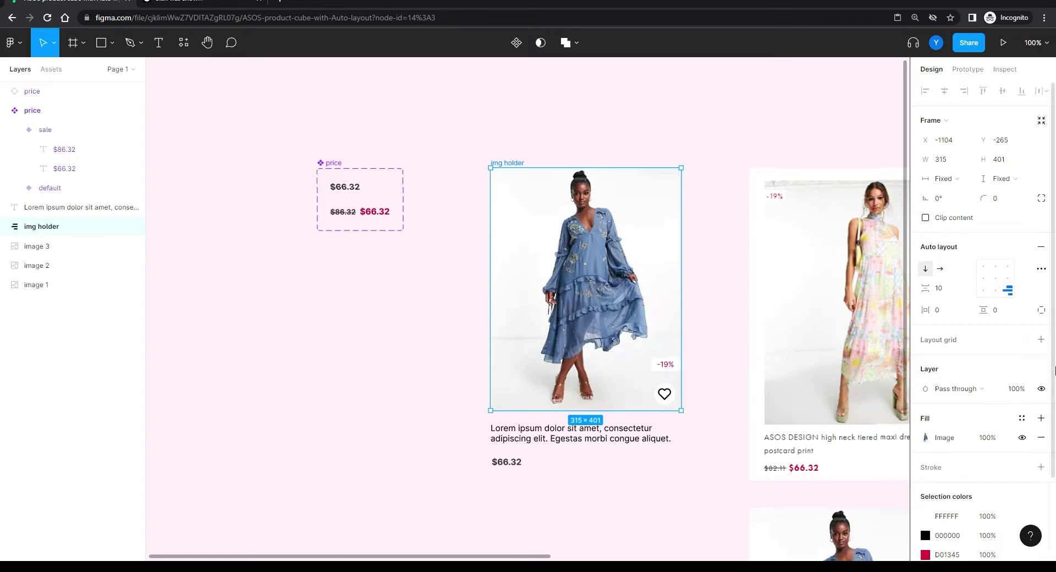
{"action": "left_click", "coordinate": [940, 268]}
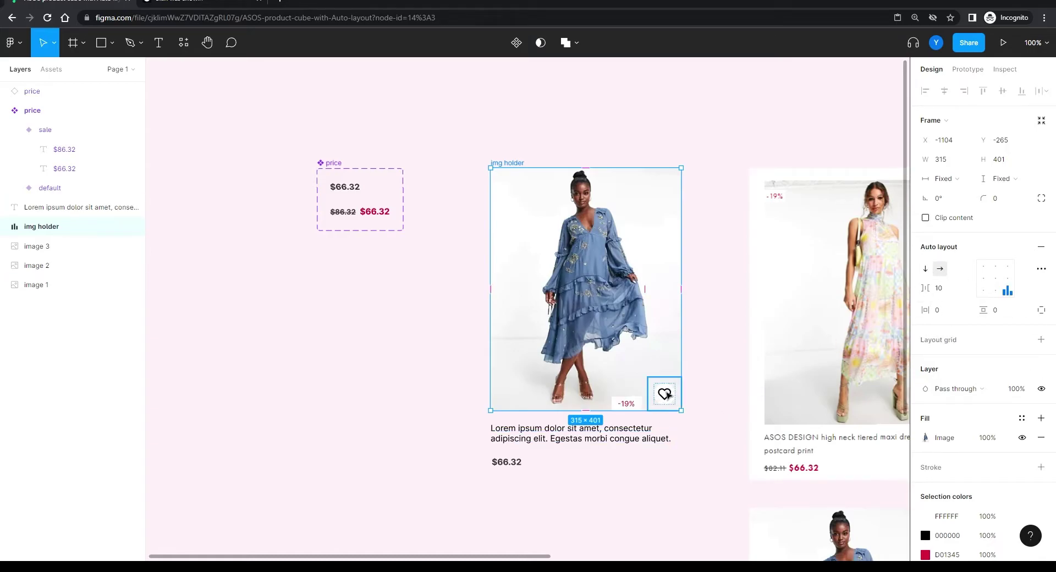
Step: Try bottom-left, bottom-right and top-right alignment for the img holder's auto layout contents
{"action": "left_click", "coordinate": [983, 295]}
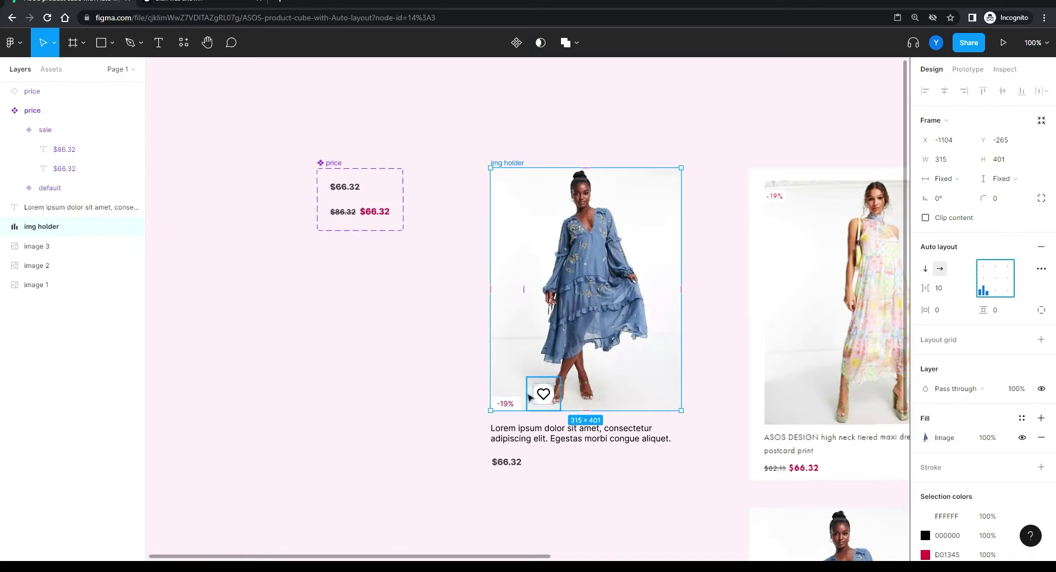
{"action": "left_click", "coordinate": [1008, 292]}
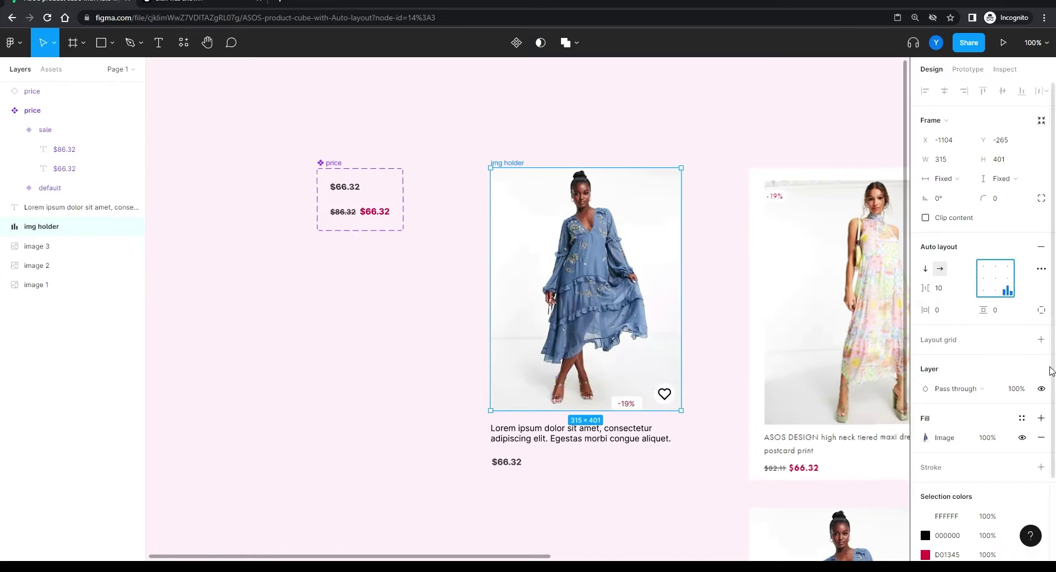
{"action": "left_click", "coordinate": [1008, 279]}
{"action": "left_click", "coordinate": [1008, 266]}
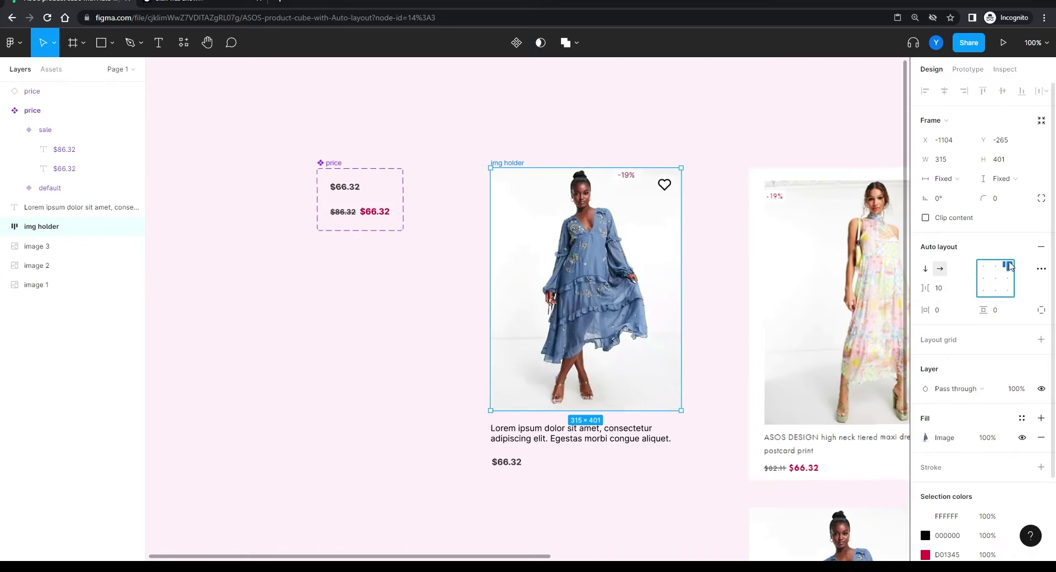
Step: Set the heart icon's auto layout frame to bottom-right alignment
{"action": "left_click", "coordinate": [665, 185]}
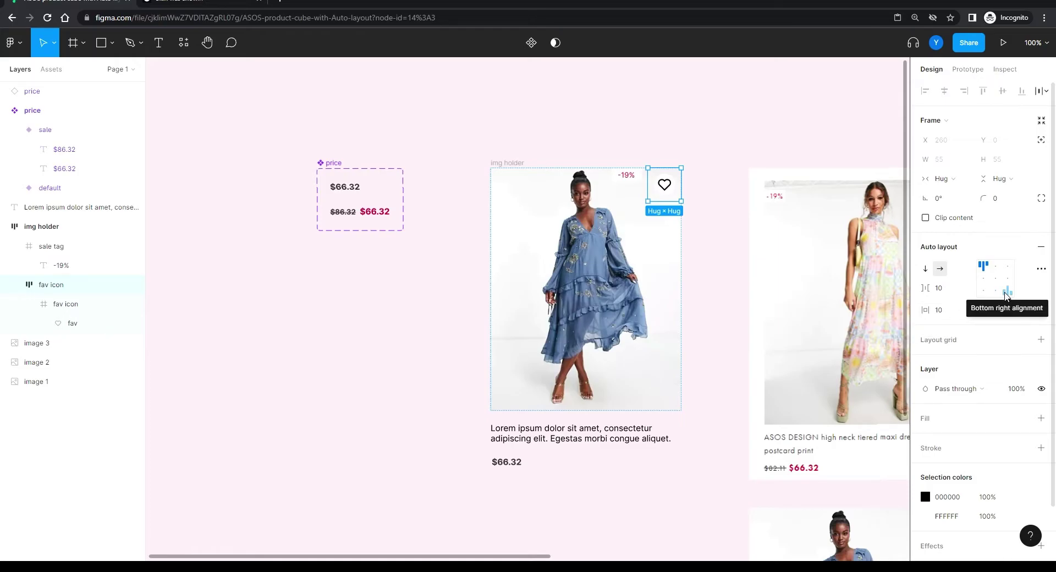
{"action": "left_click", "coordinate": [1008, 293]}
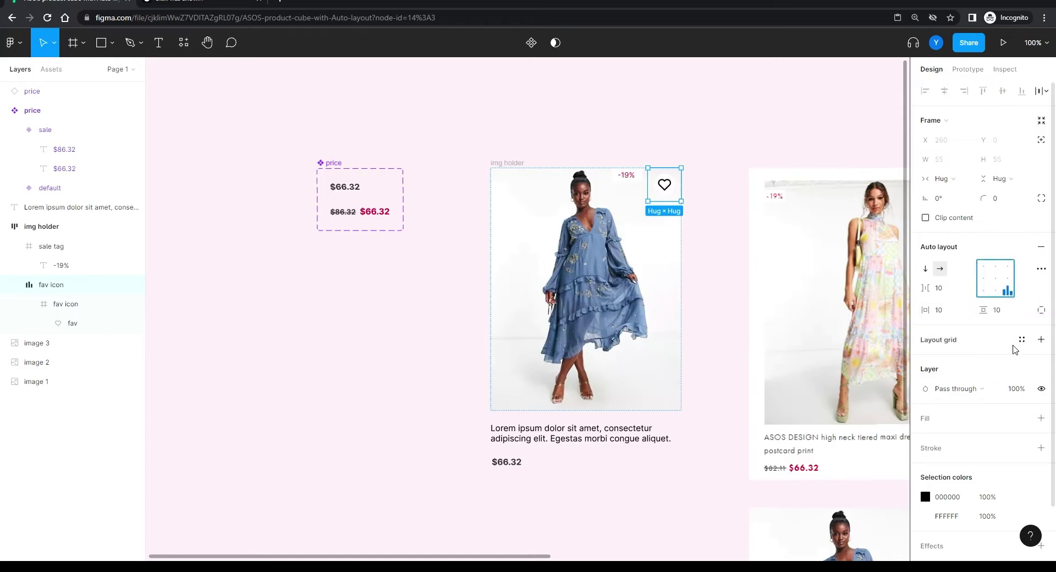
{"action": "left_click", "coordinate": [416, 297]}
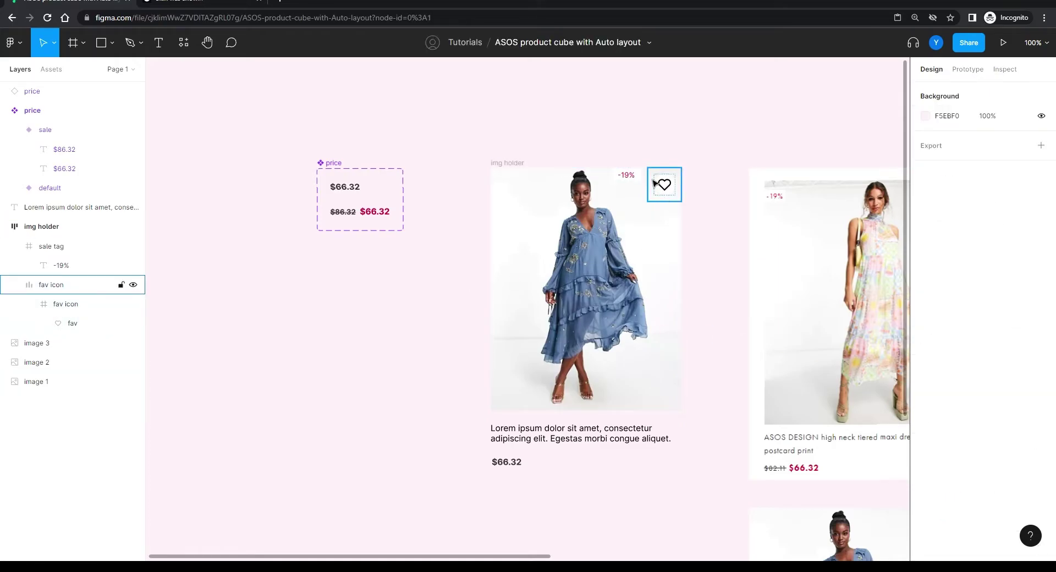
Step: Change the img holder's auto layout to vertical with bottom-right alignment and set its spacing mode to Space between
{"action": "left_click", "coordinate": [508, 163]}
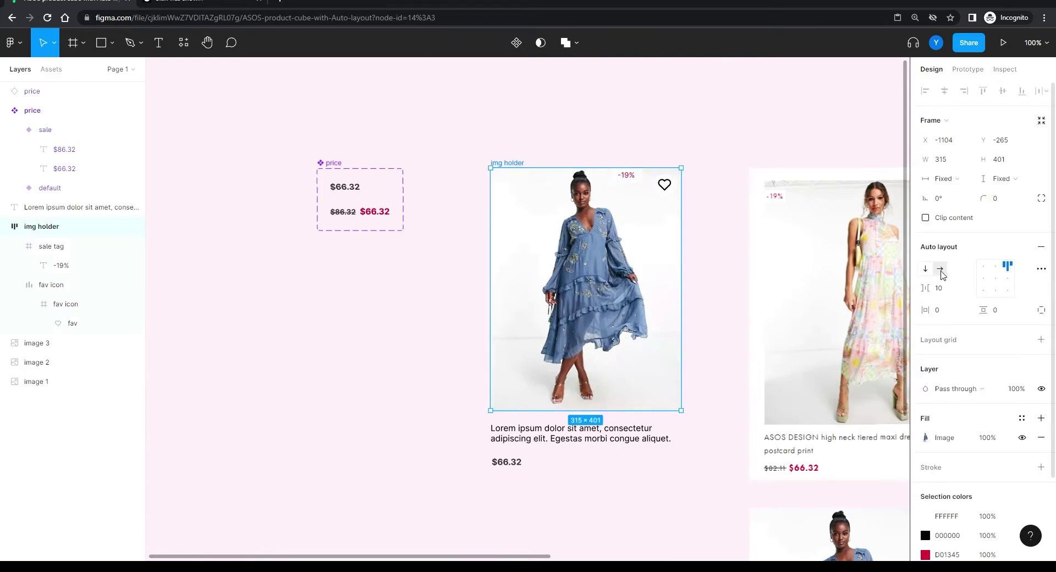
{"action": "left_click", "coordinate": [1008, 292]}
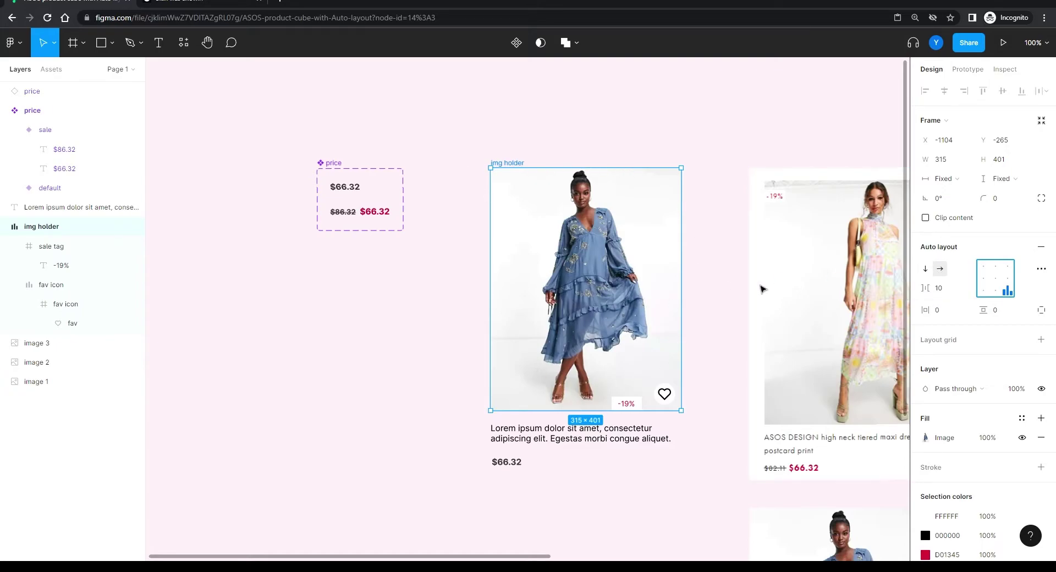
{"action": "left_click", "coordinate": [926, 269]}
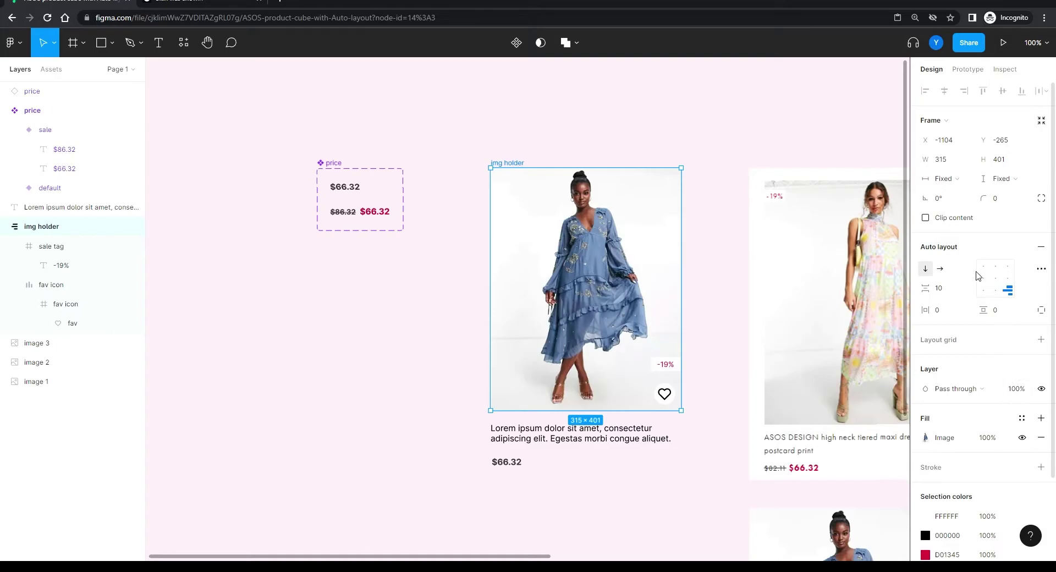
{"action": "left_click", "coordinate": [1041, 271]}
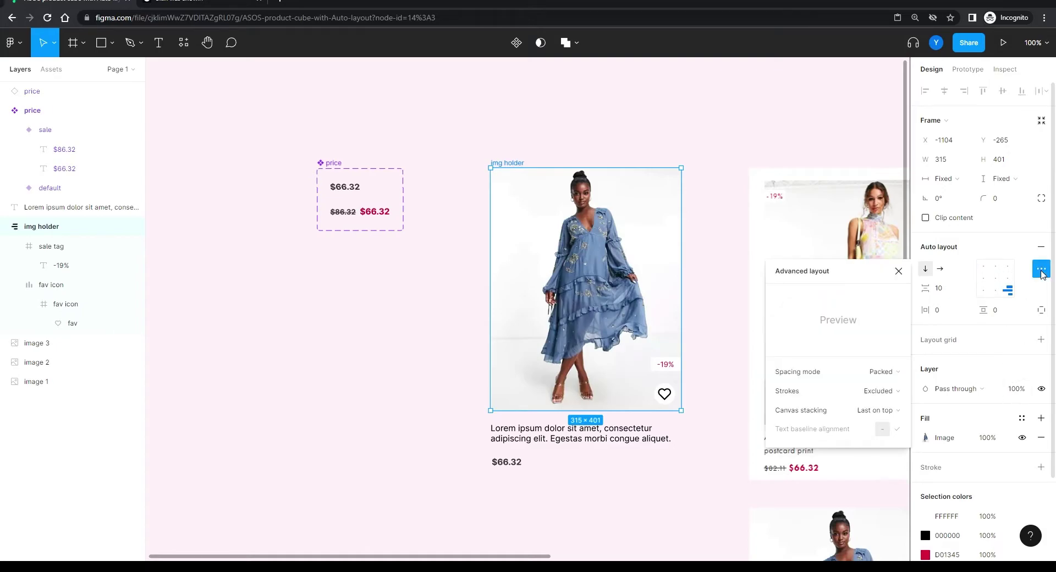
{"action": "left_click", "coordinate": [886, 373]}
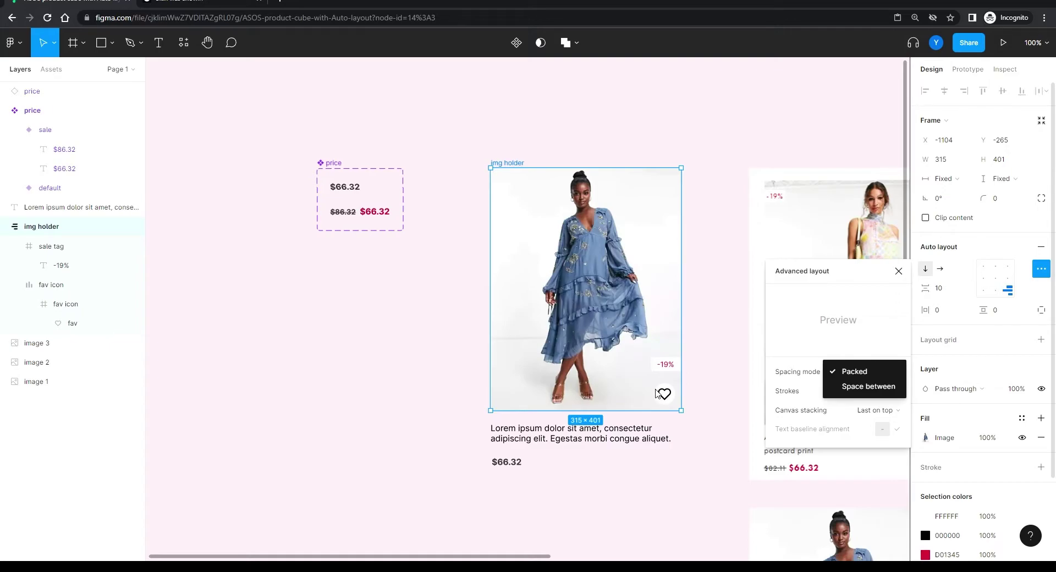
{"action": "left_click", "coordinate": [867, 386]}
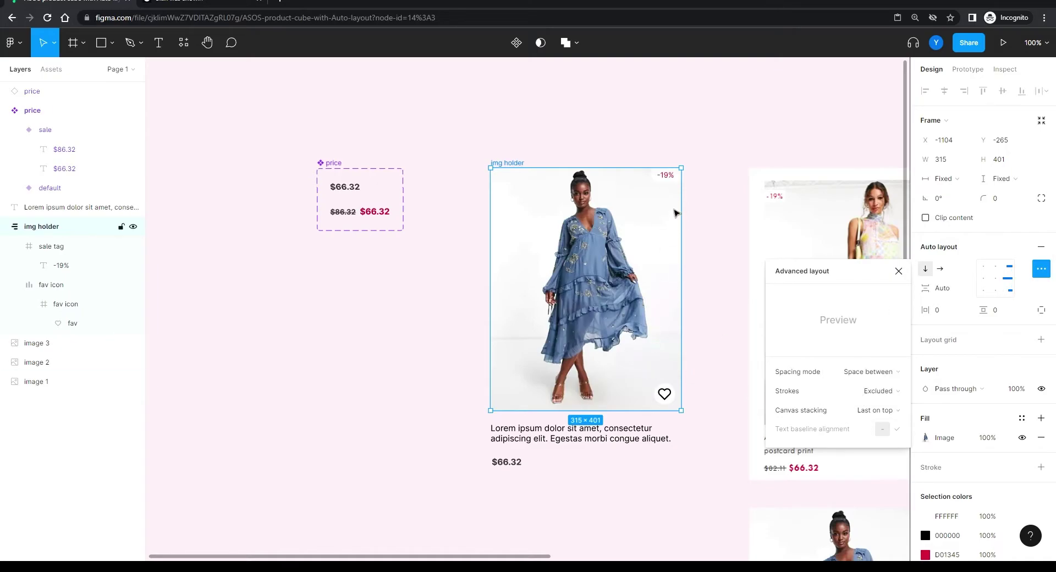
Step: Duplicate the sale tag four times inside the img holder to test the Space between distribution
{"action": "left_click", "coordinate": [667, 175]}
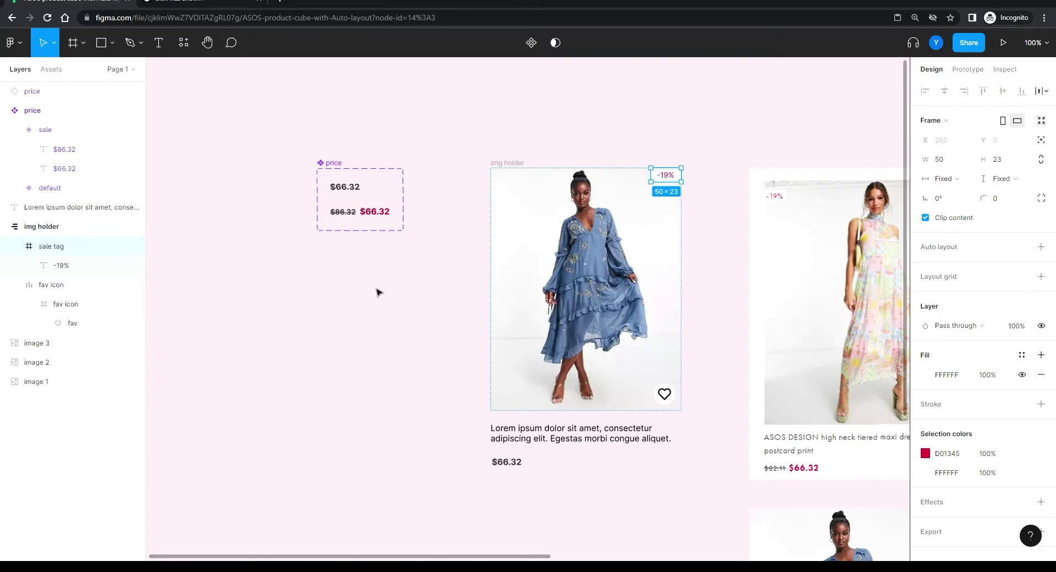
{"action": "key", "text": "ctrl+d"}
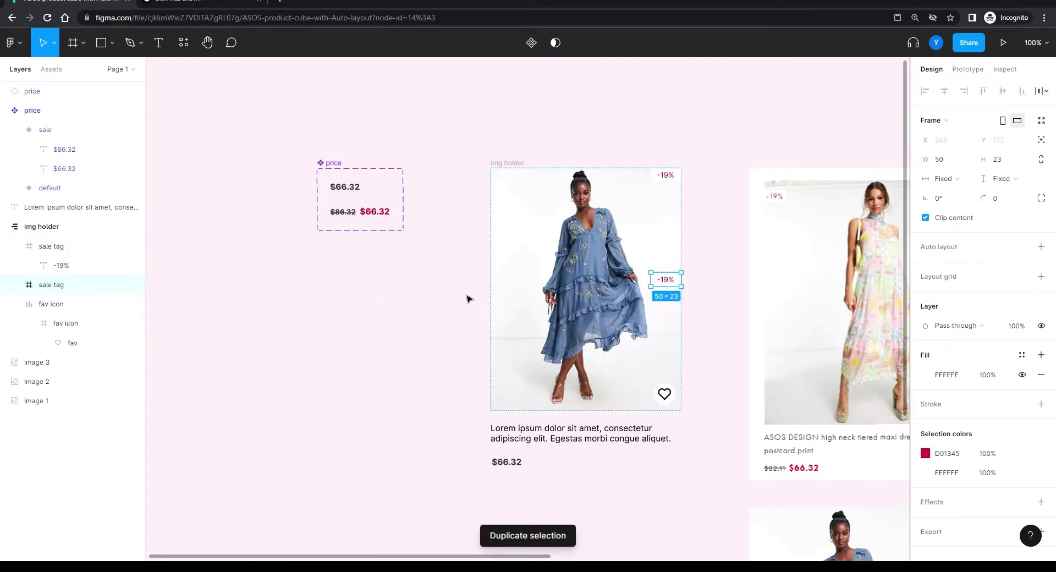
{"action": "key", "text": "ctrl+d"}
{"action": "key", "text": "ctrl+d"}
{"action": "key", "text": "ctrl+d"}
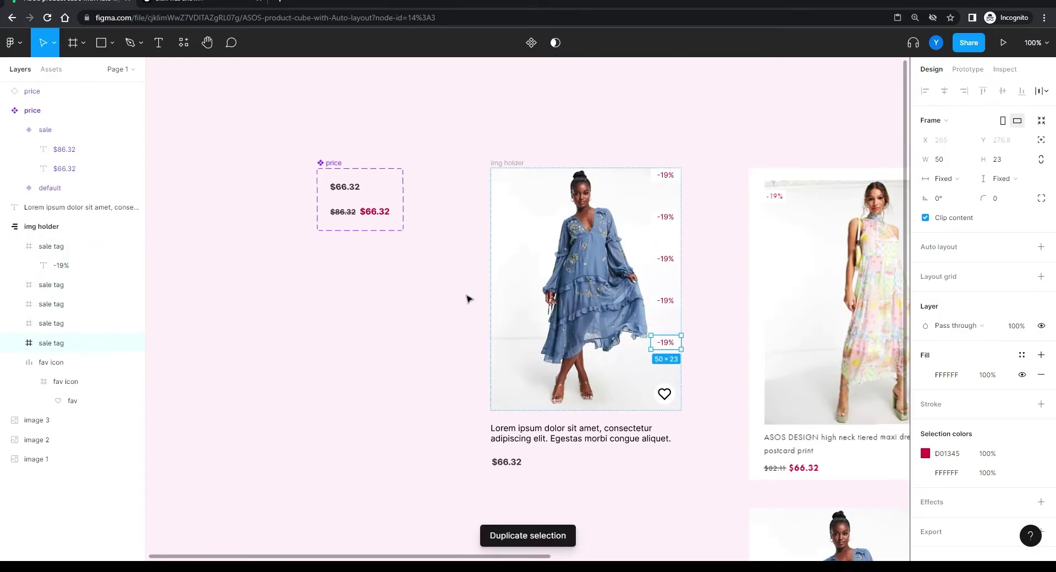
{"action": "left_click", "coordinate": [412, 278]}
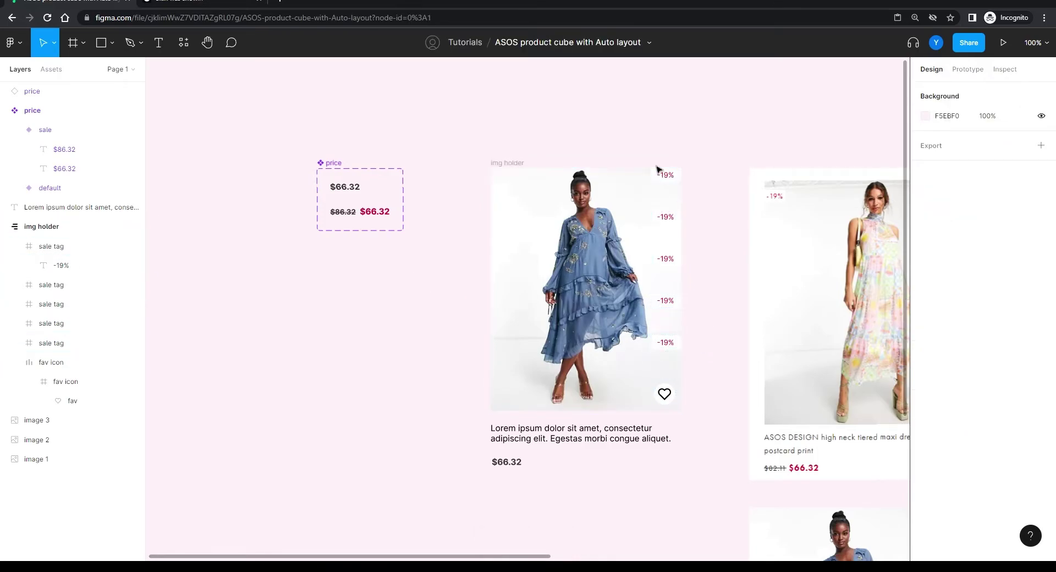
Step: Undo the duplicated sale tags so that only the original one remains in the img holder
{"action": "left_click", "coordinate": [512, 167]}
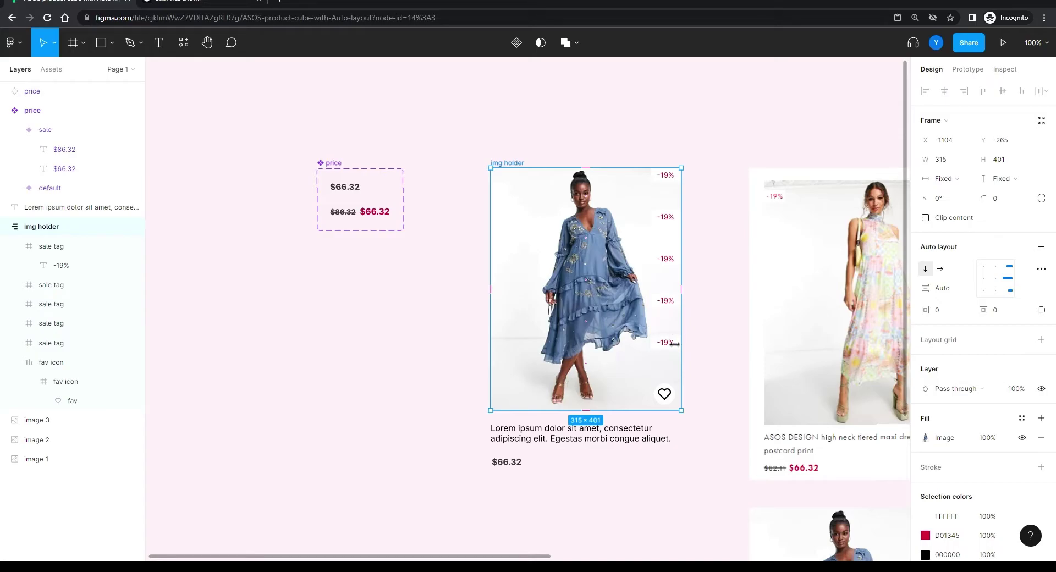
{"action": "key", "text": "ctrl+z"}
{"action": "key", "text": "ctrl+z"}
{"action": "key", "text": "ctrl+z"}
{"action": "key", "text": "ctrl+z"}
{"action": "key", "text": "ctrl+z"}
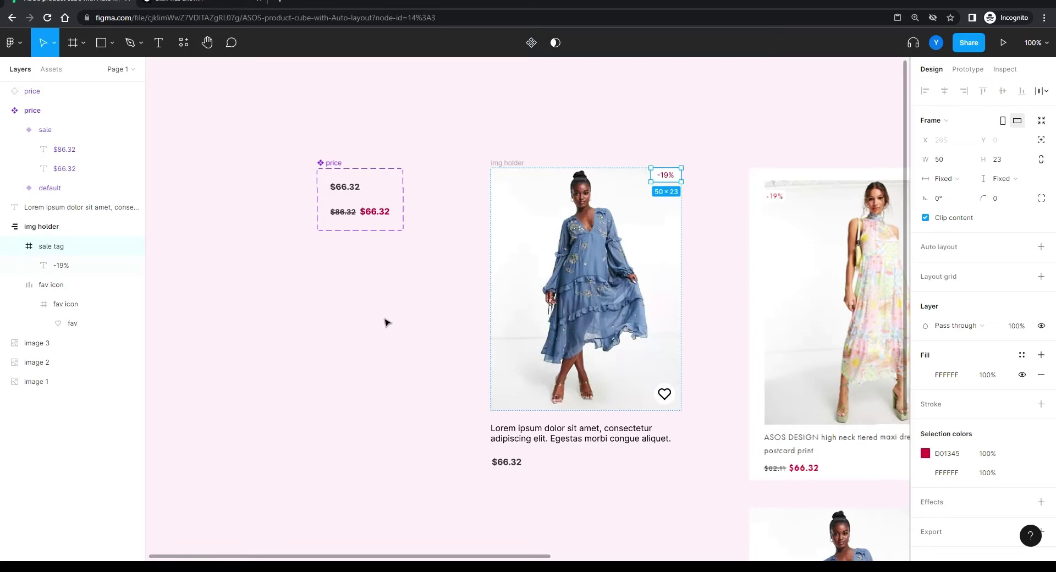
{"action": "left_click", "coordinate": [374, 297]}
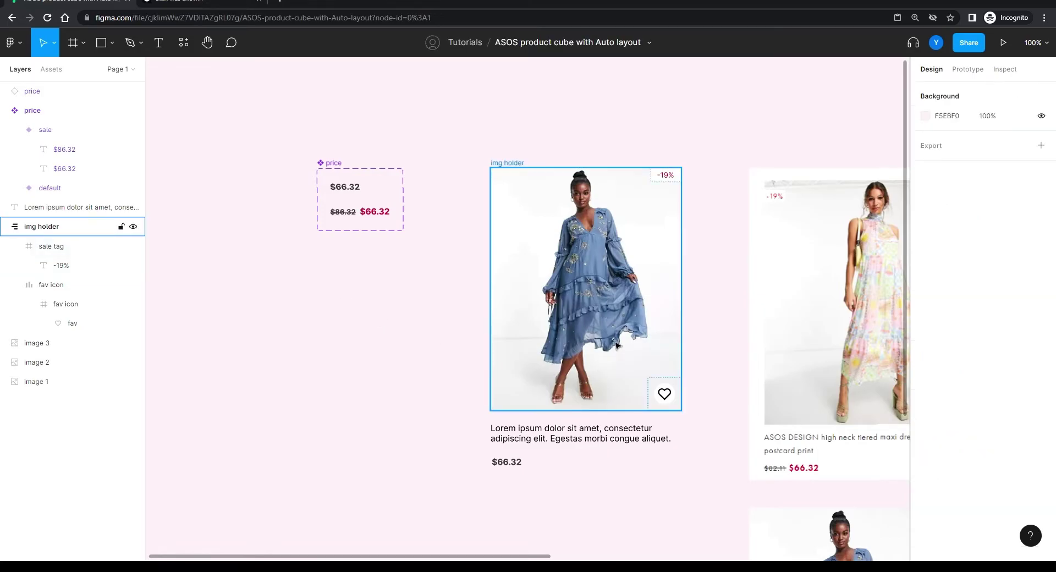
Step: Split the img holder's auto layout padding into individual sides and set the top padding to 19
{"action": "left_click", "coordinate": [662, 177]}
{"action": "left_click", "coordinate": [511, 161]}
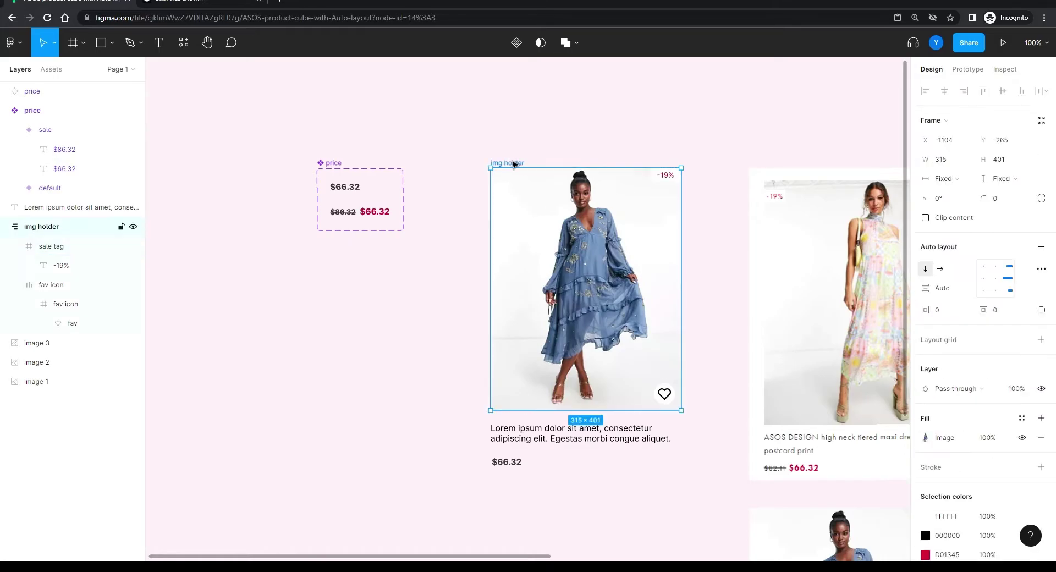
{"action": "left_click", "coordinate": [1042, 311]}
{"action": "left_click", "coordinate": [999, 311]}
{"action": "type", "text": "19"}
{"action": "key", "text": "Return"}
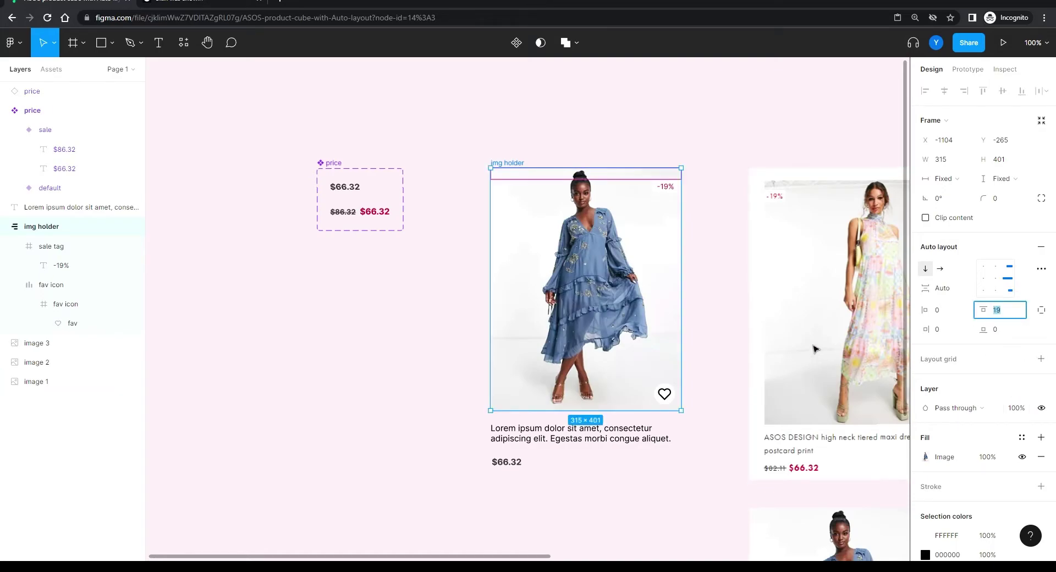
{"action": "left_click", "coordinate": [416, 347]}
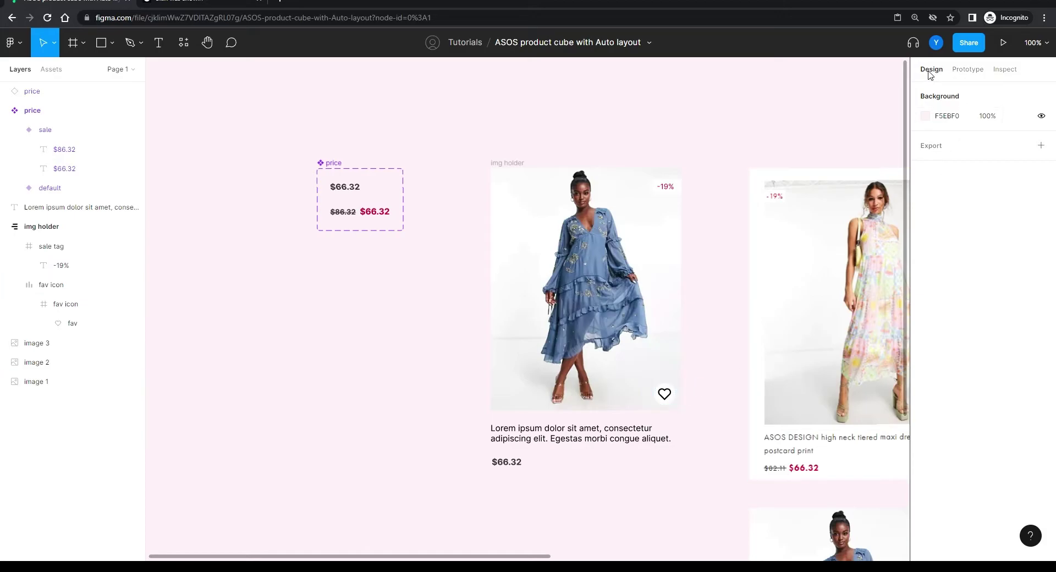
Step: Align the img holder's auto layout contents to the left
{"action": "left_click", "coordinate": [531, 176]}
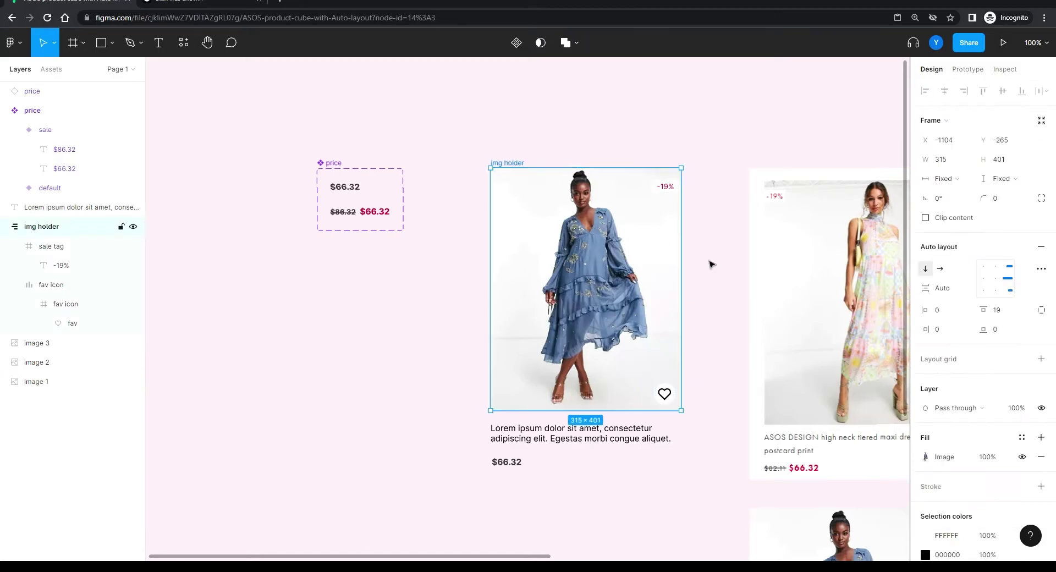
{"action": "left_click", "coordinate": [983, 279]}
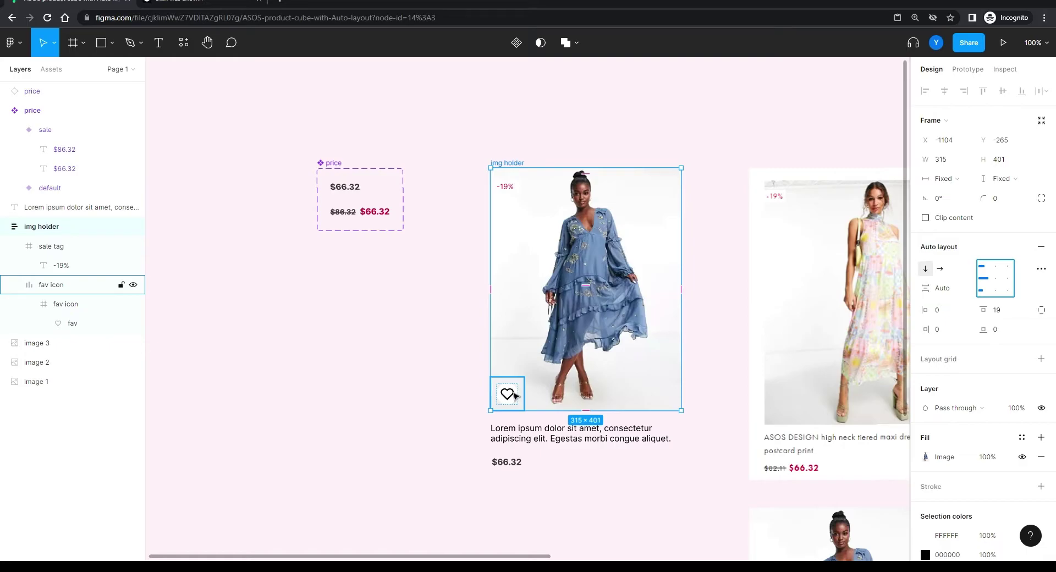
{"action": "left_click", "coordinate": [636, 488]}
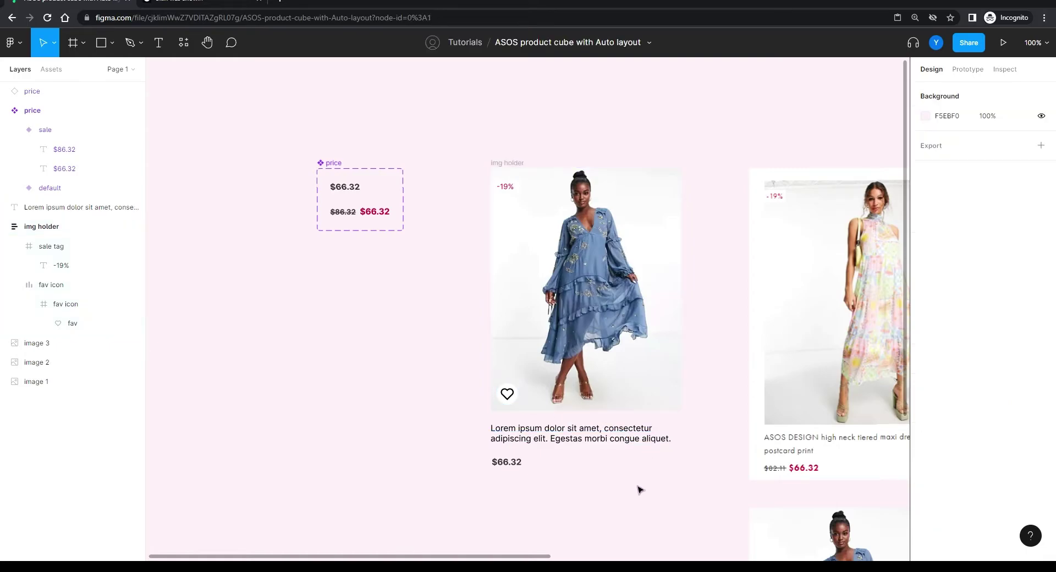
Step: Check the ASOS CURVE label on the reference product card and draw a frame about 275 × 52 below the card's price
{"action": "scroll", "coordinate": [646, 473], "scroll_direction": "down", "scroll_amount": 1}
{"action": "left_click_drag", "start_coordinate": [646, 473], "coordinate": [546, 426]}
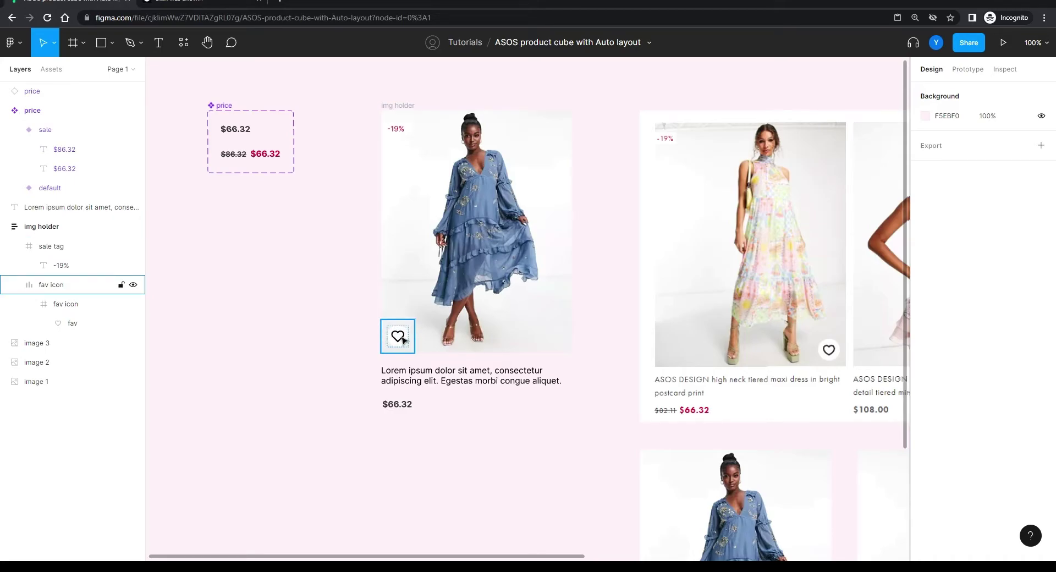
{"action": "scroll", "coordinate": [749, 414], "scroll_direction": "right", "scroll_amount": 6}
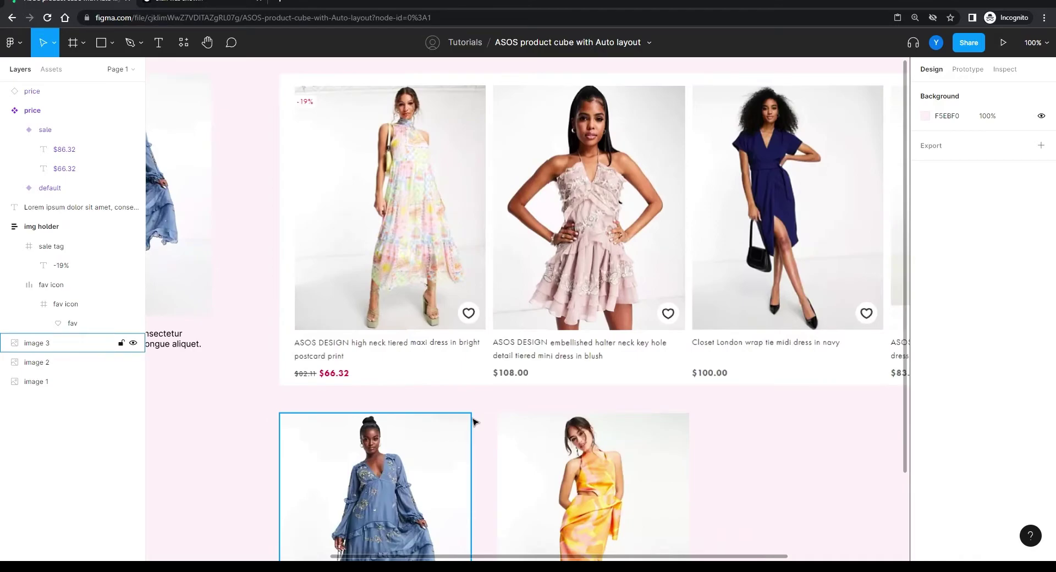
{"action": "scroll", "coordinate": [259, 404], "scroll_direction": "left", "scroll_amount": 3}
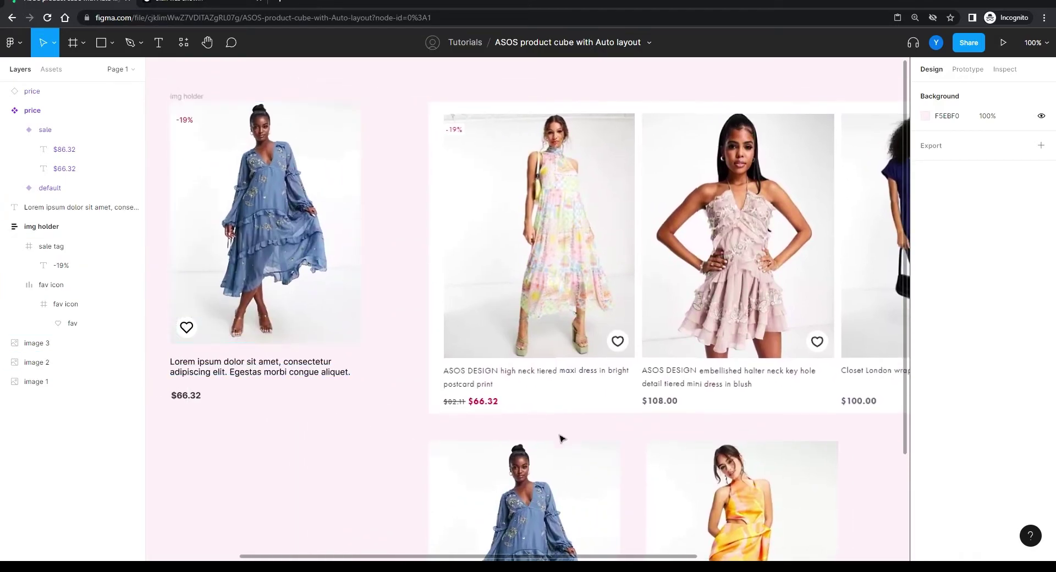
{"action": "scroll", "coordinate": [633, 425], "scroll_direction": "right", "scroll_amount": 5}
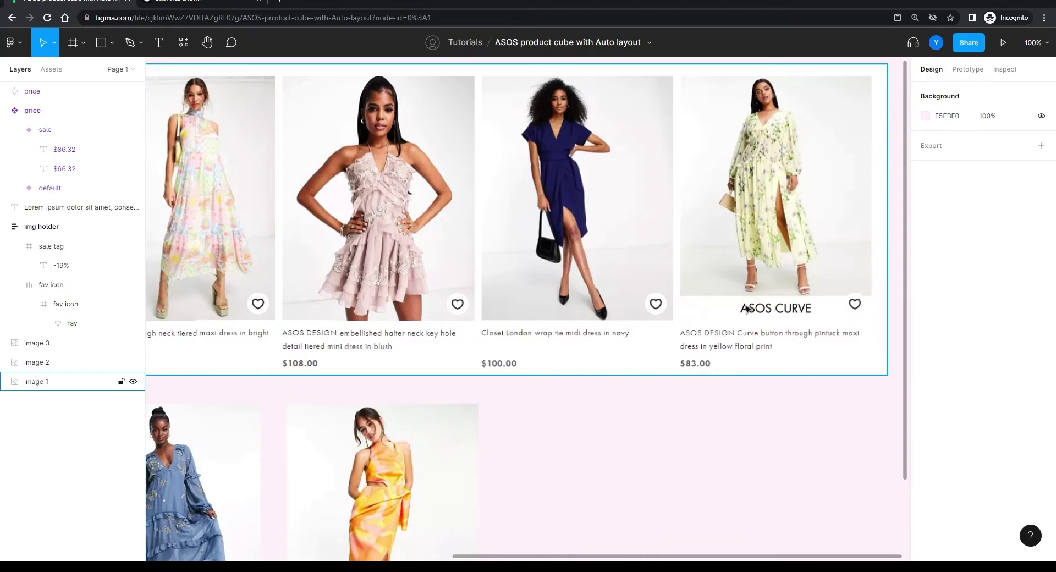
{"action": "scroll", "coordinate": [422, 381], "scroll_direction": "left", "scroll_amount": 10}
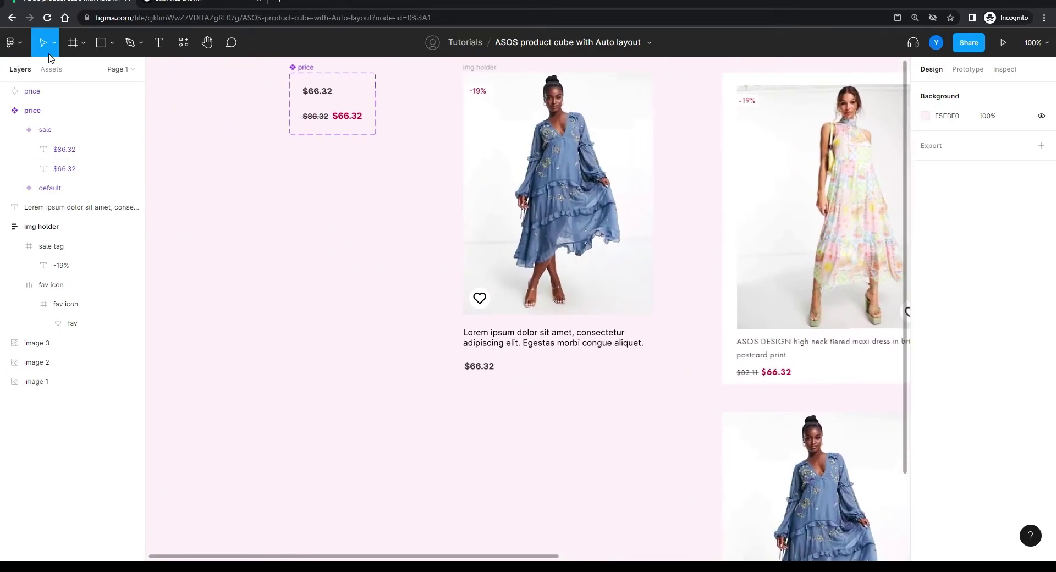
{"action": "left_click", "coordinate": [73, 42]}
{"action": "left_click_drag", "start_coordinate": [463, 394], "coordinate": [629, 428]}
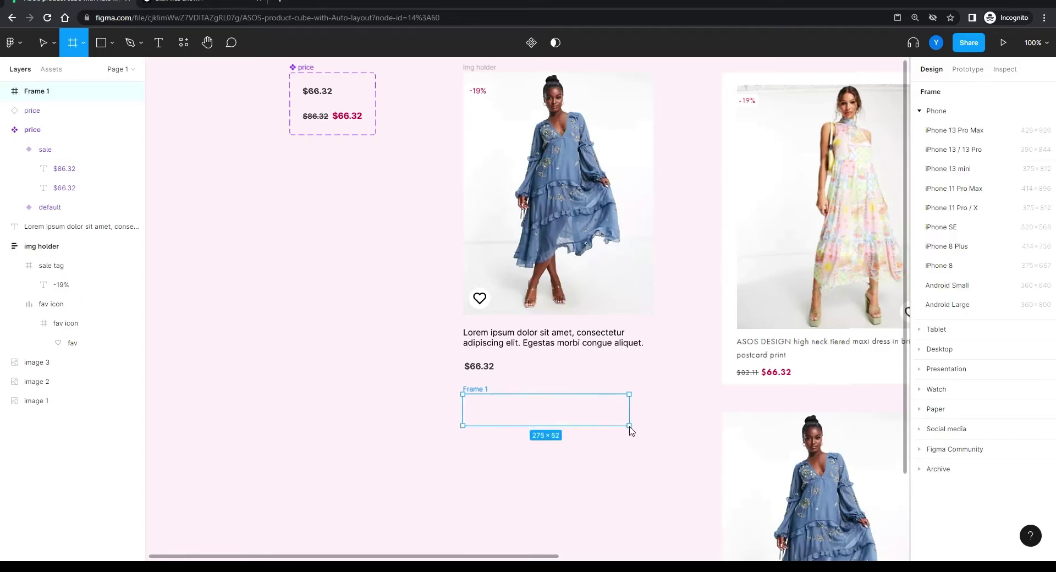
Step: Resize the new frame to about 274 × 42 against the reference ASOS CURVE label and move it back below the product card's price
{"action": "left_click_drag", "start_coordinate": [542, 411], "coordinate": [675, 303]}
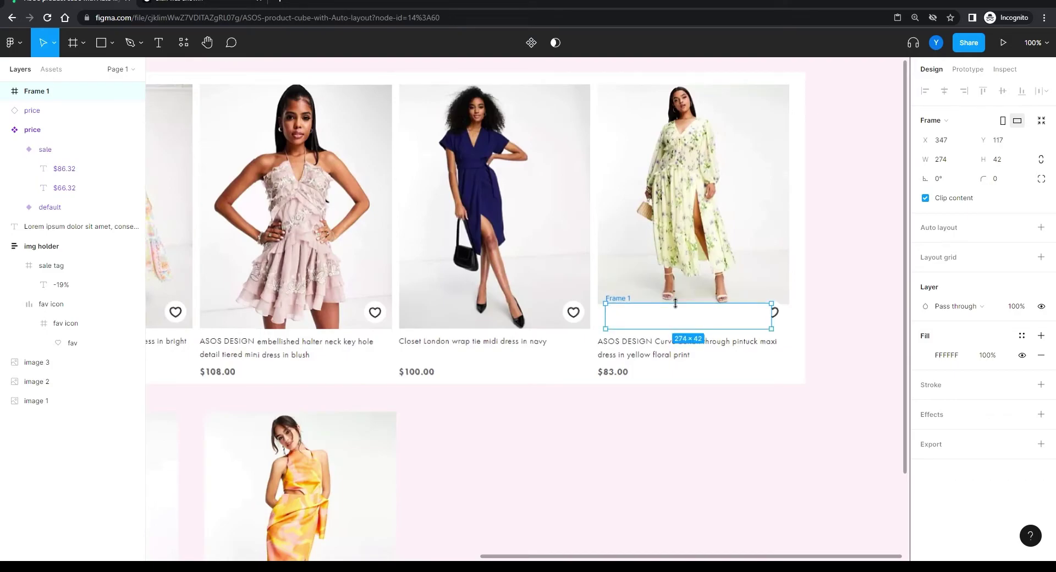
{"action": "left_click_drag", "start_coordinate": [723, 326], "coordinate": [465, 429]}
{"action": "left_click_drag", "start_coordinate": [221, 428], "coordinate": [292, 277]}
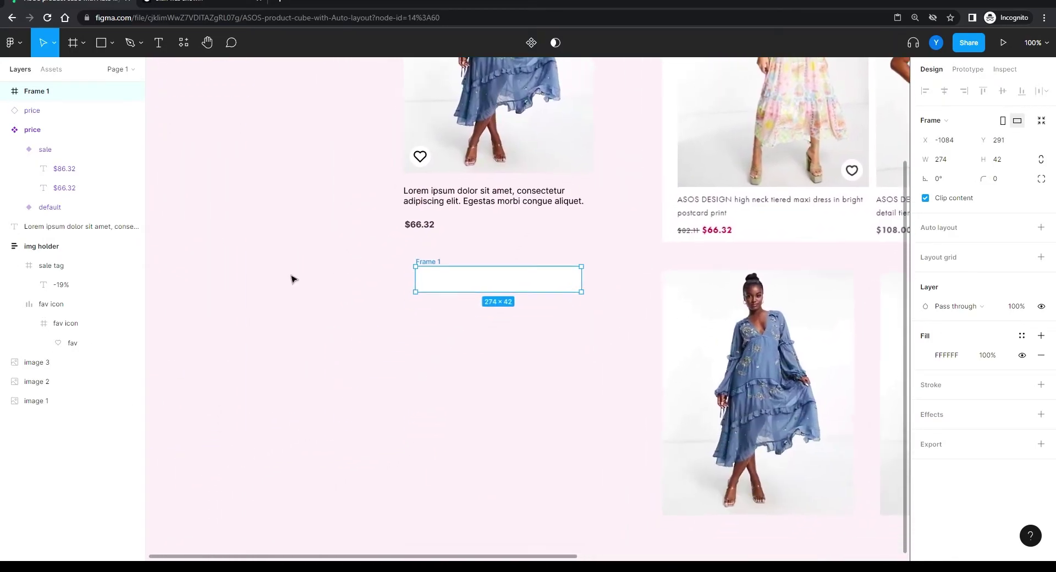
Step: Add the text "ASOS CURVE" inside the new white frame
{"action": "key", "text": "ctrl+plus"}
{"action": "left_click", "coordinate": [159, 43]}
{"action": "left_click", "coordinate": [413, 259]}
{"action": "type", "text": "ASOS"}
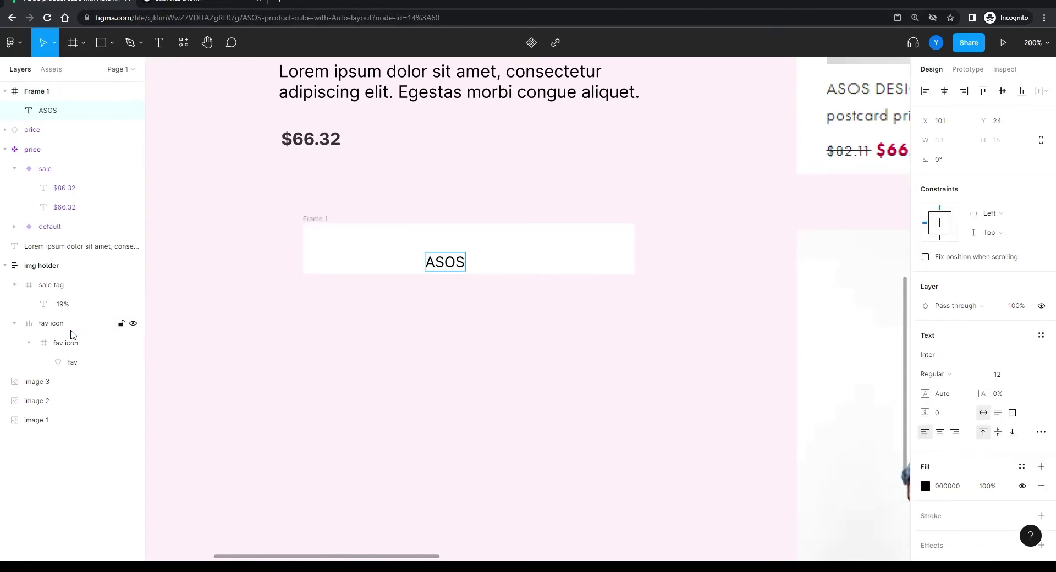
{"action": "type", "text": " CURVE"}
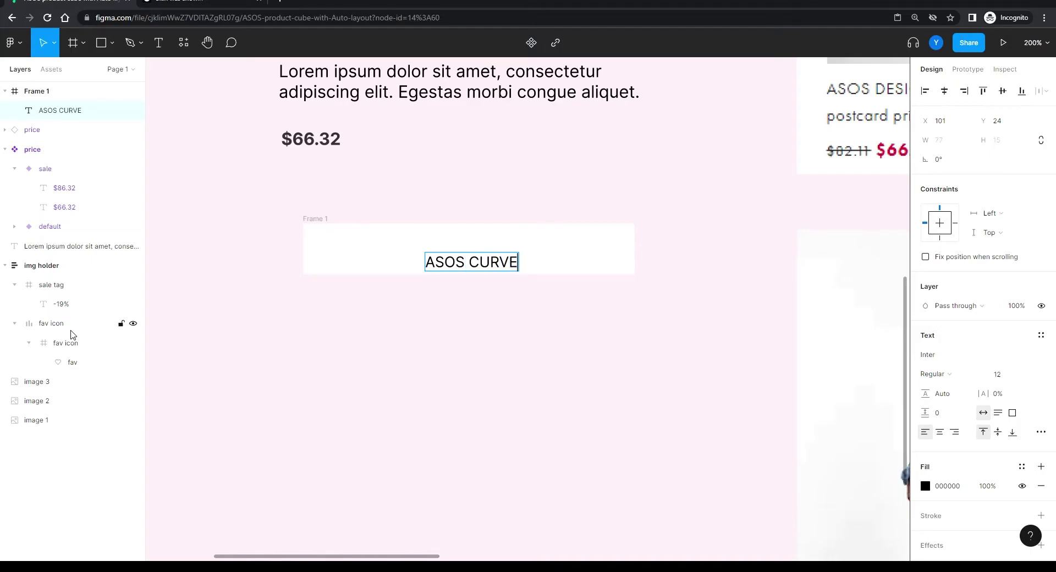
Step: Set the ASOS CURVE text size to 14 and centre it horizontally and vertically in its white frame
{"action": "key", "text": "Escape"}
{"action": "left_click", "coordinate": [997, 374]}
{"action": "type", "text": "14"}
{"action": "key", "text": "Return"}
{"action": "key", "text": "Escape"}
{"action": "key", "text": "alt+h"}
{"action": "key", "text": "alt+v"}
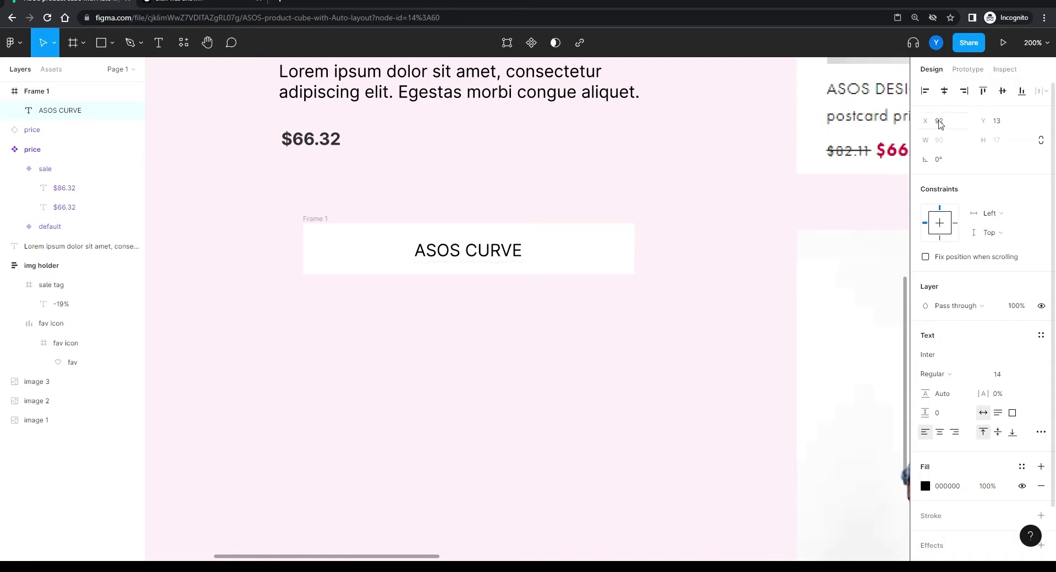
Step: Set the ASOS CURVE text size to 16 and centre it horizontally and vertically in its frame
{"action": "left_click", "coordinate": [1002, 374]}
{"action": "type", "text": "16"}
{"action": "key", "text": "Return"}
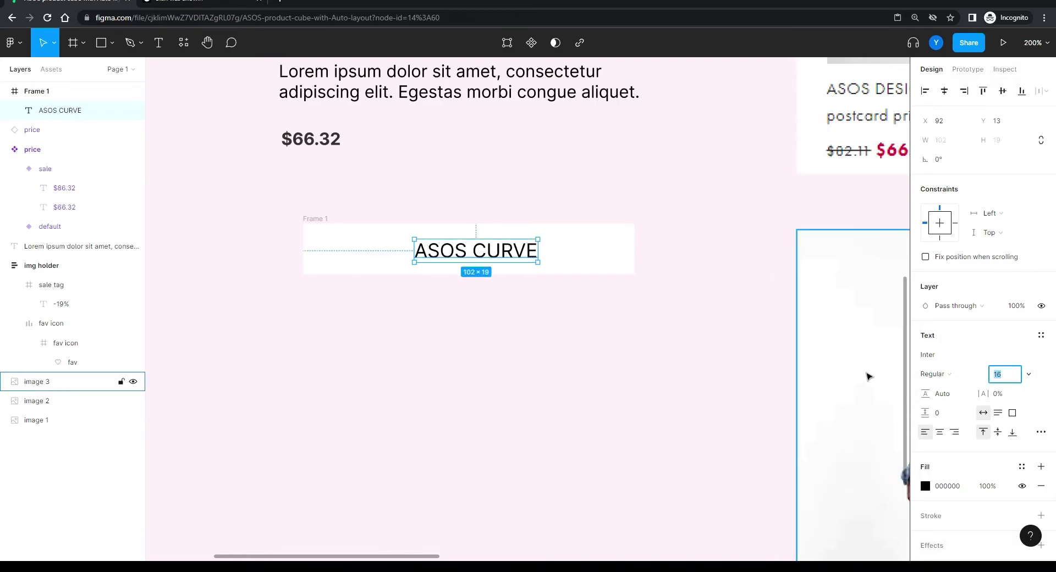
{"action": "left_click", "coordinate": [944, 93]}
{"action": "left_click", "coordinate": [1002, 92]}
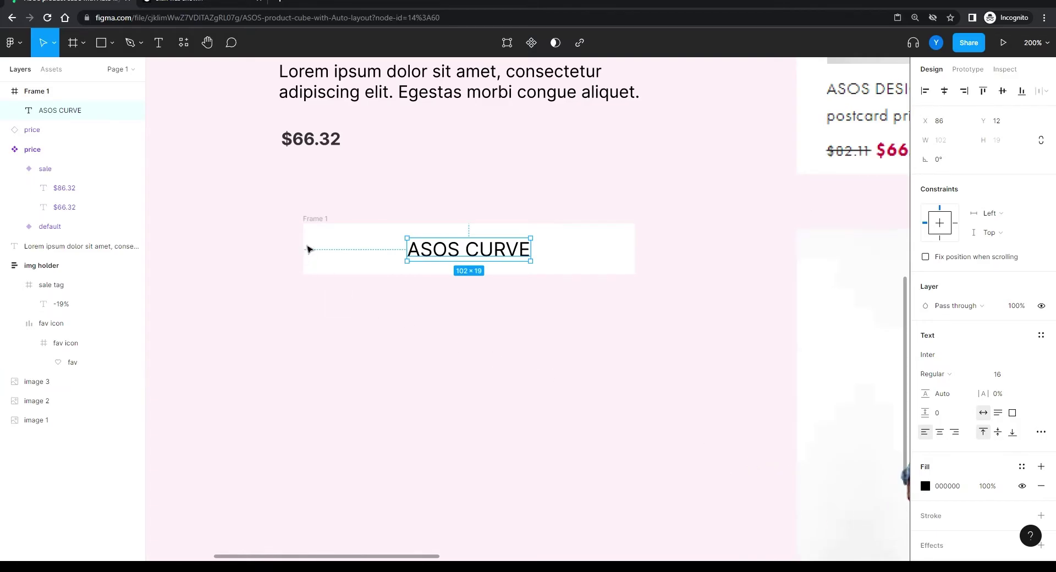
Step: Add auto layout to the frame around the ASOS CURVE text and align its contents to the centre
{"action": "left_click", "coordinate": [312, 219]}
{"action": "key", "text": "shift+a"}
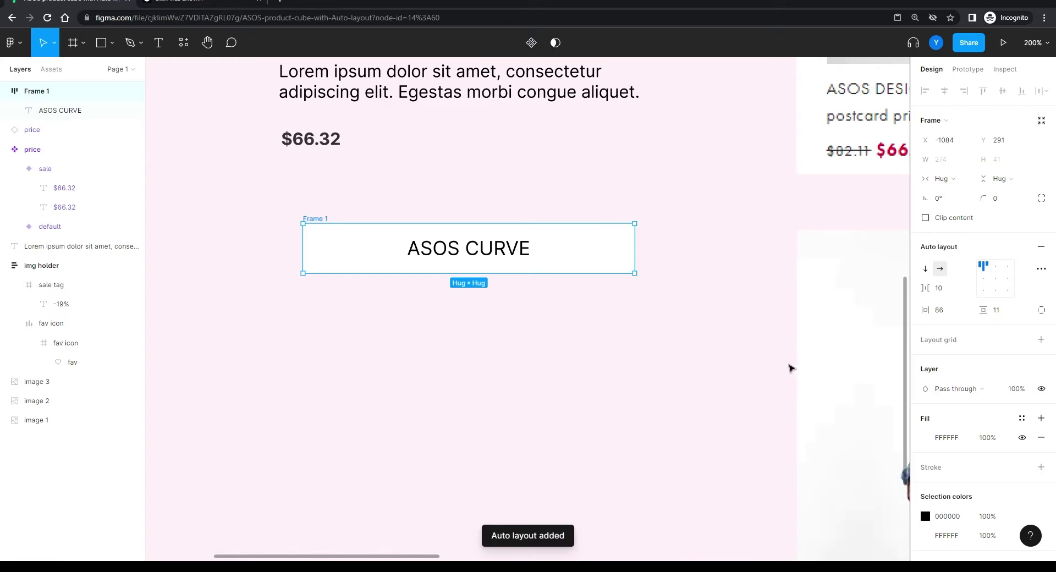
{"action": "left_click", "coordinate": [996, 280]}
{"action": "left_click", "coordinate": [439, 420]}
{"action": "mouse_move", "coordinate": [433, 328]}
{"action": "left_mouse_down"}
{"action": "mouse_move", "coordinate": [429, 353]}
{"action": "mouse_move", "coordinate": [447, 397]}
{"action": "mouse_move", "coordinate": [435, 336]}
{"action": "left_mouse_up"}
{"action": "left_click", "coordinate": [318, 232]}
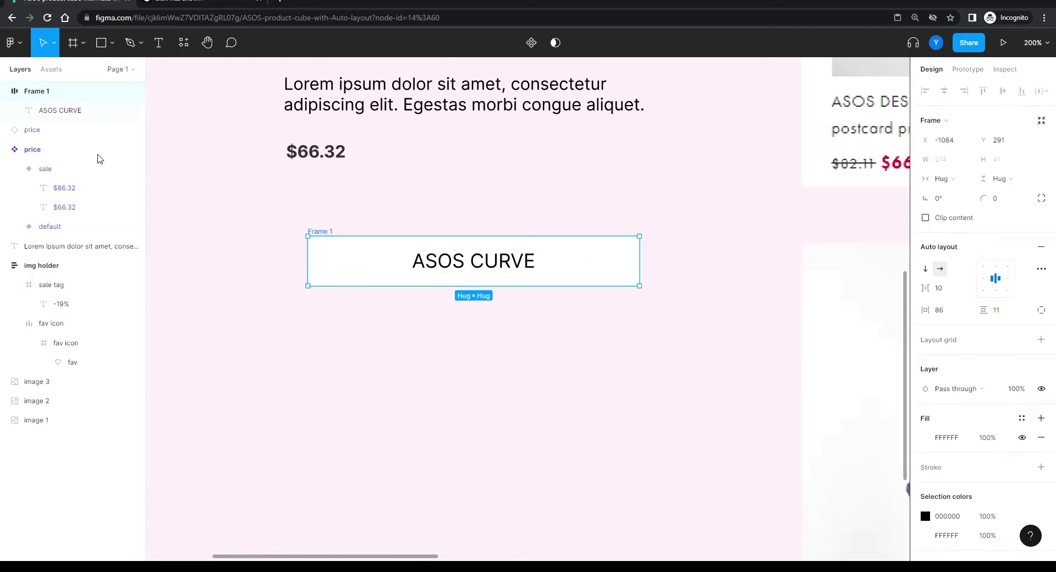
Step: Rename the ASOS CURVE auto layout frame as "asos strip"
{"action": "double_click", "coordinate": [38, 92]}
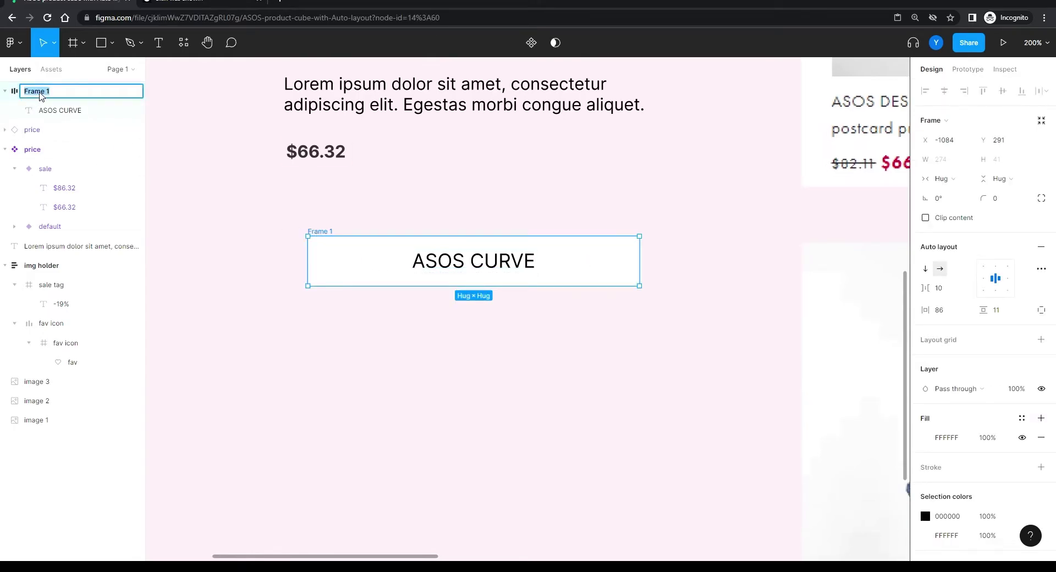
{"action": "type", "text": "asos strip"}
{"action": "key", "text": "Return"}
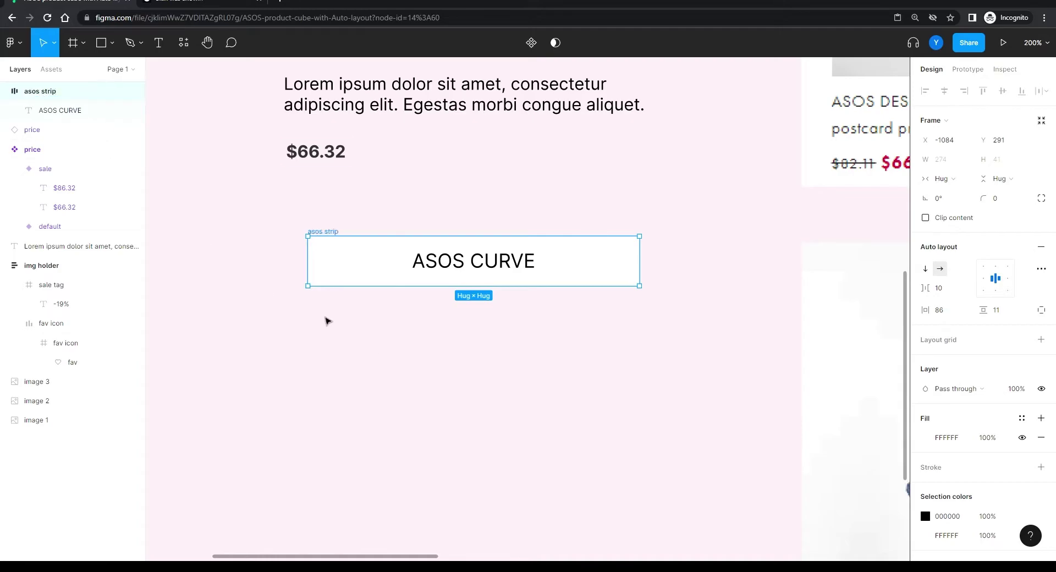
Step: Move the asos strip into the img holder, between the sale tag and the favourite icon
{"action": "left_click_drag", "start_coordinate": [508, 337], "coordinate": [482, 447]}
{"action": "key", "text": "shift+0"}
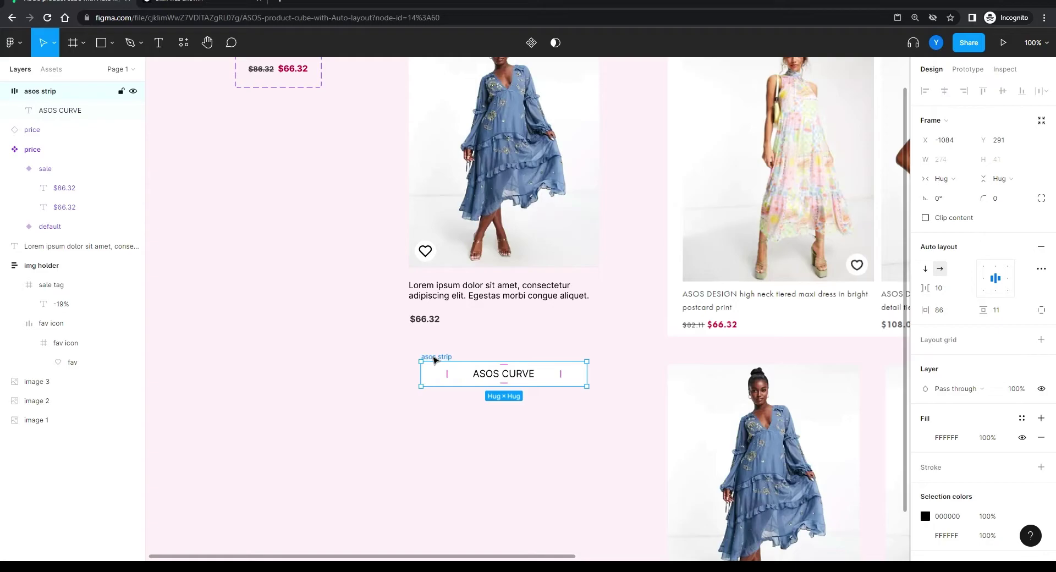
{"action": "left_click_drag", "start_coordinate": [434, 359], "coordinate": [448, 165]}
{"action": "left_click_drag", "start_coordinate": [313, 238], "coordinate": [370, 388]}
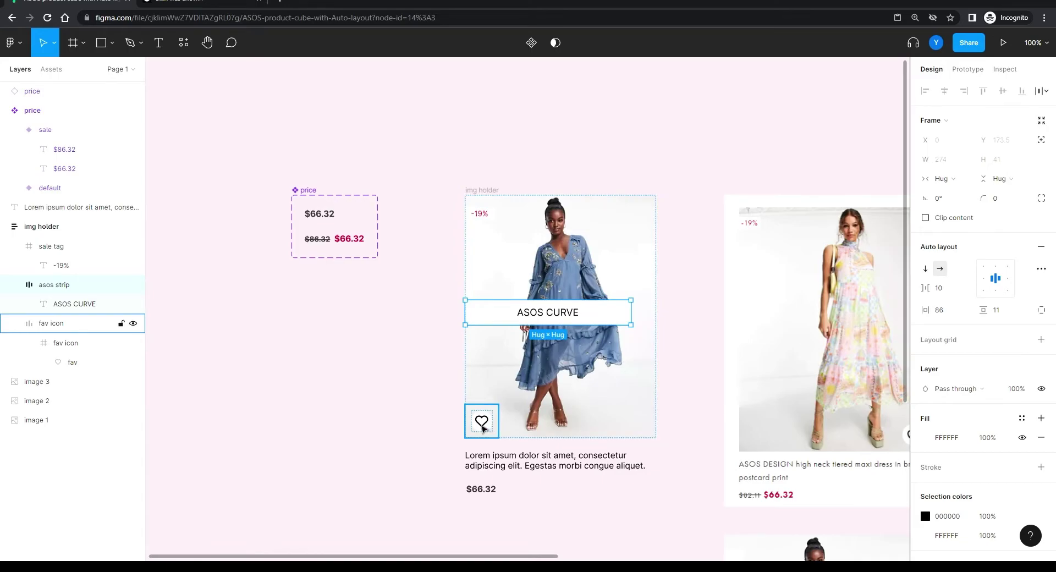
Step: Wrap the asos strip and the fav icon in one auto layout frame and rename it "fav + strip"
{"action": "left_click", "coordinate": [481, 427], "text": "shift"}
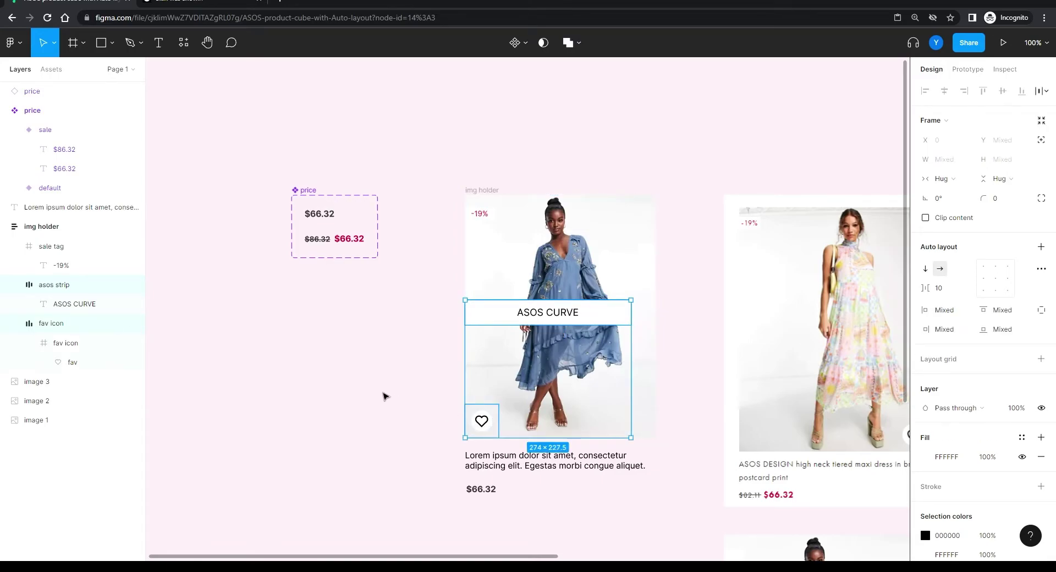
{"action": "key", "text": "shift+a"}
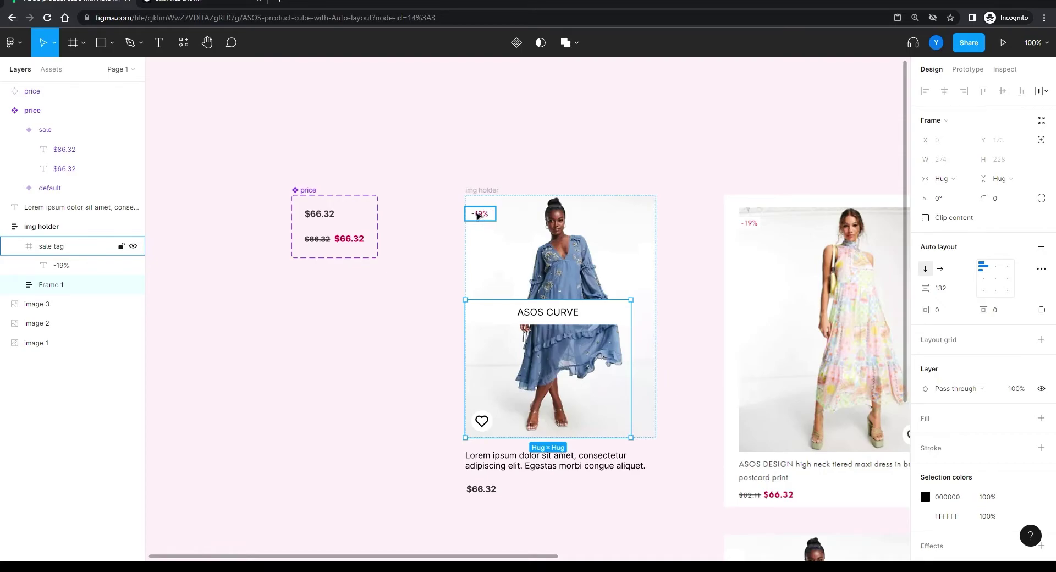
{"action": "double_click", "coordinate": [52, 284]}
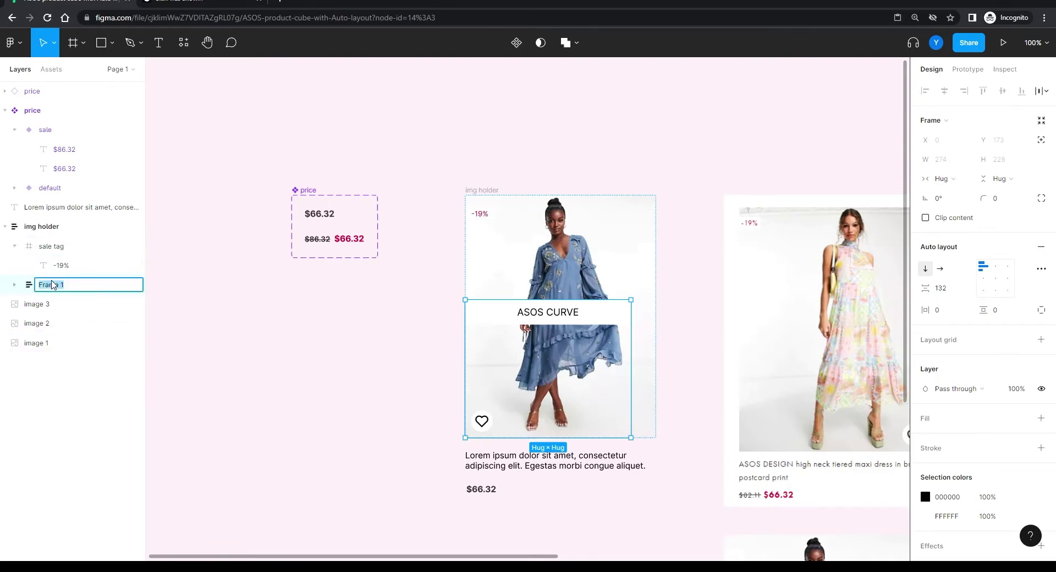
{"action": "type", "text": "fav + strip"}
{"action": "key", "text": "Return"}
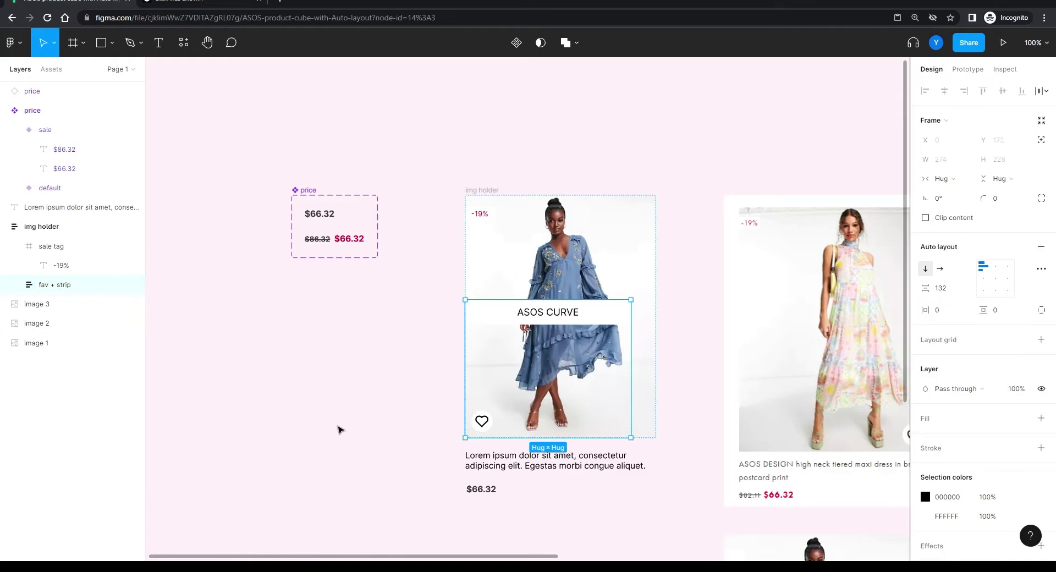
Step: Reorder the asos strip below the favourite icon and set the fav + strip frame's width to fill the container
{"action": "left_click", "coordinate": [500, 315]}
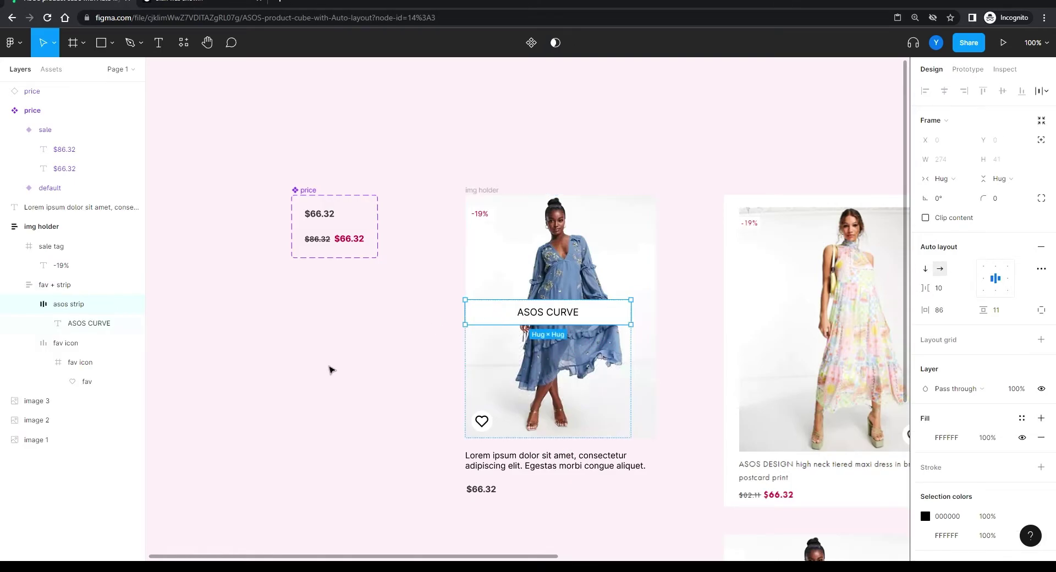
{"action": "left_click_drag", "start_coordinate": [508, 323], "coordinate": [509, 430]}
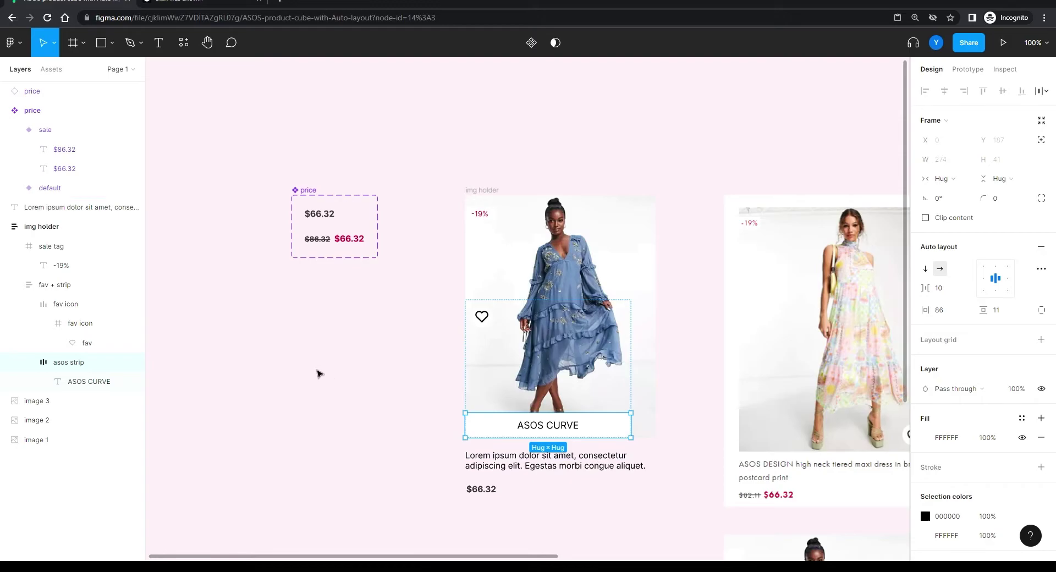
{"action": "left_click", "coordinate": [495, 391]}
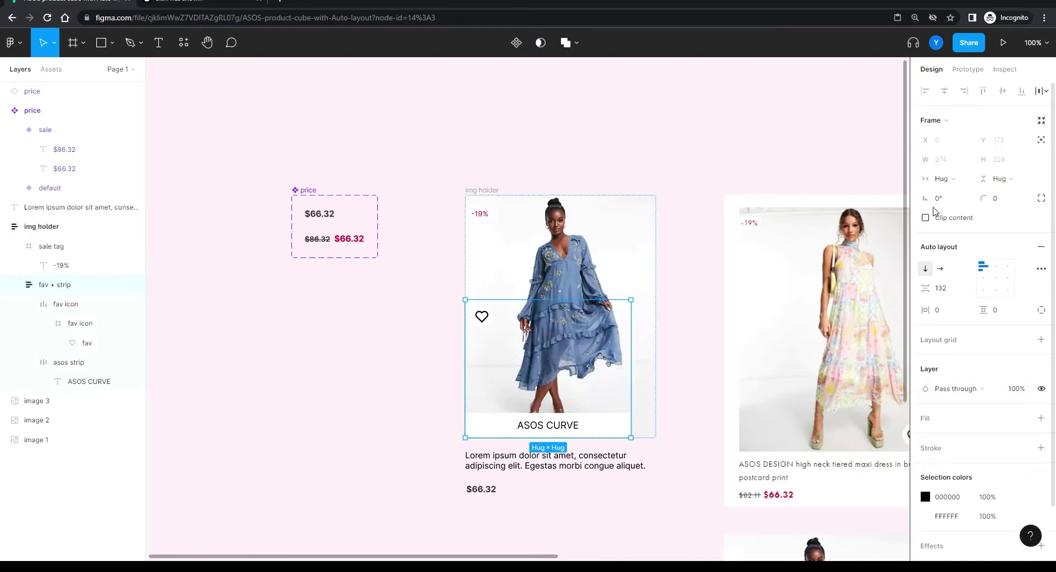
{"action": "left_click", "coordinate": [942, 179]}
{"action": "left_click", "coordinate": [956, 195]}
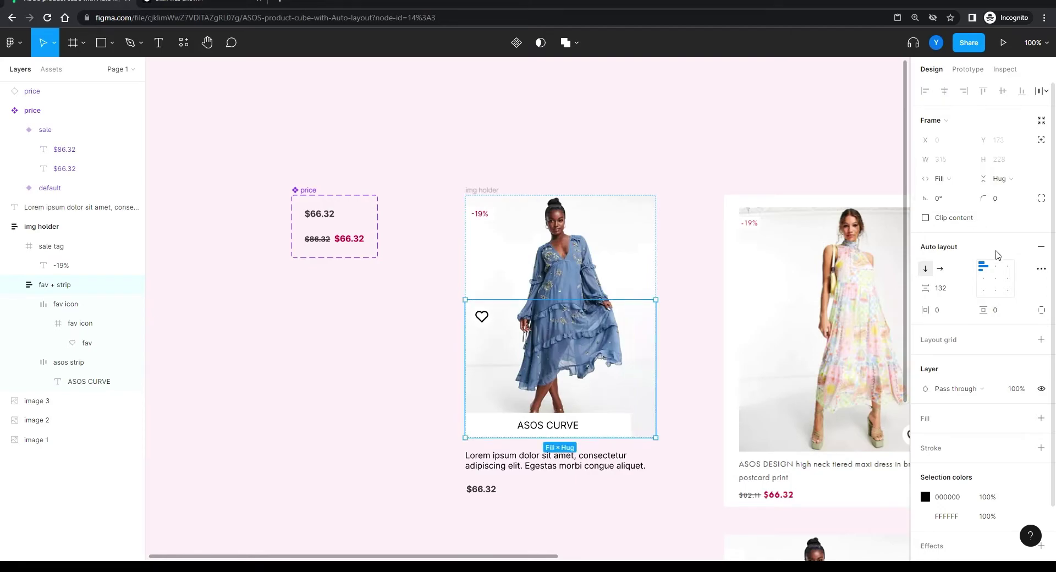
Step: Set the asos strip's width to fill its container
{"action": "left_click", "coordinate": [601, 430]}
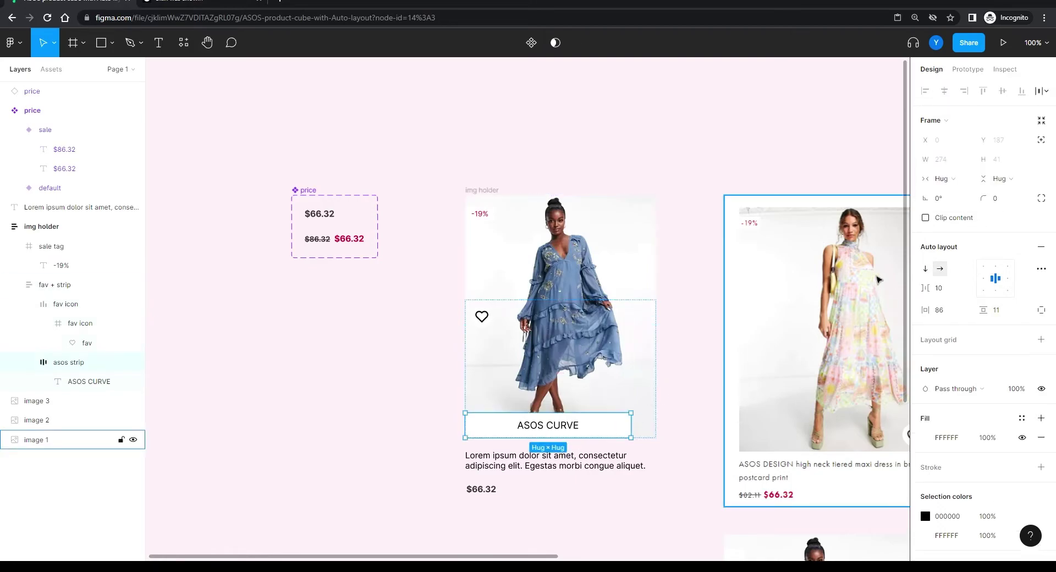
{"action": "left_click", "coordinate": [941, 180]}
{"action": "left_click", "coordinate": [957, 196]}
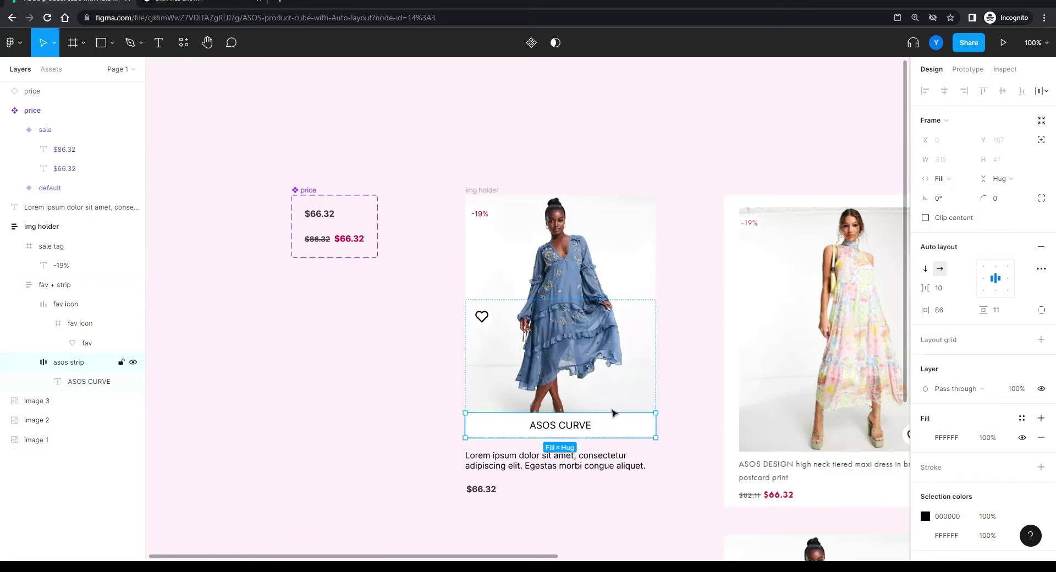
{"action": "left_click", "coordinate": [432, 331]}
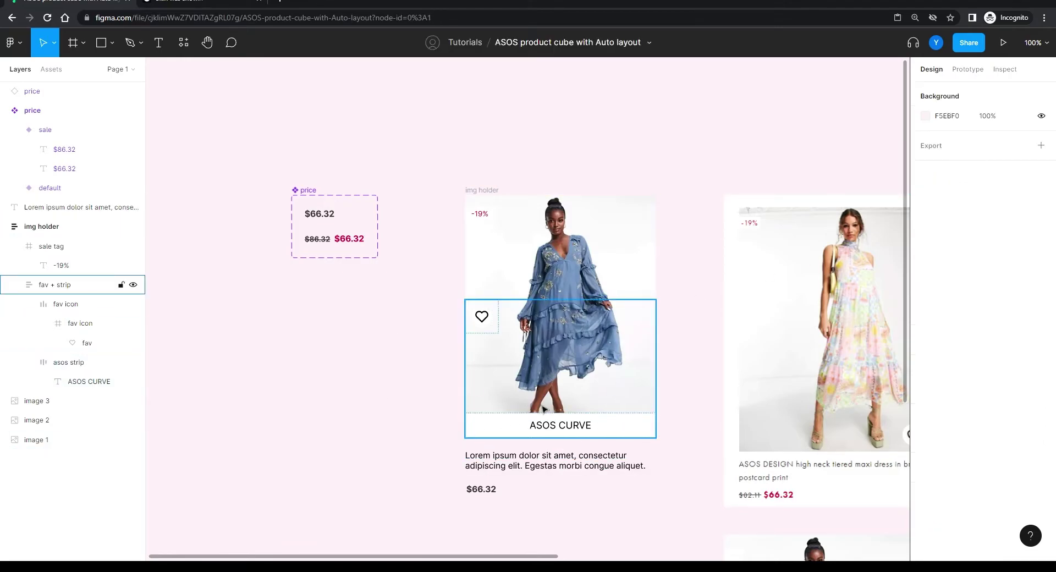
Step: Align the fav + strip frame's auto layout contents to the bottom right
{"action": "left_click", "coordinate": [482, 191]}
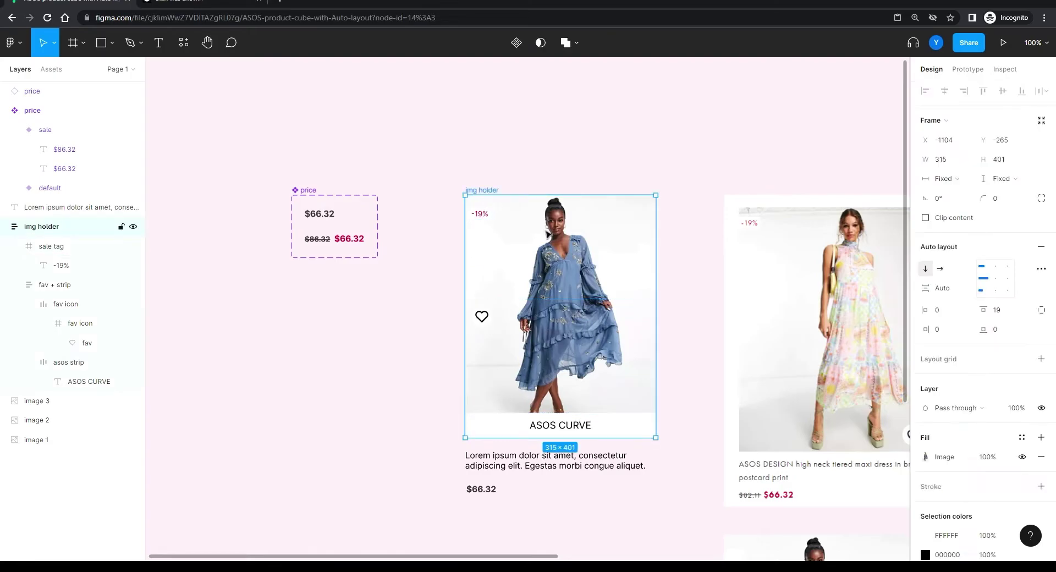
{"action": "mouse_move", "coordinate": [653, 241]}
{"action": "left_mouse_down"}
{"action": "mouse_move", "coordinate": [594, 245]}
{"action": "mouse_move", "coordinate": [655, 246]}
{"action": "left_mouse_up"}
{"action": "left_click", "coordinate": [485, 320]}
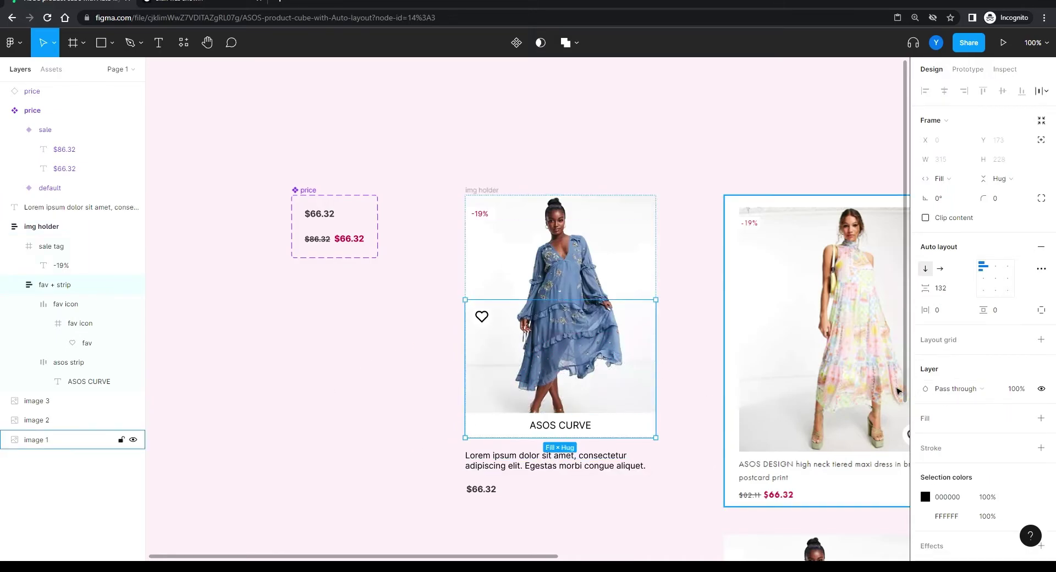
{"action": "left_click", "coordinate": [1009, 269]}
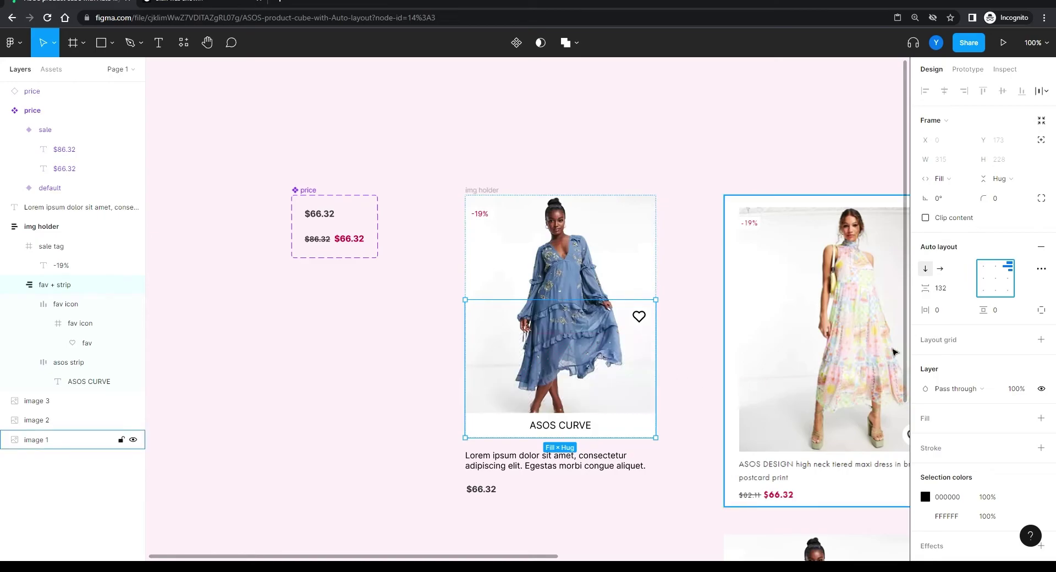
{"action": "left_click", "coordinate": [1009, 292]}
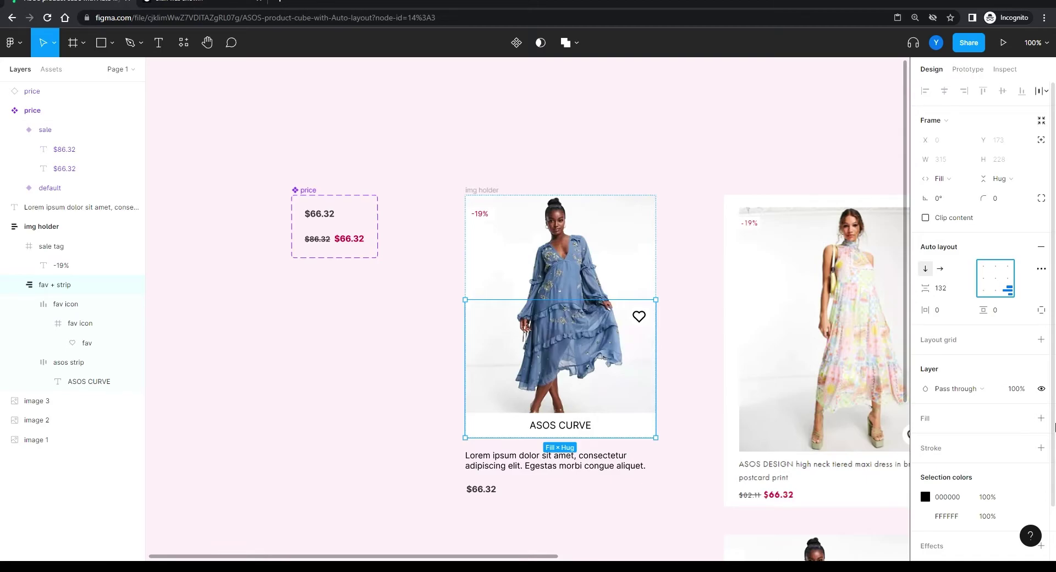
Step: Reduce the vertical spacing between items in the fav + strip frame to -34 so the icon and strip overlap
{"action": "left_click", "coordinate": [942, 290]}
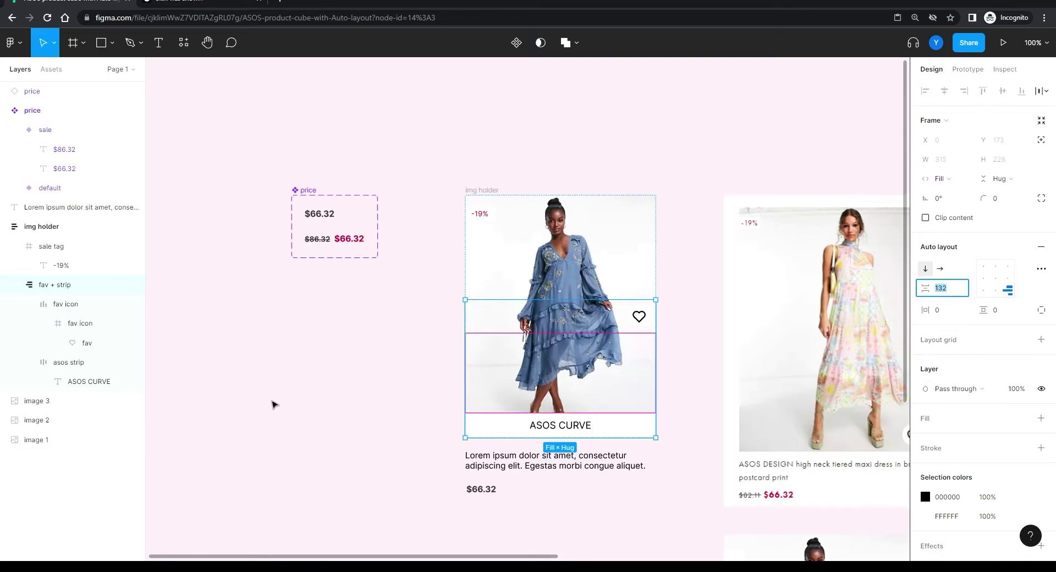
{"action": "key", "text": "Down"}
{"action": "key", "text": "Down"}
{"action": "key", "text": "Down"}
{"action": "key", "text": "Down"}
{"action": "key", "text": "Down"}
{"action": "key", "text": "Down"}
{"action": "key", "text": "Down"}
{"action": "key", "text": "Down"}
{"action": "key", "text": "Down"}
{"action": "key", "text": "Down"}
{"action": "key", "text": "Down"}
{"action": "key", "text": "Down"}
{"action": "key", "text": "Down"}
{"action": "key", "text": "Down"}
{"action": "key", "text": "Down"}
{"action": "key", "text": "Down"}
{"action": "key", "text": "Down"}
{"action": "key", "text": "Down"}
{"action": "key", "text": "Down"}
{"action": "key", "text": "Down"}
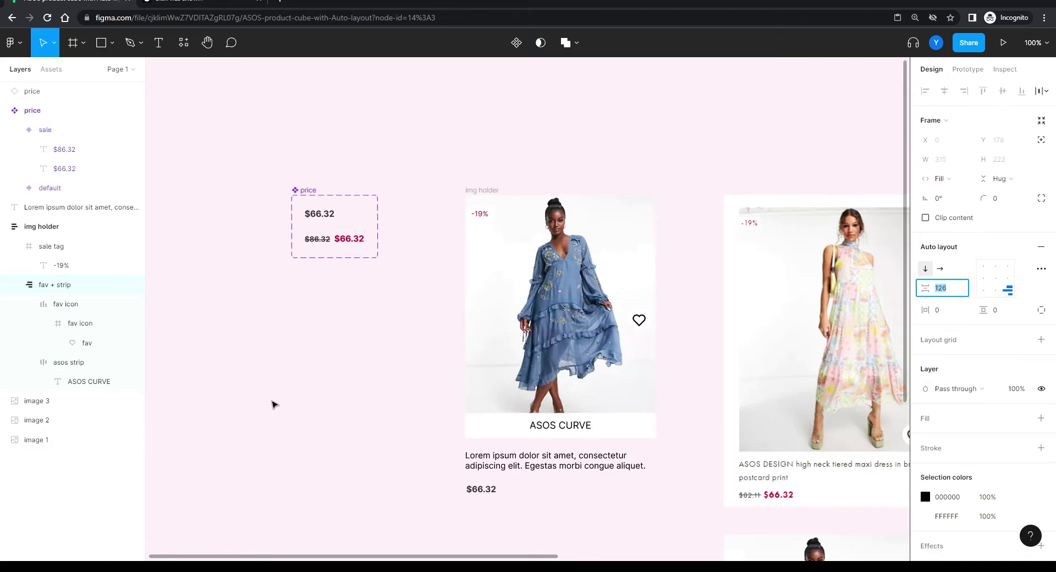
{"action": "key", "text": "Down"}
{"action": "key", "text": "Down"}
{"action": "key", "text": "Down"}
{"action": "key", "text": "Down"}
{"action": "key", "text": "Down"}
{"action": "key", "text": "Down"}
{"action": "key", "text": "Down"}
{"action": "key", "text": "Down"}
{"action": "key", "text": "Down"}
{"action": "key", "text": "Down"}
{"action": "key", "text": "Down"}
{"action": "key", "text": "Down"}
{"action": "key", "text": "Down"}
{"action": "key", "text": "Down"}
{"action": "key", "text": "Down"}
{"action": "key", "text": "Down"}
{"action": "key", "text": "Down"}
{"action": "key", "text": "Down"}
{"action": "key", "text": "Down"}
{"action": "key", "text": "Down"}
{"action": "key", "text": "Down"}
{"action": "key", "text": "Down"}
{"action": "key", "text": "Down"}
{"action": "key", "text": "Down"}
{"action": "key", "text": "Down"}
{"action": "key", "text": "Down"}
{"action": "key", "text": "Down"}
{"action": "key", "text": "Down"}
{"action": "key", "text": "Down"}
{"action": "key", "text": "Down"}
{"action": "key", "text": "Down"}
{"action": "key", "text": "Down"}
{"action": "key", "text": "Down"}
{"action": "key", "text": "Down"}
{"action": "key", "text": "Down"}
{"action": "key", "text": "Down"}
{"action": "key", "text": "Down"}
{"action": "key", "text": "Down"}
{"action": "key", "text": "Down"}
{"action": "key", "text": "Down"}
{"action": "key", "text": "Down"}
{"action": "key", "text": "Down"}
{"action": "key", "text": "Down"}
{"action": "key", "text": "Down"}
{"action": "key", "text": "Down"}
{"action": "key", "text": "Down"}
{"action": "key", "text": "Down"}
{"action": "key", "text": "Down"}
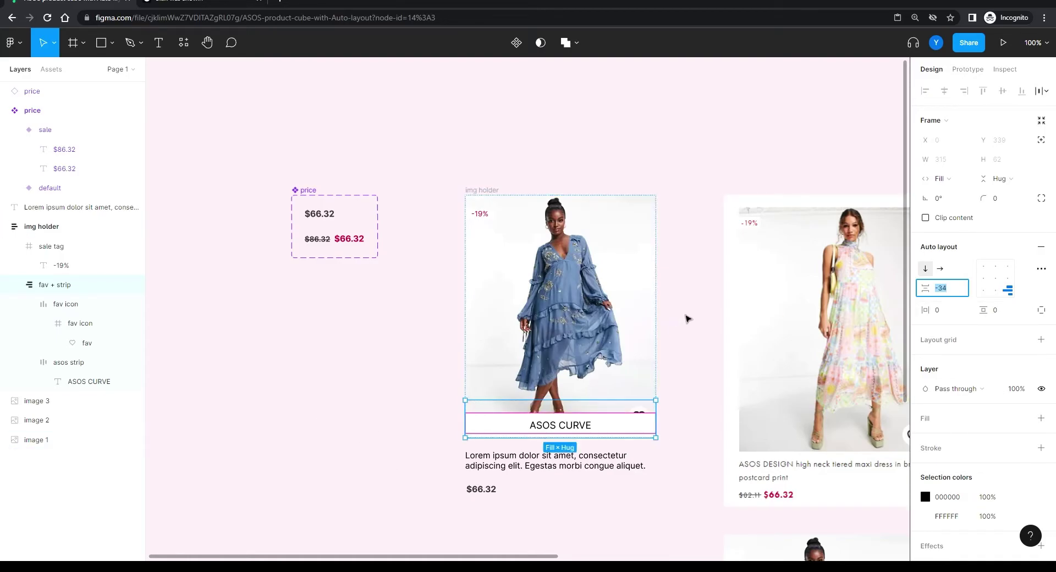
{"action": "left_click", "coordinate": [684, 318]}
Step: Set the fav + strip frame's canvas stacking to First on top so the favourite icon sits over the strip
{"action": "left_click", "coordinate": [602, 430]}
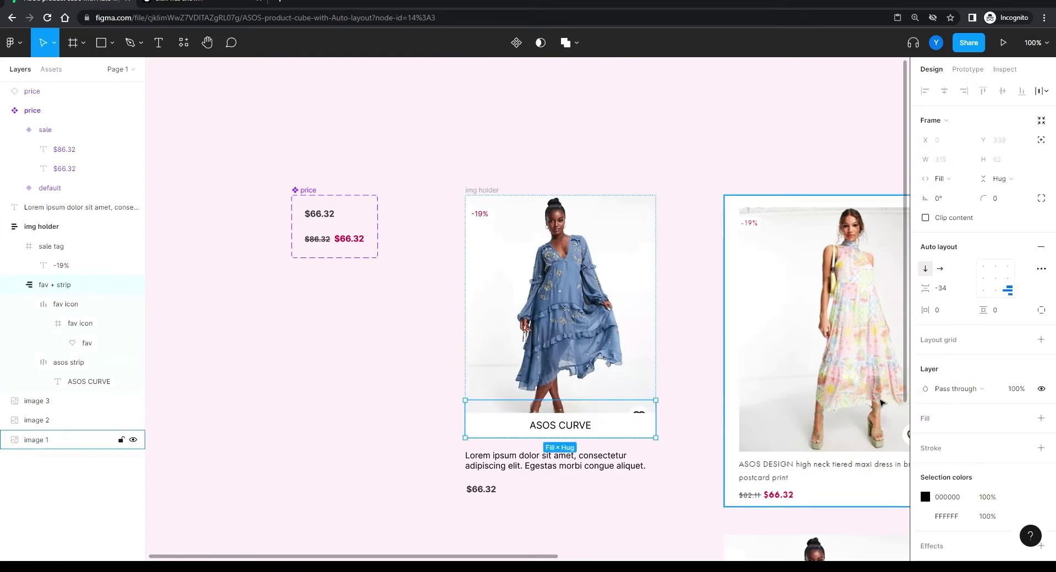
{"action": "scroll", "coordinate": [643, 370], "scroll_direction": "right", "scroll_amount": 5}
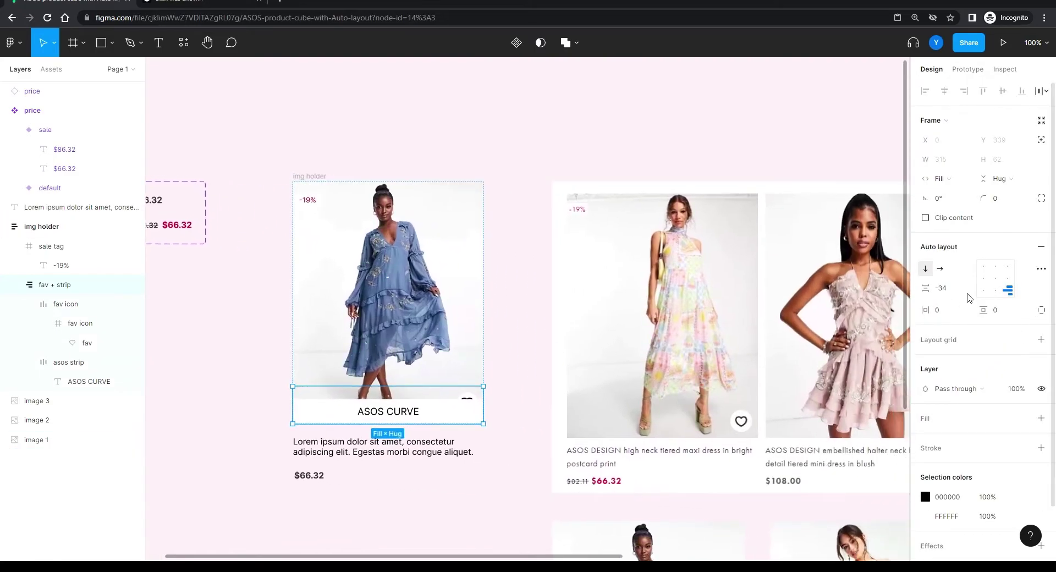
{"action": "left_click", "coordinate": [1042, 271]}
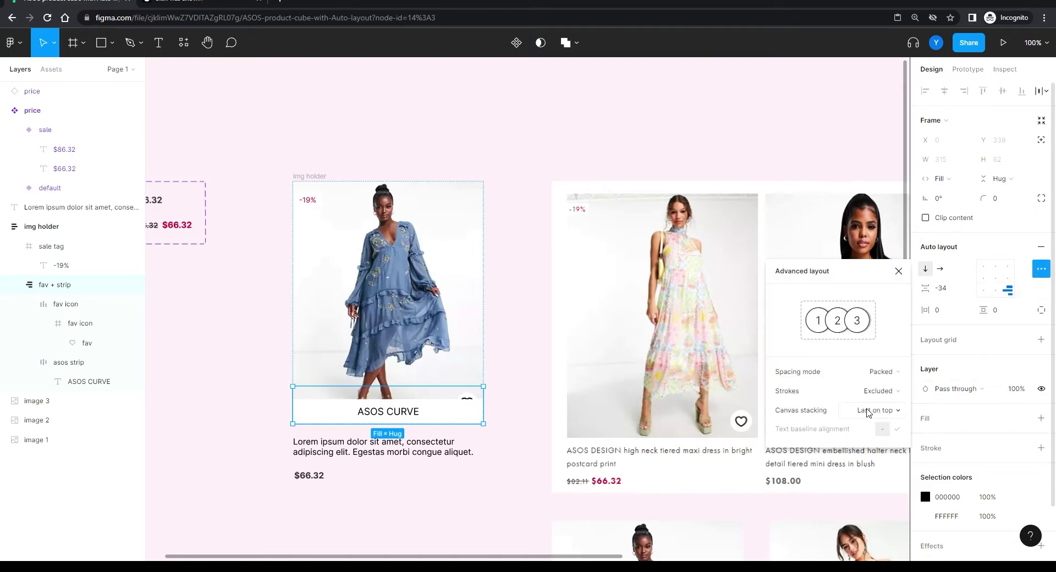
{"action": "left_click", "coordinate": [867, 412]}
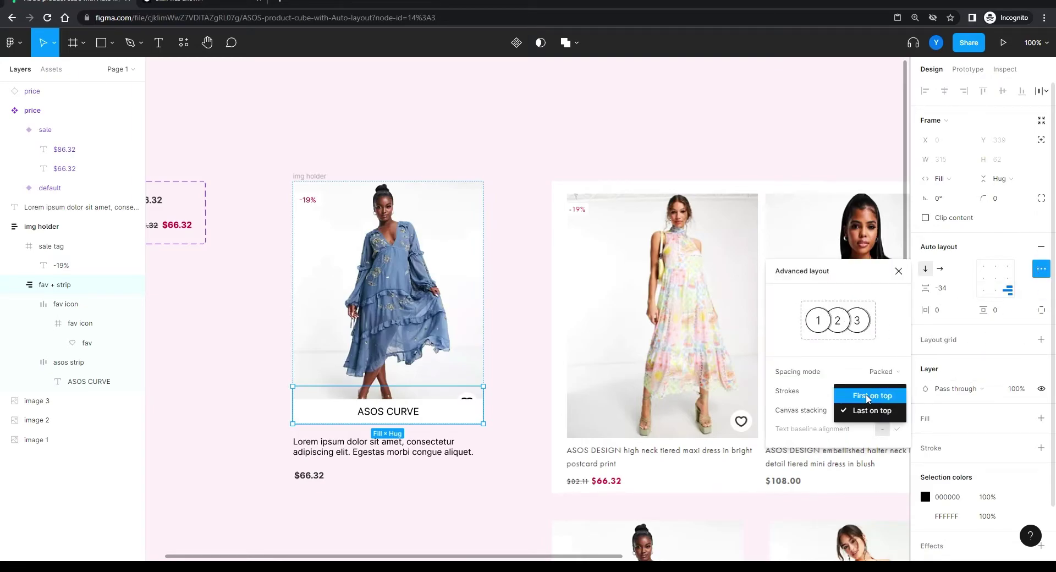
{"action": "left_click", "coordinate": [867, 396]}
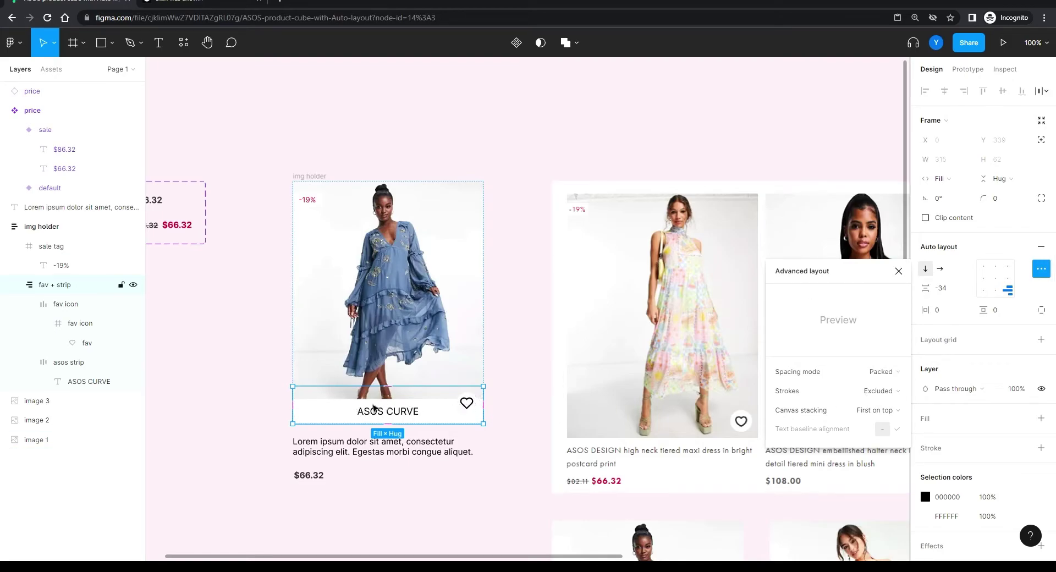
{"action": "left_click_drag", "start_coordinate": [513, 433], "coordinate": [625, 380]}
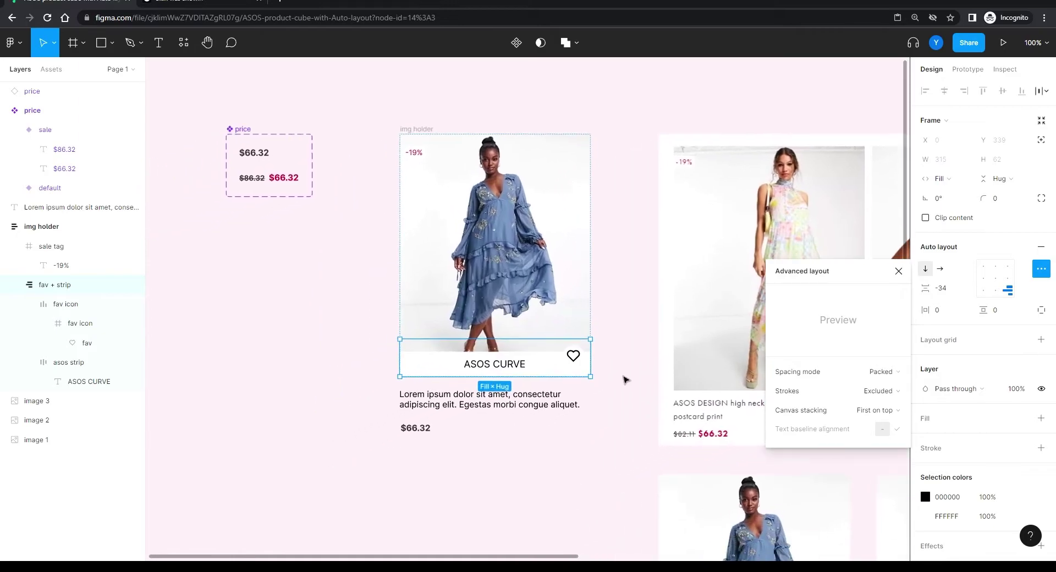
{"action": "left_click", "coordinate": [899, 272]}
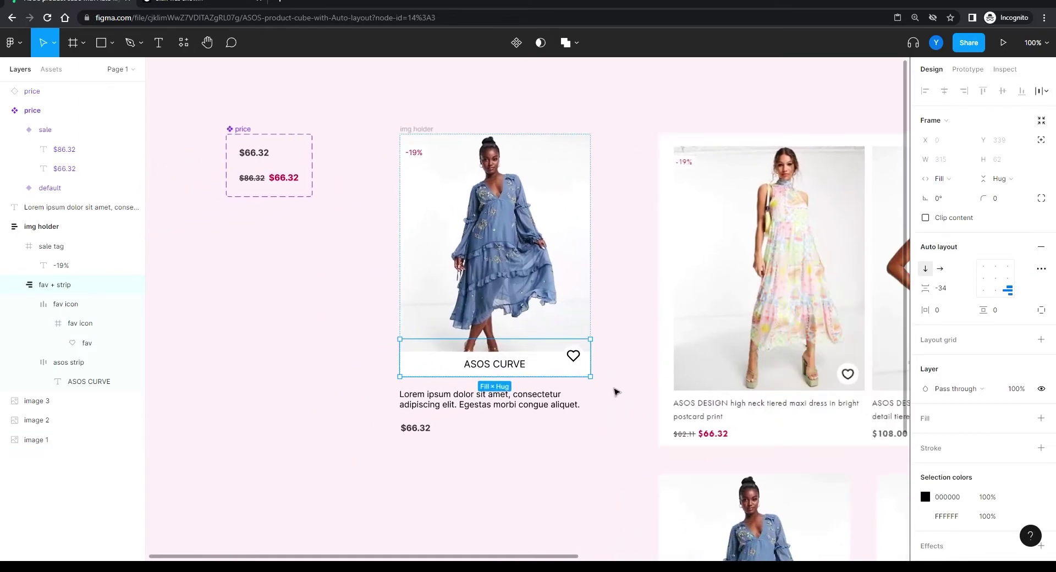
{"action": "key", "text": "ctrl+plus"}
{"action": "left_click_drag", "start_coordinate": [617, 392], "coordinate": [560, 307]}
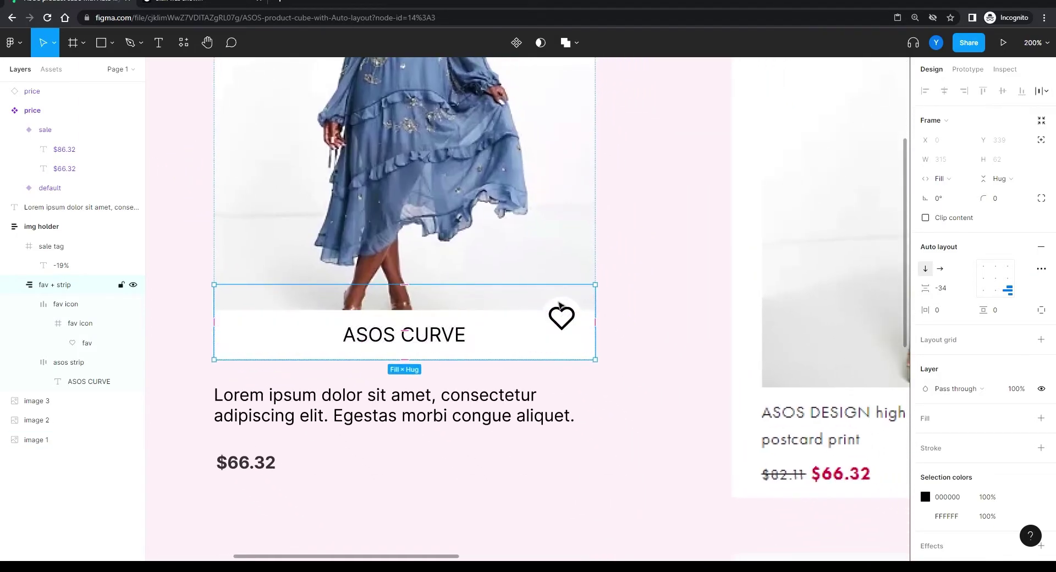
Step: Reduce the vertical spacing between items in the fav + strip frame to -41
{"action": "left_click", "coordinate": [559, 307]}
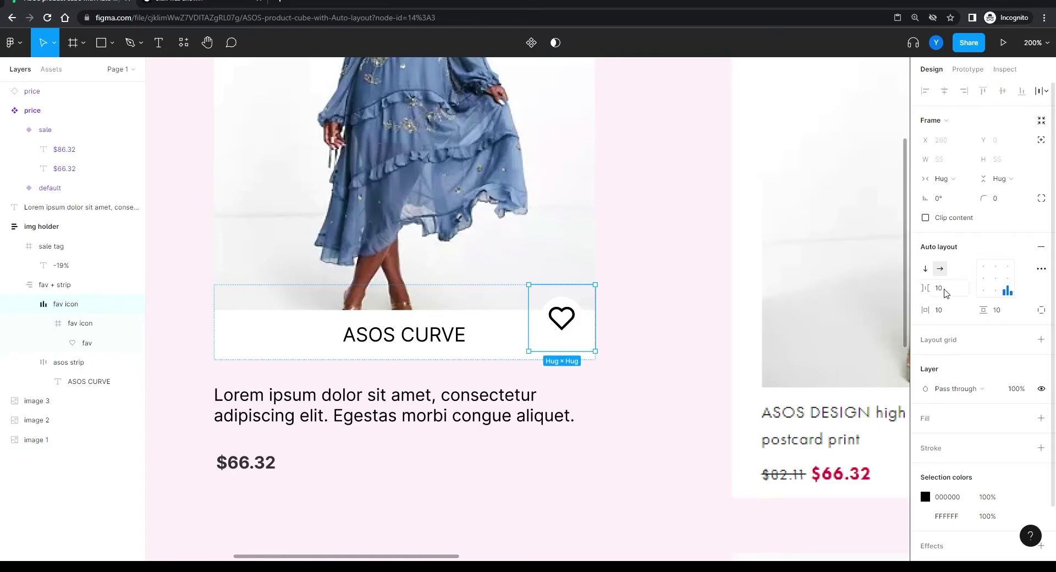
{"action": "left_click", "coordinate": [456, 296]}
{"action": "left_click", "coordinate": [954, 293]}
{"action": "key", "text": "Down"}
{"action": "key", "text": "Down"}
{"action": "key", "text": "Down"}
{"action": "key", "text": "Down"}
{"action": "key", "text": "Down"}
{"action": "key", "text": "Down"}
{"action": "key", "text": "Down"}
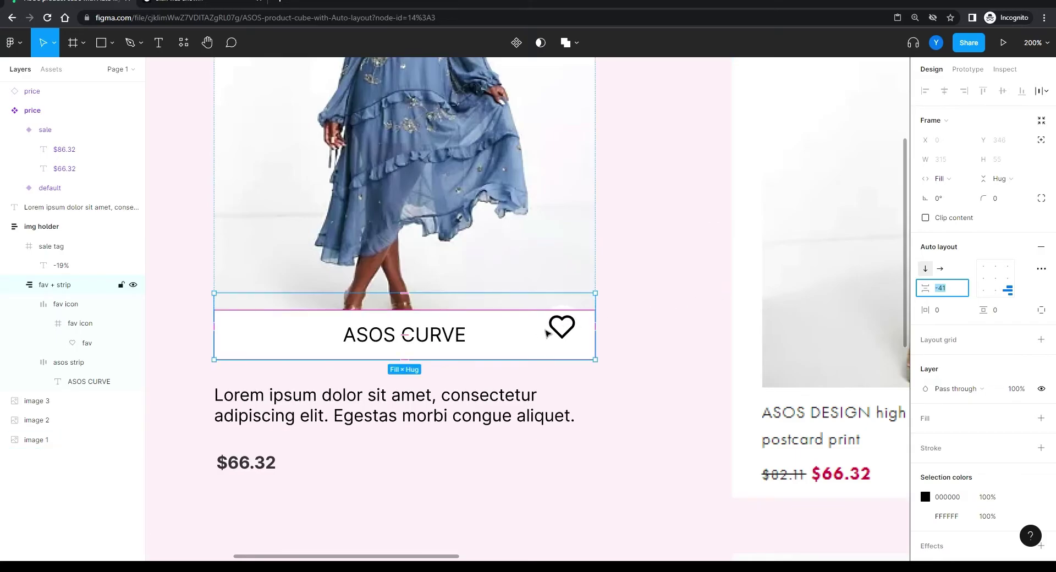
{"action": "left_click", "coordinate": [547, 333]}
{"action": "left_click", "coordinate": [663, 330]}
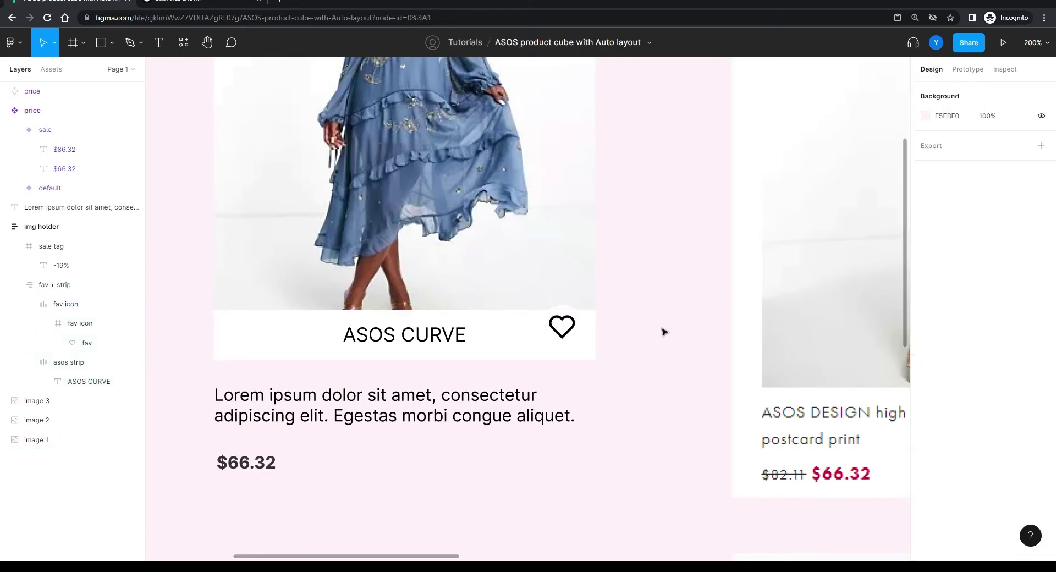
Step: Lower the opacity of the asos strip's white fill to 70% so the image shows through
{"action": "key", "text": "minus"}
{"action": "key", "text": "minus"}
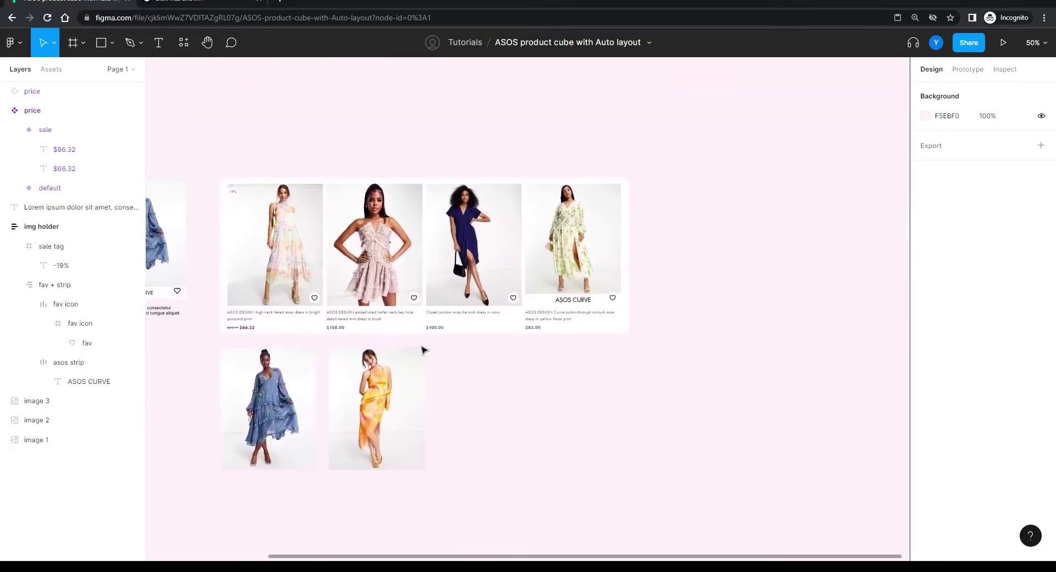
{"action": "scroll", "coordinate": [605, 310], "scroll_direction": "up", "scroll_amount": 5}
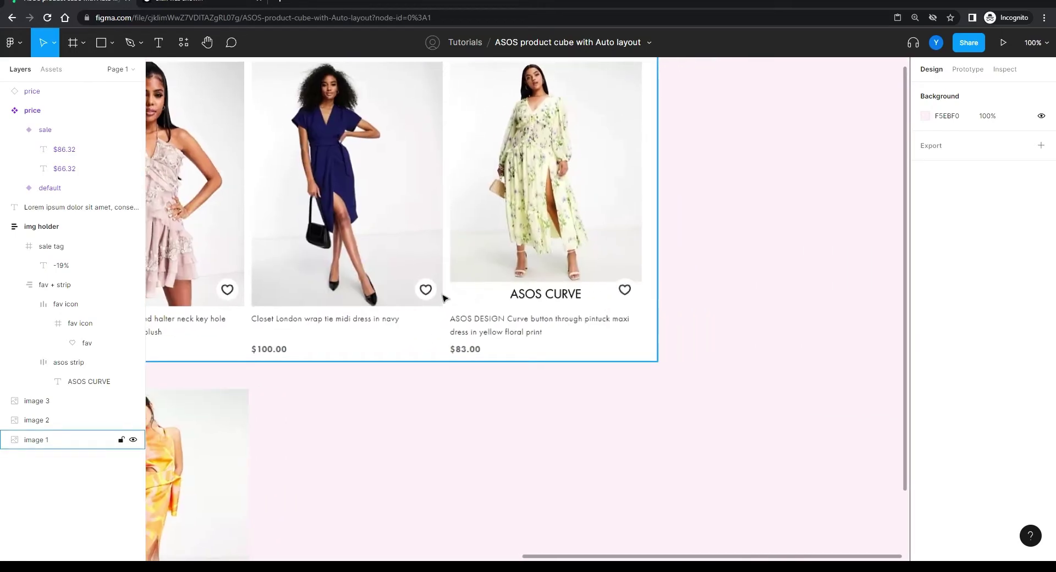
{"action": "scroll", "coordinate": [466, 298], "scroll_direction": "left", "scroll_amount": 10}
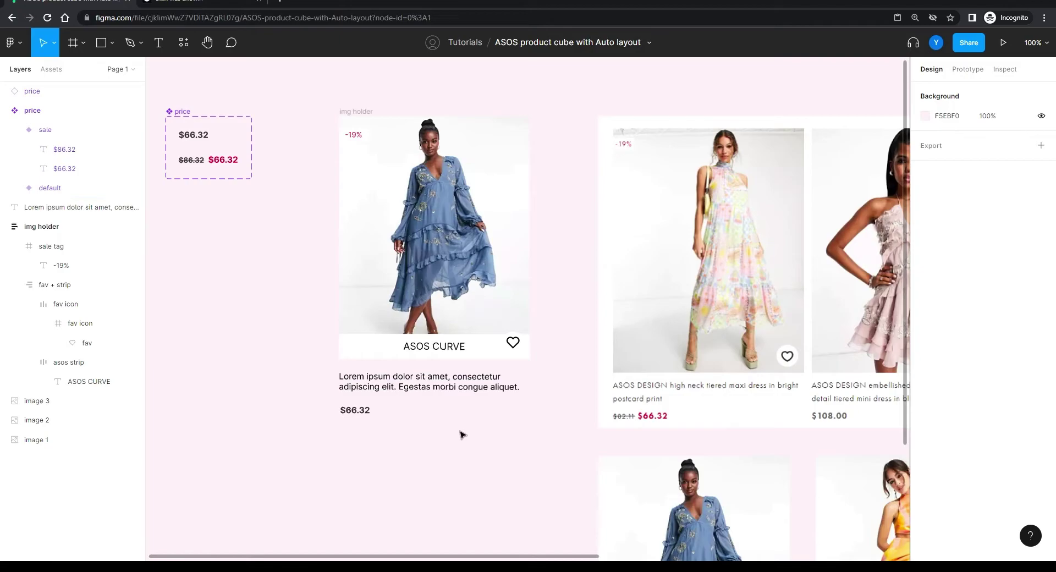
{"action": "double_click", "coordinate": [377, 346]}
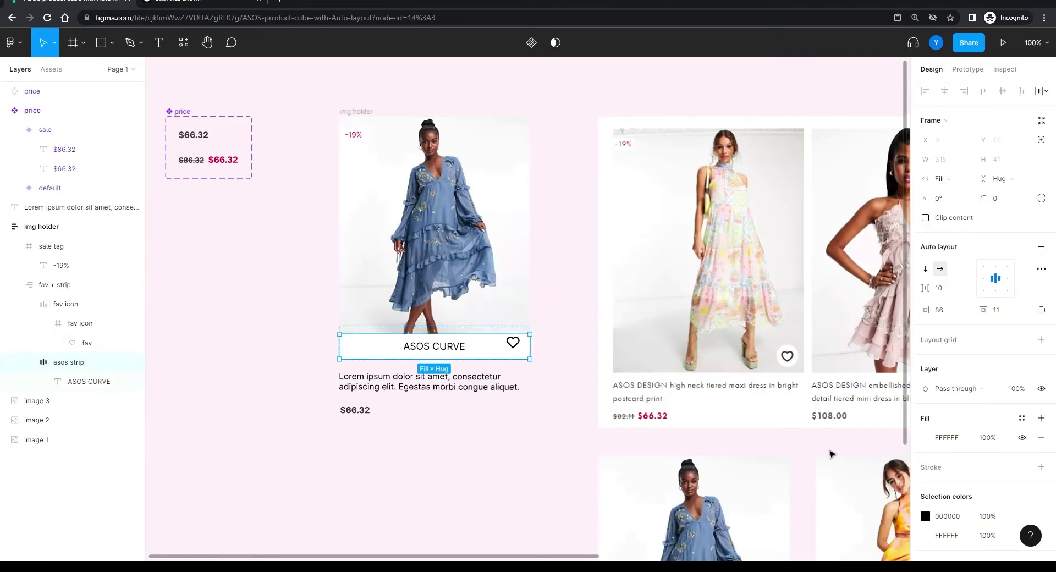
{"action": "left_click", "coordinate": [998, 438]}
{"action": "type", "text": "70"}
{"action": "key", "text": "Return"}
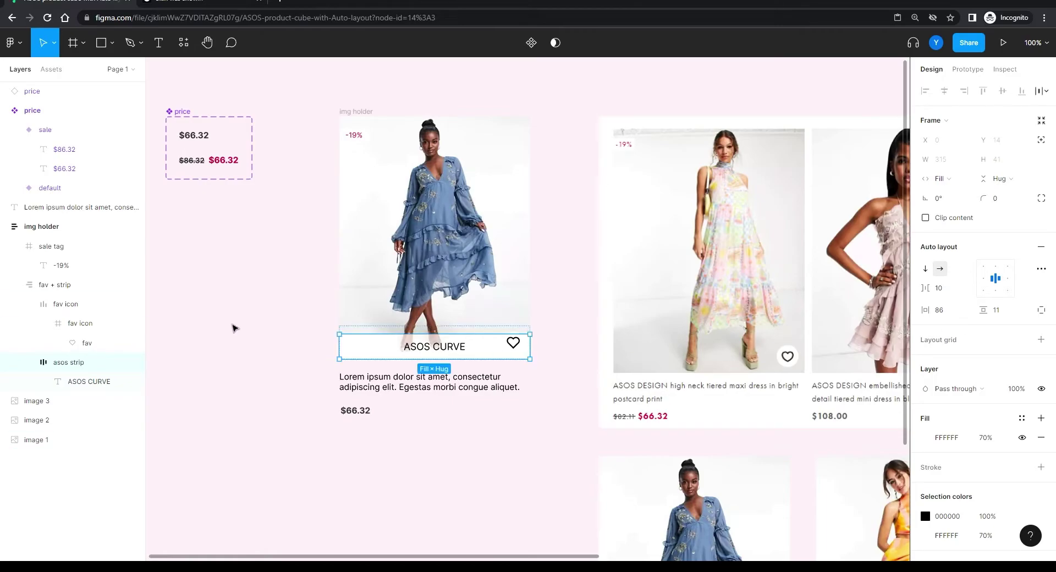
{"action": "left_click", "coordinate": [234, 329]}
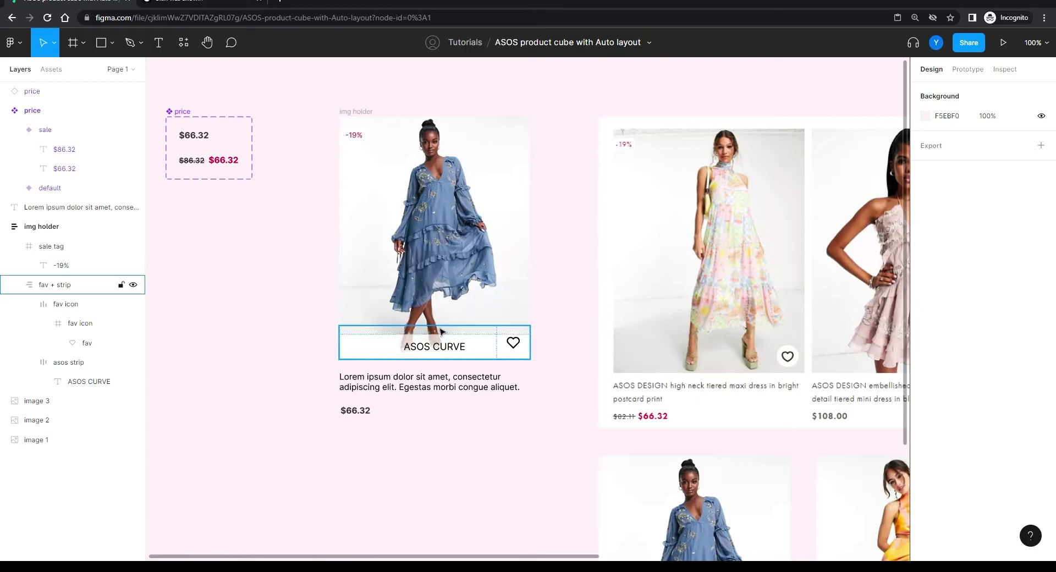
Step: Resize the img holder frame to about 298 × 406
{"action": "left_click", "coordinate": [359, 113]}
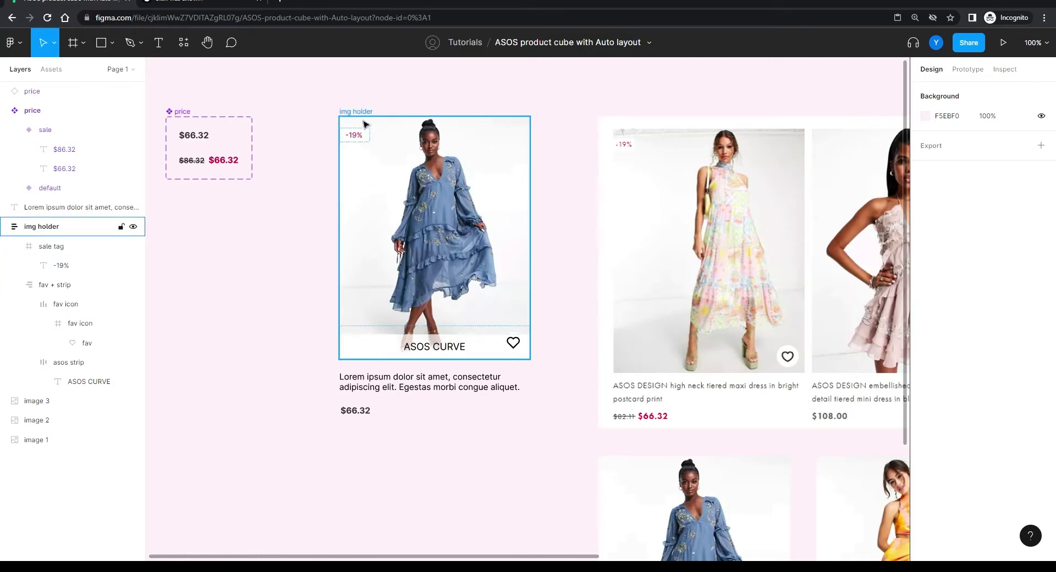
{"action": "left_click_drag", "start_coordinate": [532, 286], "coordinate": [518, 266]}
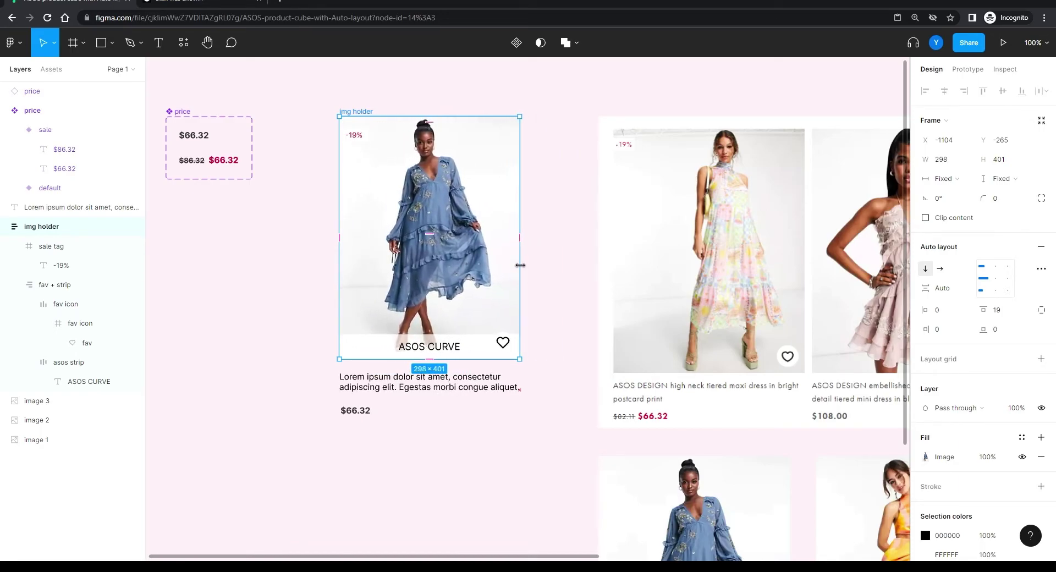
{"action": "mouse_move", "coordinate": [360, 359]}
{"action": "left_mouse_down"}
{"action": "mouse_move", "coordinate": [366, 243]}
{"action": "mouse_move", "coordinate": [368, 361]}
{"action": "left_mouse_up"}
{"action": "left_click", "coordinate": [282, 342]}
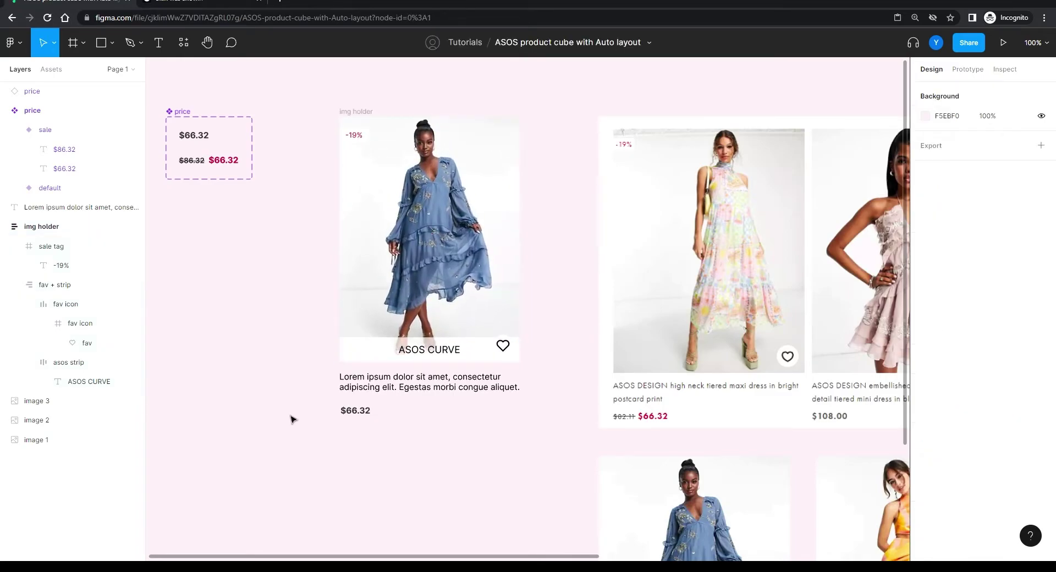
Step: Rename the img holder frame as "img area"
{"action": "left_click", "coordinate": [375, 131]}
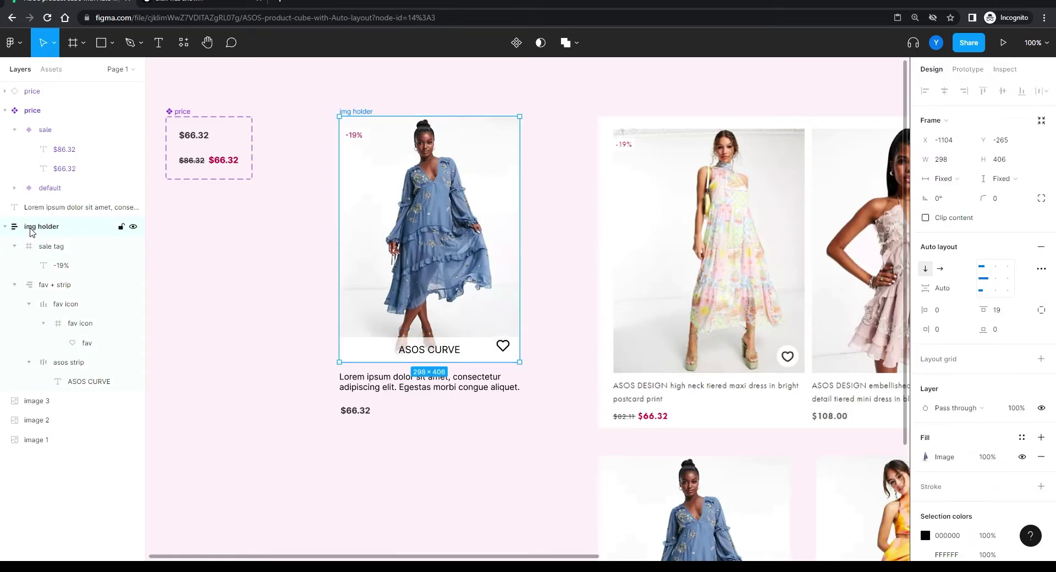
{"action": "double_click", "coordinate": [30, 229]}
{"action": "double_click", "coordinate": [54, 228]}
{"action": "type", "text": "are"}
{"action": "key", "text": "Return"}
Step: Rename the Lorem ipsum description text layer as "product name"
{"action": "left_click_drag", "start_coordinate": [549, 94], "coordinate": [302, 470]}
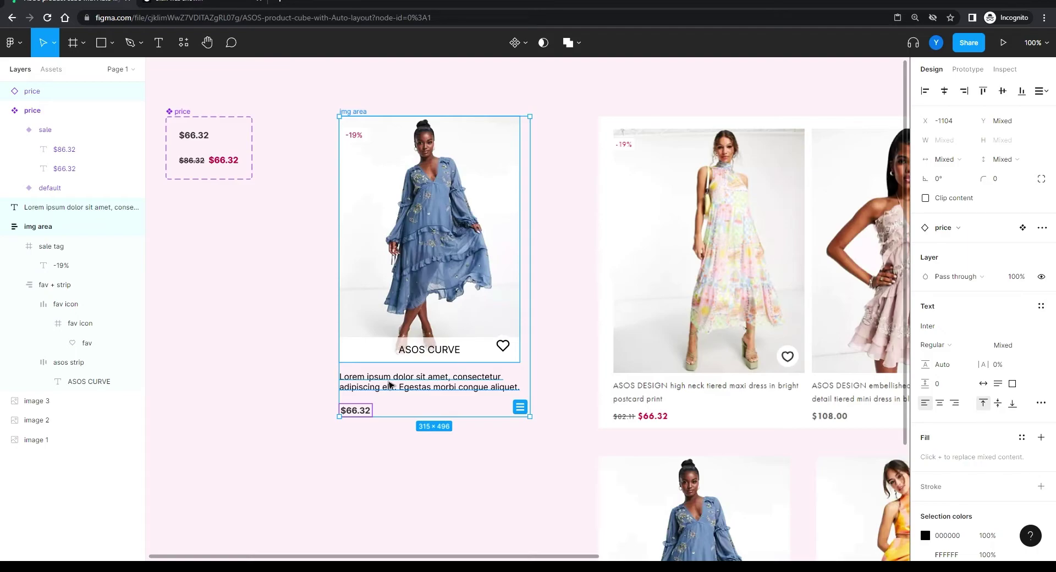
{"action": "double_click", "coordinate": [50, 207]}
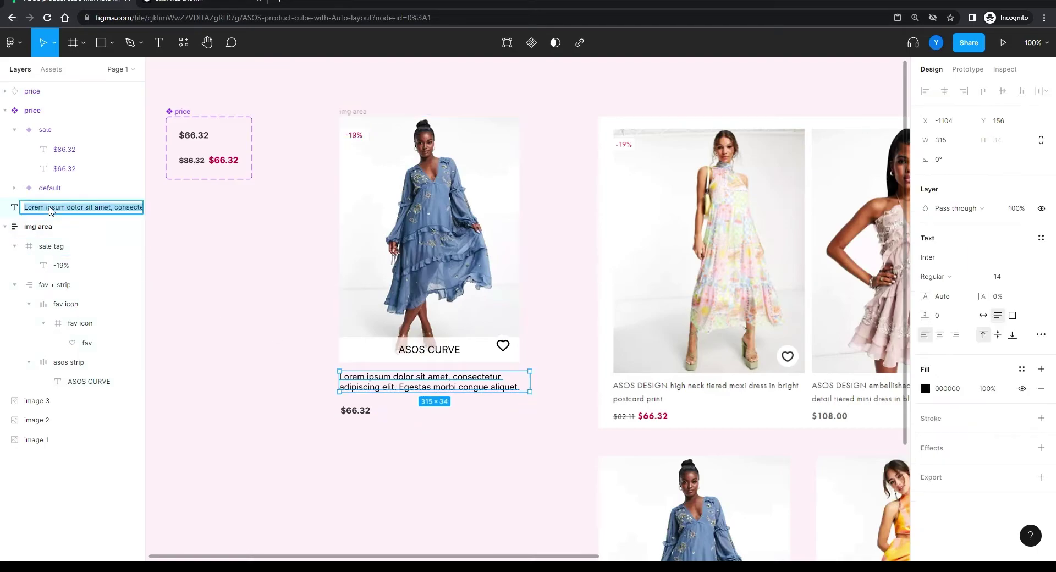
{"action": "type", "text": "product name"}
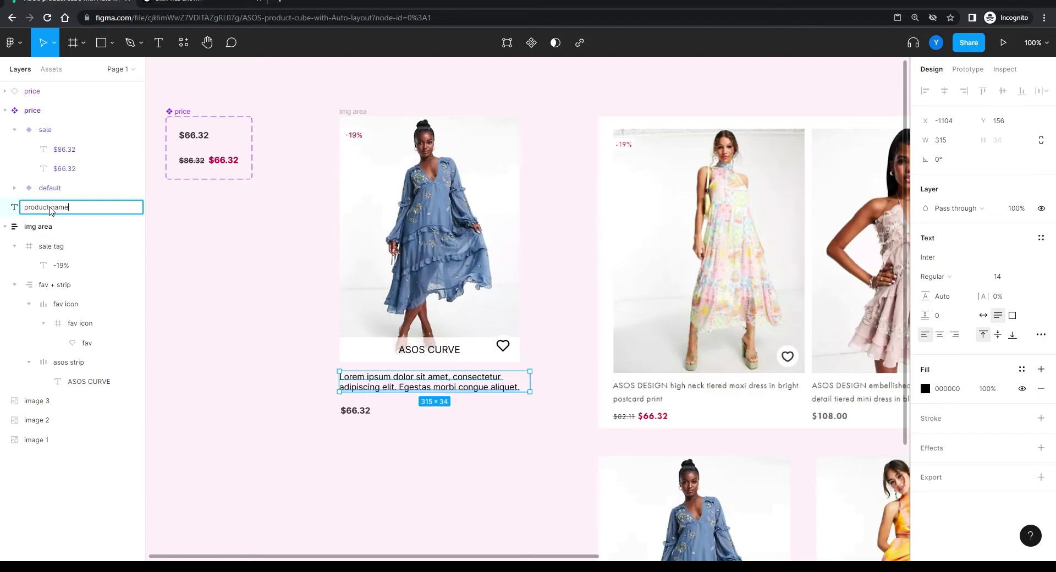
{"action": "key", "text": "Return"}
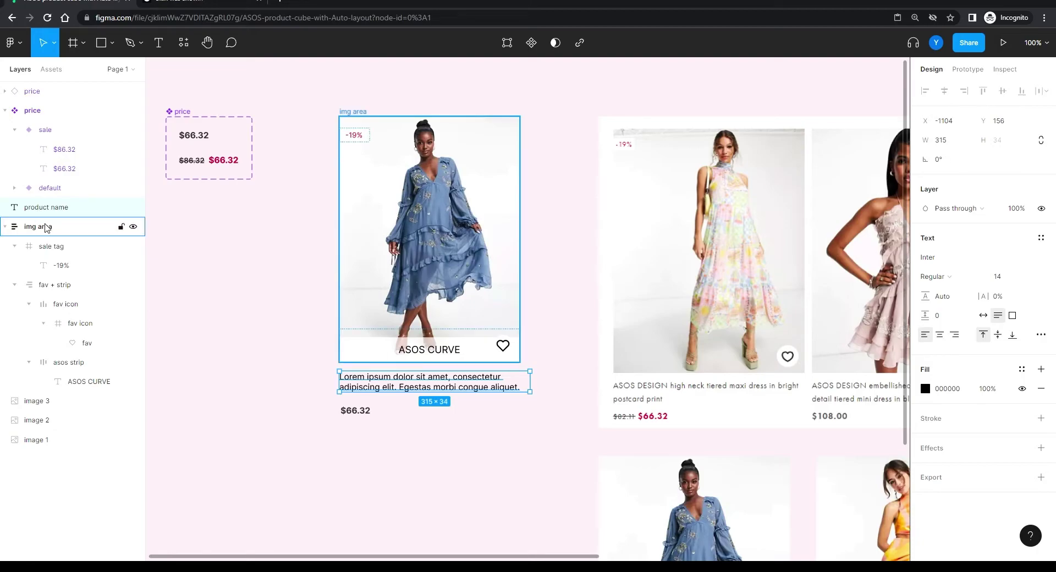
{"action": "left_click", "coordinate": [295, 318]}
Step: Create a component from the img area, product name and price, and name it "product cube"
{"action": "left_click_drag", "start_coordinate": [561, 86], "coordinate": [316, 483]}
{"action": "left_click", "coordinate": [514, 44]}
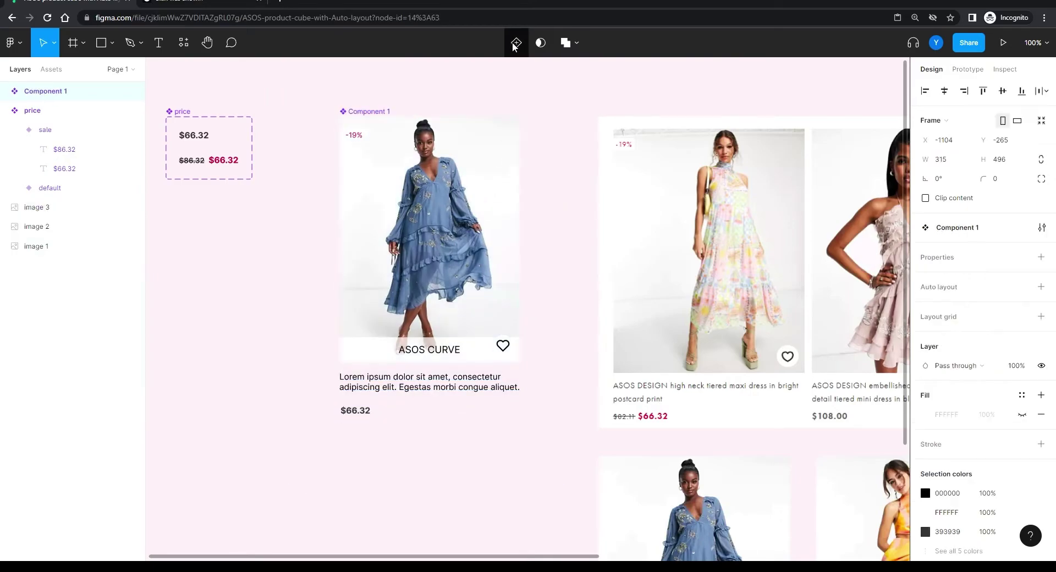
{"action": "double_click", "coordinate": [40, 94]}
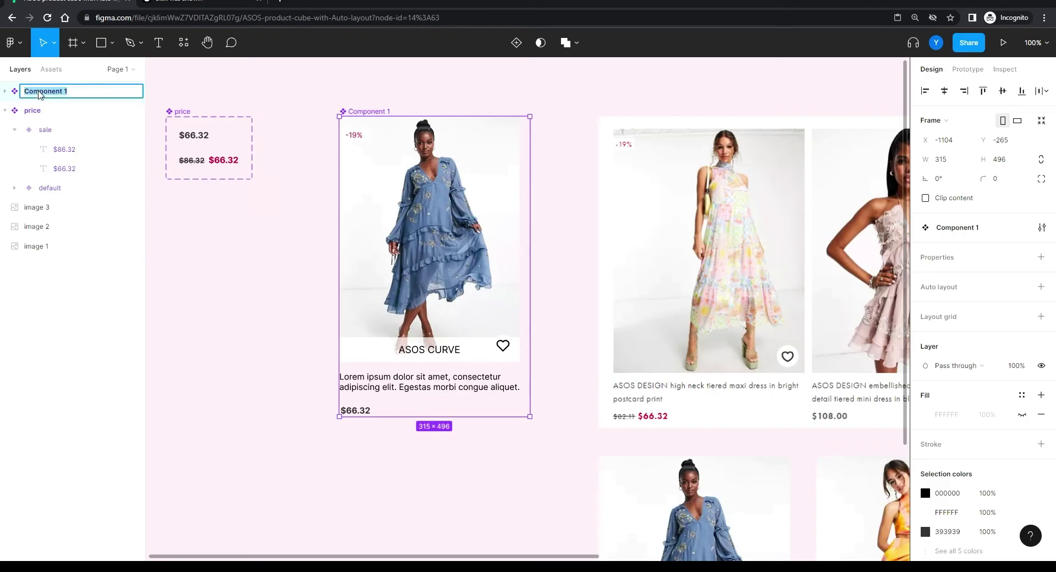
{"action": "type", "text": "p"}
{"action": "key", "text": "Return"}
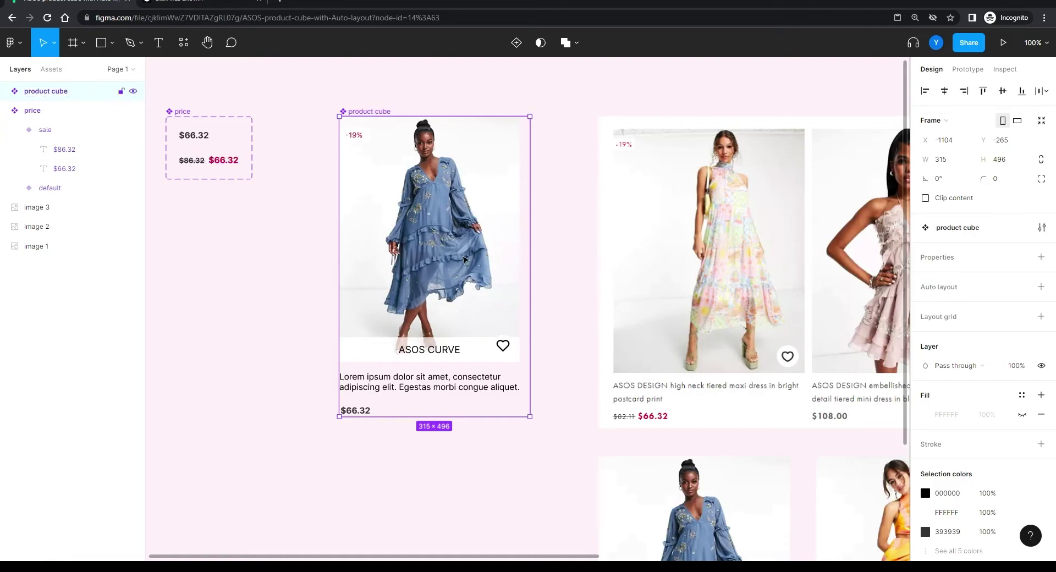
Step: Add auto layout to the product cube component
{"action": "double_click", "coordinate": [464, 259]}
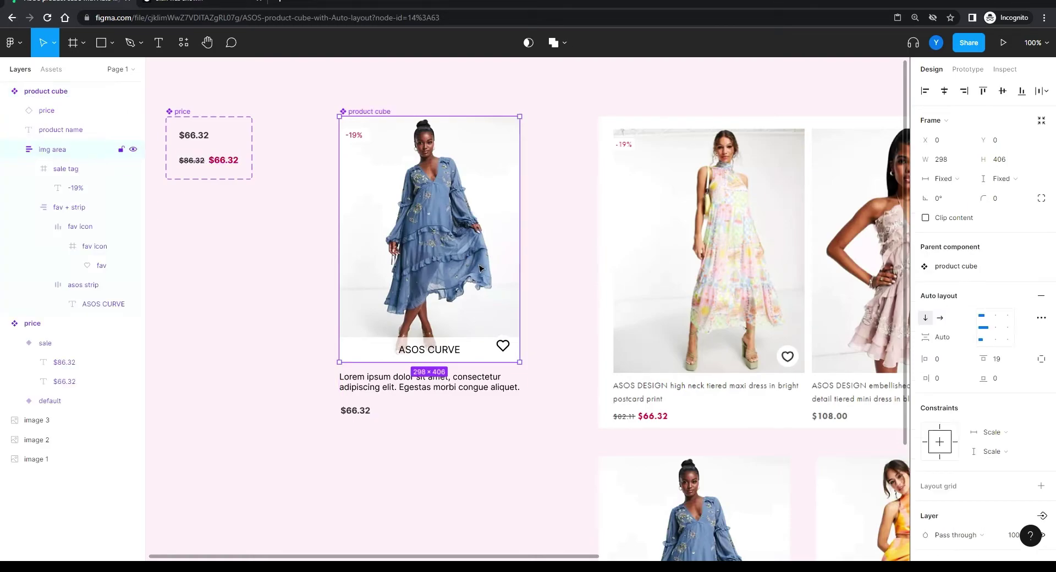
{"action": "left_click", "coordinate": [372, 113]}
{"action": "key", "text": "shift+a"}
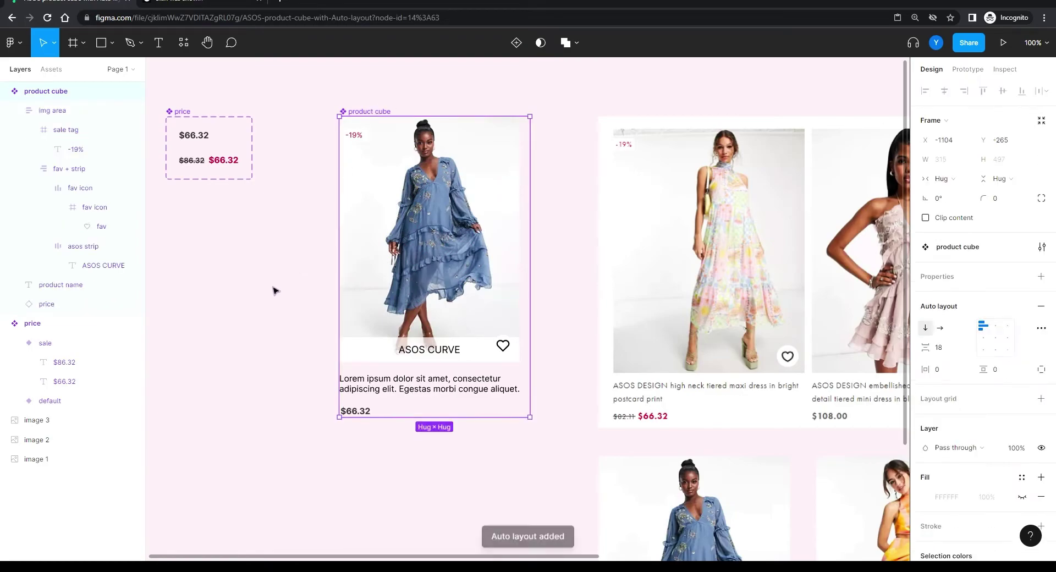
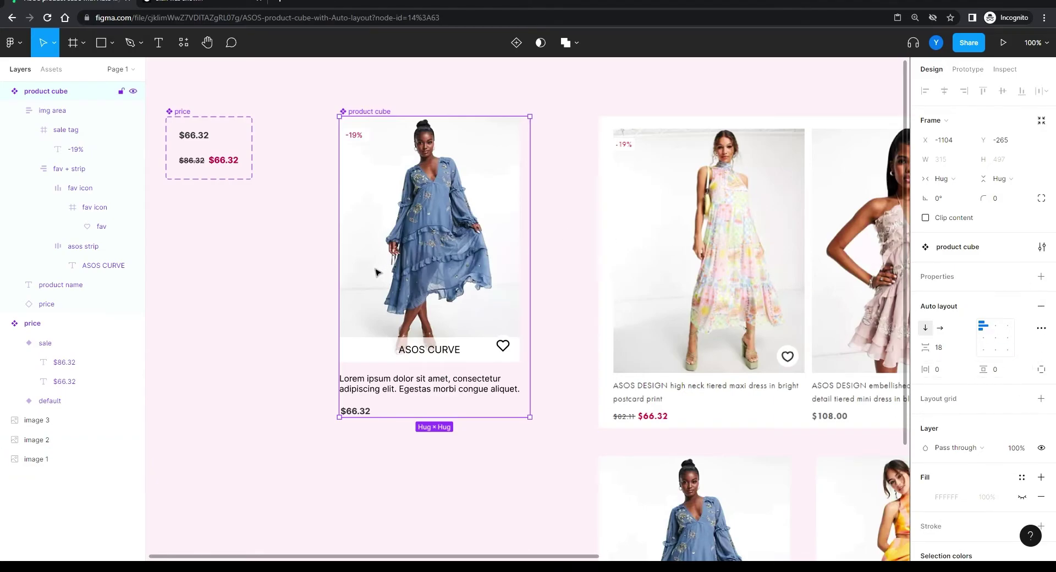
Step: Set both the width and the height of the img area inside the product cube to fill the container
{"action": "left_click", "coordinate": [314, 227]}
{"action": "left_click", "coordinate": [363, 112]}
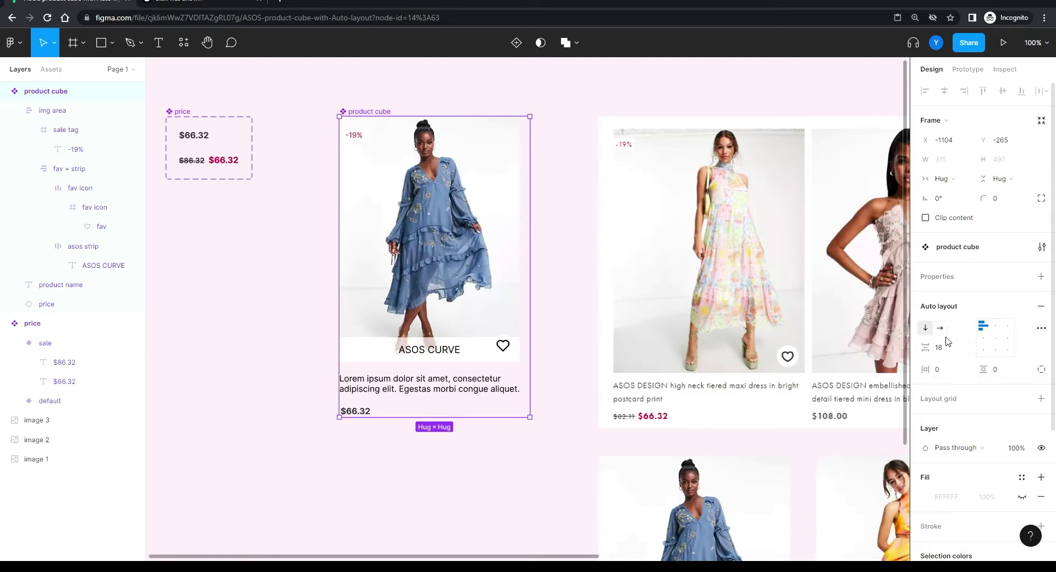
{"action": "double_click", "coordinate": [466, 262]}
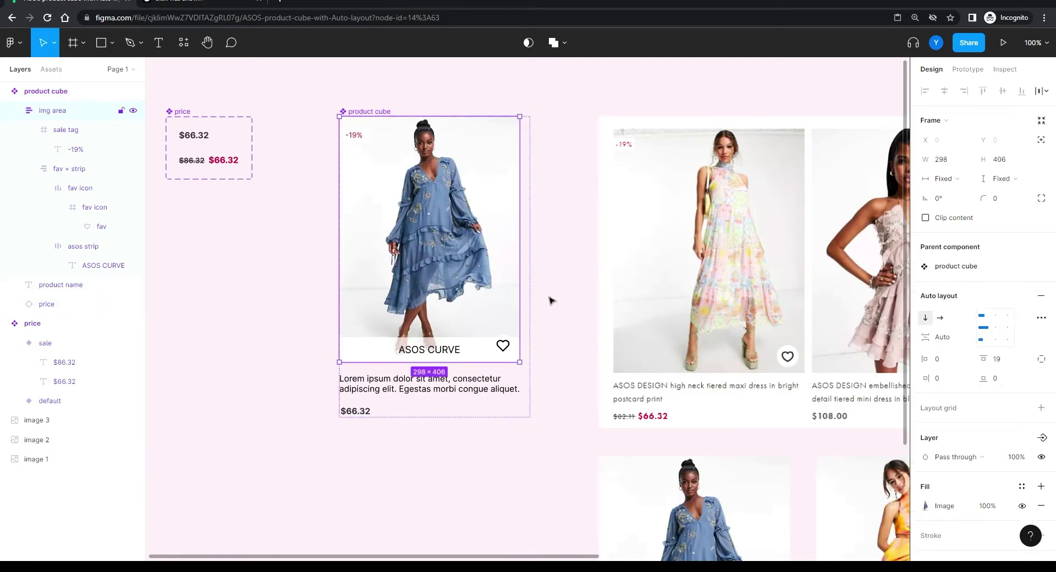
{"action": "left_click", "coordinate": [944, 179]}
{"action": "left_click", "coordinate": [949, 204]}
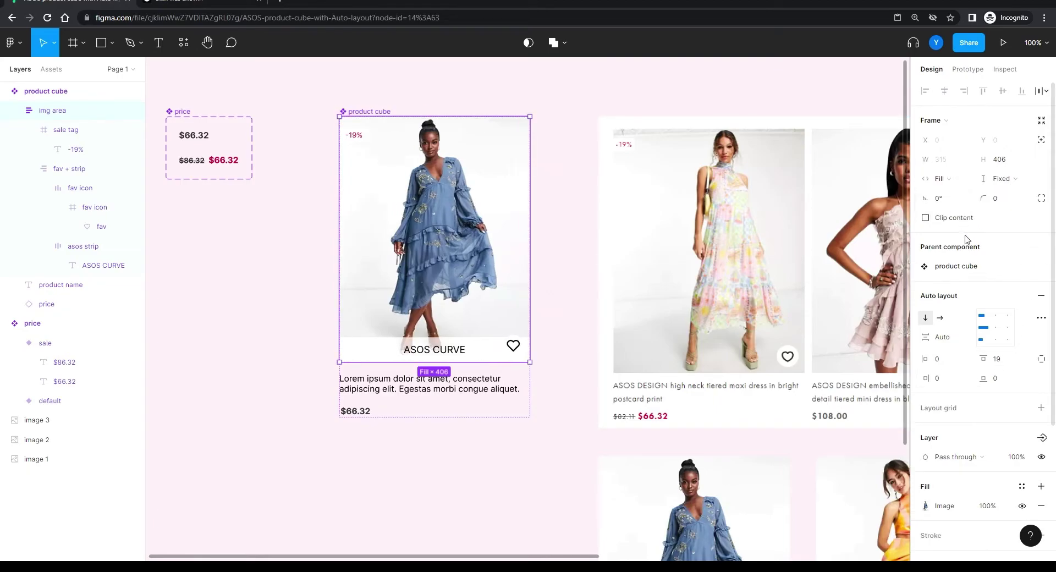
{"action": "left_click", "coordinate": [1018, 180]}
{"action": "left_click", "coordinate": [1010, 207]}
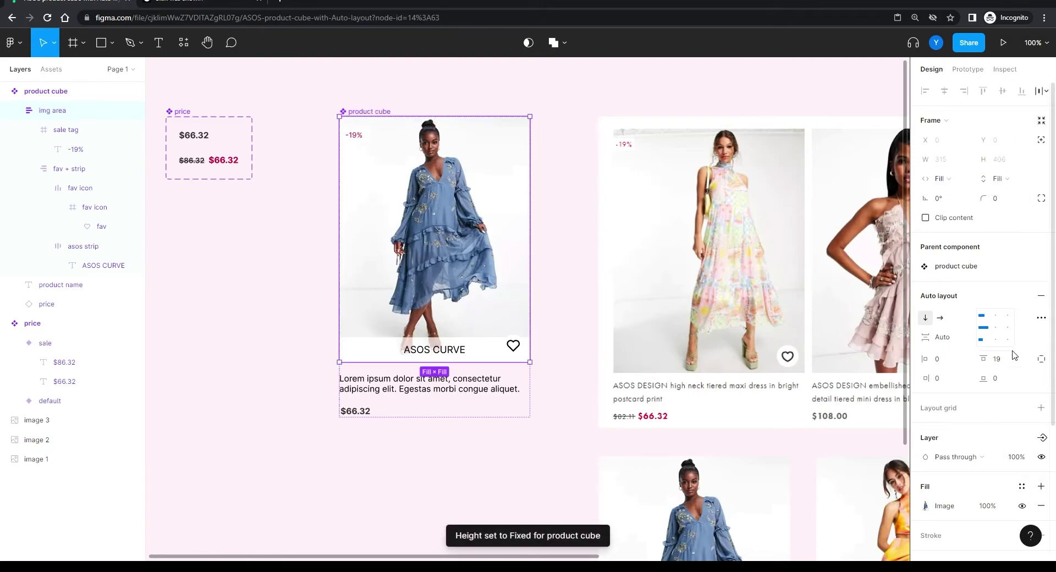
{"action": "left_click", "coordinate": [266, 311]}
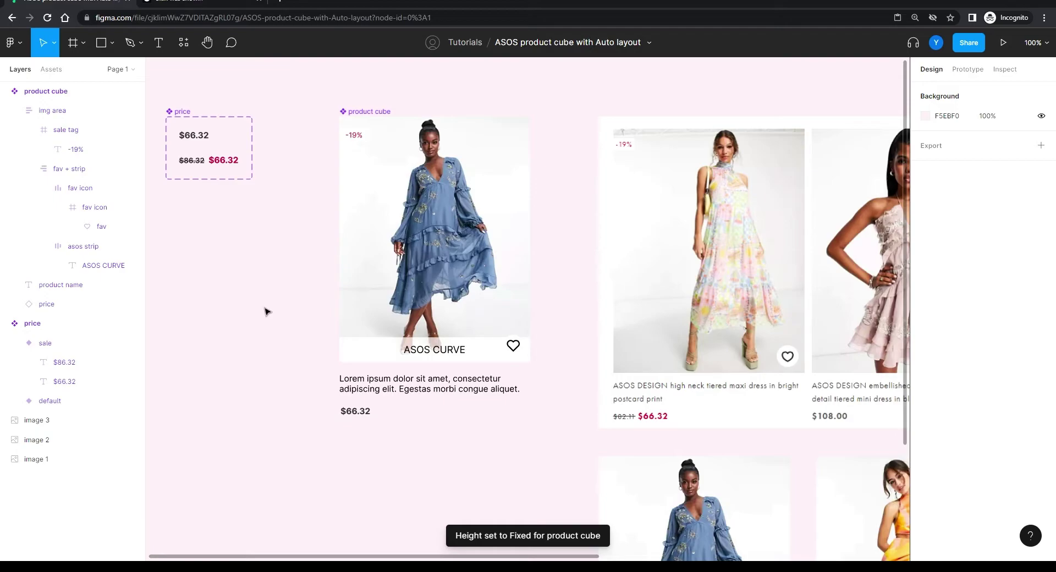
Step: Resize the product cube component to about 298 × 515
{"action": "left_click", "coordinate": [368, 111]}
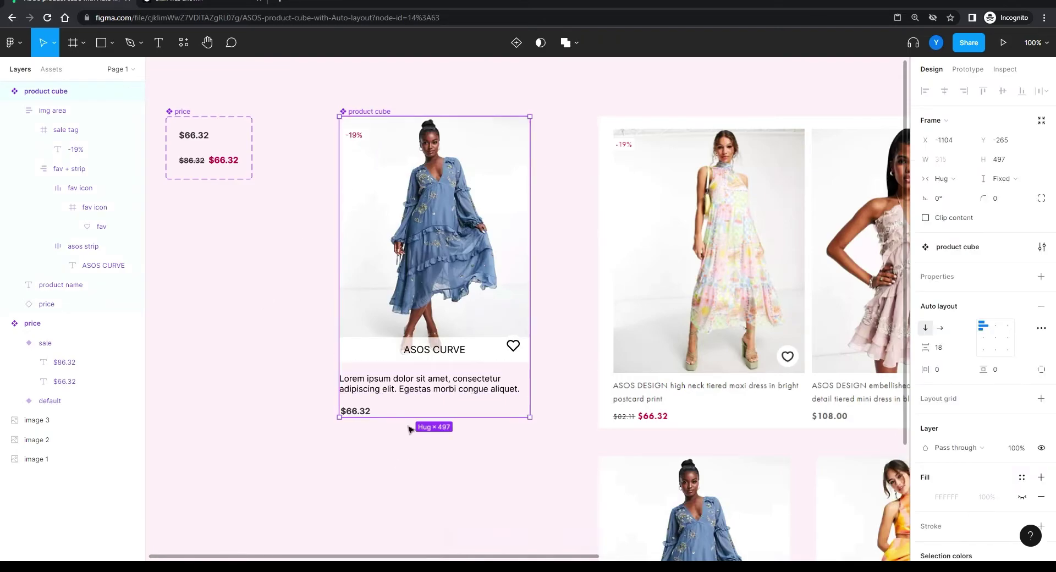
{"action": "left_click_drag", "start_coordinate": [405, 416], "coordinate": [434, 426]}
{"action": "mouse_move", "coordinate": [529, 330]}
{"action": "left_mouse_down"}
{"action": "mouse_move", "coordinate": [572, 321]}
{"action": "mouse_move", "coordinate": [490, 325]}
{"action": "mouse_move", "coordinate": [520, 325]}
{"action": "left_mouse_up"}
Step: Set the product name text's width to fill its container
{"action": "left_click", "coordinate": [387, 396]}
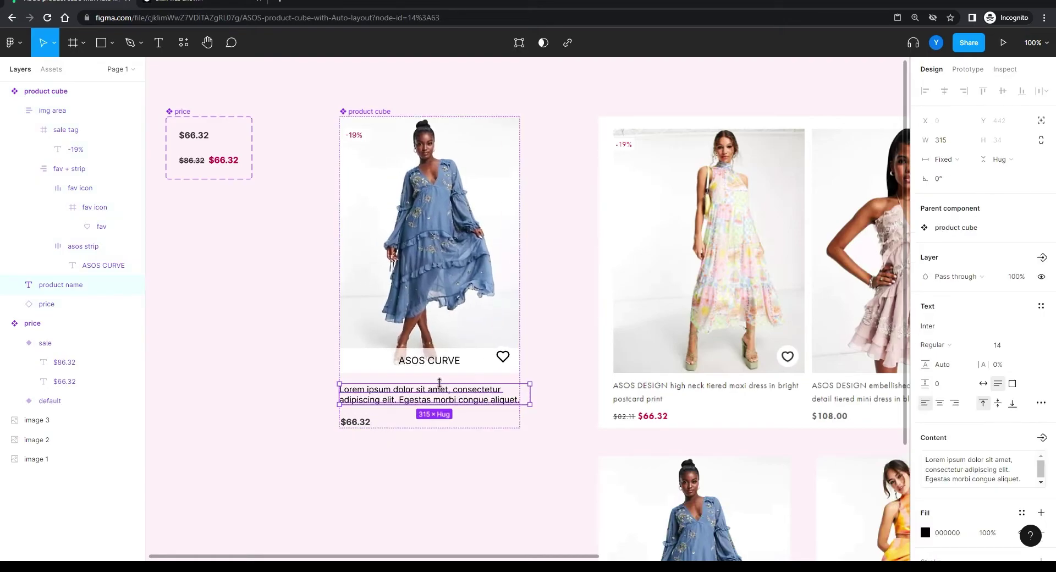
{"action": "left_click", "coordinate": [948, 160]}
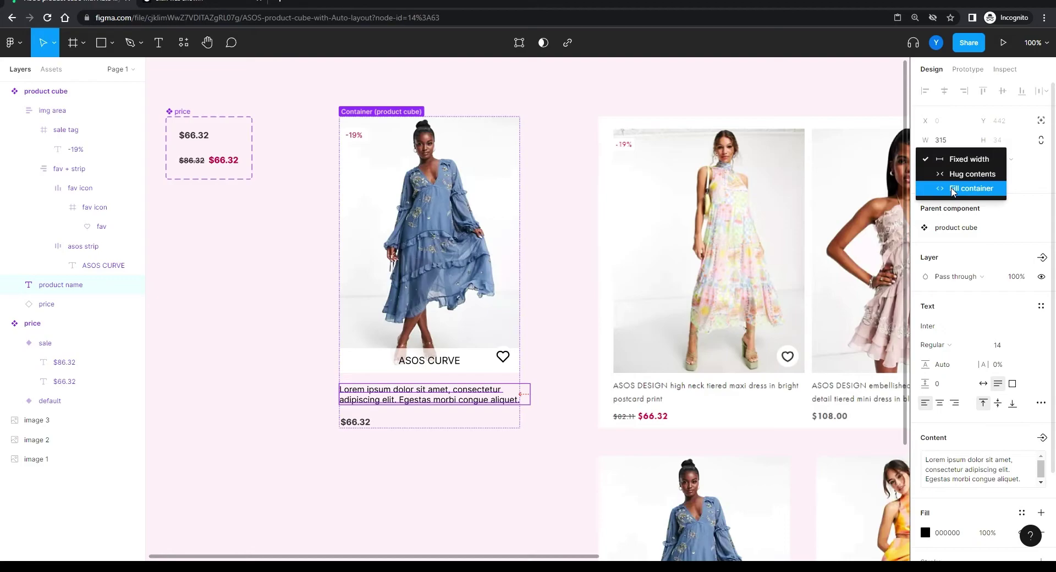
{"action": "left_click", "coordinate": [952, 189]}
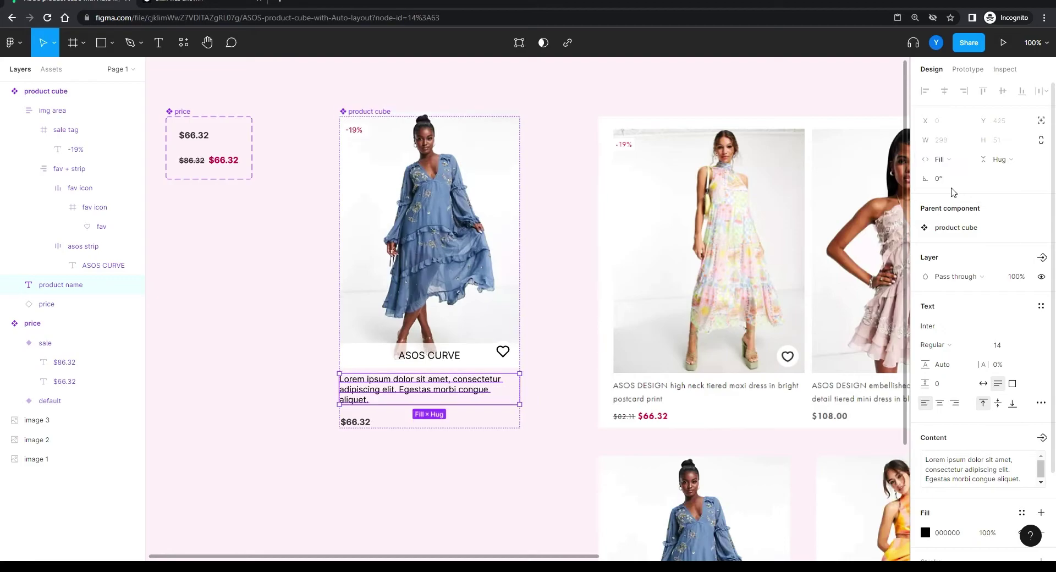
{"action": "left_click", "coordinate": [252, 352]}
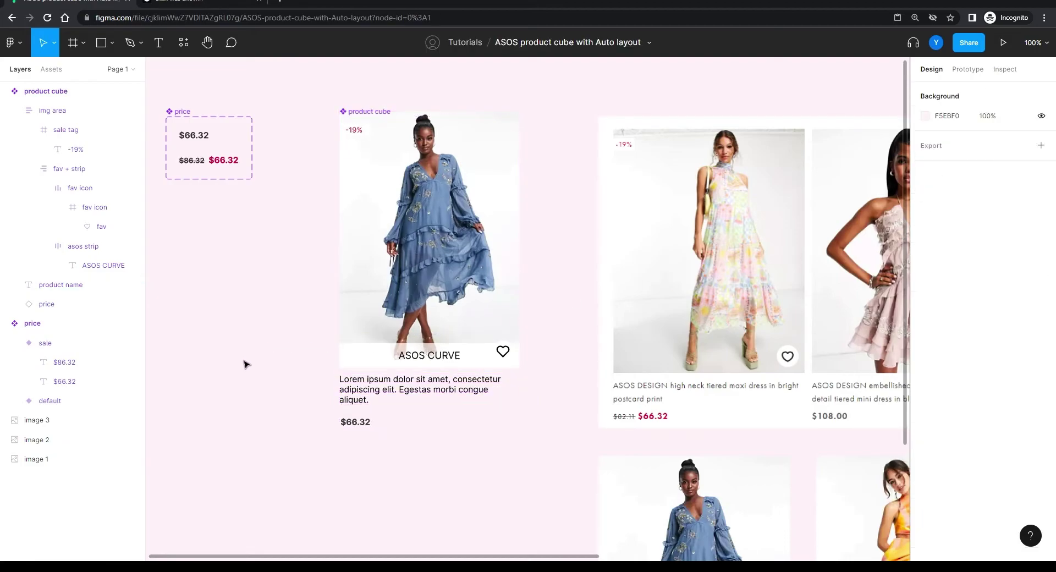
Step: Shrink the product cube component's height to about 327
{"action": "left_click", "coordinate": [359, 112]}
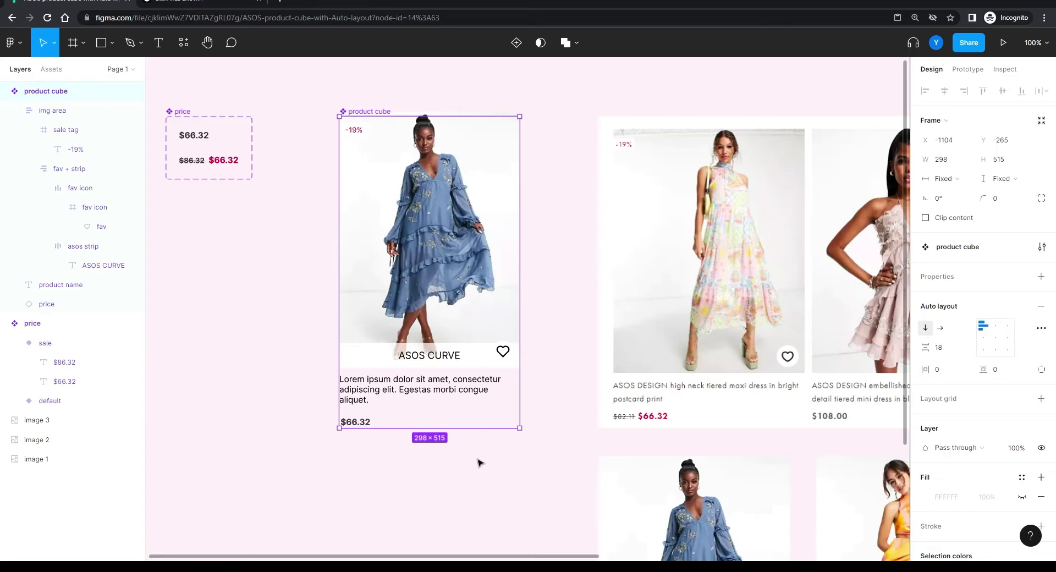
{"action": "left_click_drag", "start_coordinate": [490, 428], "coordinate": [490, 314]}
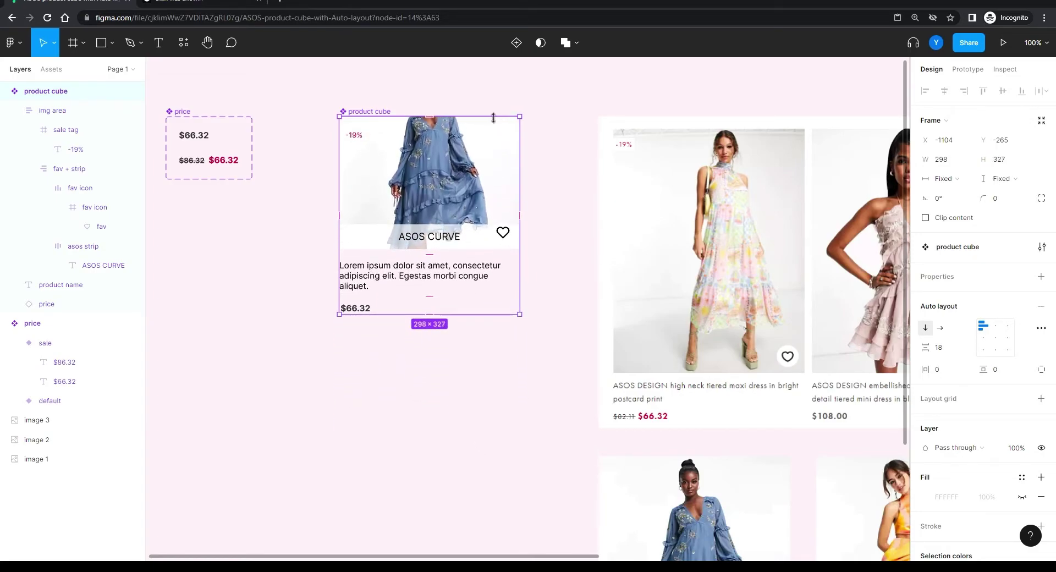
Step: Stretch the product cube component's height to about 515 and make its FFFFFF fill visible
{"action": "left_click_drag", "start_coordinate": [500, 314], "coordinate": [496, 429]}
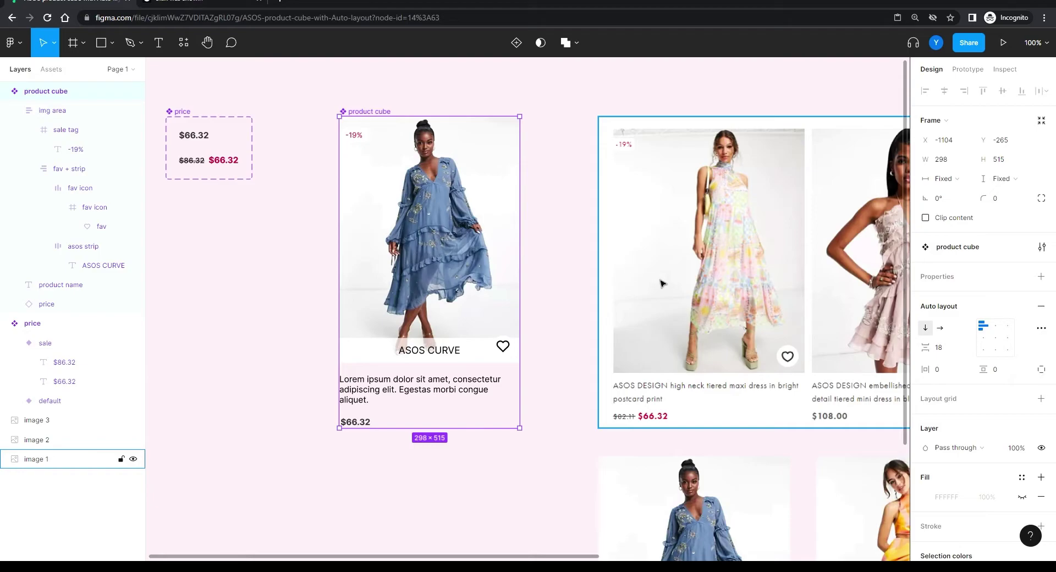
{"action": "left_click", "coordinate": [1022, 498]}
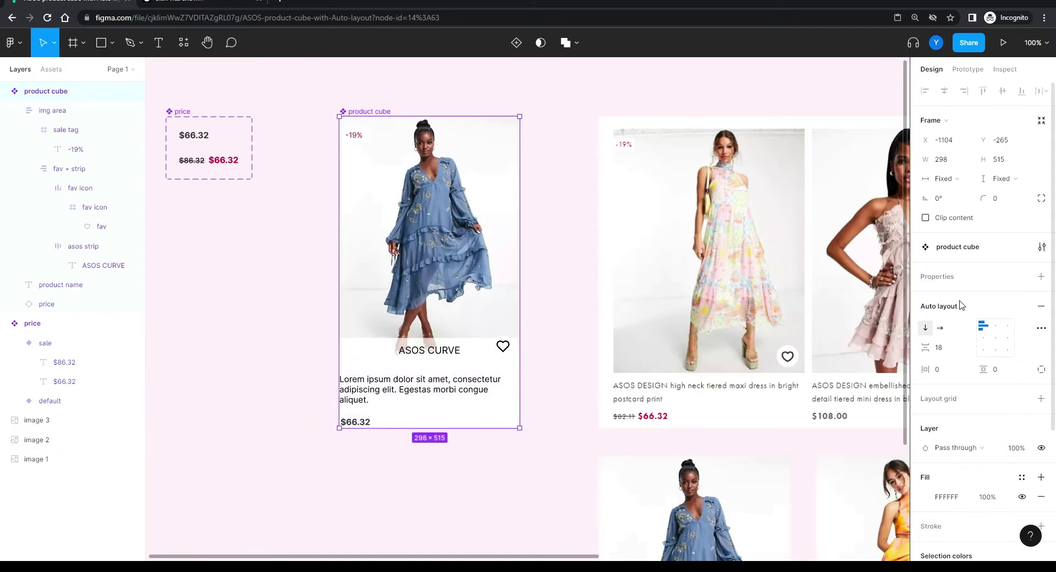
Step: Set both the horizontal and the vertical auto layout padding of the product cube to 10
{"action": "left_click", "coordinate": [1007, 370]}
{"action": "type", "text": "10"}
{"action": "key", "text": "shift+Tab"}
{"action": "type", "text": "10"}
{"action": "key", "text": "Return"}
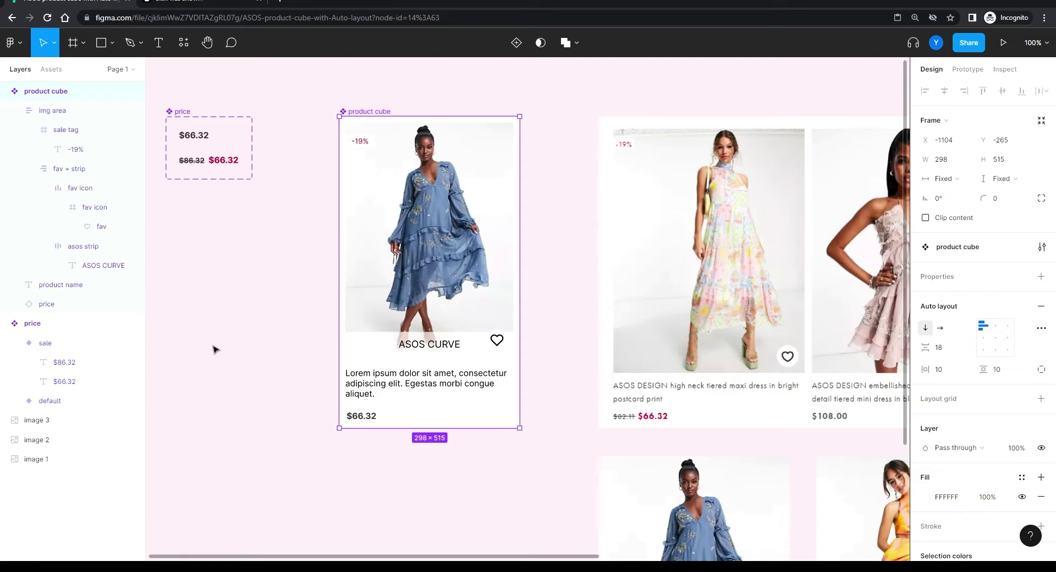
Step: Widen the product cube to about 366 and set its height to hug contents
{"action": "left_click_drag", "start_coordinate": [520, 429], "coordinate": [560, 429]}
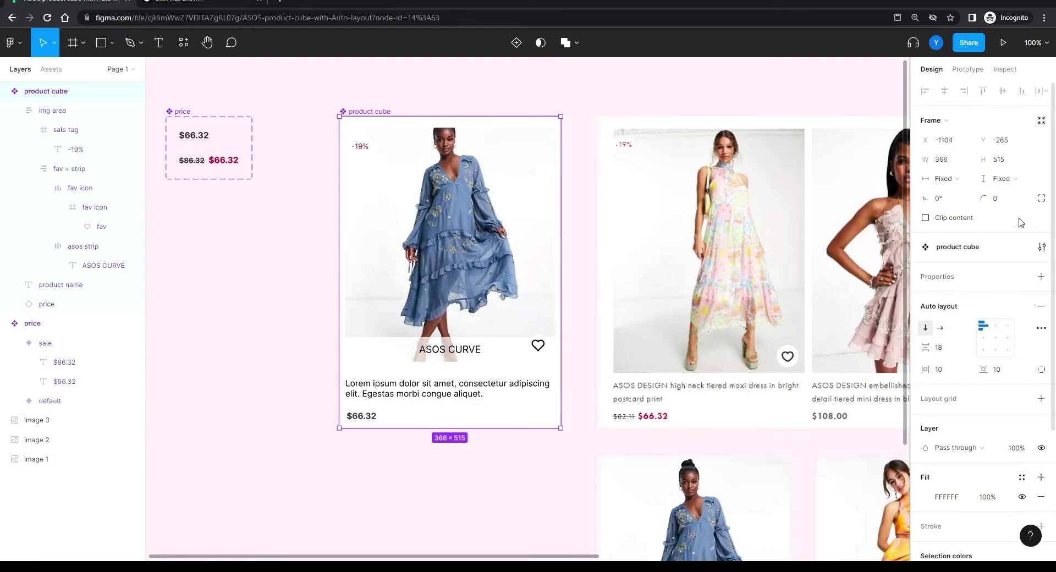
{"action": "left_click", "coordinate": [1002, 179]}
{"action": "left_click", "coordinate": [1009, 193]}
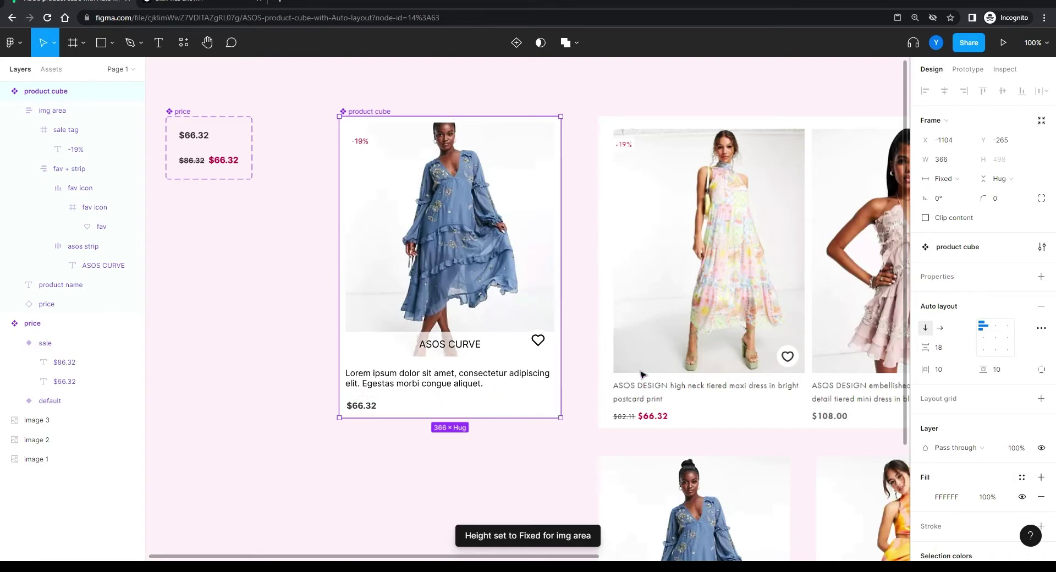
Step: Resize the product cube to about 330 × 515 and place it between the price component and the reference image
{"action": "left_click_drag", "start_coordinate": [523, 421], "coordinate": [524, 431]}
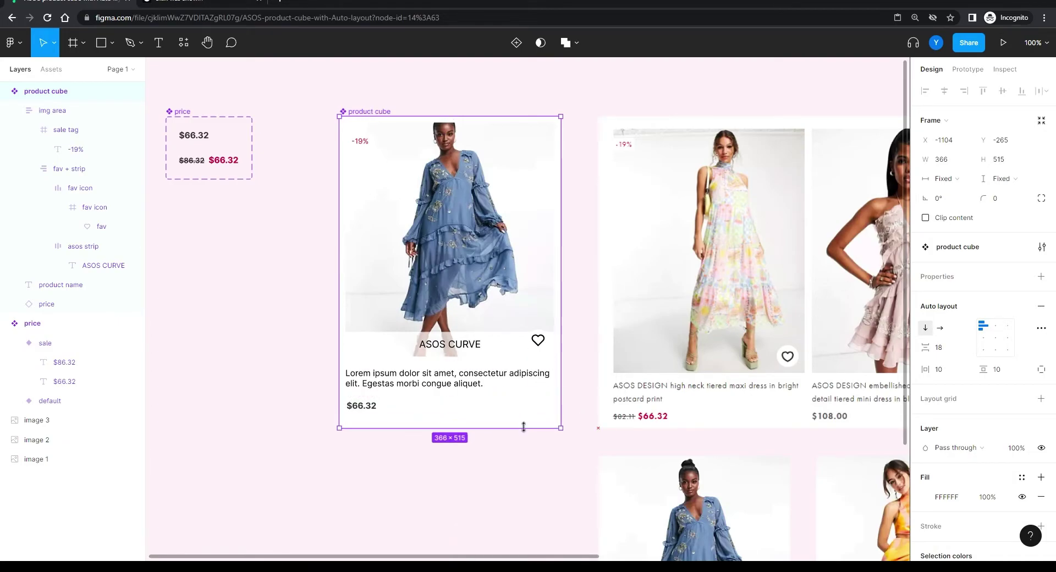
{"action": "left_click", "coordinate": [1001, 181]}
{"action": "left_click", "coordinate": [275, 237]}
{"action": "left_click_drag", "start_coordinate": [357, 113], "coordinate": [623, 159]}
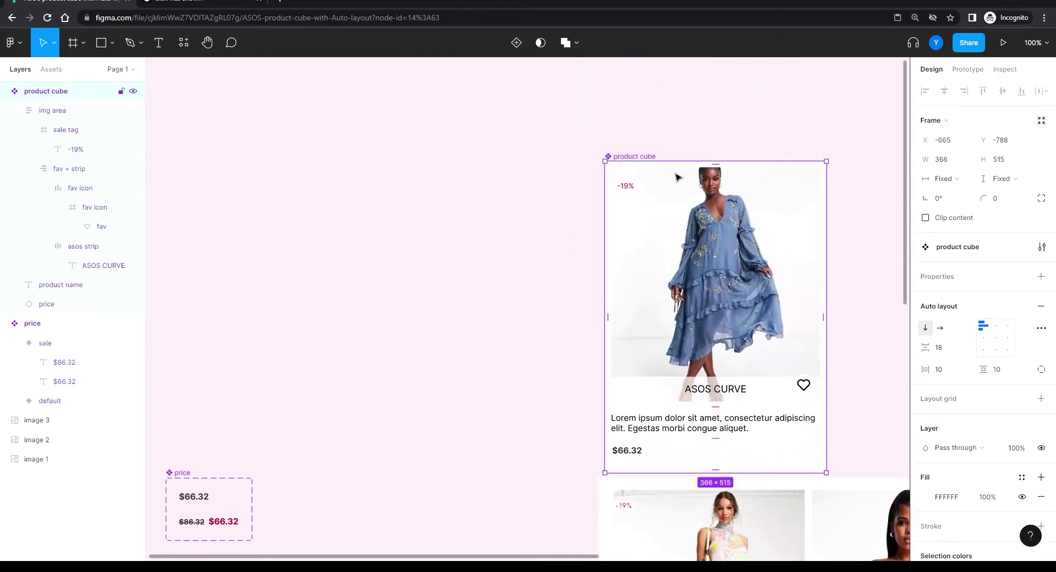
{"action": "left_click_drag", "start_coordinate": [826, 278], "coordinate": [805, 279]}
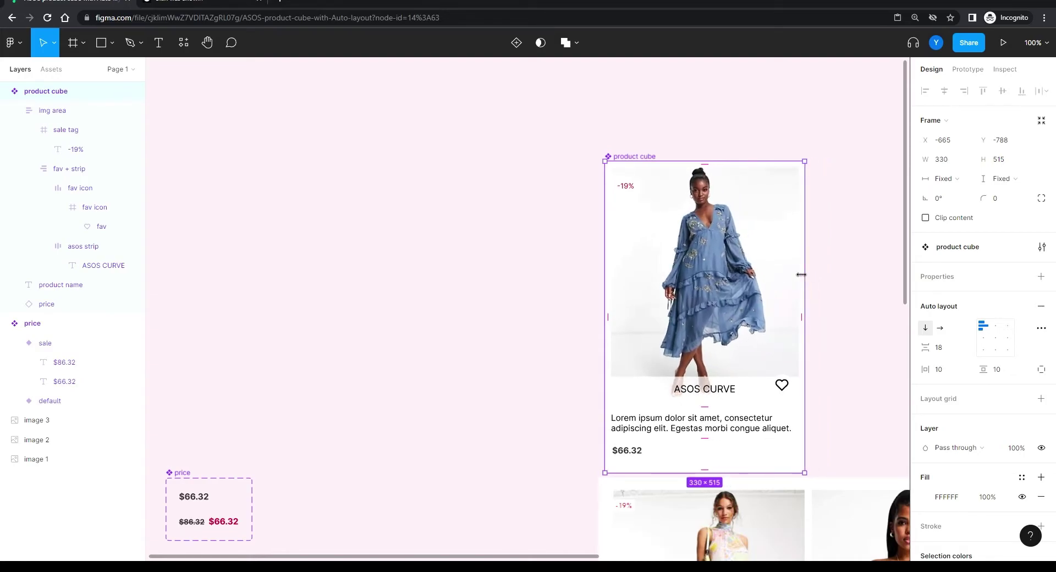
{"action": "left_click_drag", "start_coordinate": [625, 153], "coordinate": [363, 122]}
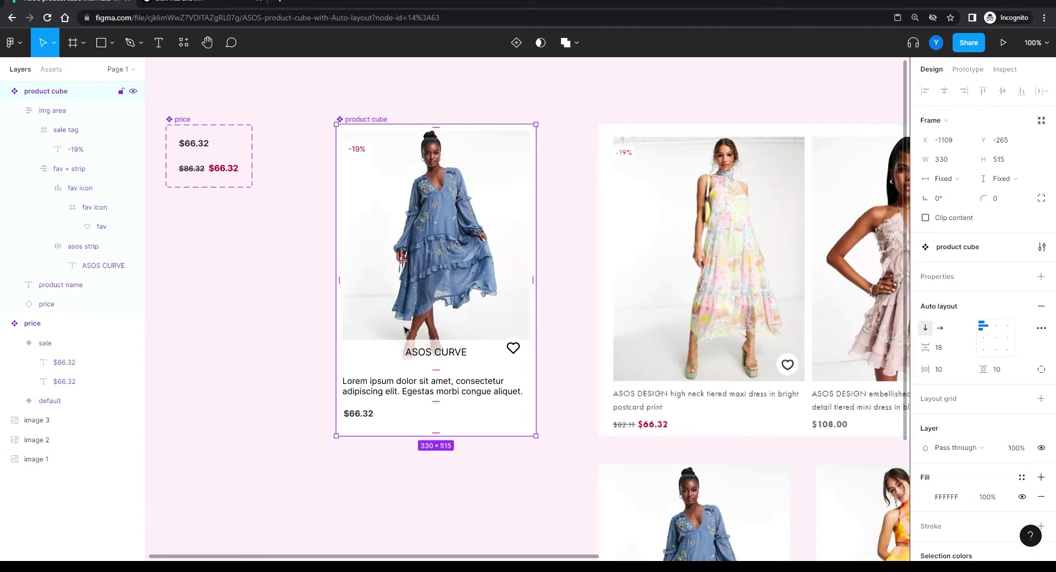
Step: Set the height of the 330-wide product cube to hug contents
{"action": "double_click", "coordinate": [363, 392]}
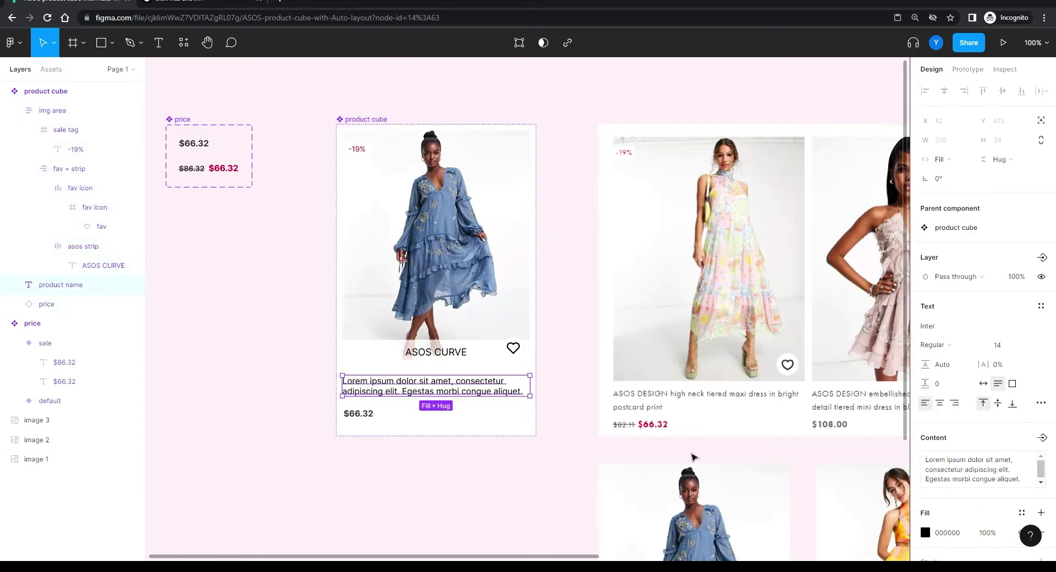
{"action": "left_click", "coordinate": [540, 248]}
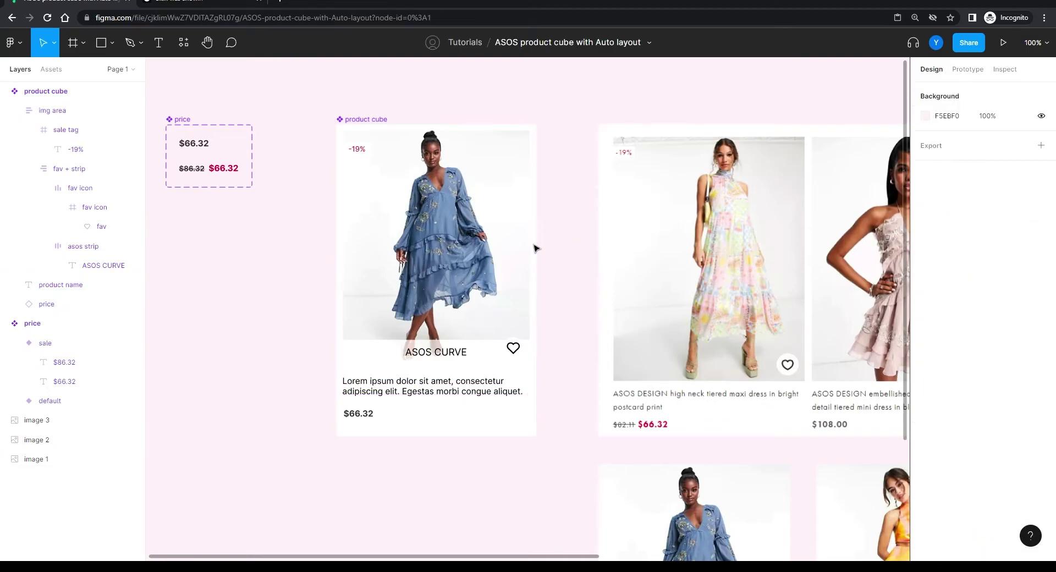
{"action": "left_click", "coordinate": [352, 121]}
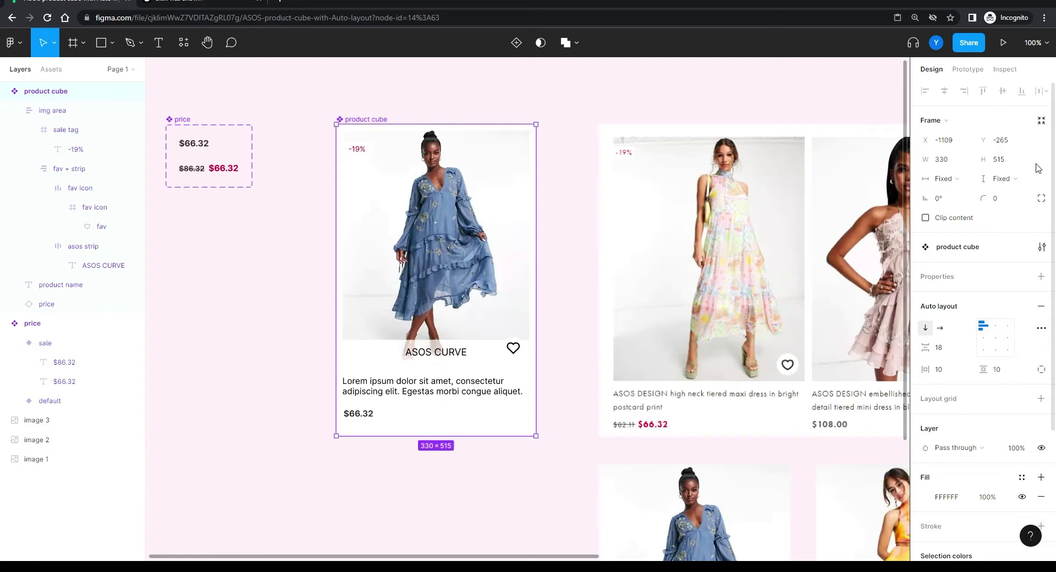
{"action": "left_click", "coordinate": [999, 179]}
{"action": "left_click", "coordinate": [995, 194]}
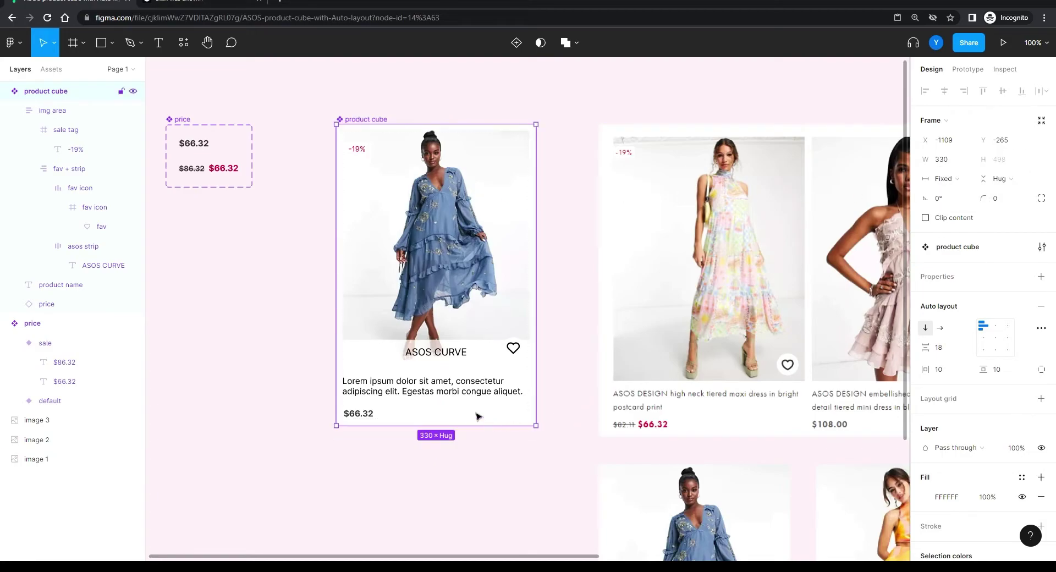
Step: Set the img area's height to fill the container and stretch the product cube's height to about 515
{"action": "left_click", "coordinate": [448, 300]}
{"action": "left_click", "coordinate": [1001, 179]}
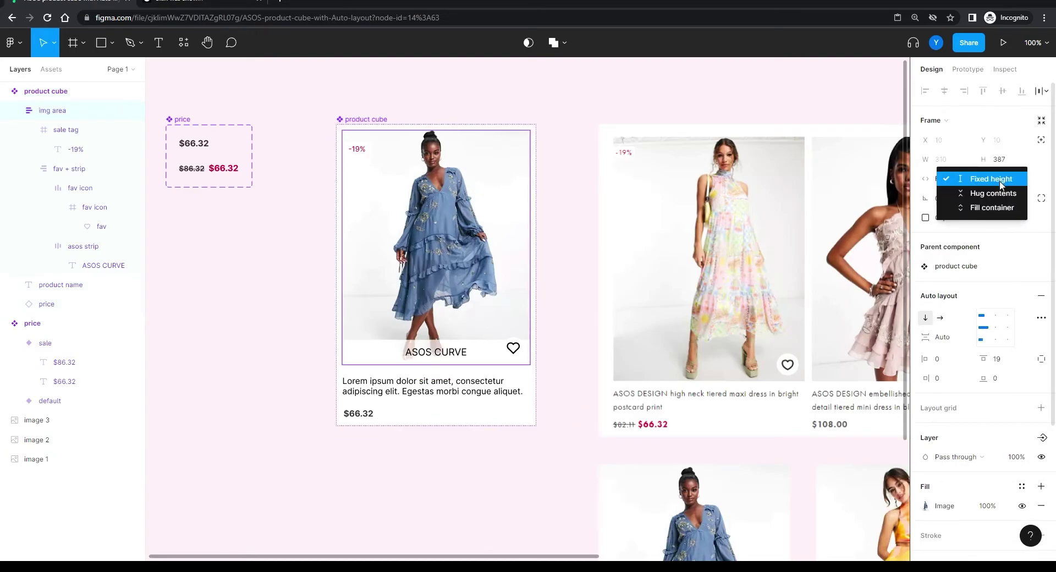
{"action": "left_click", "coordinate": [999, 209]}
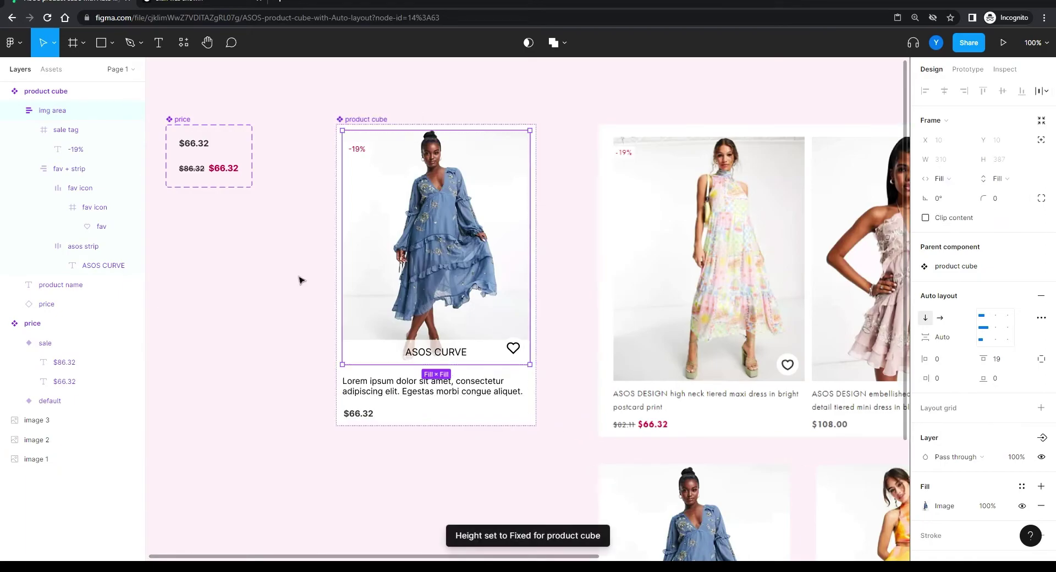
{"action": "left_click", "coordinate": [404, 367]}
{"action": "left_click_drag", "start_coordinate": [405, 426], "coordinate": [404, 436]}
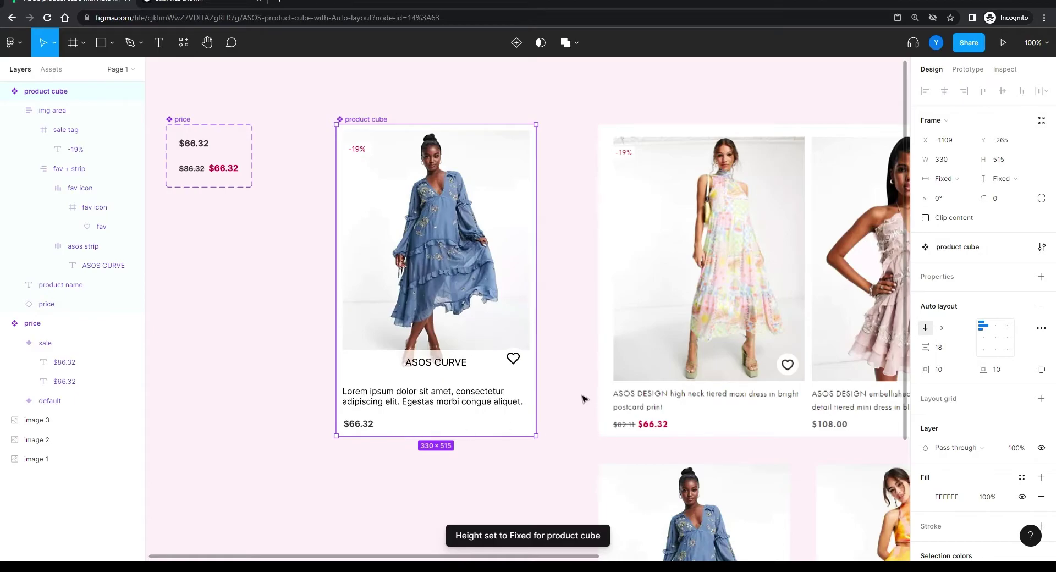
Step: Narrow the product cube's width to about 320
{"action": "left_click", "coordinate": [576, 330]}
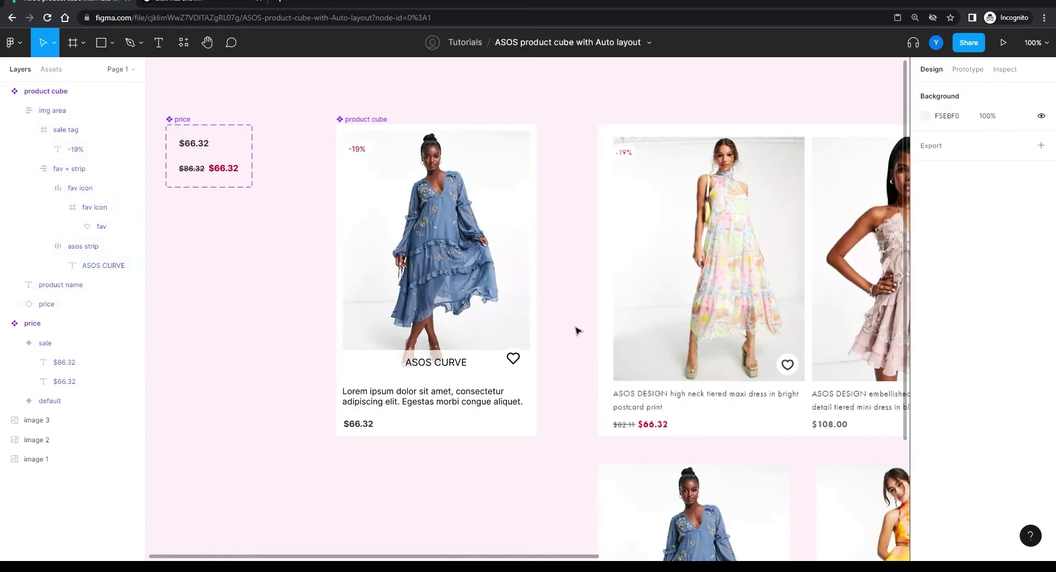
{"action": "left_click", "coordinate": [366, 120]}
{"action": "mouse_move", "coordinate": [536, 248]}
{"action": "left_mouse_down"}
{"action": "mouse_move", "coordinate": [521, 249]}
{"action": "mouse_move", "coordinate": [582, 249]}
{"action": "mouse_move", "coordinate": [488, 266]}
{"action": "mouse_move", "coordinate": [528, 266]}
{"action": "left_mouse_up"}
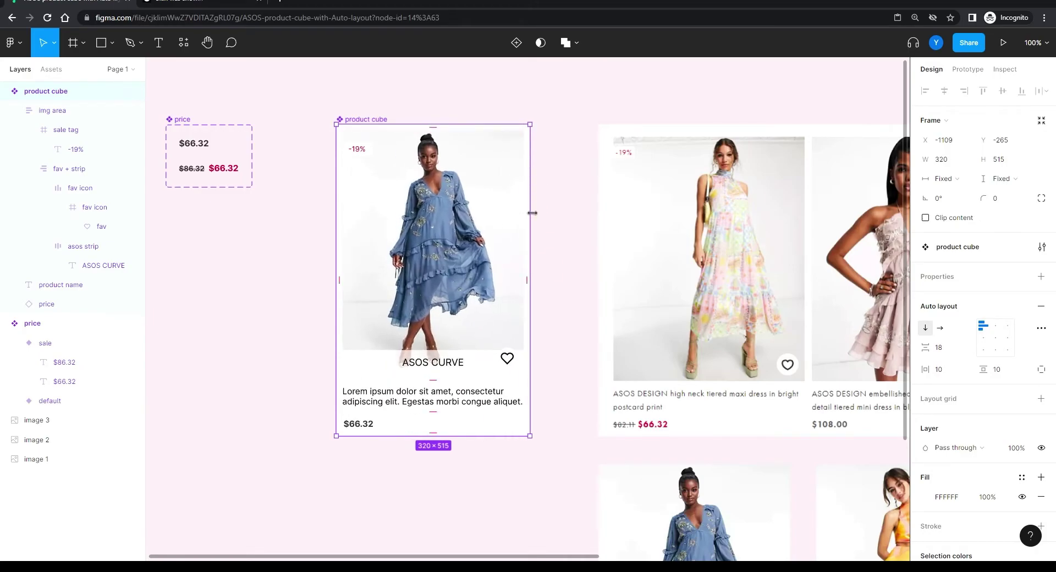
Step: Try narrowing the product cube's width to about 273 and 187, and undo both resizes
{"action": "left_click_drag", "start_coordinate": [533, 213], "coordinate": [502, 212]}
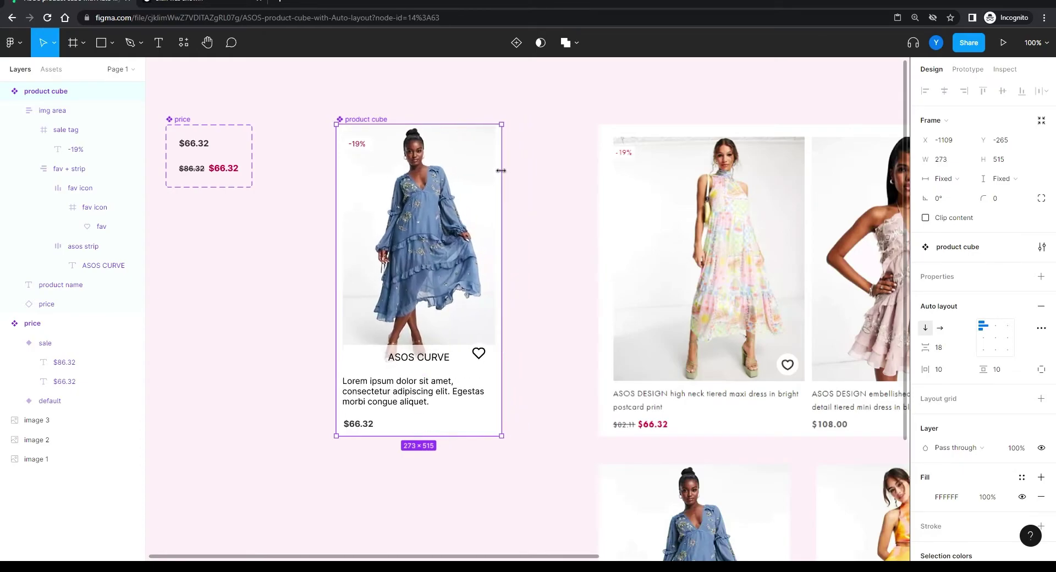
{"action": "left_click_drag", "start_coordinate": [502, 171], "coordinate": [450, 172]}
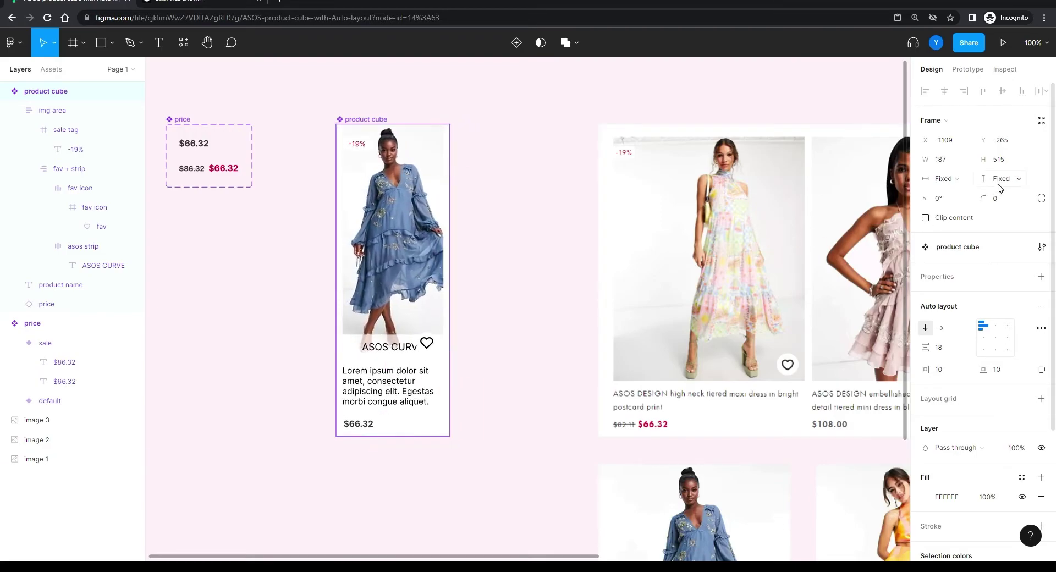
{"action": "key", "text": "ctrl+z"}
{"action": "key", "text": "ctrl+z"}
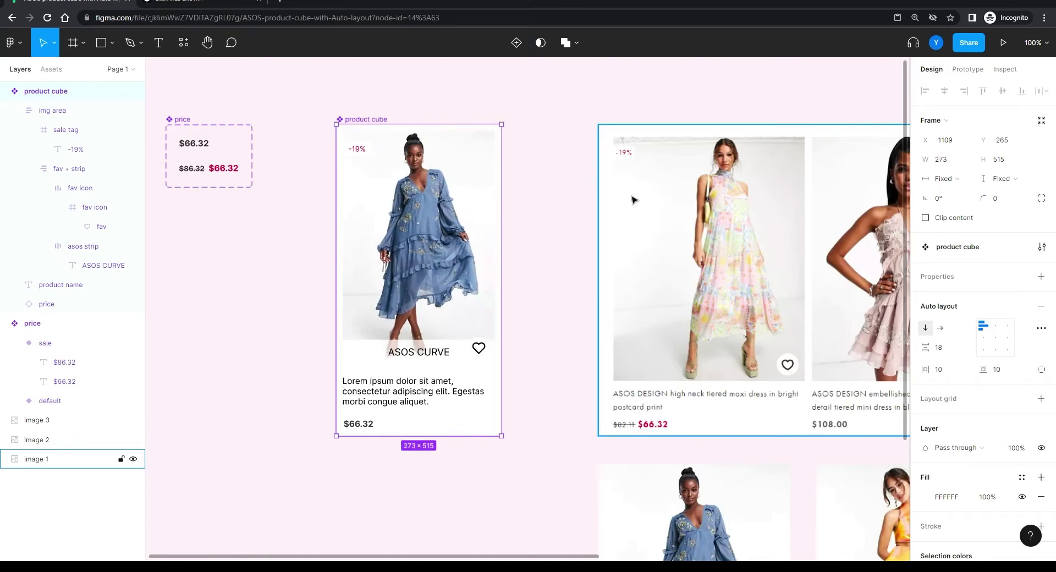
Step: Set the product cube's height to hug contents, and test its width at about 211 before widening it to about 333
{"action": "left_click", "coordinate": [1000, 179]}
{"action": "left_click", "coordinate": [1002, 197]}
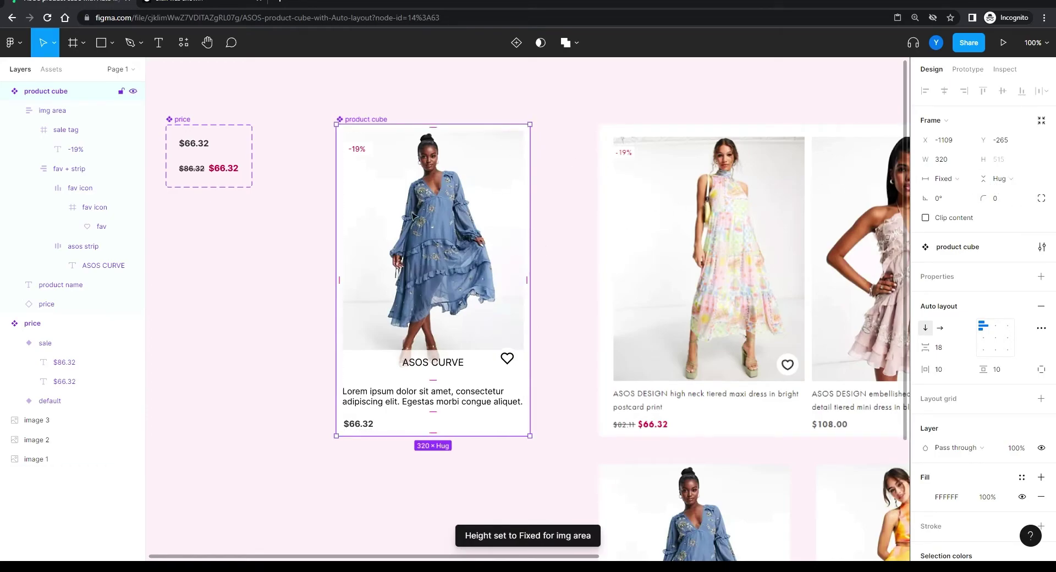
{"action": "left_click_drag", "start_coordinate": [530, 248], "coordinate": [465, 273]}
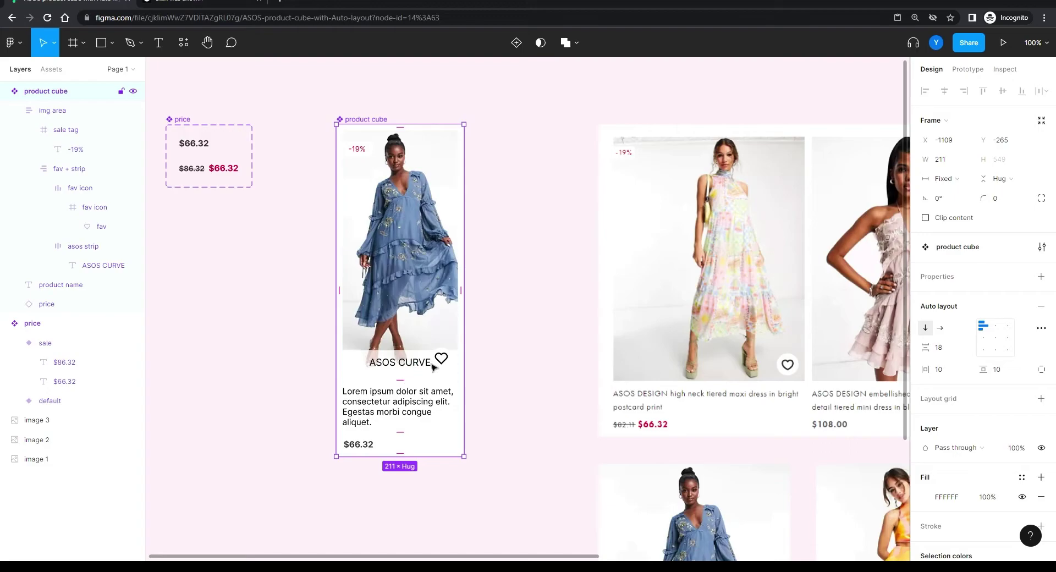
{"action": "left_click_drag", "start_coordinate": [466, 343], "coordinate": [537, 330]}
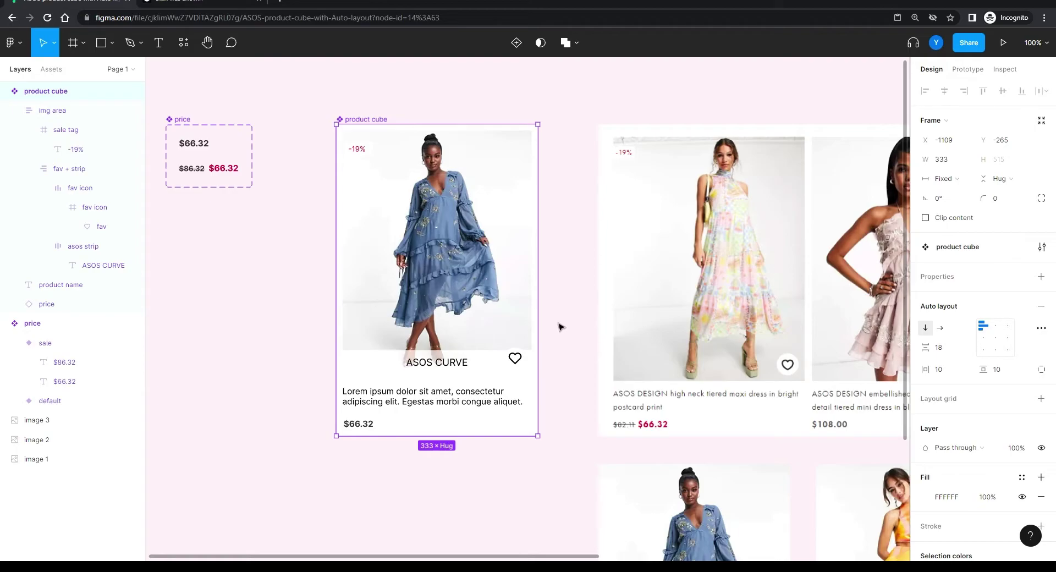
Step: Switch the price instance inside the product cube to the sale variant and back to default
{"action": "left_click", "coordinate": [361, 426]}
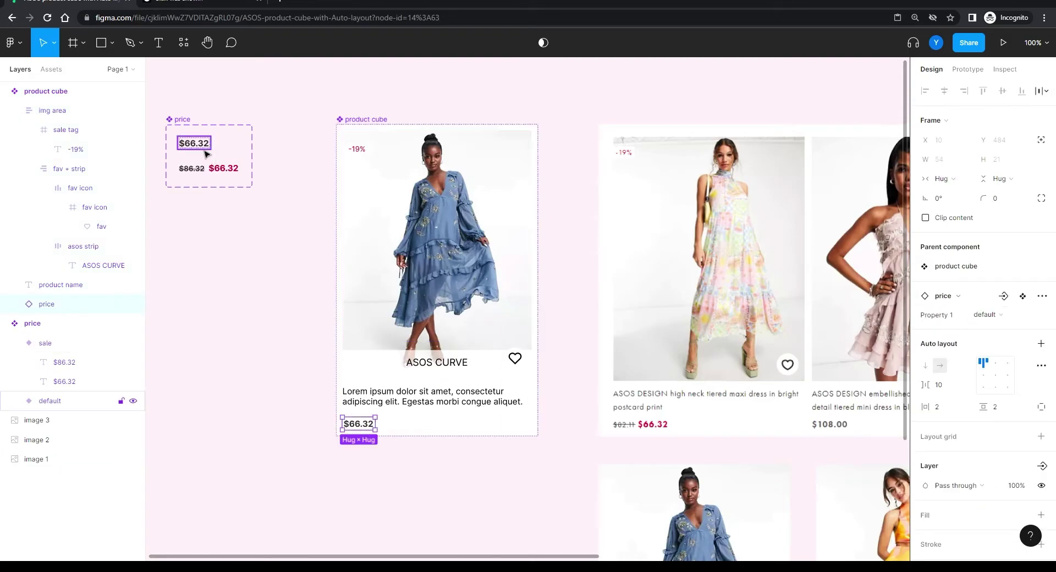
{"action": "left_click", "coordinate": [988, 315]}
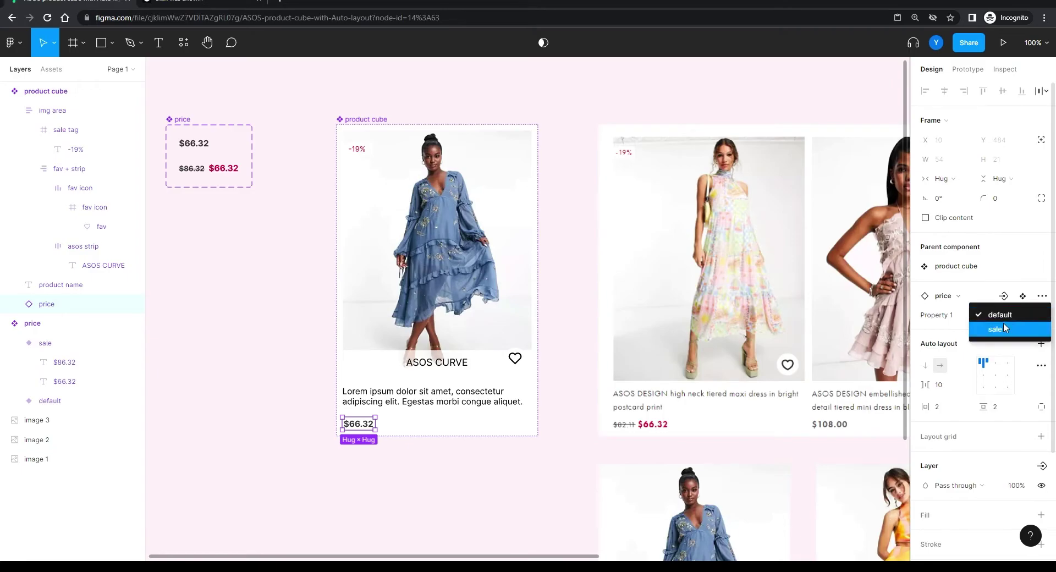
{"action": "left_click", "coordinate": [1004, 329]}
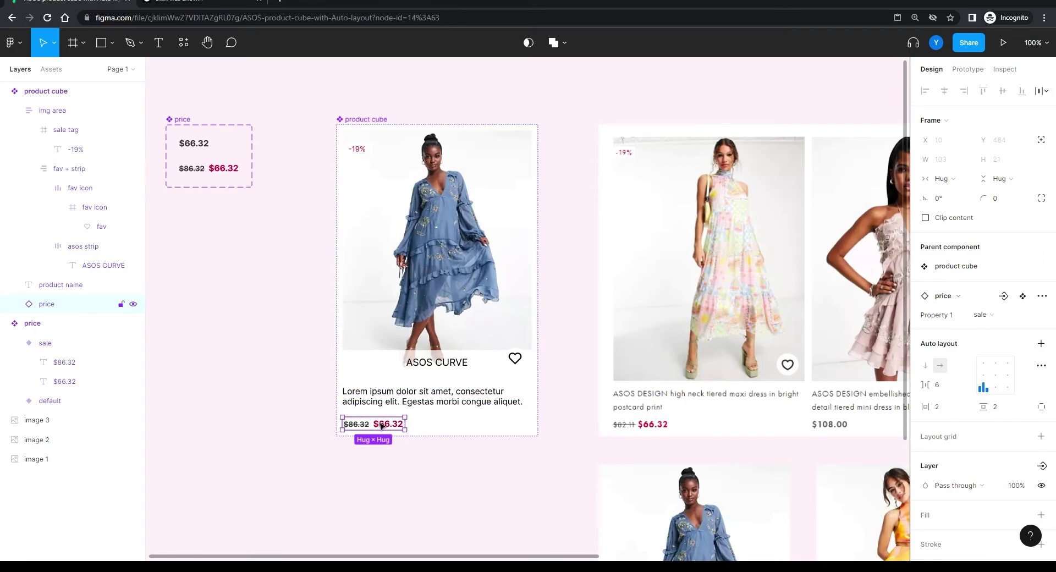
{"action": "left_click", "coordinate": [987, 314]}
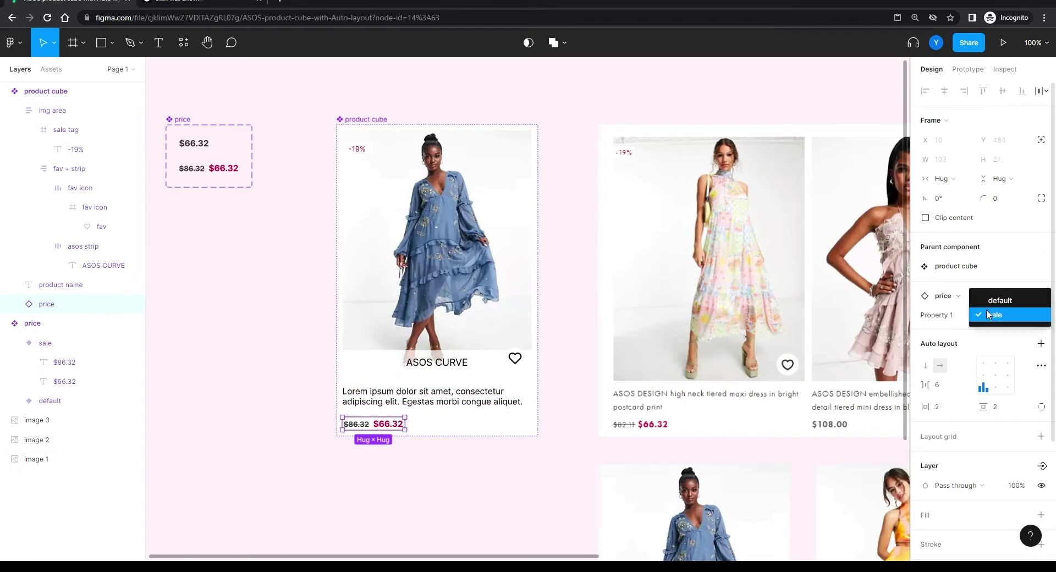
{"action": "left_click", "coordinate": [996, 301]}
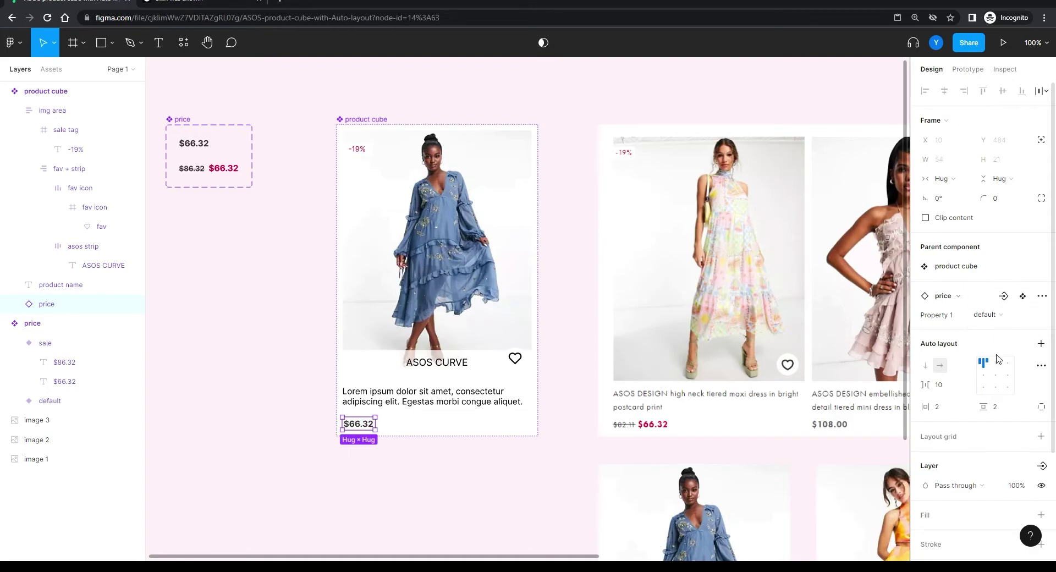
{"action": "left_click", "coordinate": [275, 326]}
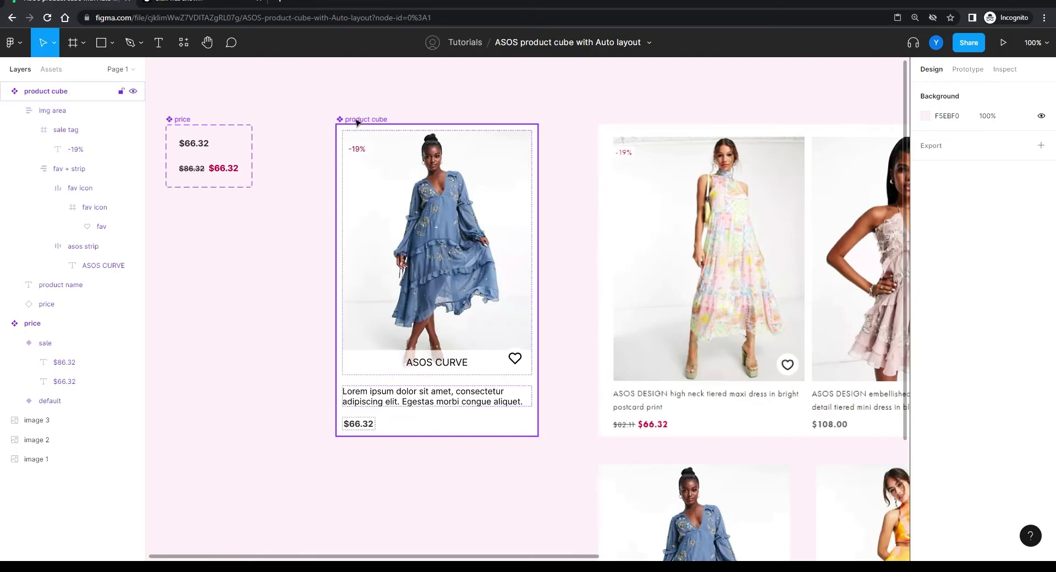
Step: Create a boolean component property named "Show sale tag" with value True for the visibility of the product cube's sale tag frame
{"action": "double_click", "coordinate": [363, 153]}
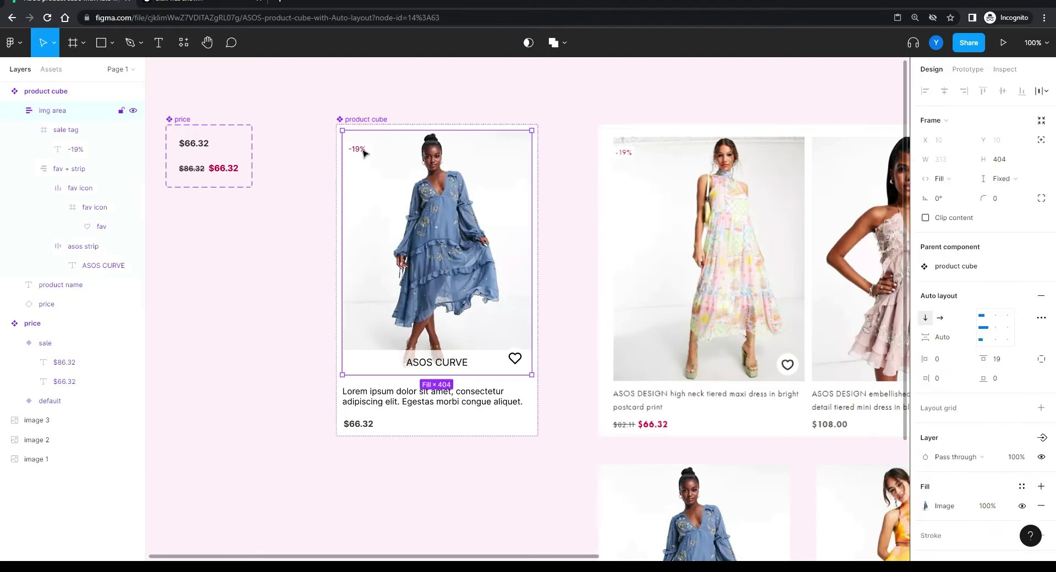
{"action": "left_click", "coordinate": [363, 153]}
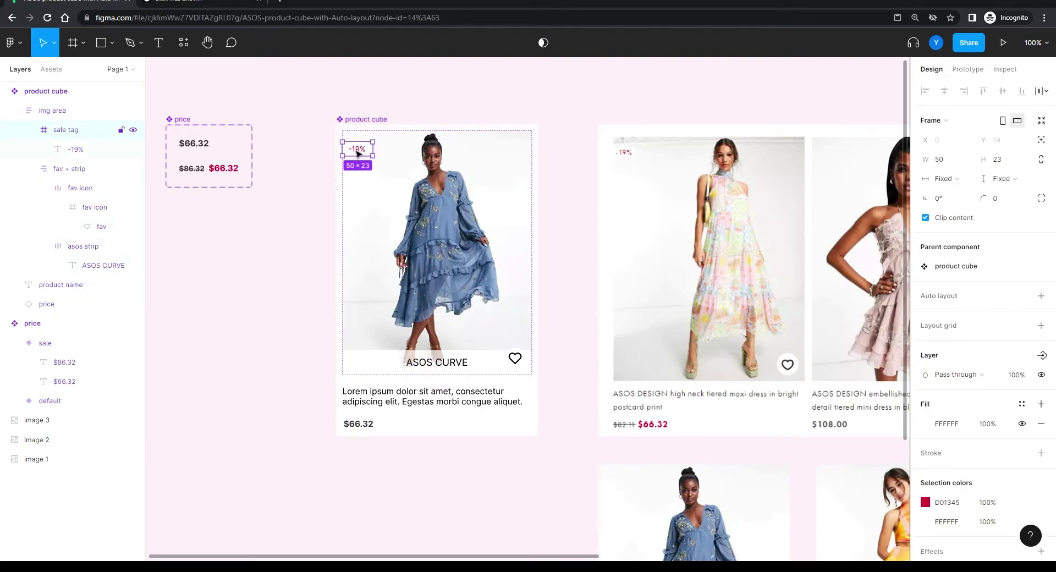
{"action": "left_click", "coordinate": [230, 341]}
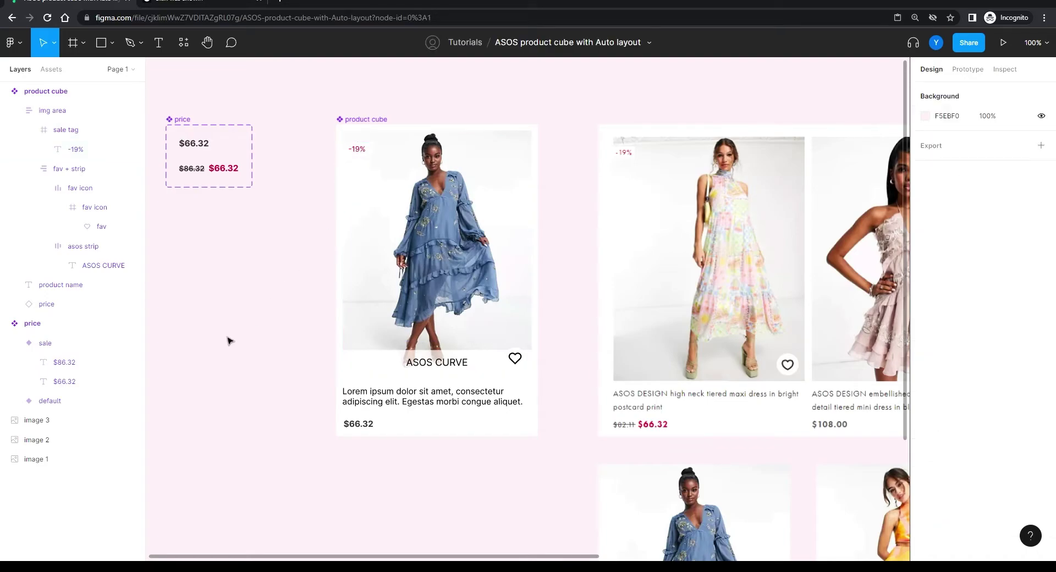
{"action": "left_click", "coordinate": [359, 150]}
{"action": "left_click", "coordinate": [359, 151]}
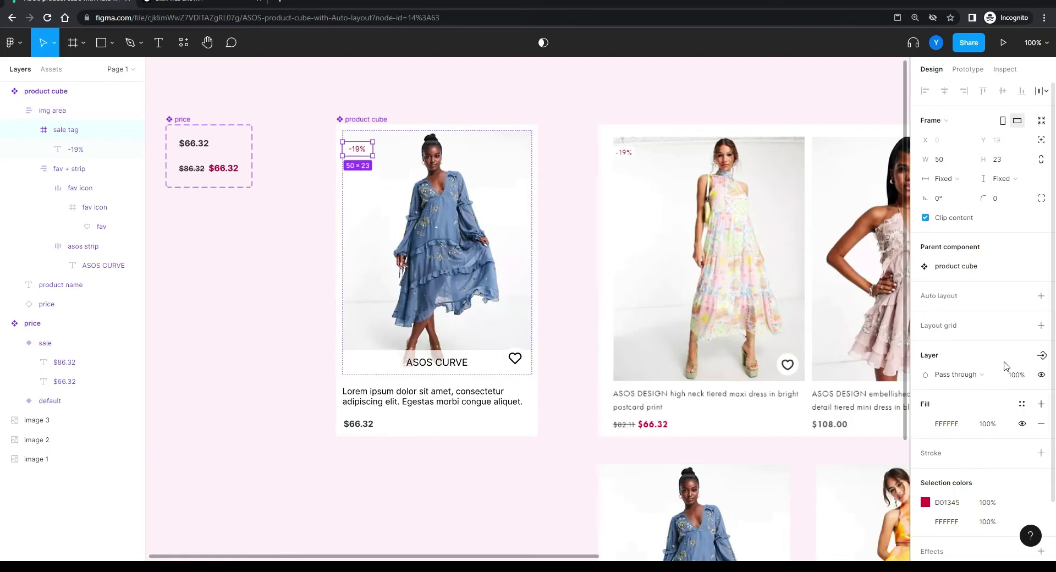
{"action": "left_click", "coordinate": [1043, 356]}
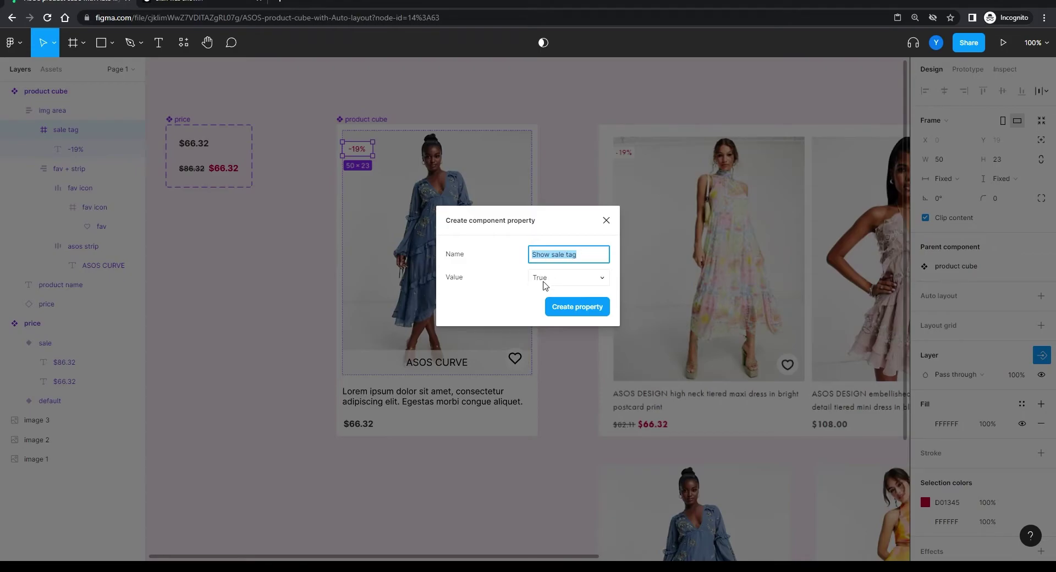
{"action": "left_click", "coordinate": [577, 307]}
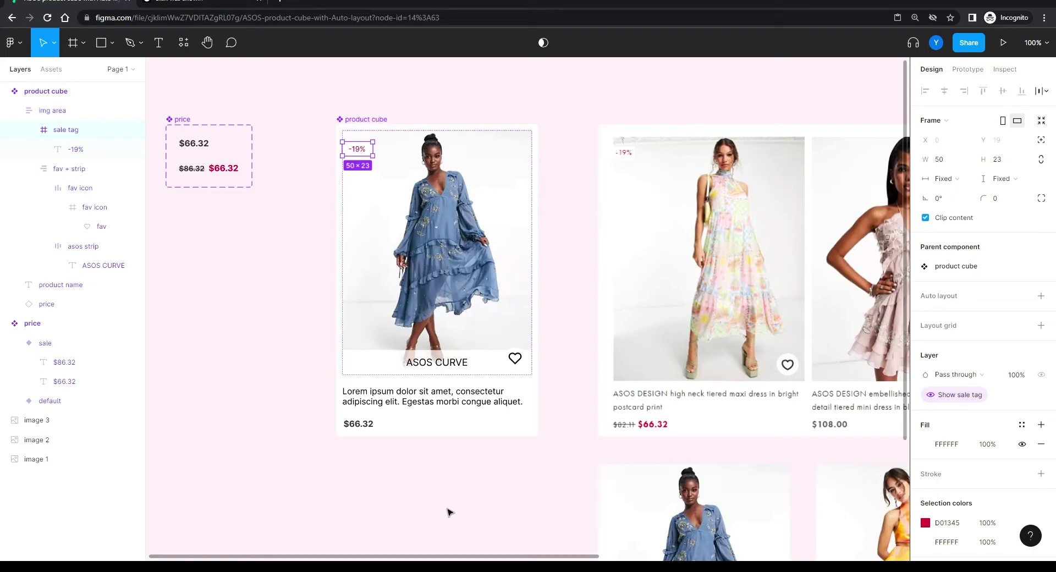
Step: Create a boolean component property named "Show asos strip" with value True for the visibility of the product cube's asos strip
{"action": "left_click", "coordinate": [378, 364]}
{"action": "double_click", "coordinate": [378, 364]}
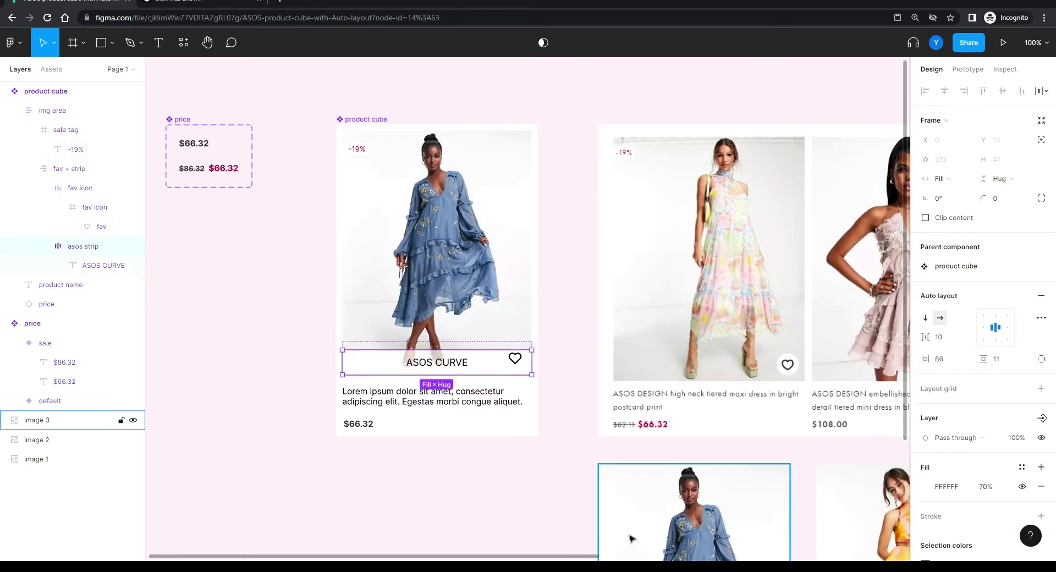
{"action": "left_click", "coordinate": [1041, 418]}
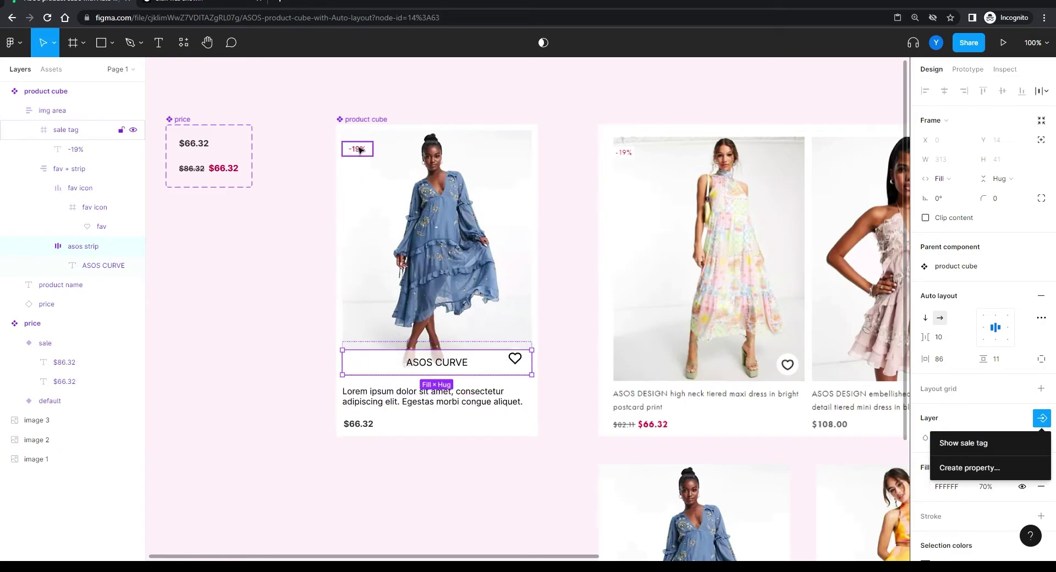
{"action": "left_click", "coordinate": [942, 470]}
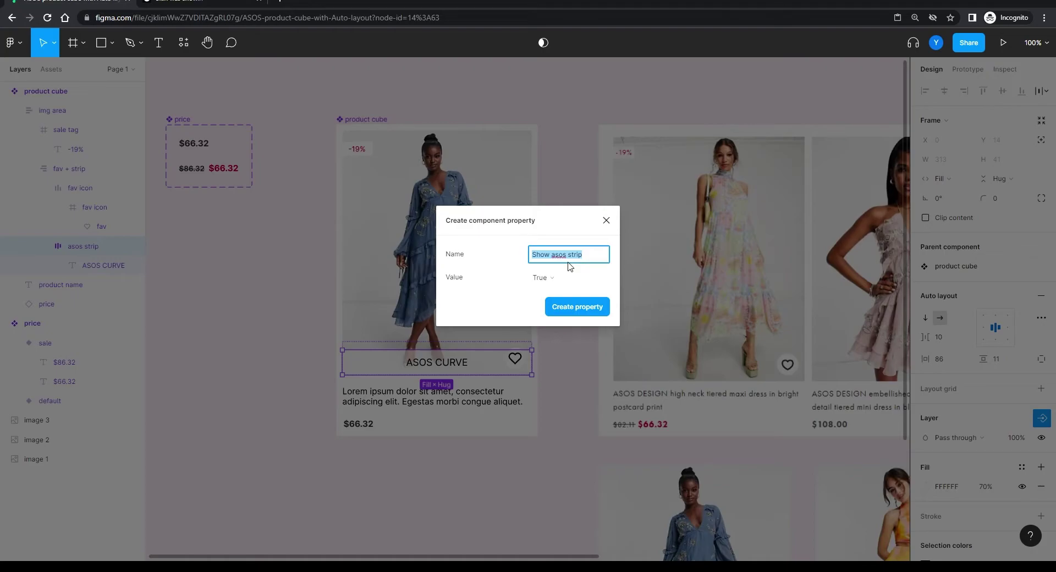
{"action": "left_click", "coordinate": [568, 309]}
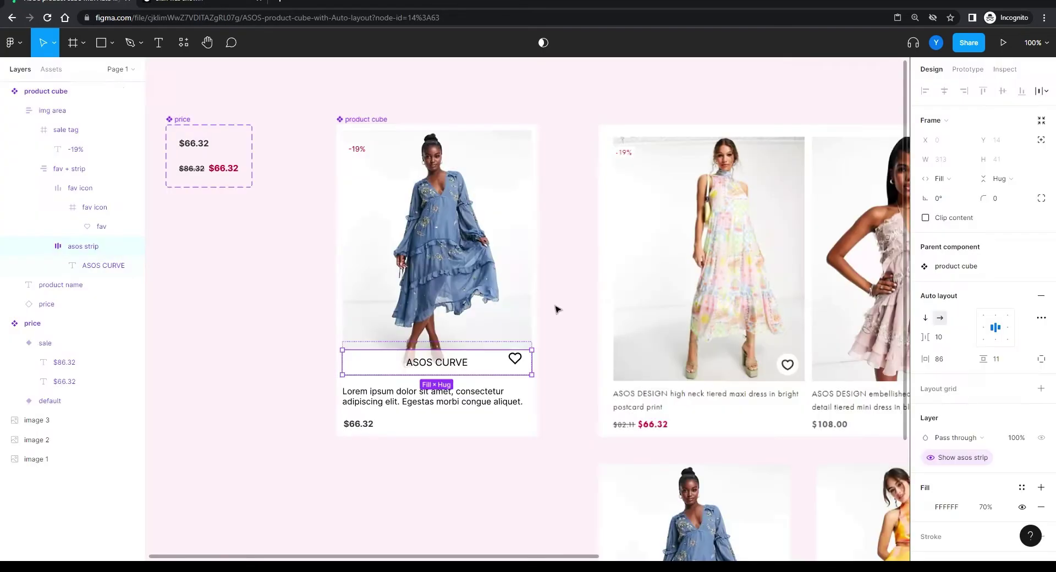
{"action": "left_click", "coordinate": [238, 355]}
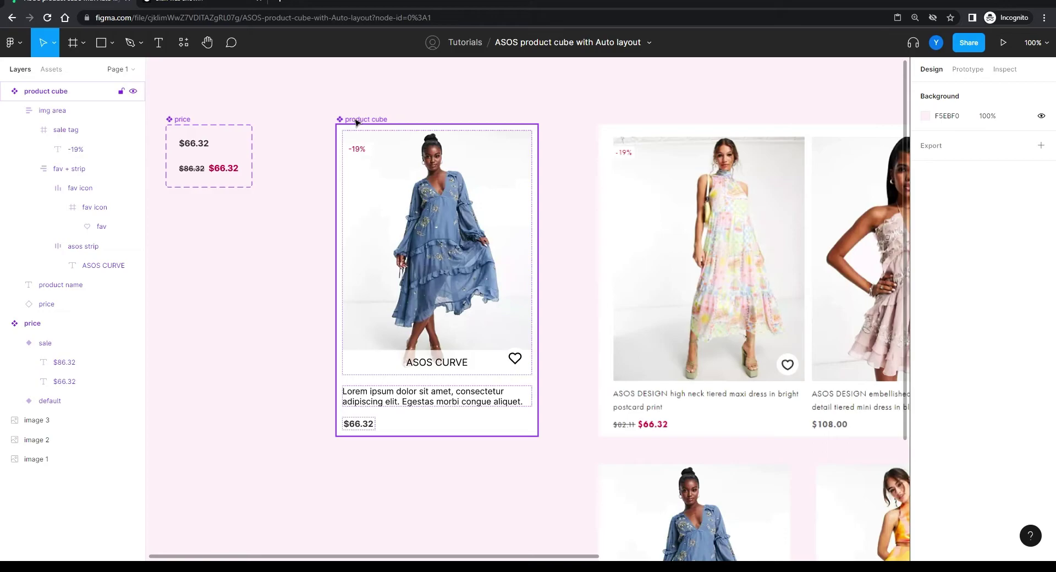
Step: Move the price variants further left and place an instance of the product cube component between them and the main component
{"action": "left_click", "coordinate": [127, 401]}
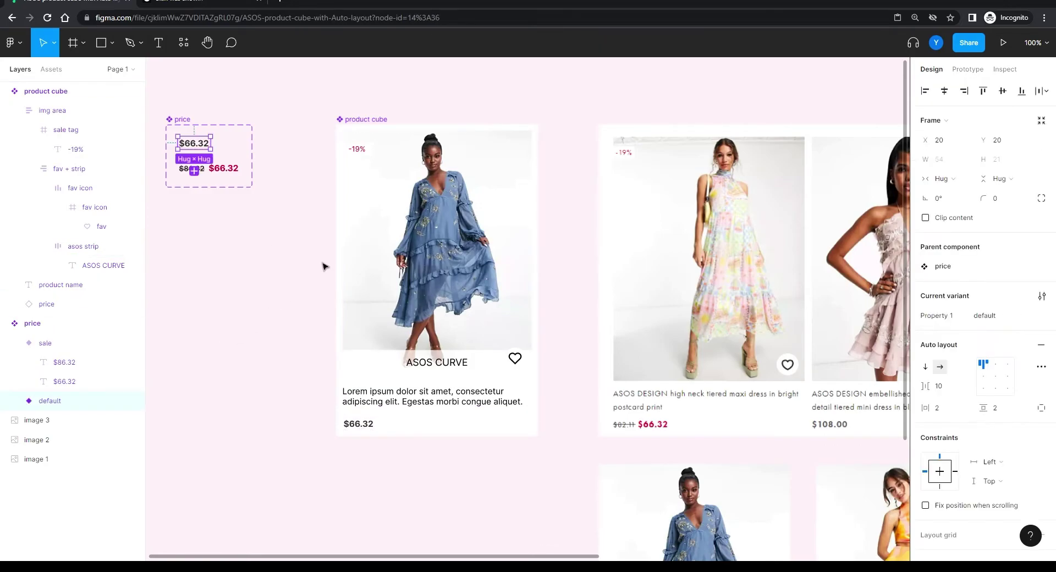
{"action": "left_click_drag", "start_coordinate": [219, 341], "coordinate": [253, 309]}
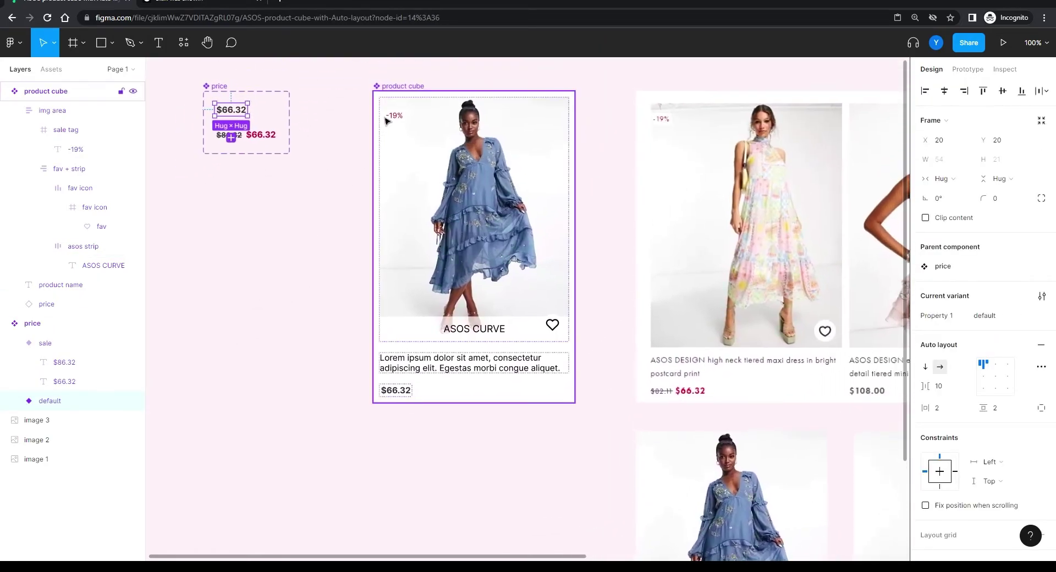
{"action": "left_click_drag", "start_coordinate": [296, 191], "coordinate": [508, 268]}
{"action": "left_click_drag", "start_coordinate": [429, 165], "coordinate": [166, 165]}
{"action": "left_click_drag", "start_coordinate": [603, 170], "coordinate": [342, 168]}
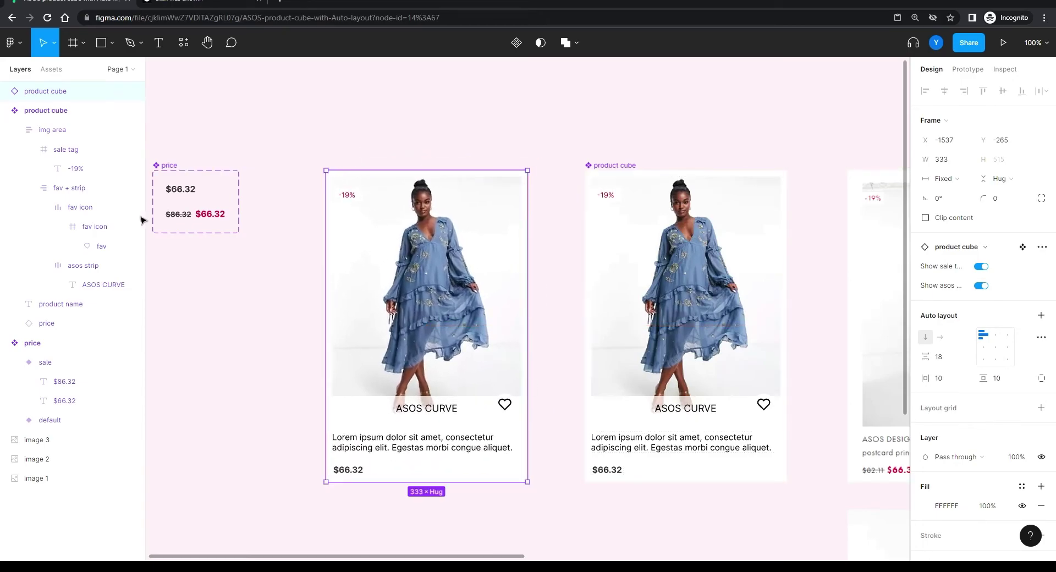
Step: Test the product cube instance's ASOS strip and sale tag visibility properties by switching each off and back on
{"action": "left_click", "coordinate": [5, 110]}
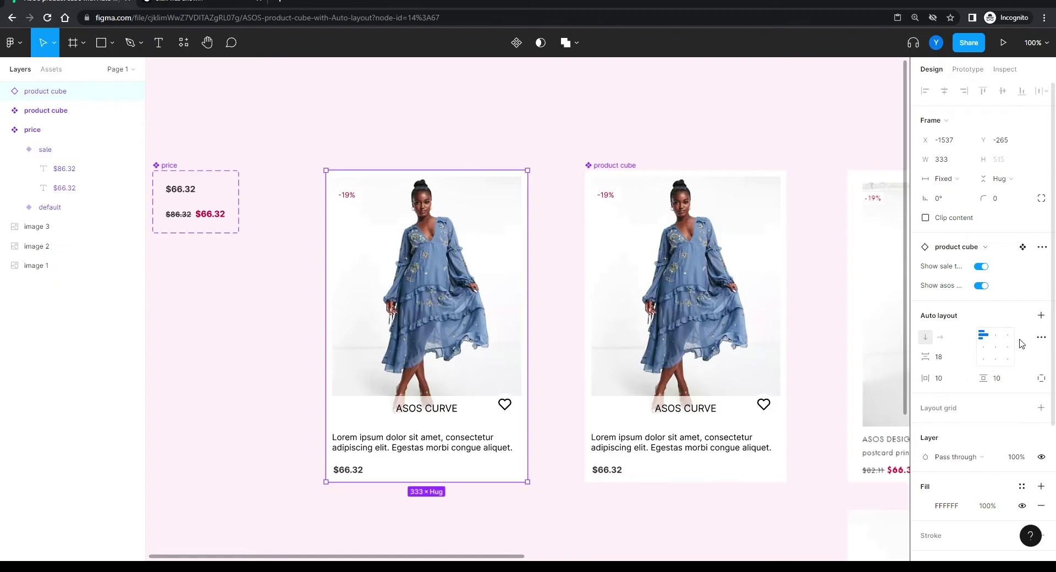
{"action": "left_click", "coordinate": [981, 286]}
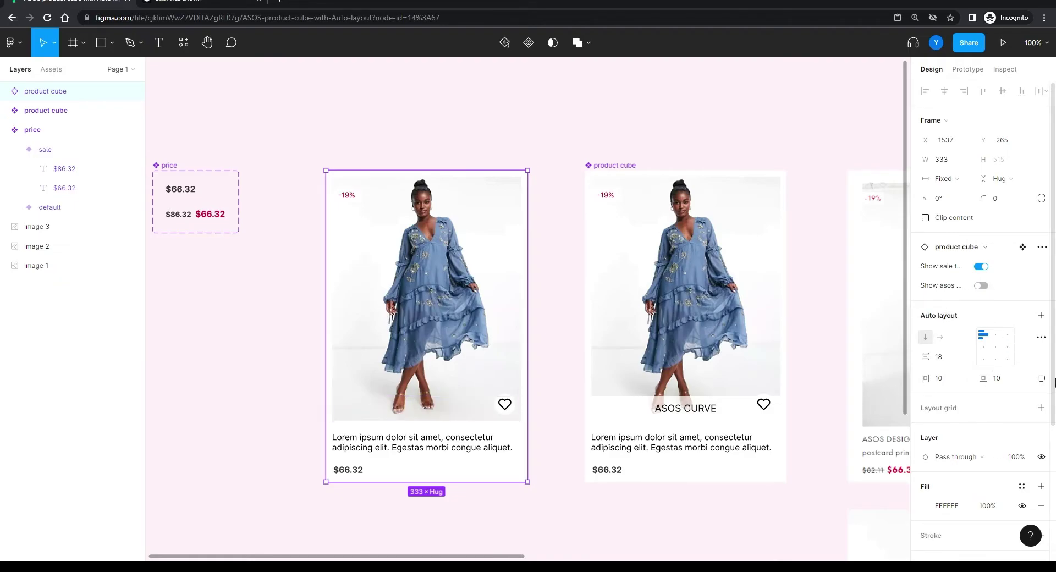
{"action": "left_click", "coordinate": [981, 285]}
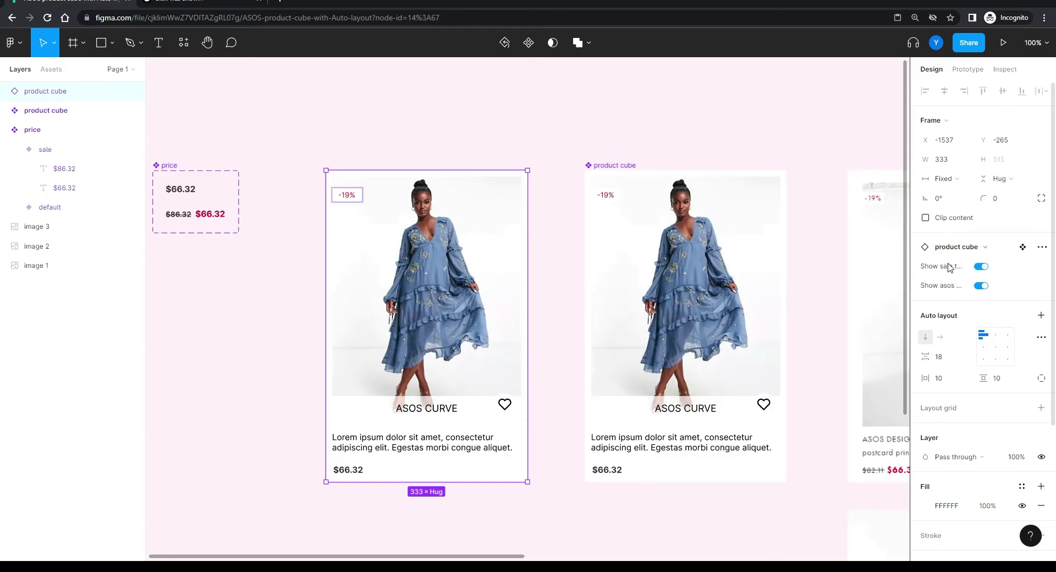
{"action": "left_click", "coordinate": [981, 267]}
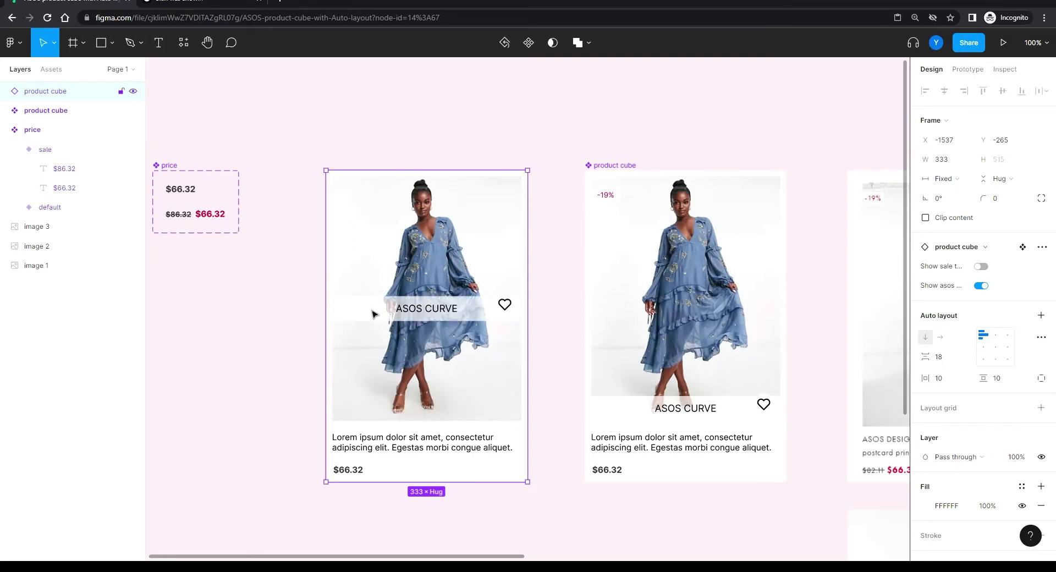
{"action": "left_click", "coordinate": [982, 267]}
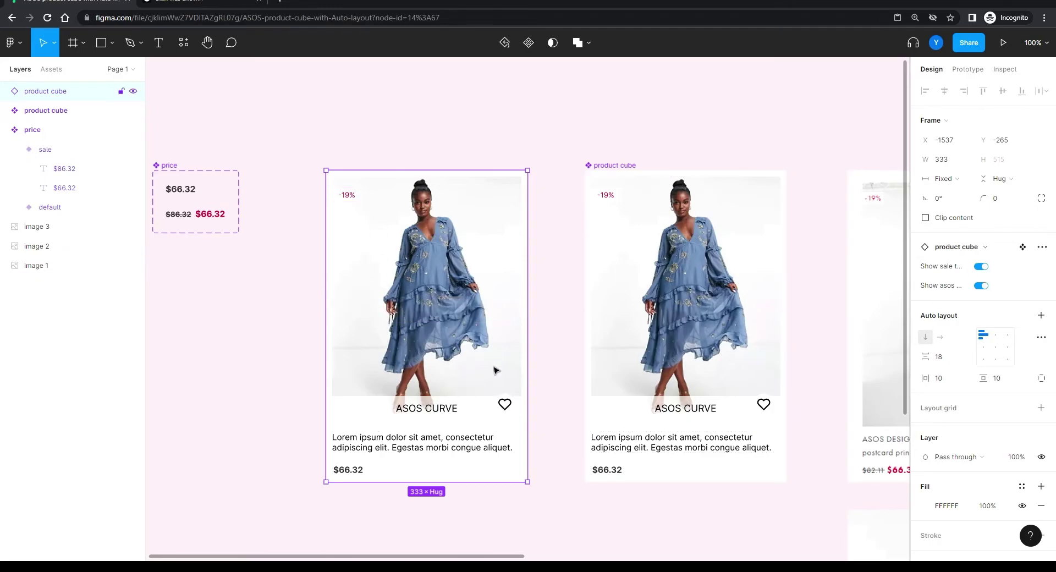
Step: Set the vertical resizing of the fav + strip frame in the main product cube component to Fill container
{"action": "scroll", "coordinate": [459, 341], "scroll_direction": "down", "scroll_amount": 1}
{"action": "scroll", "coordinate": [459, 341], "scroll_direction": "left", "scroll_amount": 1}
{"action": "left_click", "coordinate": [458, 213]}
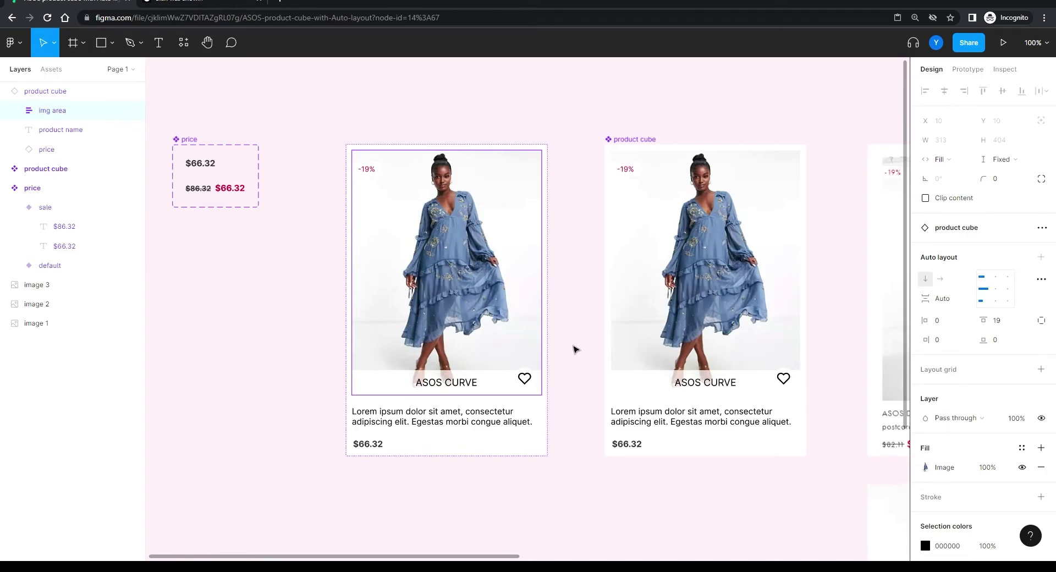
{"action": "left_click", "coordinate": [659, 389]}
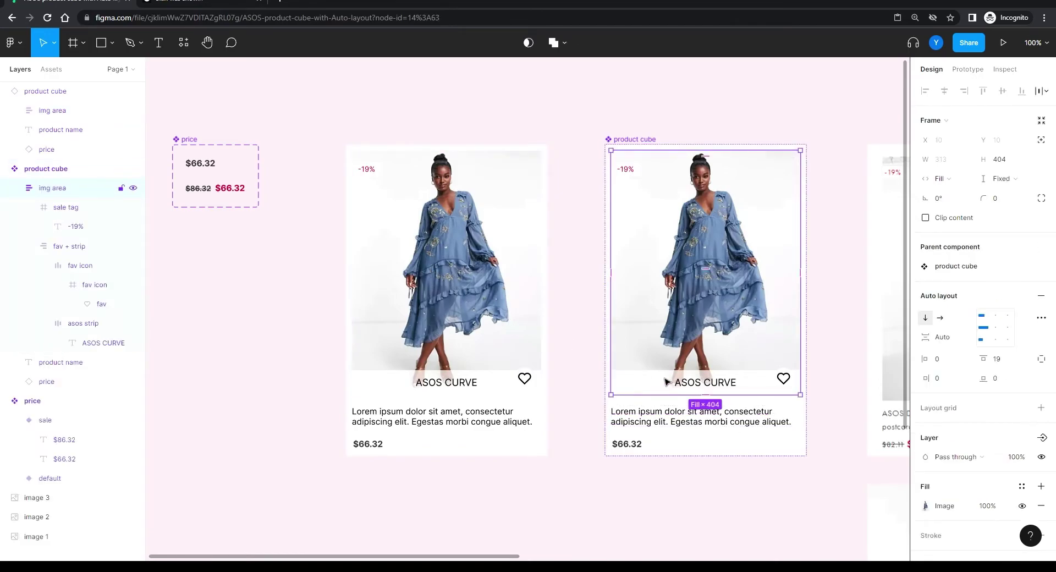
{"action": "double_click", "coordinate": [666, 384]}
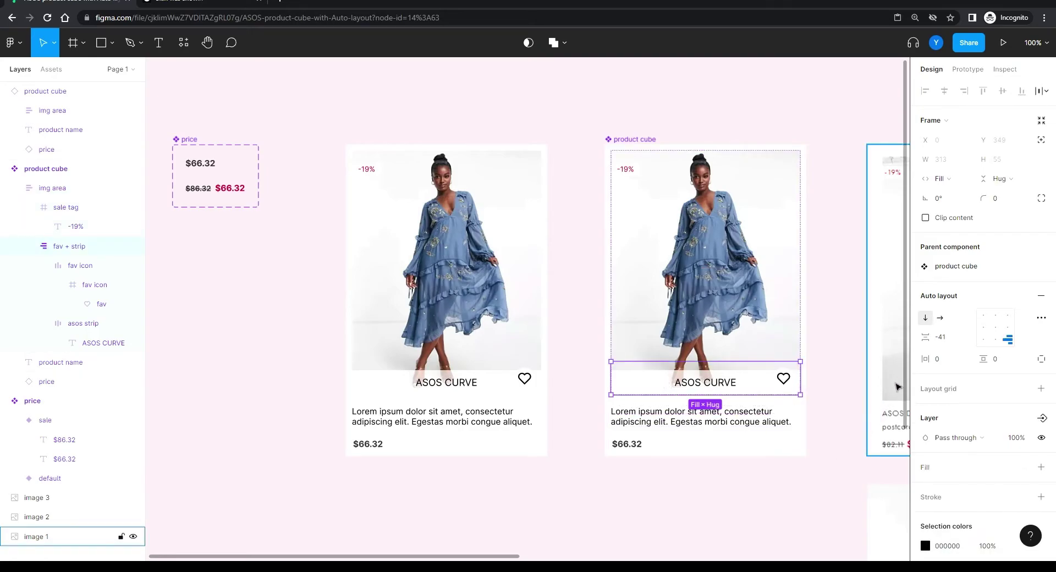
{"action": "left_click", "coordinate": [1000, 179]}
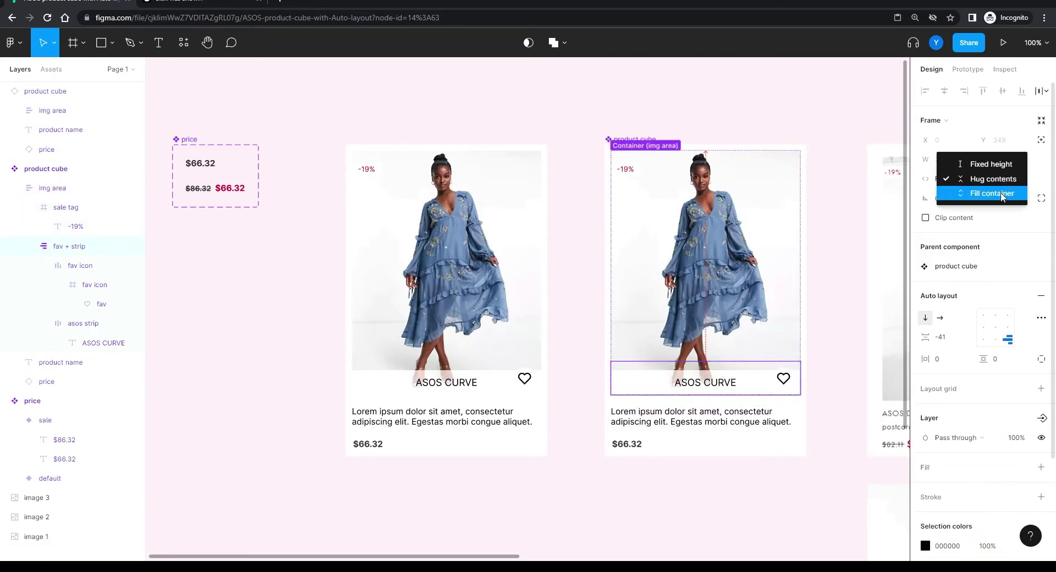
{"action": "left_click", "coordinate": [1001, 194]}
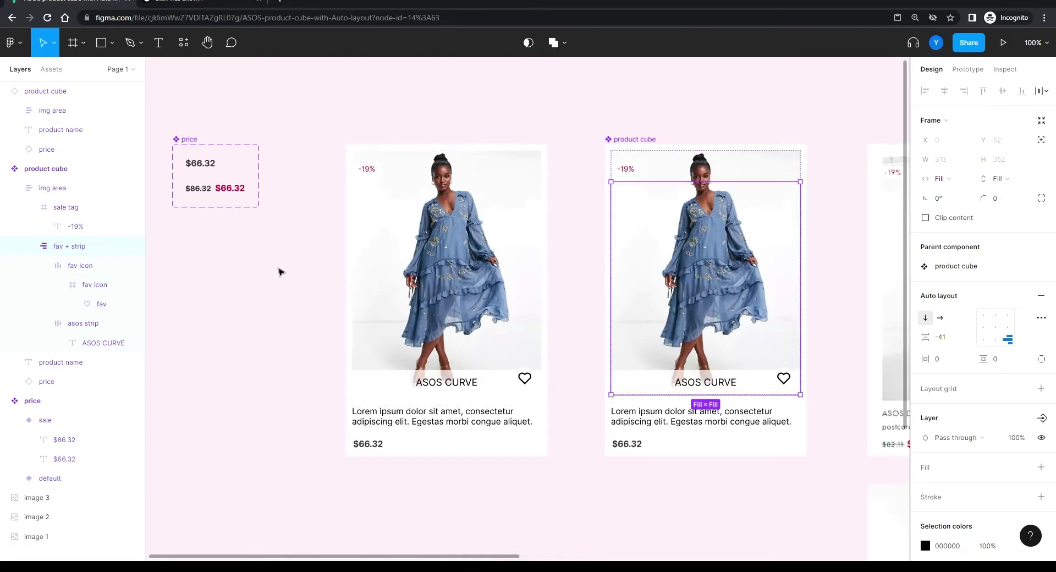
Step: Hide the sale tag in the product cube instance and examine its img area and fav + strip frames
{"action": "left_click", "coordinate": [435, 240]}
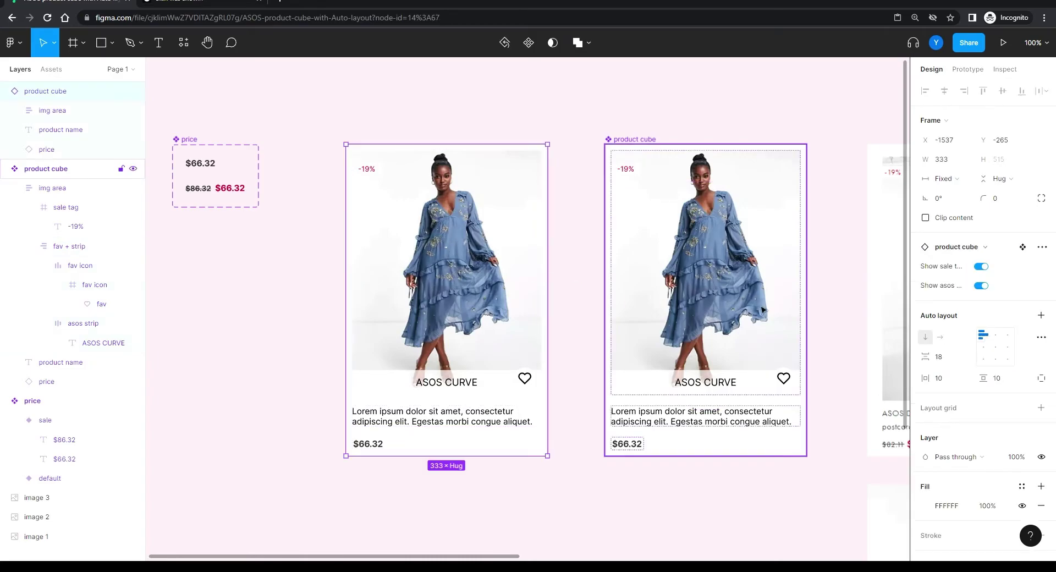
{"action": "left_click", "coordinate": [981, 267]}
{"action": "left_click", "coordinate": [455, 117]}
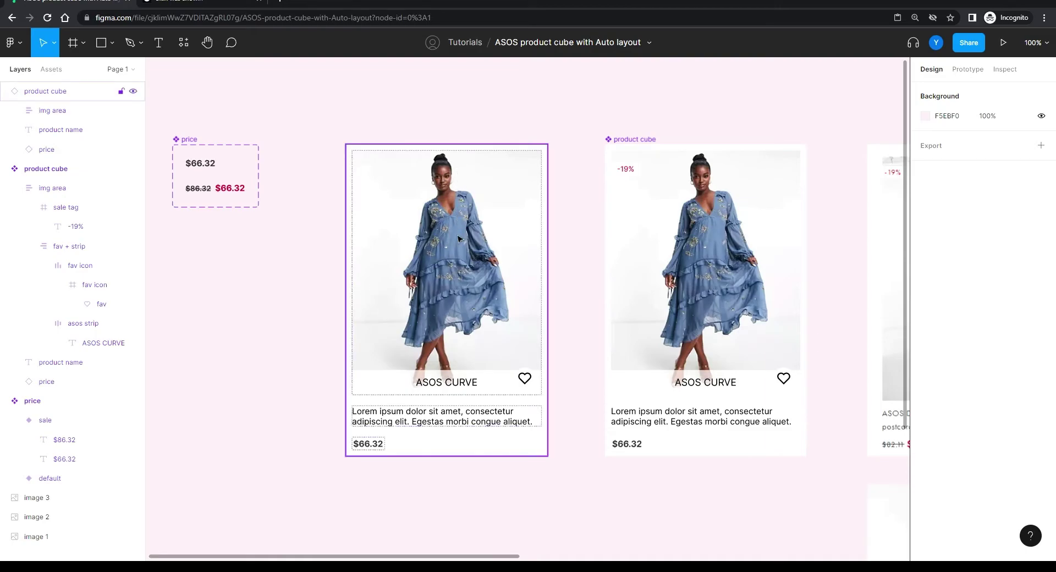
{"action": "left_click", "coordinate": [488, 187]}
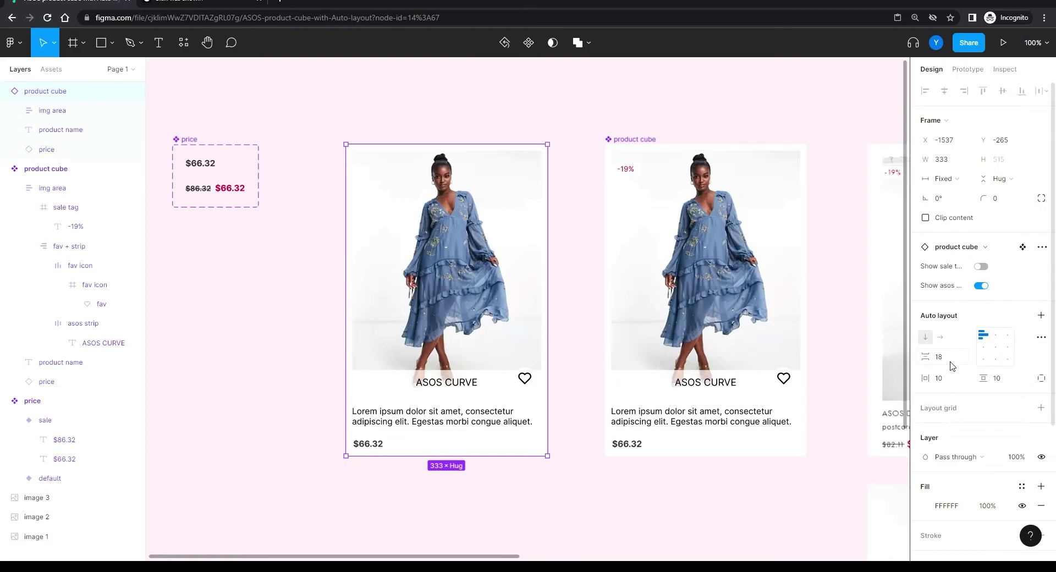
{"action": "left_click", "coordinate": [464, 266]}
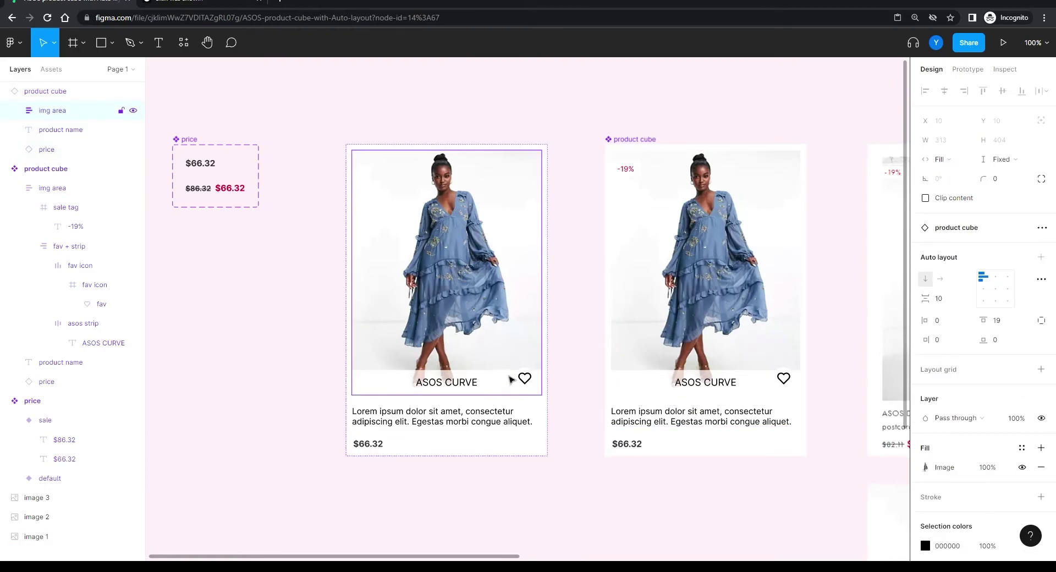
{"action": "left_click", "coordinate": [482, 384]}
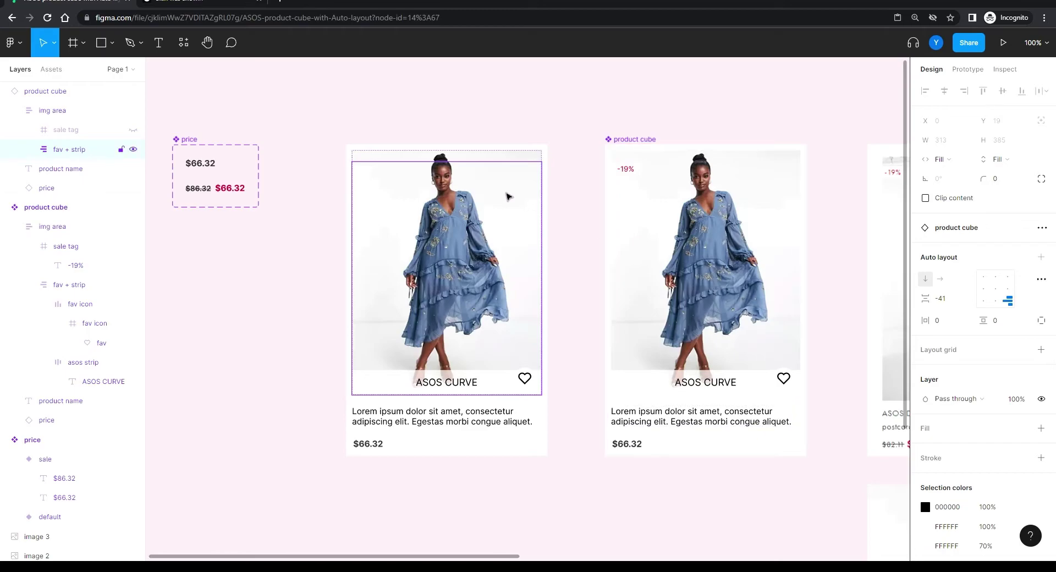
{"action": "left_click", "coordinate": [466, 195]}
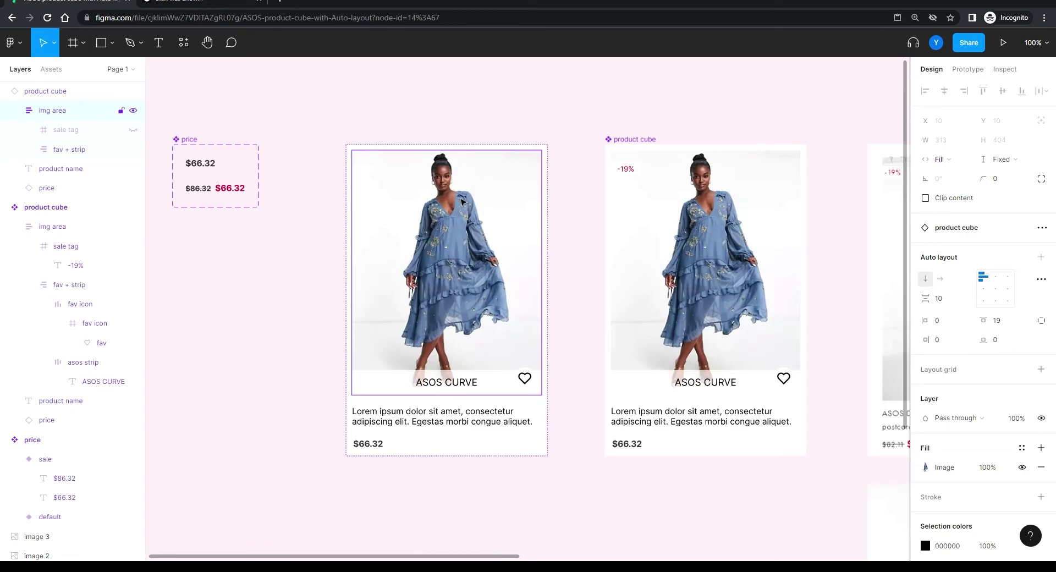
{"action": "left_click", "coordinate": [426, 191]}
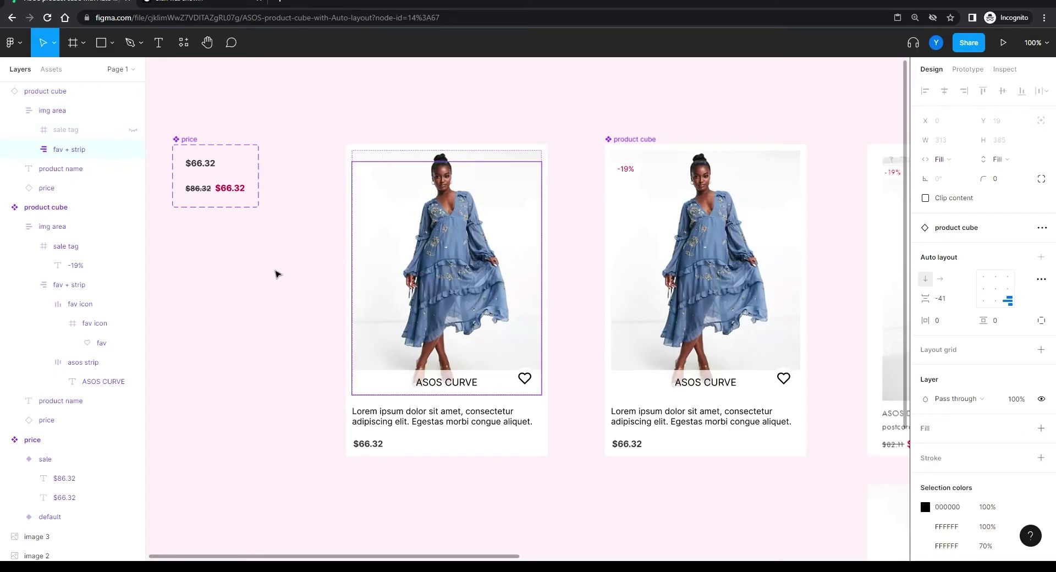
Step: Show the sale tag again in the product cube instance
{"action": "left_click", "coordinate": [276, 273]}
{"action": "left_click", "coordinate": [354, 253]}
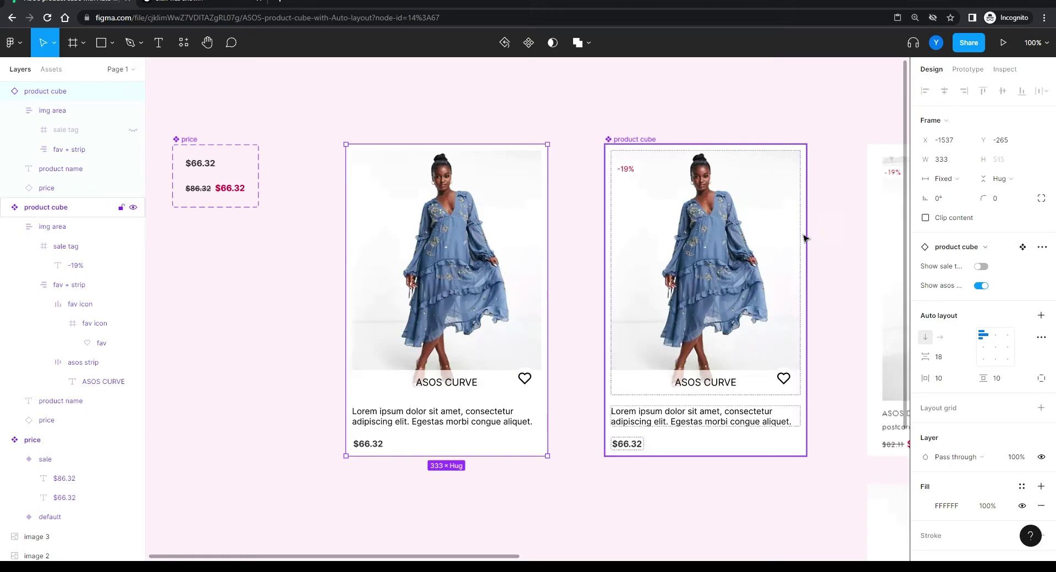
{"action": "left_click", "coordinate": [982, 267]}
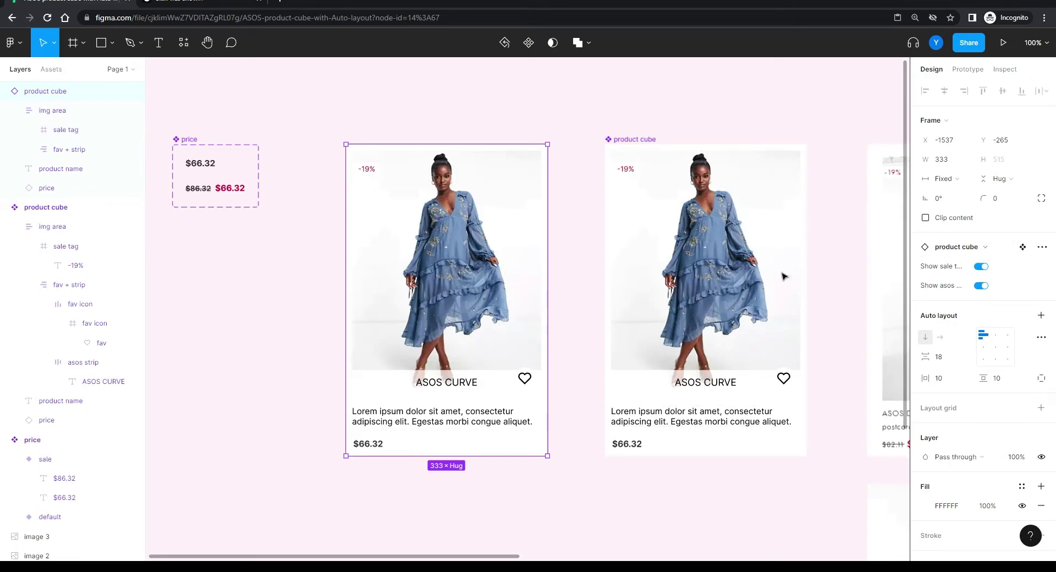
{"action": "left_click", "coordinate": [251, 302]}
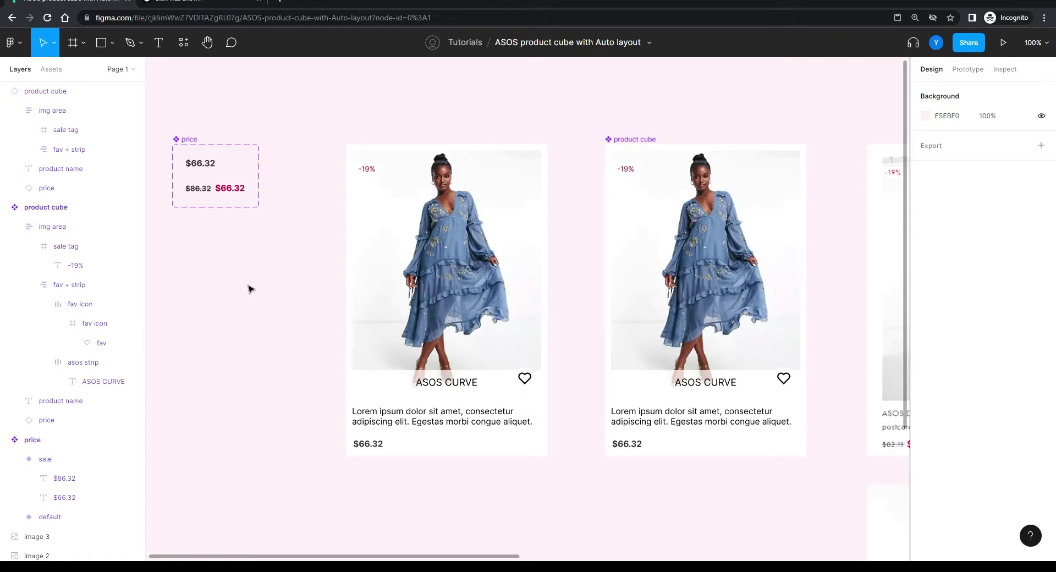
Step: Switch the price nested in the product cube instance to the sale variant
{"action": "left_click", "coordinate": [371, 443]}
{"action": "left_click", "coordinate": [376, 442]}
{"action": "left_click", "coordinate": [987, 246]}
{"action": "left_click", "coordinate": [990, 260]}
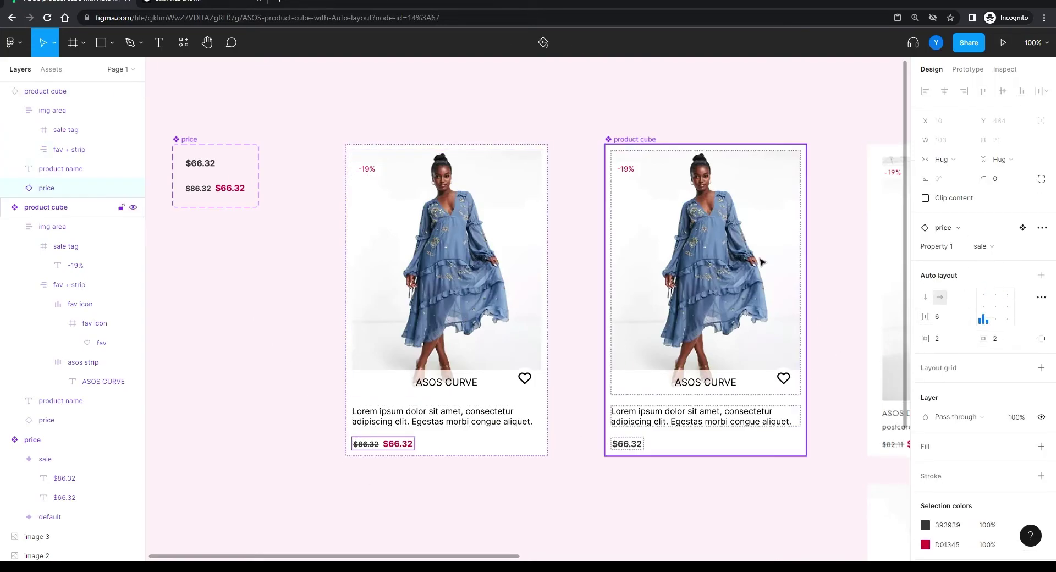
{"action": "left_click", "coordinate": [287, 238]}
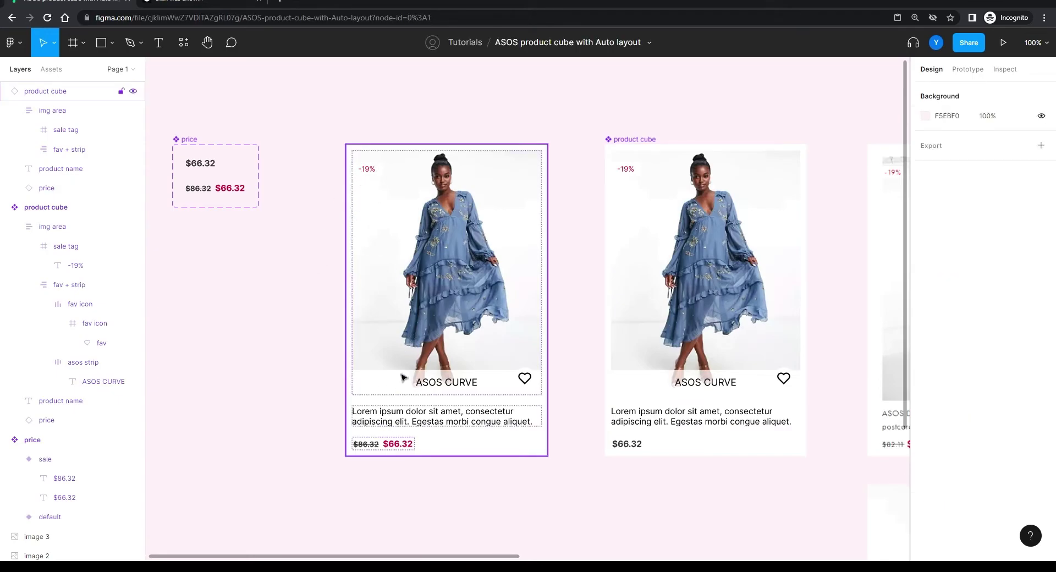
Step: Return the product cube instance's nested price to the default variant
{"action": "double_click", "coordinate": [392, 449]}
{"action": "left_click", "coordinate": [996, 249]}
{"action": "left_click", "coordinate": [999, 232]}
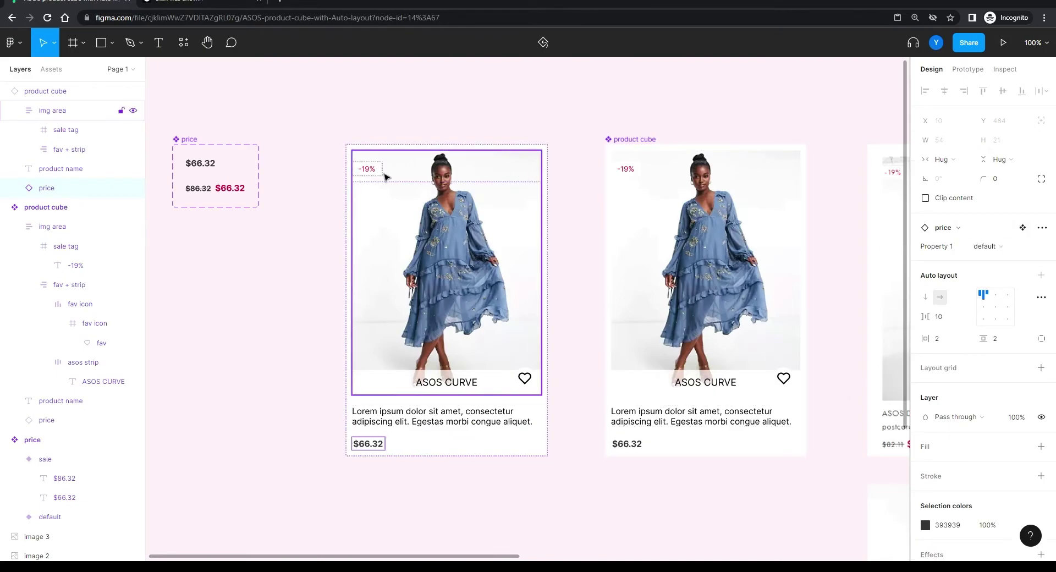
{"action": "left_click", "coordinate": [690, 283]}
{"action": "left_click", "coordinate": [254, 354]}
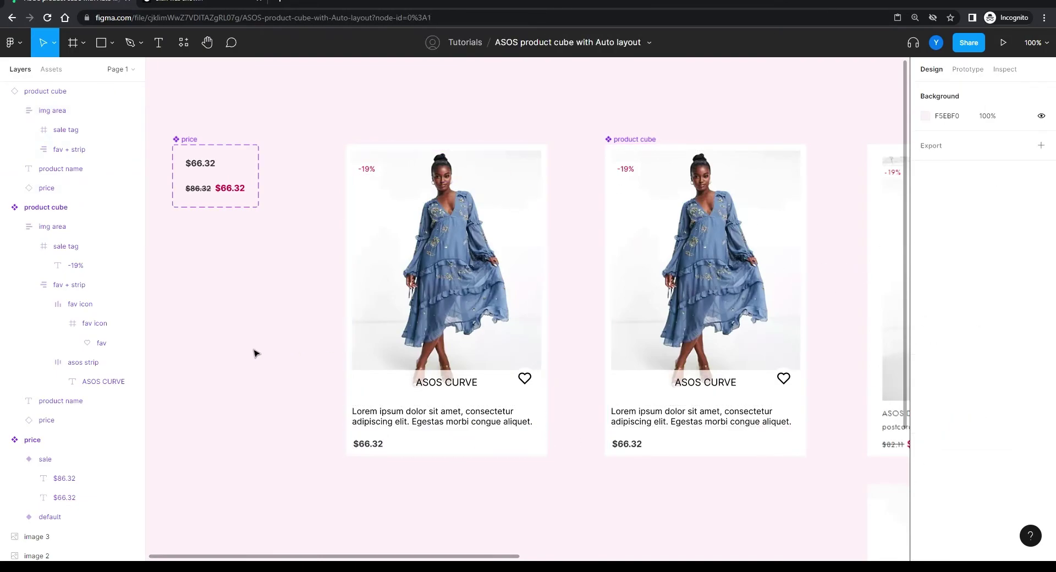
Step: Turn off the sale tag property of the product cube instance
{"action": "left_click", "coordinate": [405, 259]}
{"action": "left_click", "coordinate": [980, 266]}
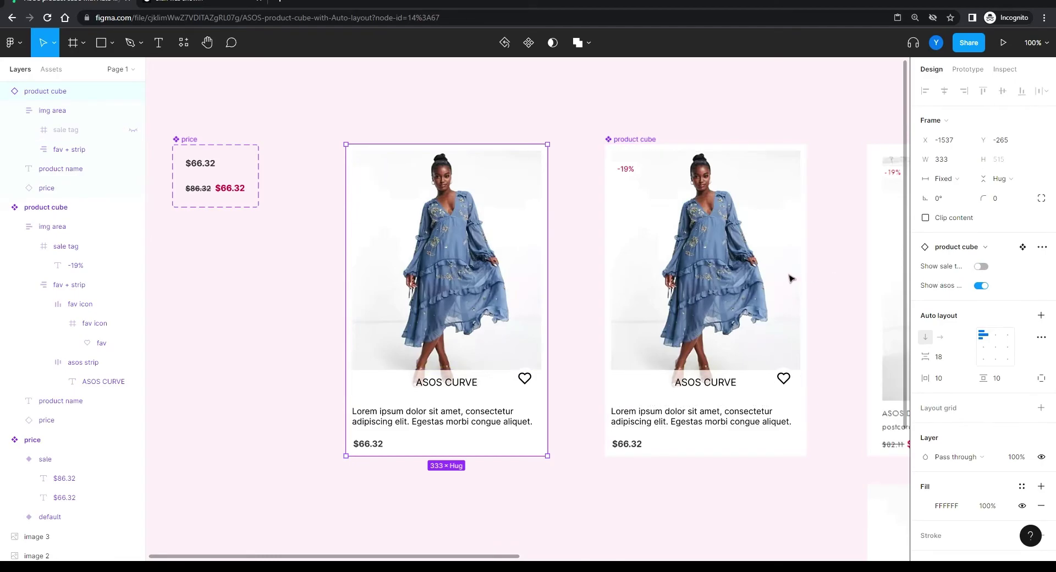
{"action": "left_click", "coordinate": [240, 353]}
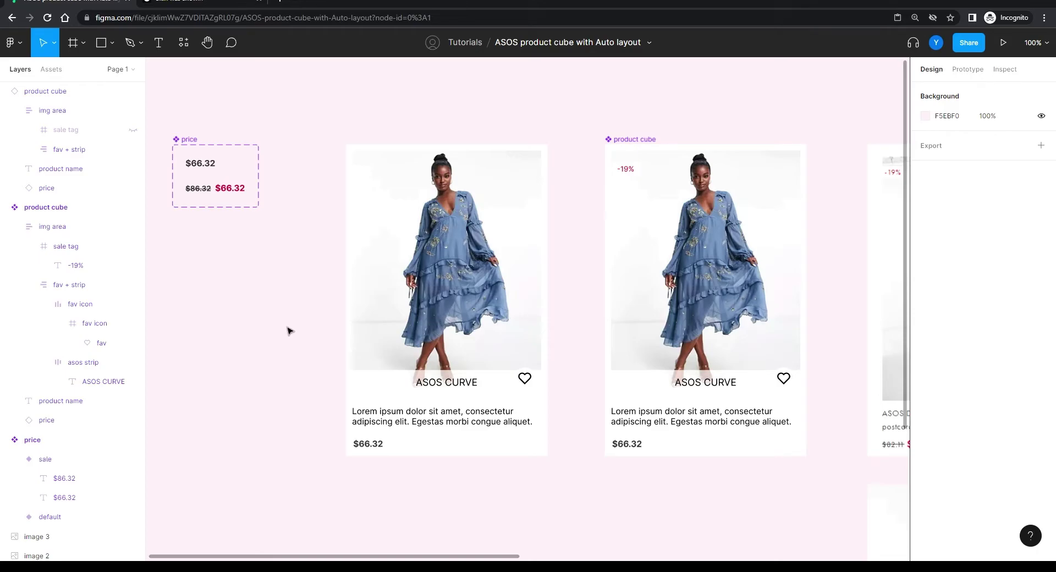
Step: Move the price variants further left and place a duplicate of the product cube instance to the left of the original
{"action": "left_click_drag", "start_coordinate": [283, 304], "coordinate": [438, 238]}
{"action": "left_click_drag", "start_coordinate": [344, 79], "coordinate": [206, 79]}
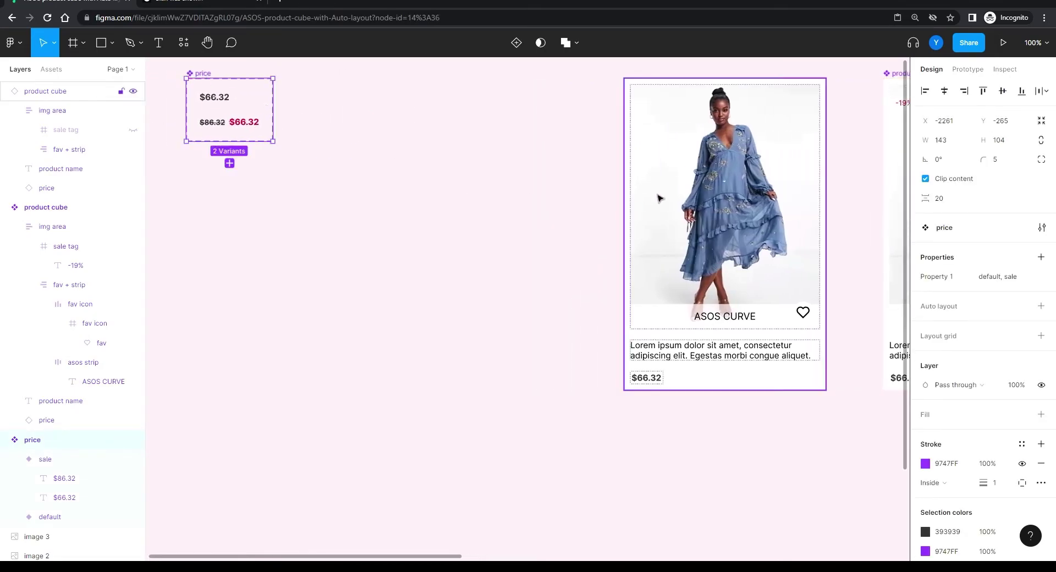
{"action": "left_click_drag", "start_coordinate": [677, 196], "coordinate": [421, 196]}
Step: Copy the properties of the orange dress image and paste them onto the image area of the product cube instance beside the price variants
{"action": "scroll", "coordinate": [585, 250], "scroll_direction": "down", "scroll_amount": 5}
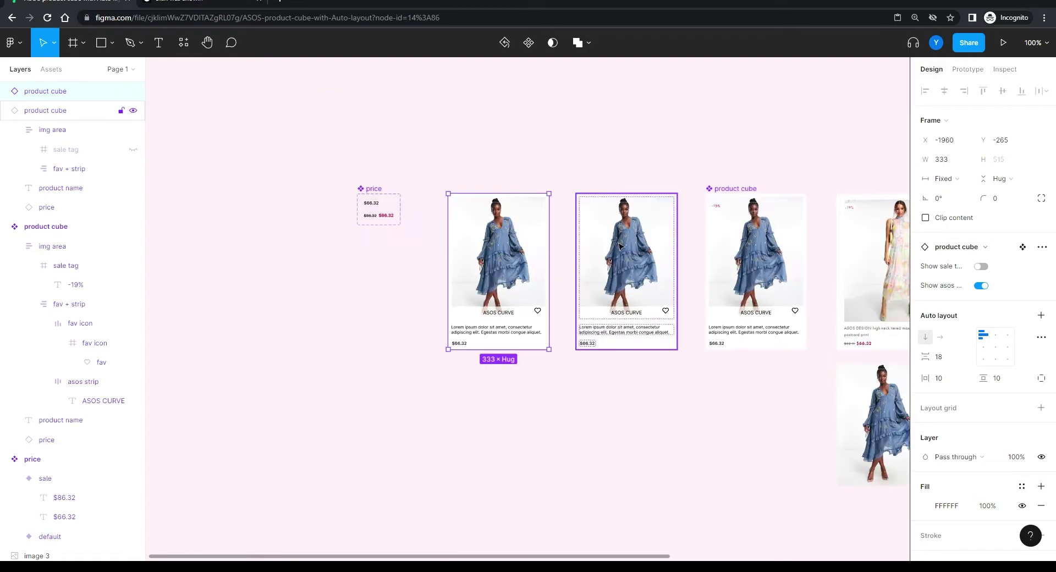
{"action": "scroll", "coordinate": [638, 252], "scroll_direction": "right", "scroll_amount": 3}
{"action": "left_click", "coordinate": [832, 440]}
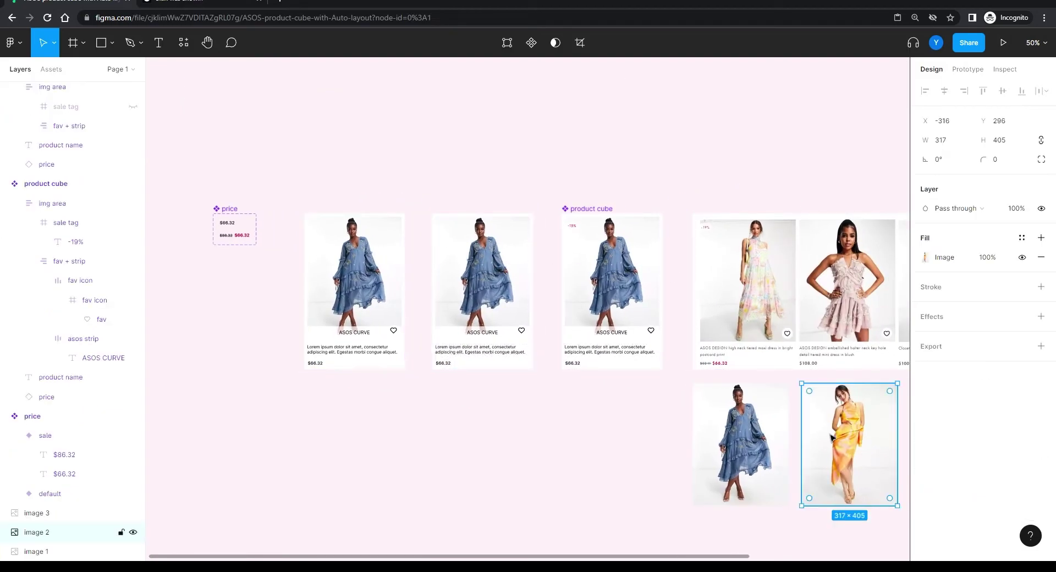
{"action": "right_click", "coordinate": [831, 438]}
{"action": "mouse_move", "coordinate": [880, 275]}
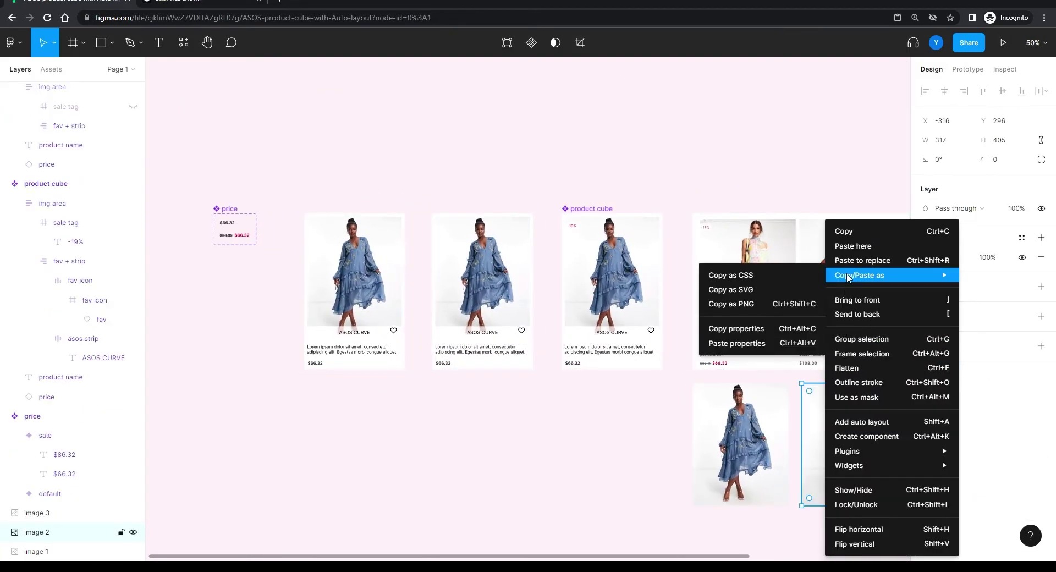
{"action": "left_click", "coordinate": [762, 329]}
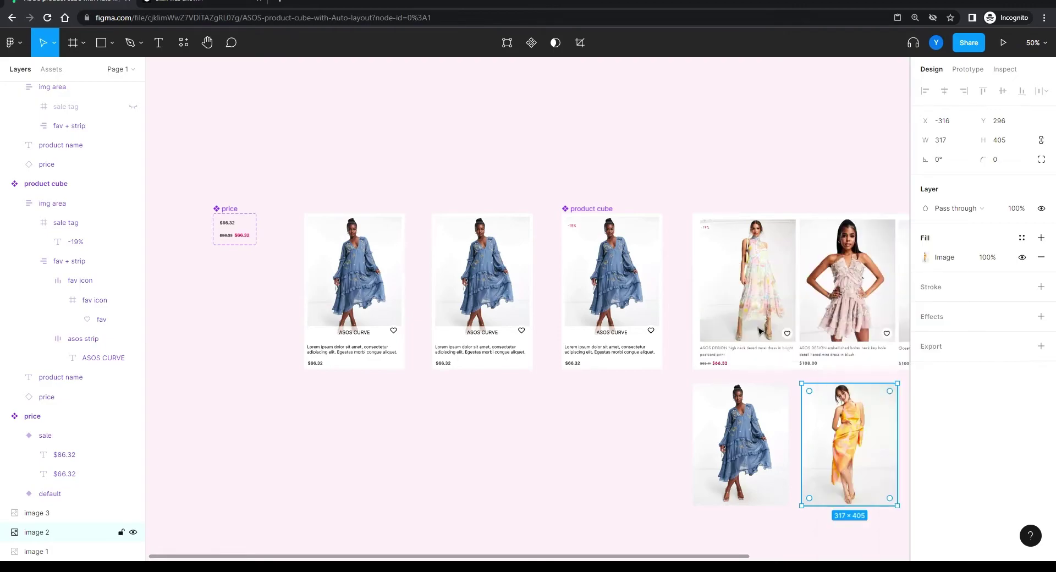
{"action": "double_click", "coordinate": [350, 258]}
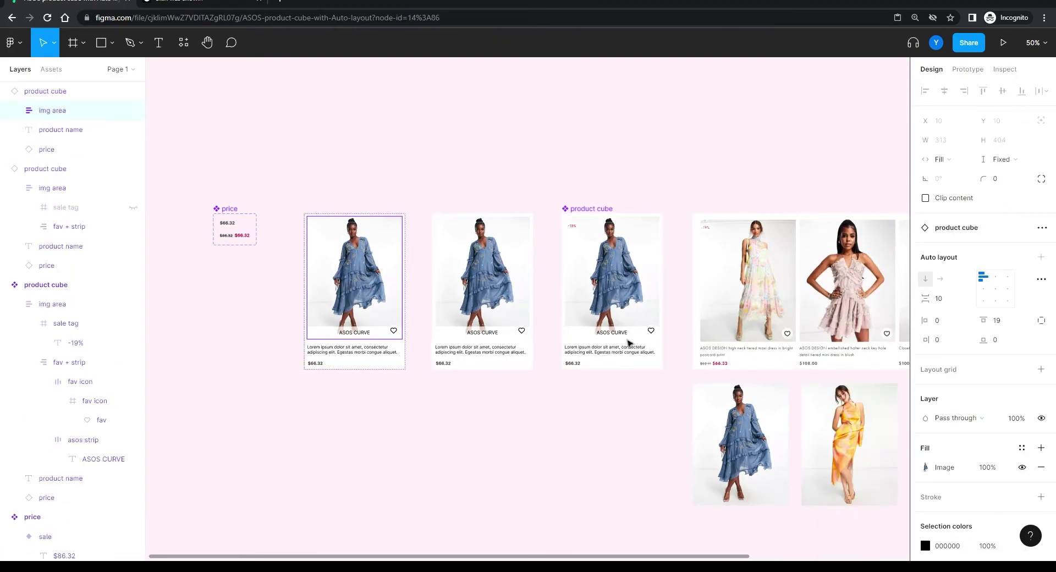
{"action": "right_click", "coordinate": [369, 270]}
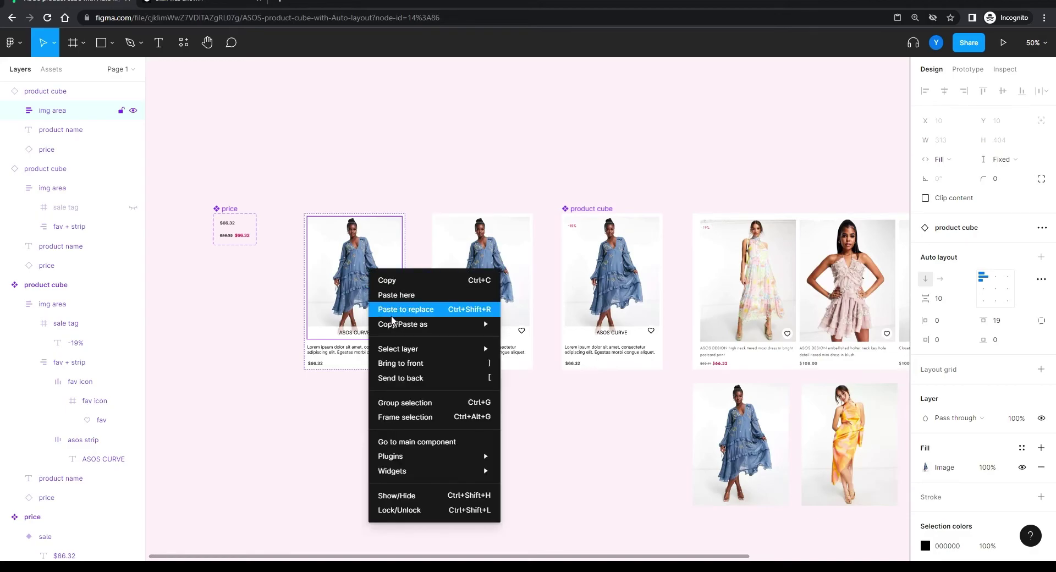
{"action": "mouse_move", "coordinate": [479, 324]}
{"action": "left_click", "coordinate": [539, 393]}
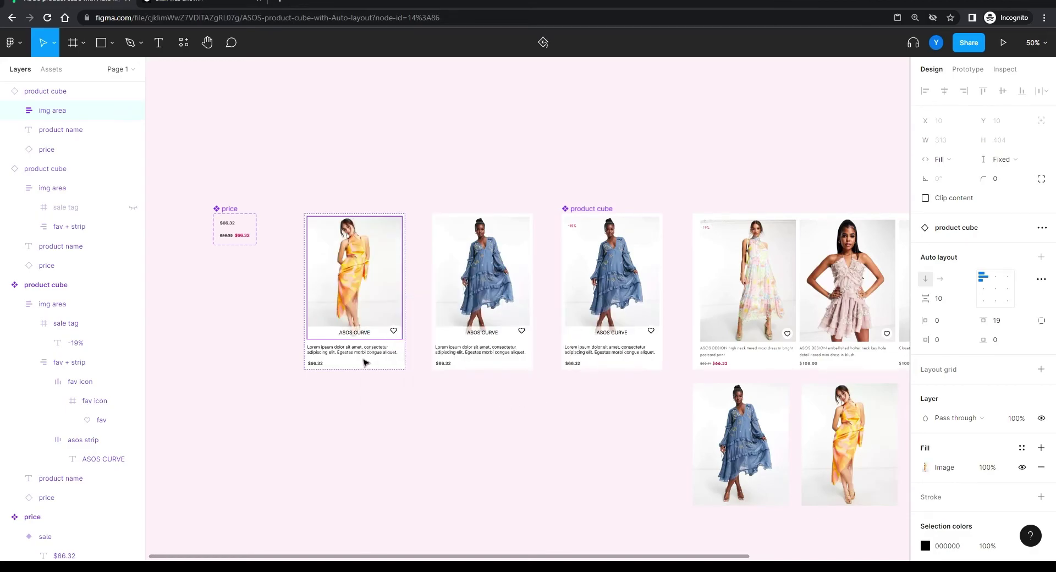
{"action": "left_click", "coordinate": [347, 158]}
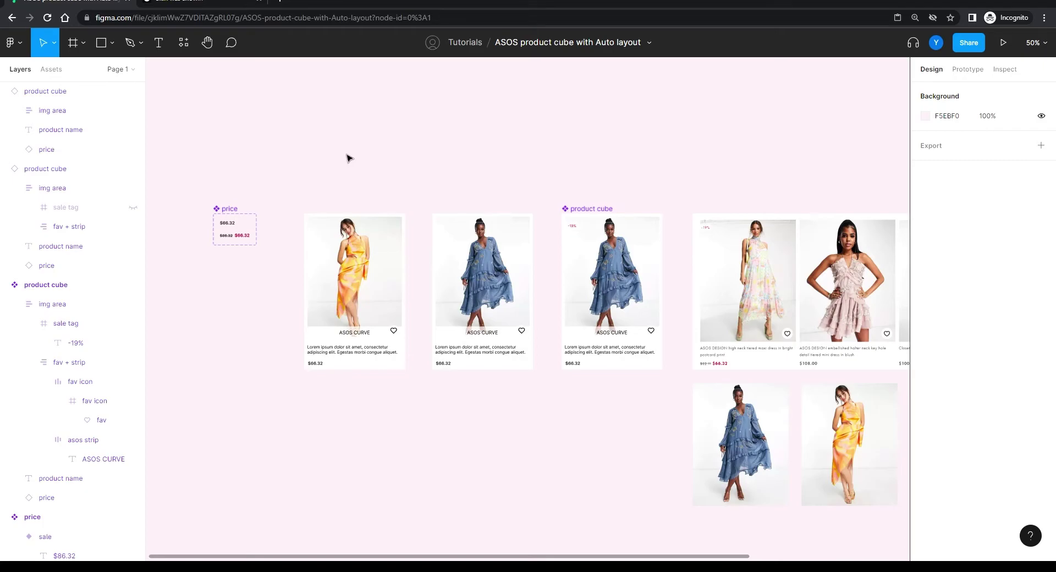
Step: Create a text property named "product name" from the content of the main product cube component's product name text
{"action": "scroll", "coordinate": [495, 417], "scroll_direction": "up", "scroll_amount": 5}
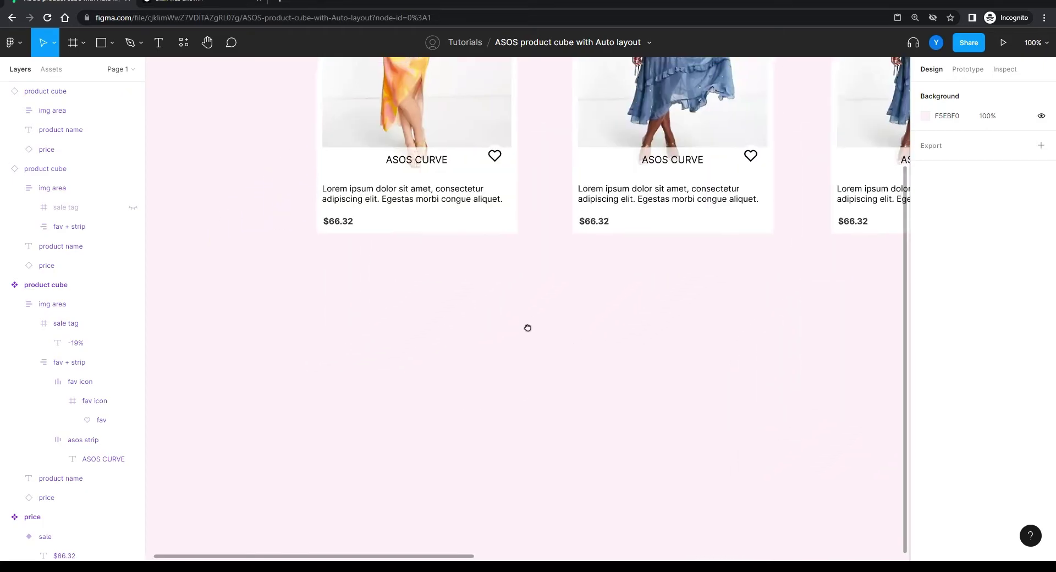
{"action": "left_click_drag", "start_coordinate": [531, 321], "coordinate": [402, 460]}
{"action": "left_click_drag", "start_coordinate": [612, 422], "coordinate": [303, 439]}
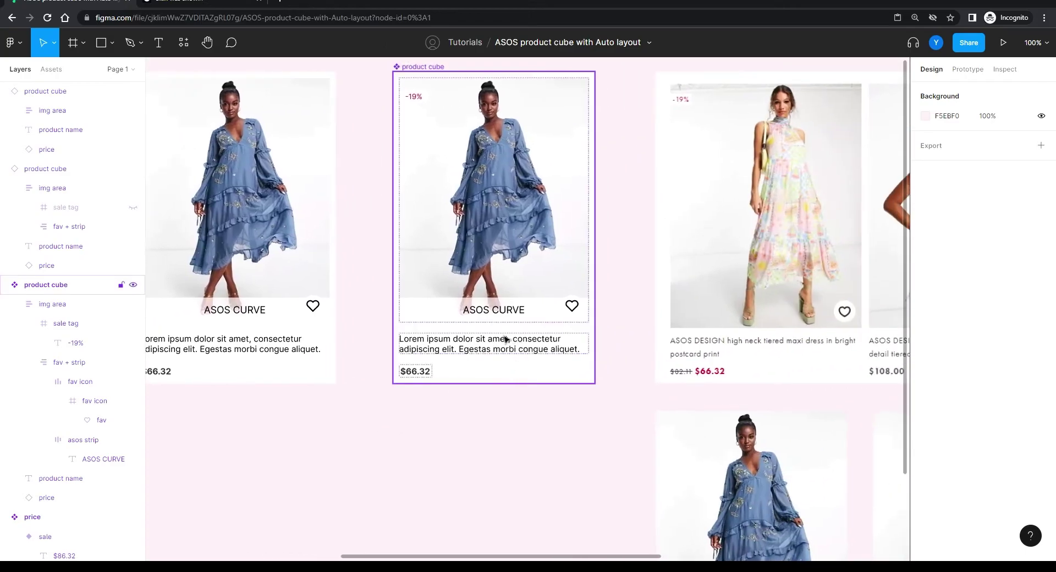
{"action": "left_click", "coordinate": [454, 349]}
{"action": "left_click", "coordinate": [453, 349]}
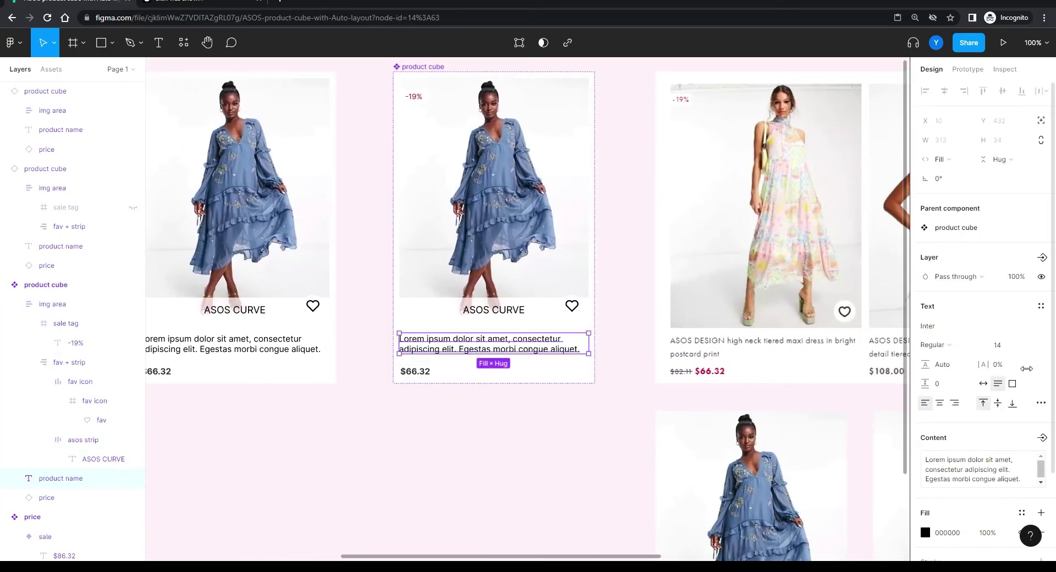
{"action": "scroll", "coordinate": [1024, 372], "scroll_direction": "down", "scroll_amount": 3}
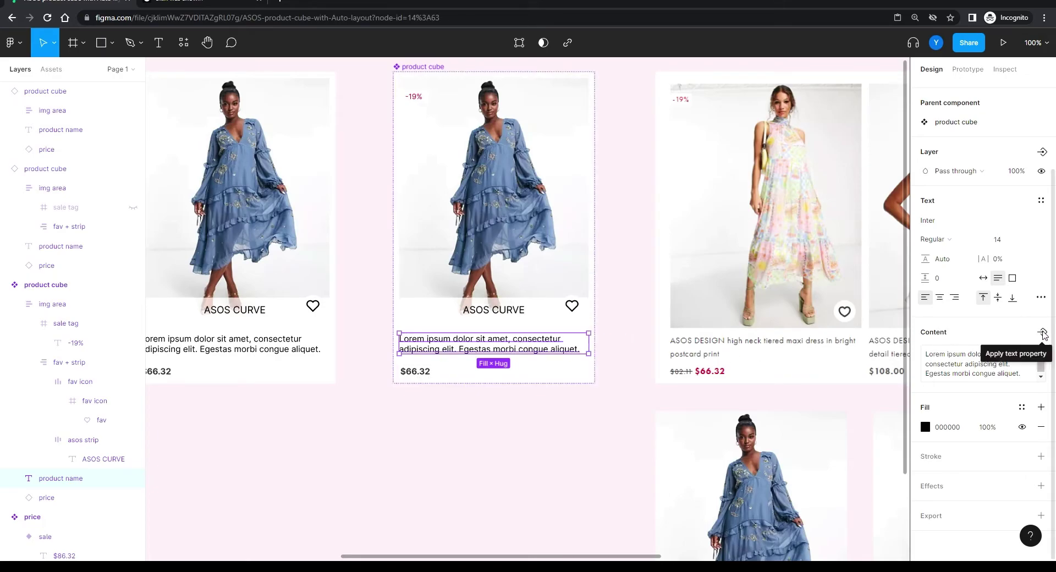
{"action": "left_click", "coordinate": [1043, 333]}
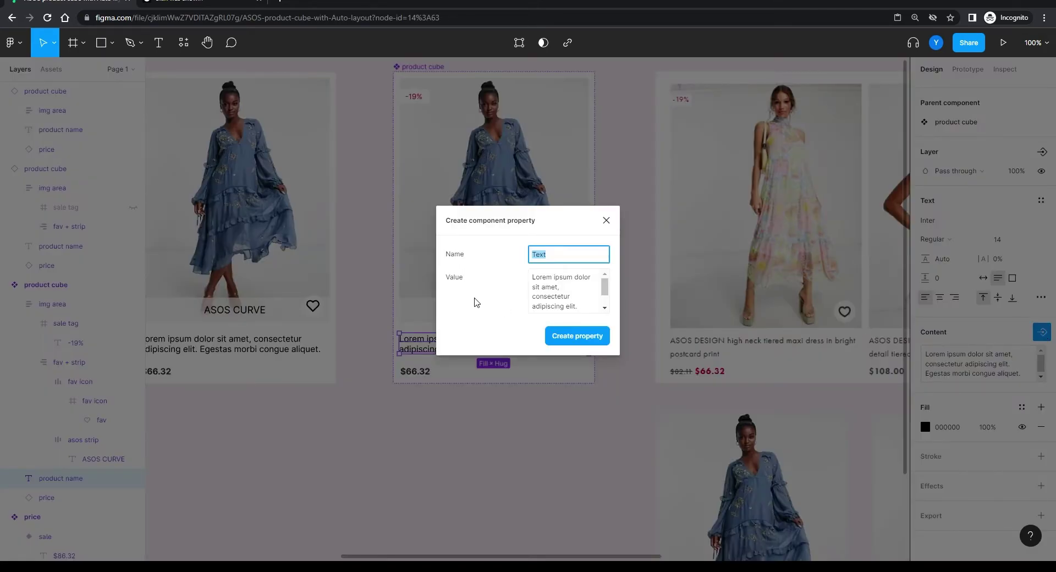
{"action": "type", "text": "product name"}
{"action": "key", "text": "Return"}
{"action": "left_click", "coordinate": [245, 427]}
{"action": "left_click_drag", "start_coordinate": [246, 427], "coordinate": [559, 488]}
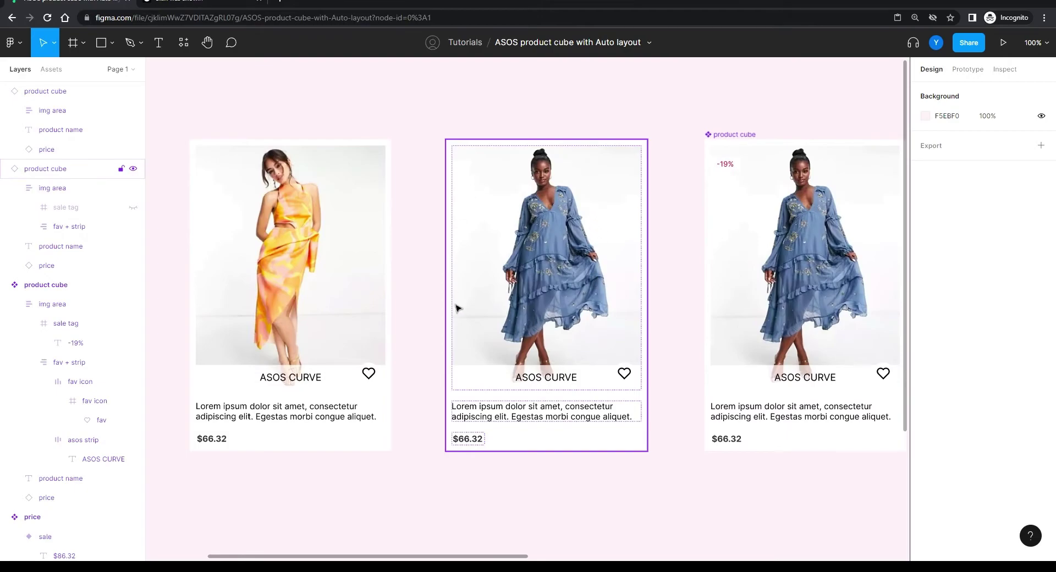
Step: Set the product name property of the blue dress product cube instance to "ASOS product 1"
{"action": "left_click", "coordinate": [506, 204]}
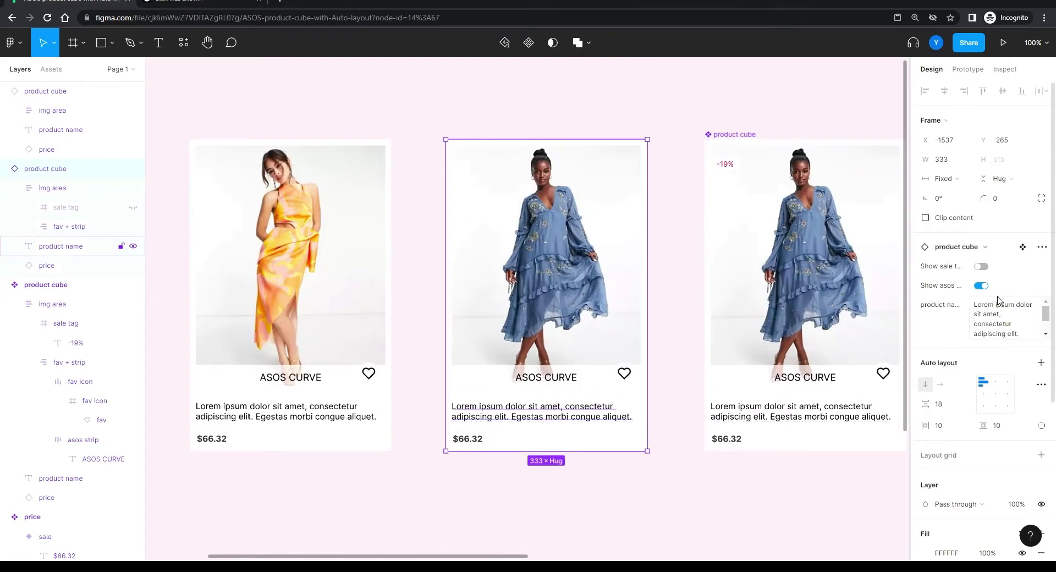
{"action": "left_click", "coordinate": [1000, 327]}
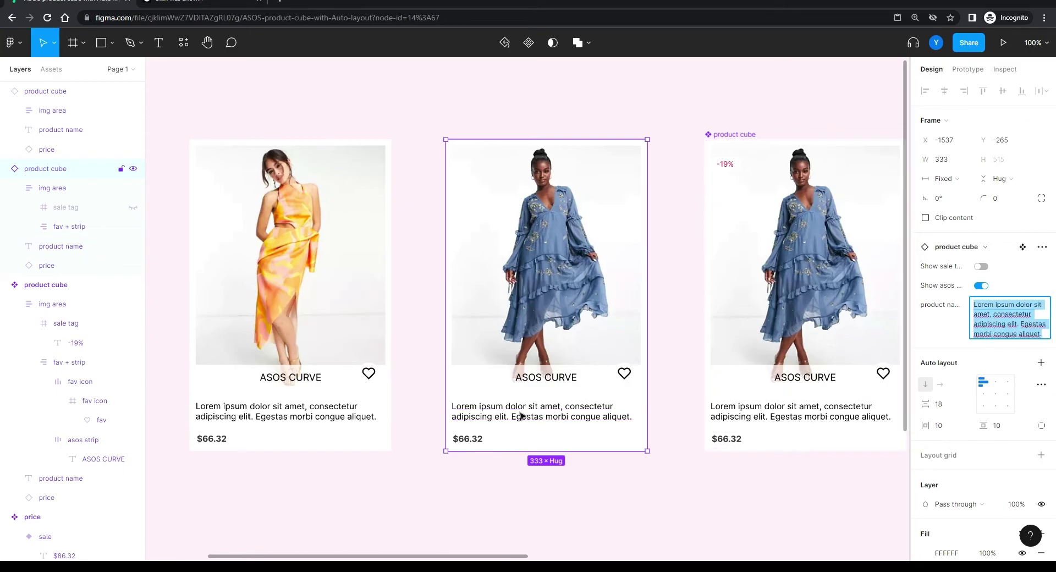
{"action": "left_click", "coordinate": [427, 497]}
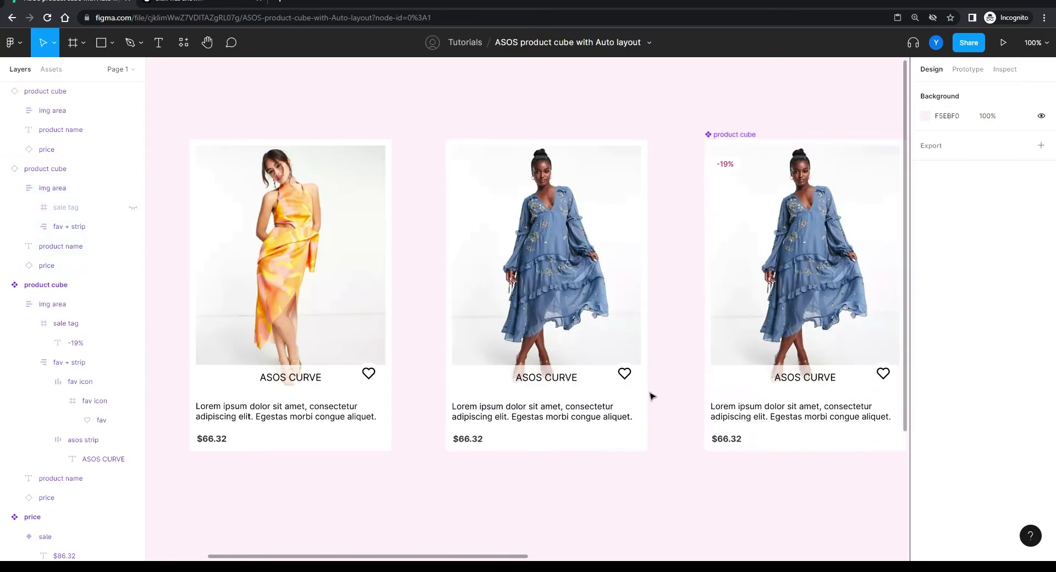
{"action": "left_click", "coordinate": [485, 412]}
{"action": "left_click", "coordinate": [1000, 321]}
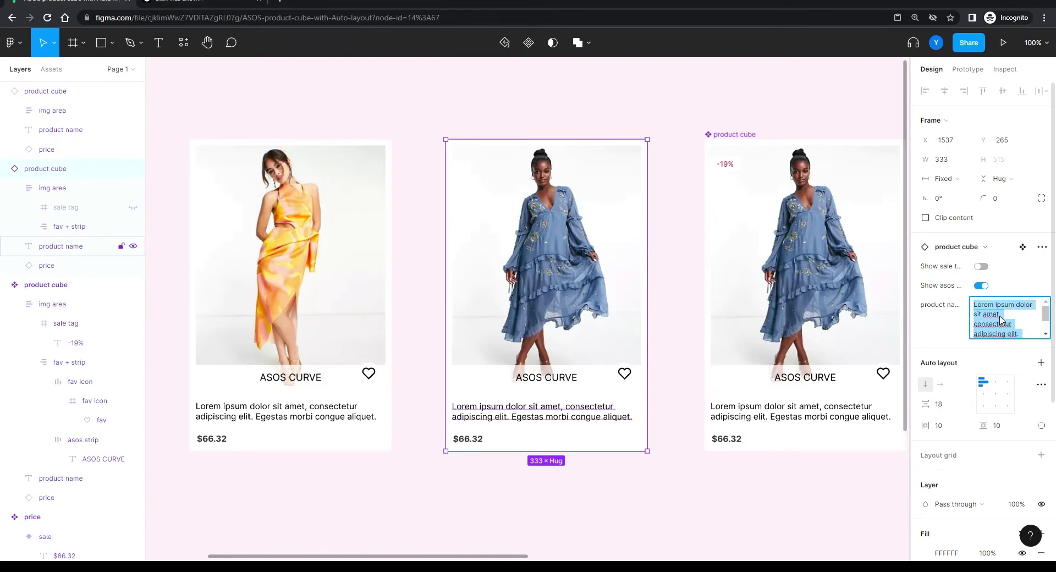
{"action": "type", "text": "pr"}
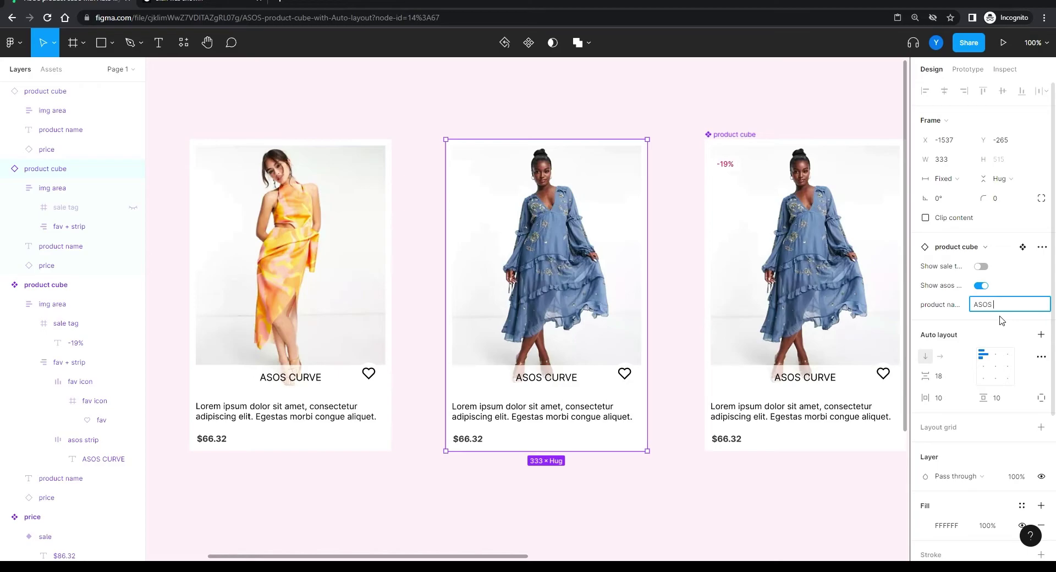
{"action": "type", "text": "בא"}
{"action": "type", "text": " 1"}
{"action": "key", "text": "Return"}
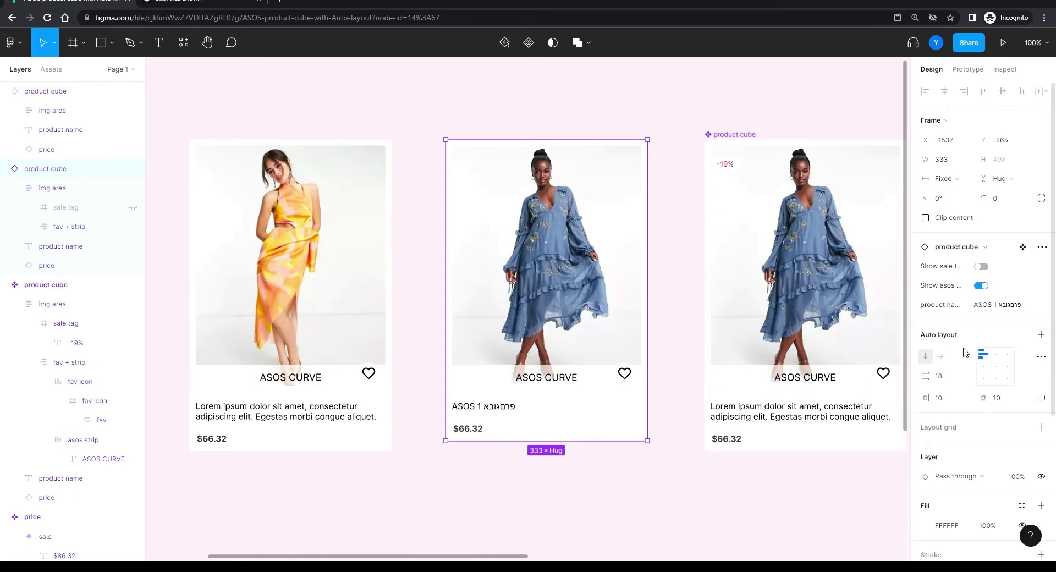
{"action": "left_click", "coordinate": [999, 306]}
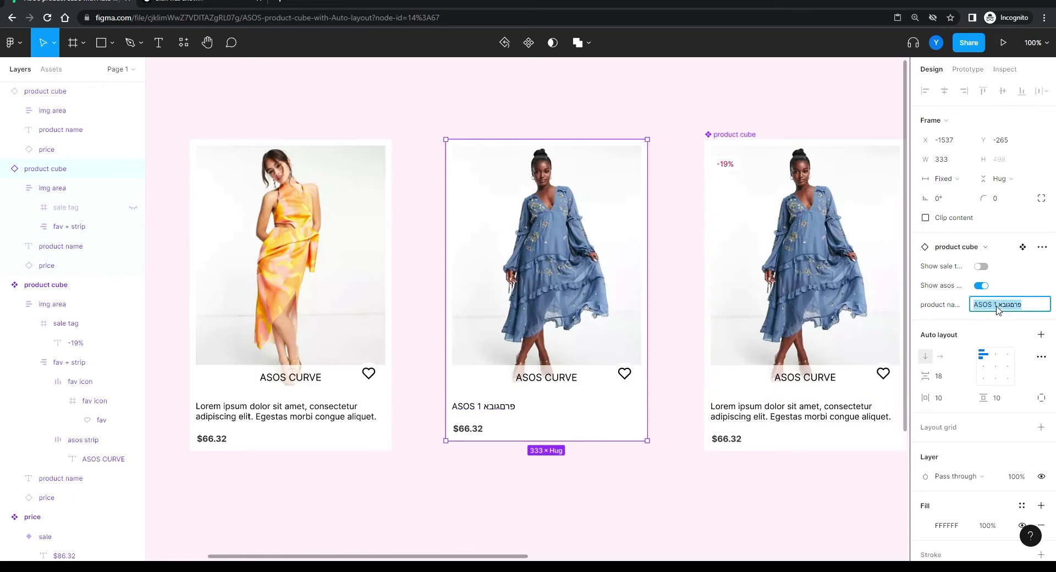
{"action": "left_click", "coordinate": [1028, 311]}
{"action": "key", "text": "BackSpace"}
{"action": "key", "text": "BackSpace"}
{"action": "key", "text": "BackSpace"}
{"action": "key", "text": "BackSpace"}
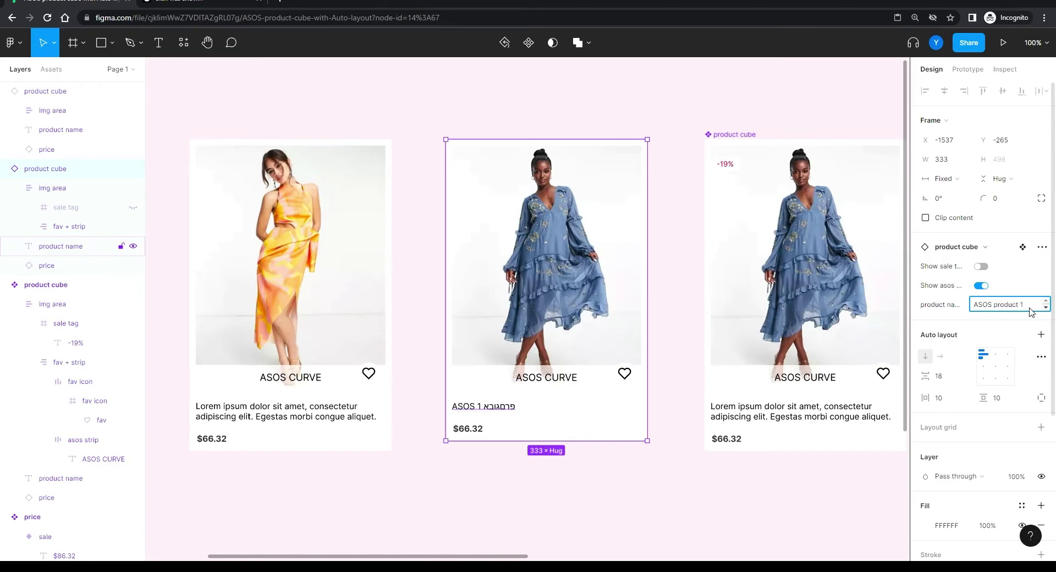
Step: Reuse the copied product name text to name the orange dress product cube instance "ASOS product 2"
{"action": "left_click_drag", "start_coordinate": [1027, 306], "coordinate": [938, 313]}
{"action": "left_click", "coordinate": [295, 414]}
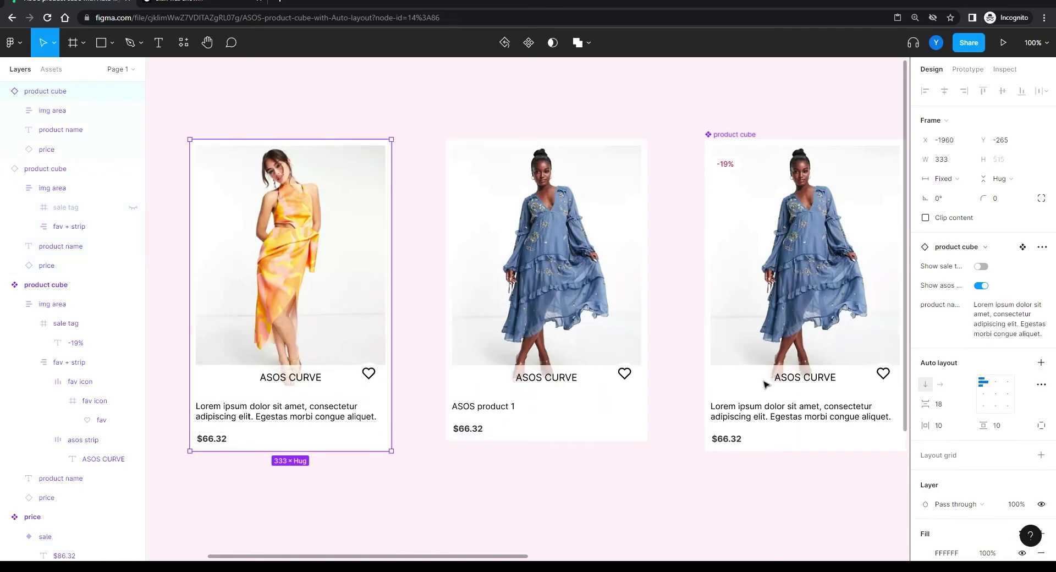
{"action": "left_click", "coordinate": [999, 329]}
{"action": "key", "text": "ctrl+v"}
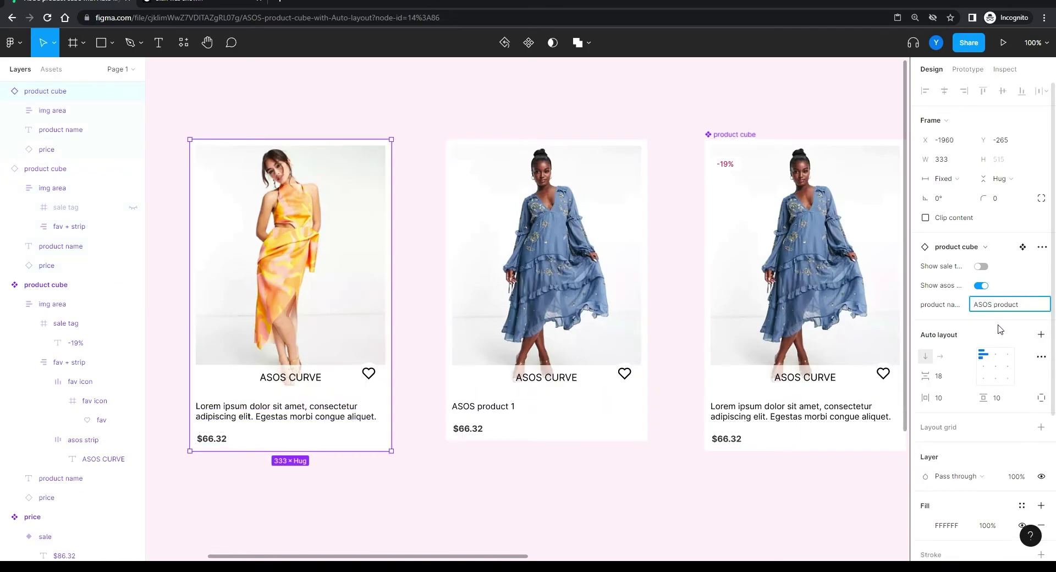
{"action": "key", "text": "Return"}
{"action": "left_click", "coordinate": [432, 507]}
Step: Change the vertical resizing of the main product cube component's product name text to fixed height
{"action": "left_click_drag", "start_coordinate": [347, 502], "coordinate": [506, 444]}
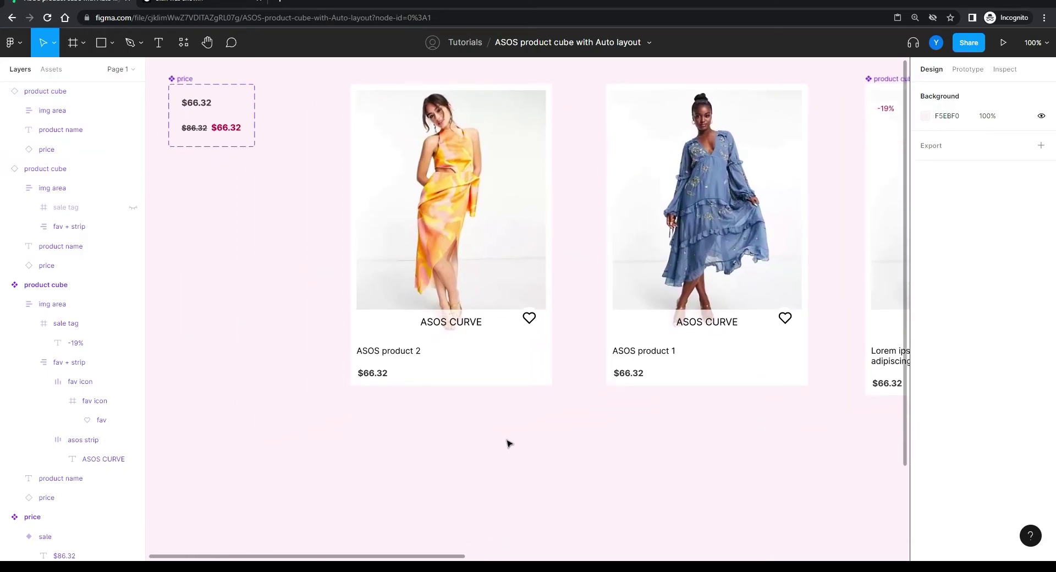
{"action": "left_click_drag", "start_coordinate": [620, 417], "coordinate": [429, 427]}
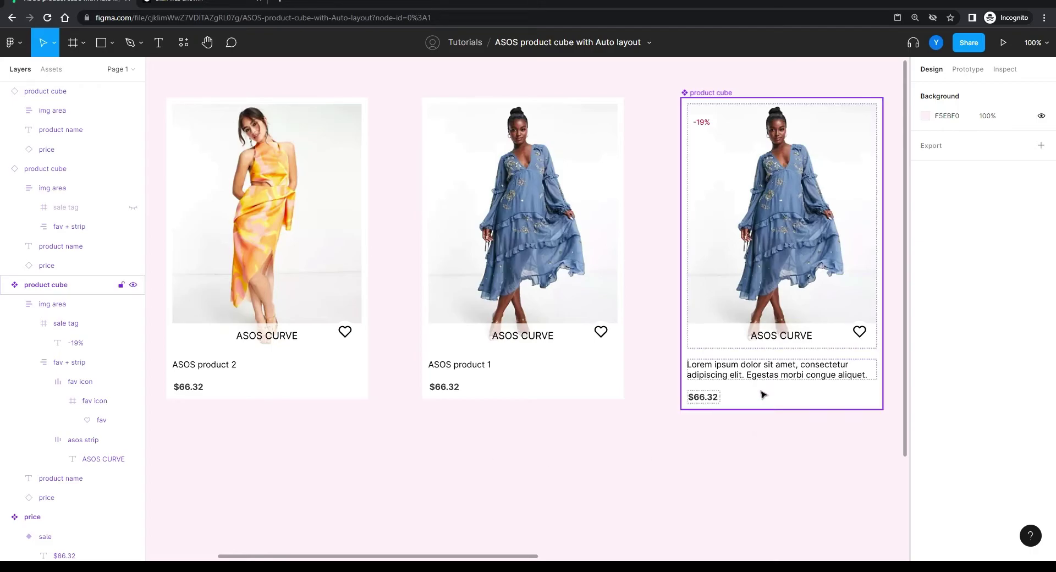
{"action": "double_click", "coordinate": [727, 374]}
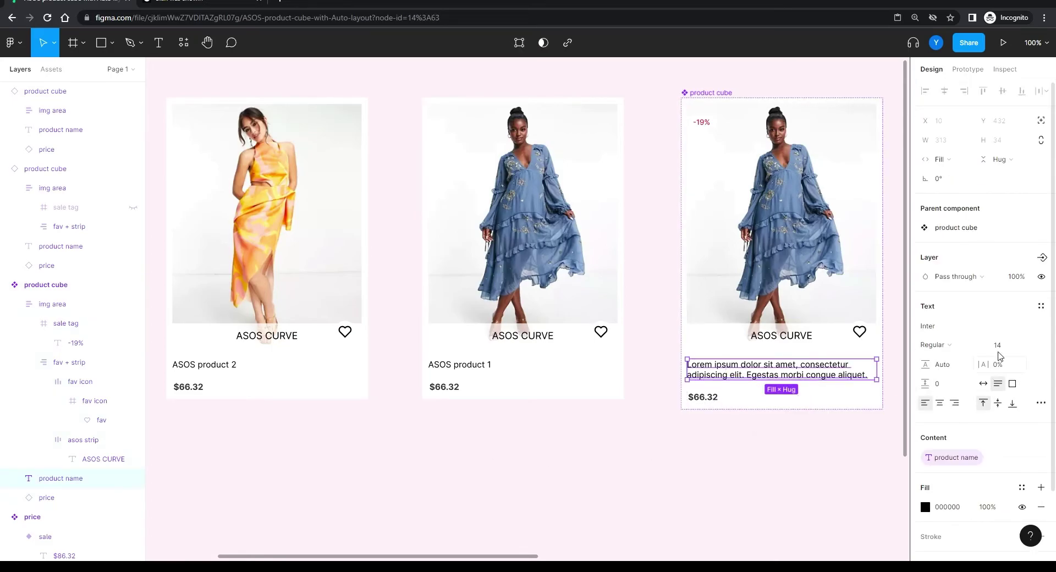
{"action": "left_click", "coordinate": [1001, 160]}
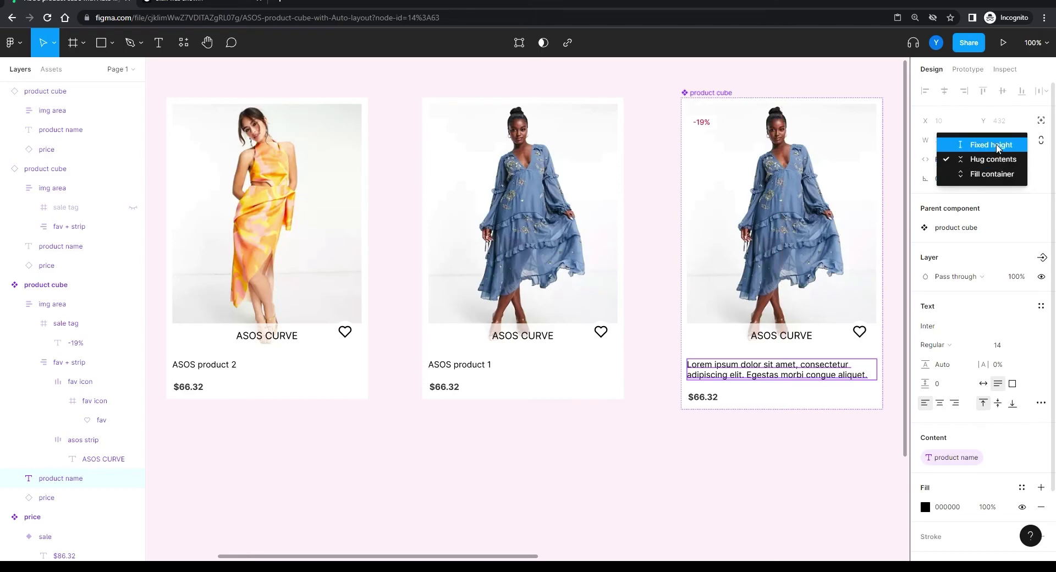
{"action": "left_click", "coordinate": [998, 146]}
{"action": "left_click_drag", "start_coordinate": [318, 461], "coordinate": [386, 436]}
{"action": "left_click", "coordinate": [414, 441]}
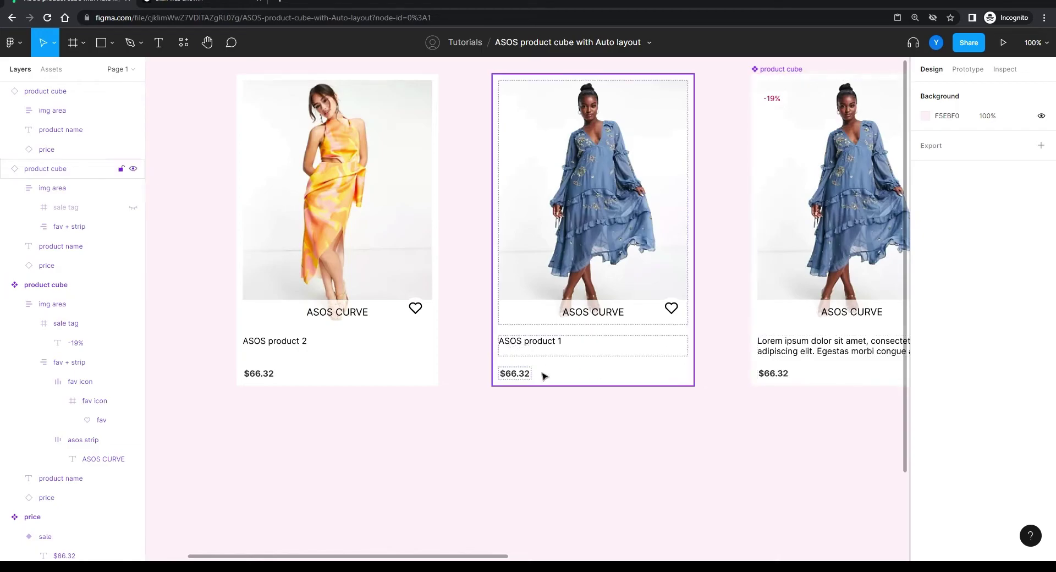
Step: Set the resizing of the main product cube component's product name text to Truncate text in its type settings
{"action": "left_click_drag", "start_coordinate": [700, 435], "coordinate": [439, 438]}
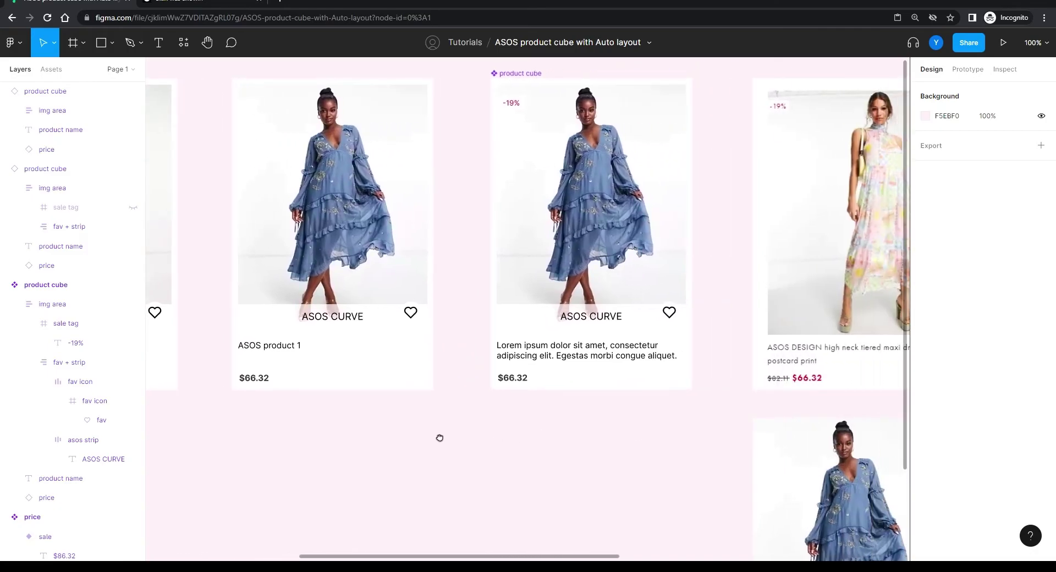
{"action": "left_click", "coordinate": [542, 351]}
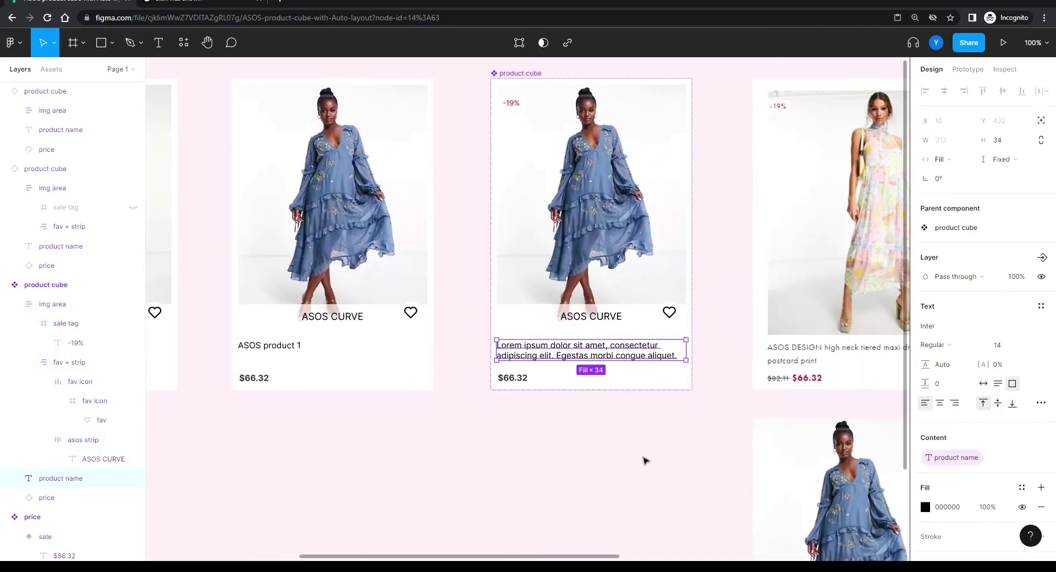
{"action": "left_click_drag", "start_coordinate": [649, 457], "coordinate": [457, 442]}
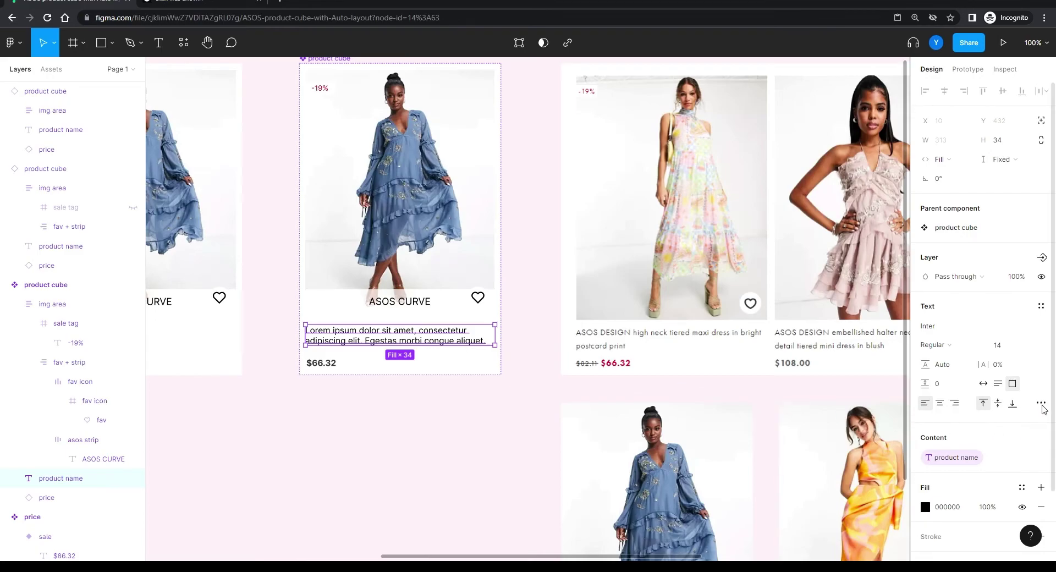
{"action": "left_click", "coordinate": [1041, 405]}
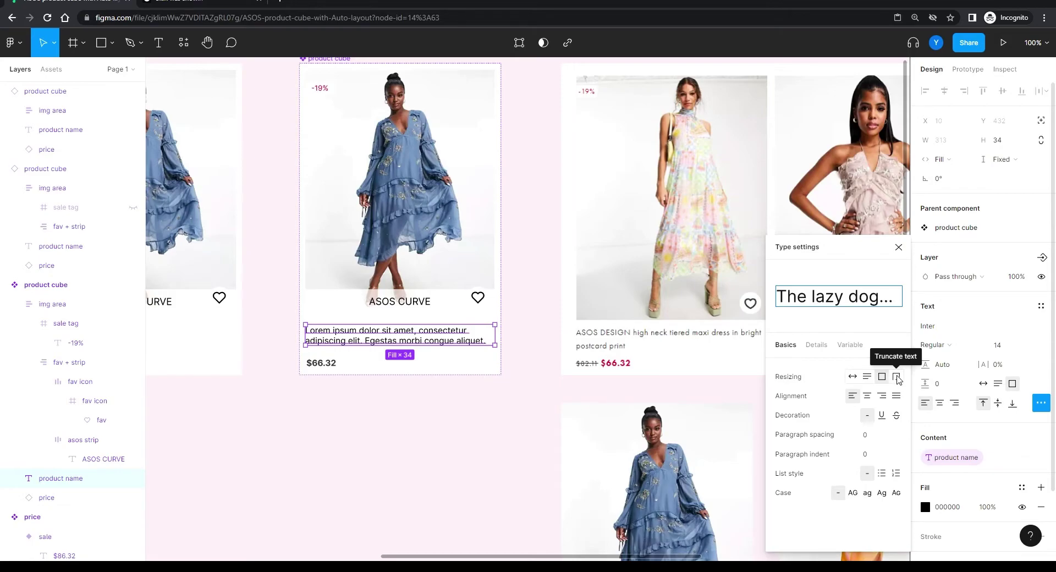
{"action": "left_click", "coordinate": [895, 379]}
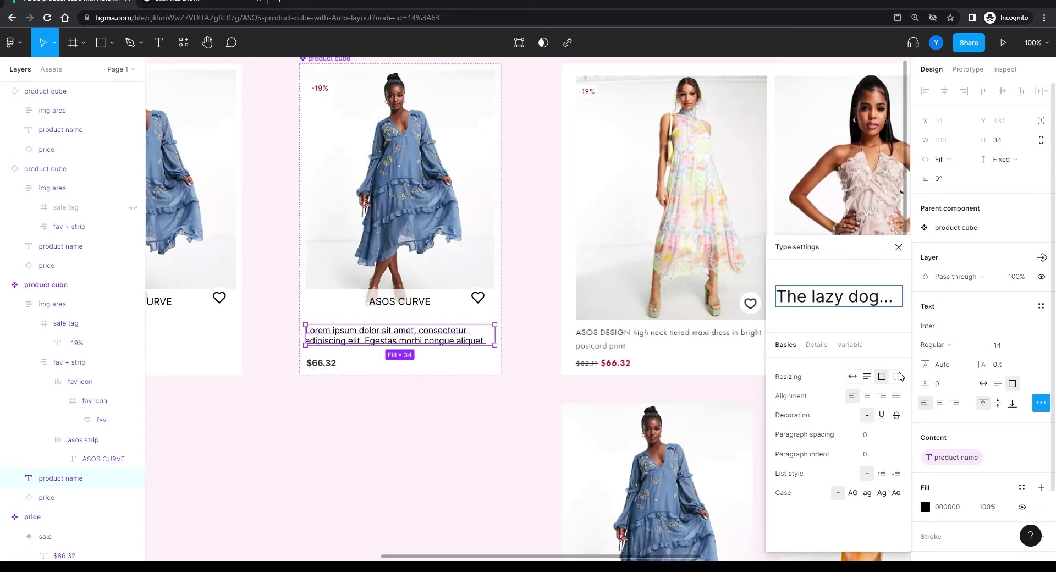
Step: Append the filler text "asdasd asd asd as dasda sd asd asd" to the main product cube component's product name to test its truncation
{"action": "double_click", "coordinate": [460, 343]}
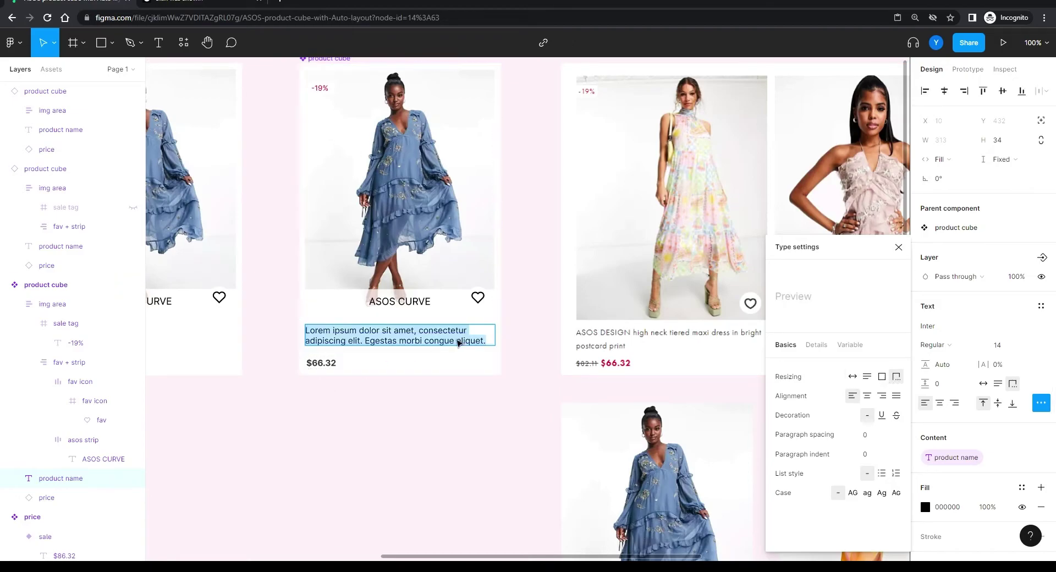
{"action": "left_click", "coordinate": [488, 341]}
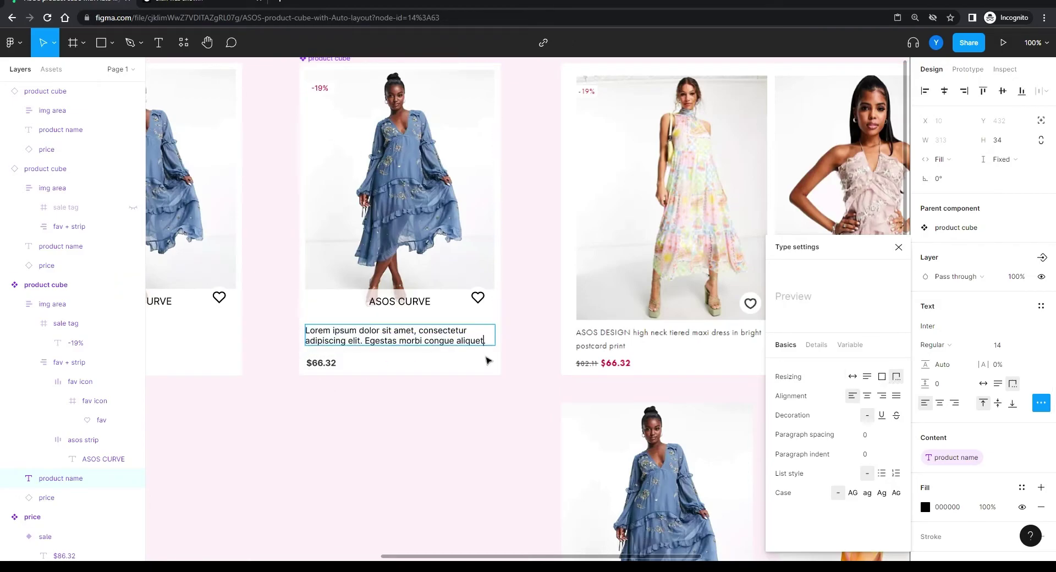
{"action": "key", "text": "BackSpace"}
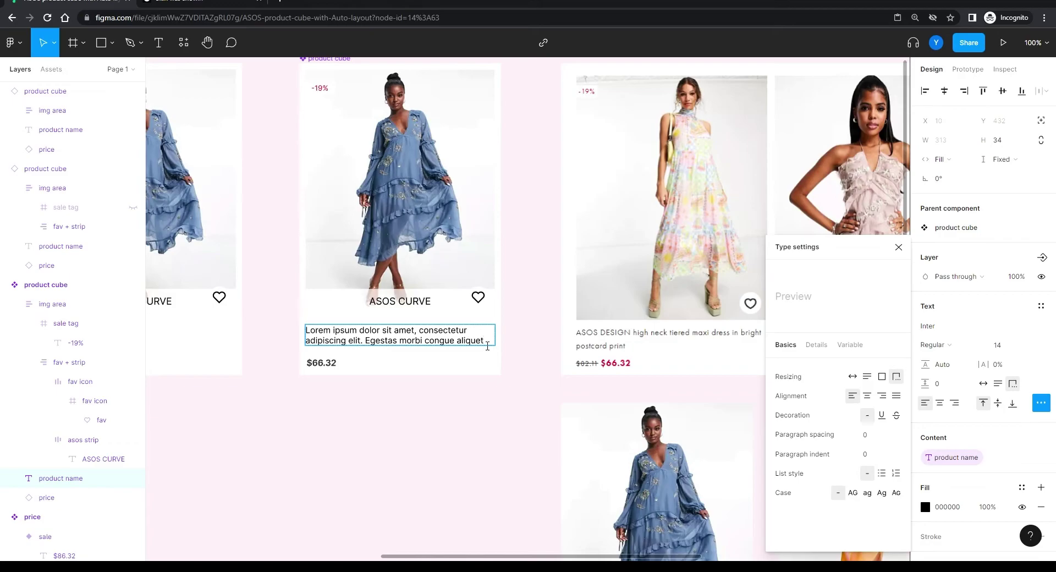
{"action": "type", "text": "asdasd asd"}
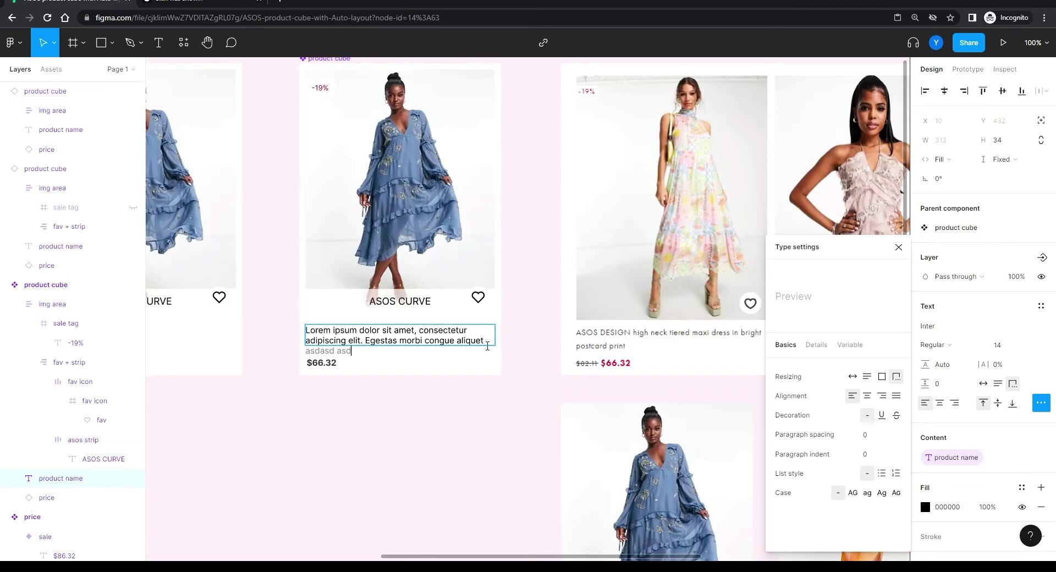
{"action": "type", "text": " asd as dasda sd asd asd"}
{"action": "key", "text": "Escape"}
{"action": "left_click", "coordinate": [418, 401]}
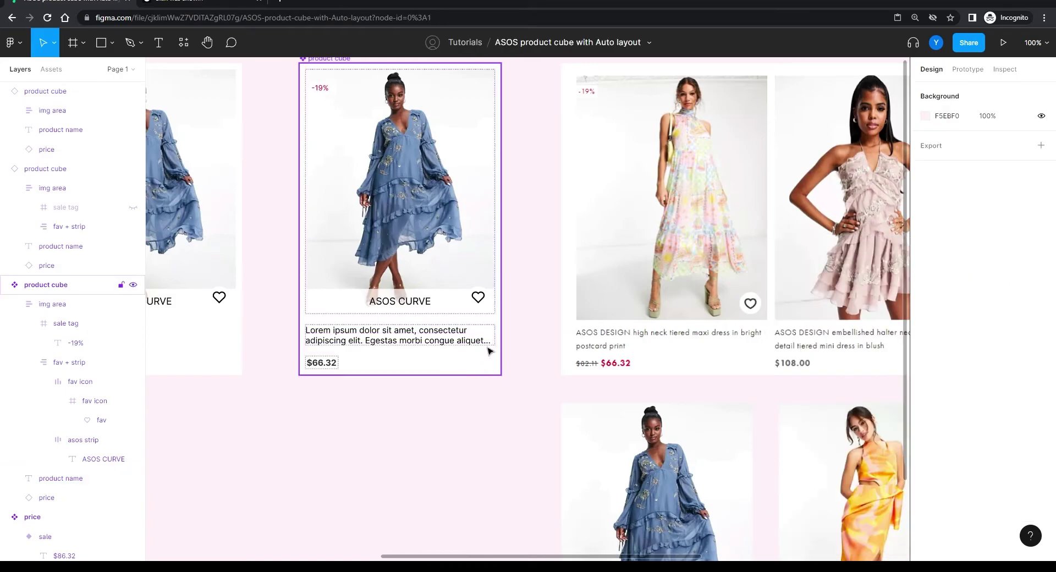
{"action": "scroll", "coordinate": [495, 418], "scroll_direction": "left", "scroll_amount": 3}
{"action": "scroll", "coordinate": [521, 421], "scroll_direction": "up", "scroll_amount": 5}
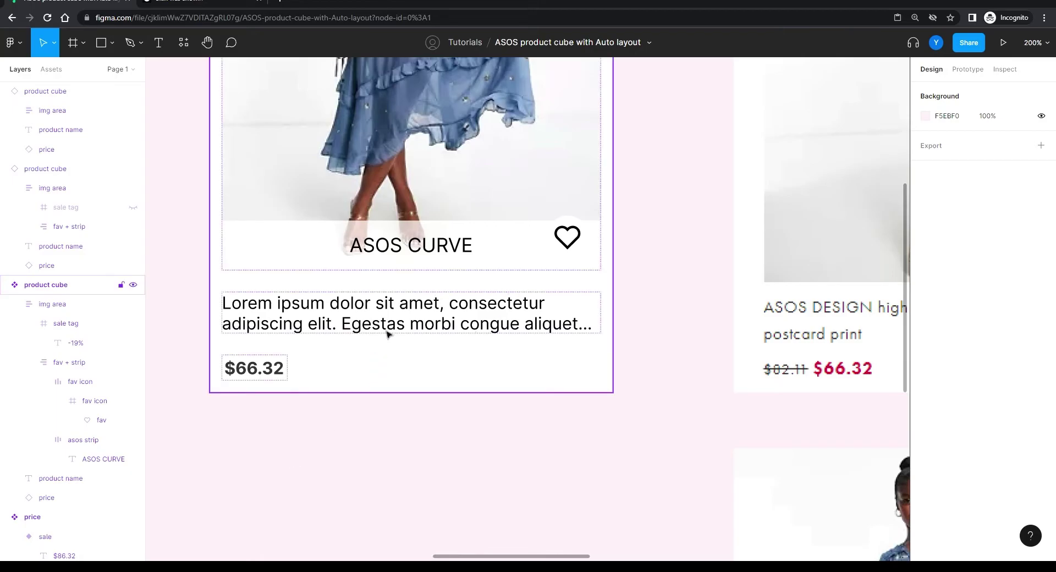
Step: Append "asdasd asd asd asd as da sd asd as d" to the "ASOS product 1" instance's product name property
{"action": "key", "text": "ctrl+minus"}
{"action": "key", "text": "ctrl+minus"}
{"action": "left_click_drag", "start_coordinate": [297, 407], "coordinate": [545, 393]}
{"action": "key", "text": "ctrl+plus"}
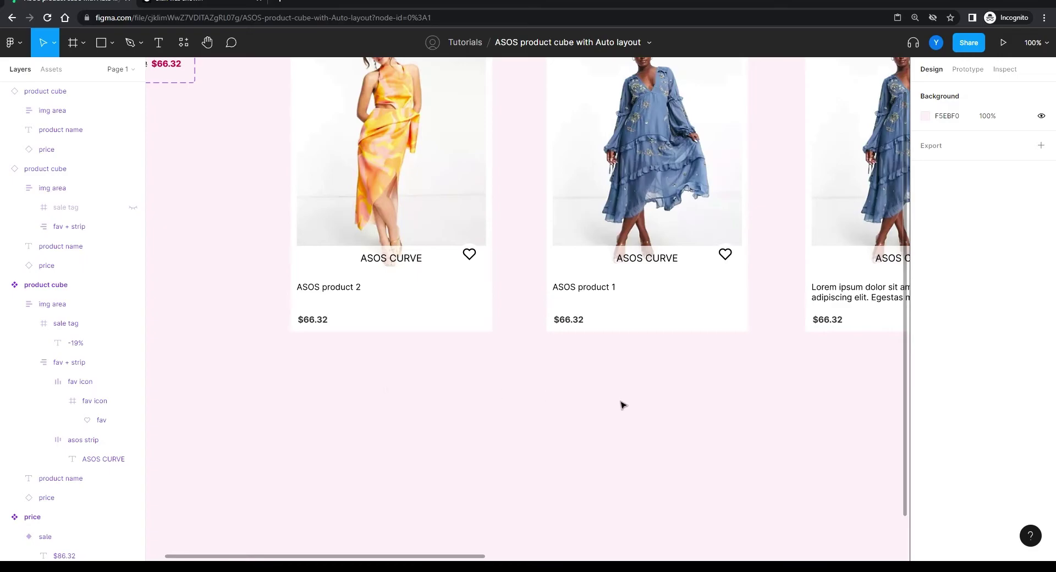
{"action": "left_click", "coordinate": [608, 295]}
{"action": "left_click", "coordinate": [1023, 304]}
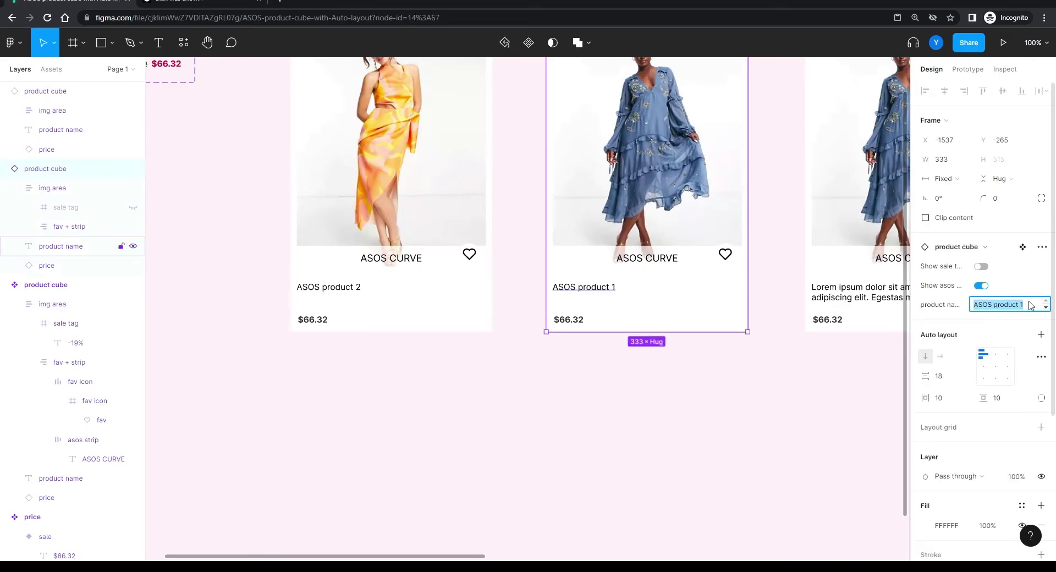
{"action": "left_click", "coordinate": [1025, 305]}
{"action": "type", "text": "asdasd asd asd asd as da sd asd as d"}
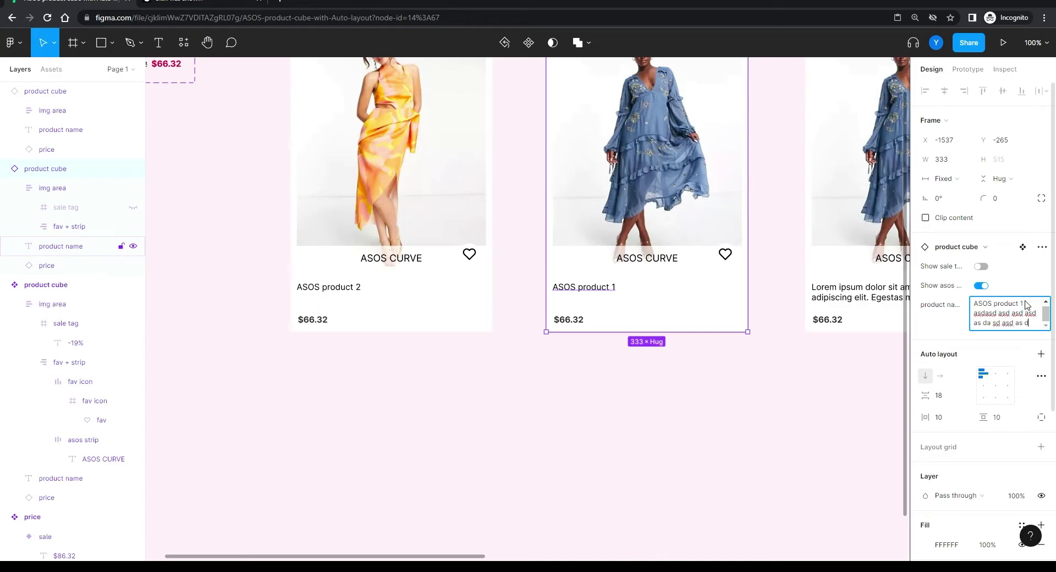
{"action": "key", "text": "Return"}
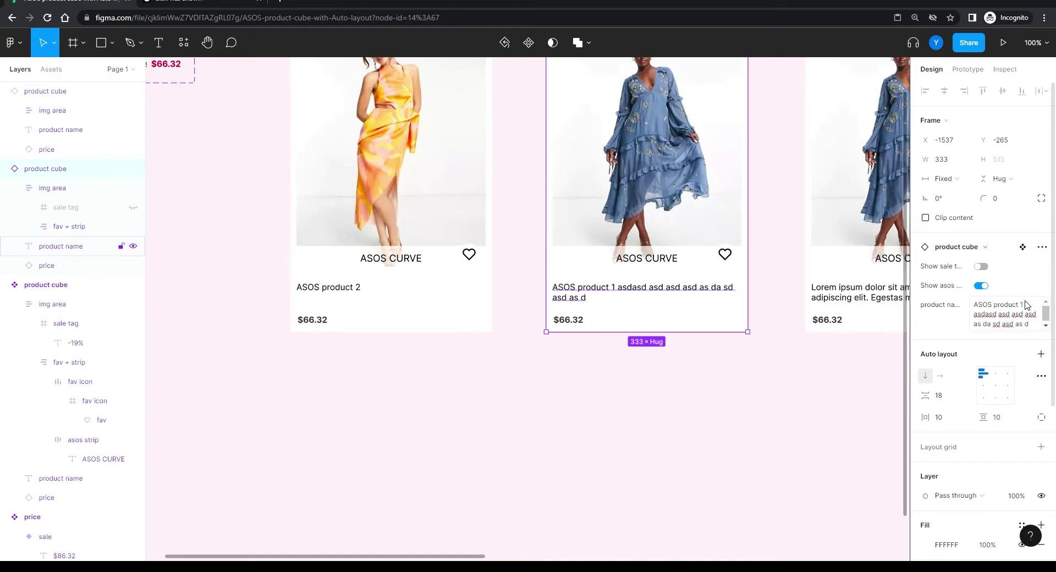
Step: Extend the product name property of the blue dress product cube instance with more filler text, enough to exceed two lines
{"action": "left_click", "coordinate": [1015, 324]}
{"action": "left_click", "coordinate": [1031, 326]}
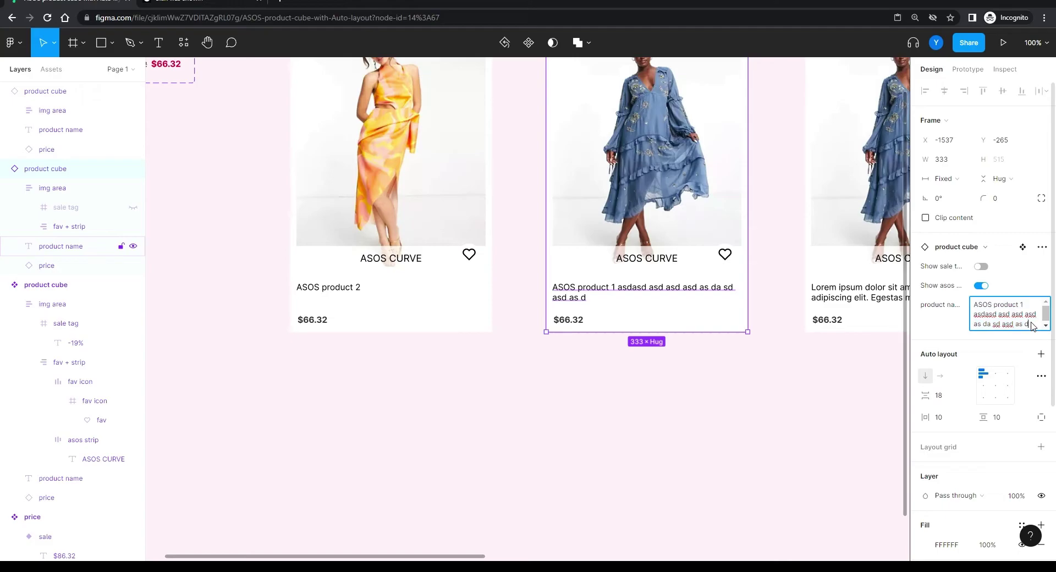
{"action": "type", "text": "asdasd asd asd asd asd"}
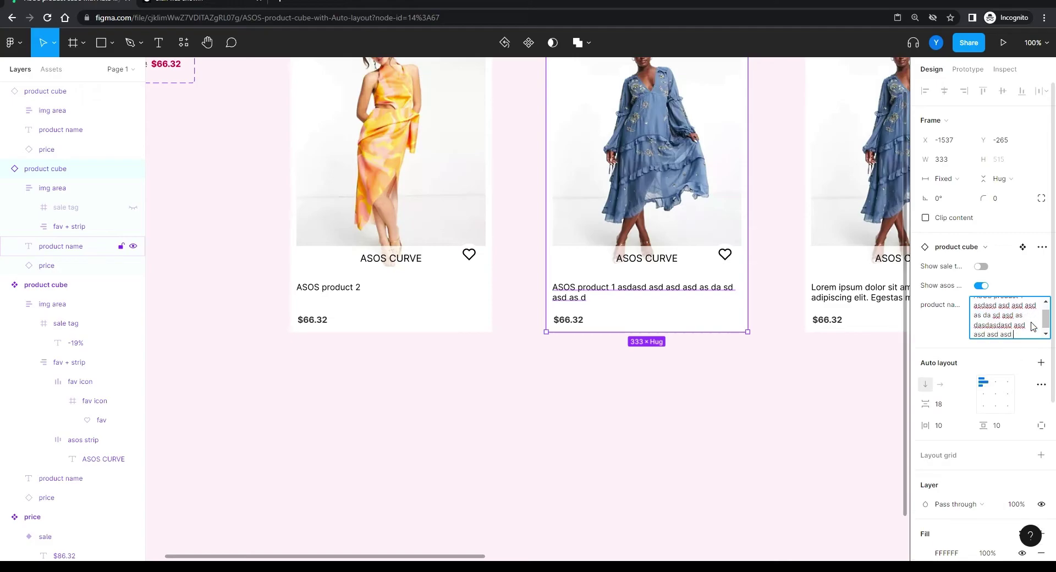
{"action": "type", "text": " as das das da sd asd asd sda sd a"}
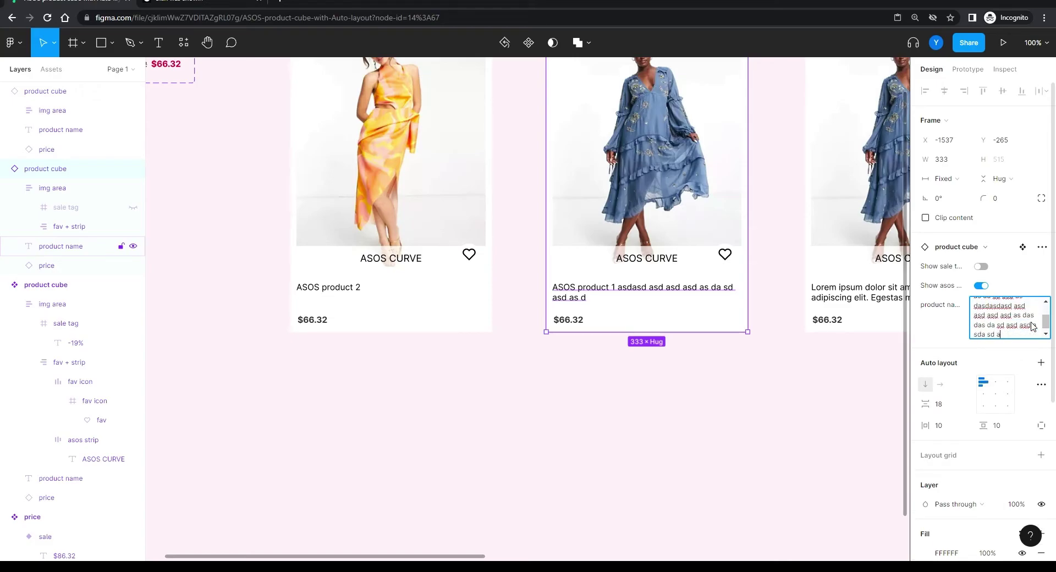
{"action": "left_click", "coordinate": [583, 401]}
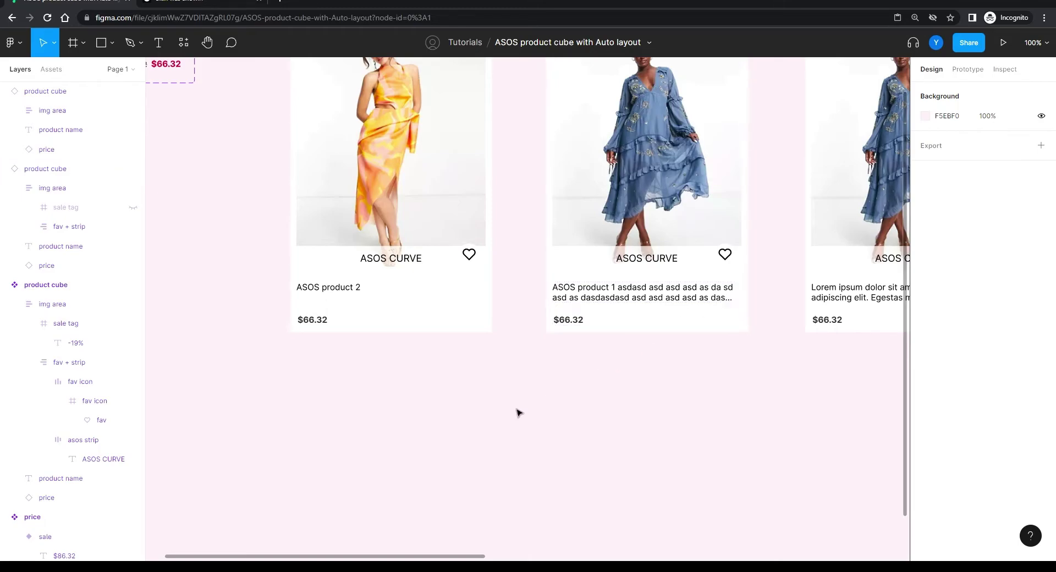
Step: Check the favourite heart's behaviour on the black skinny jeans on the ASOS website and return to the Figma file
{"action": "key", "text": "minus"}
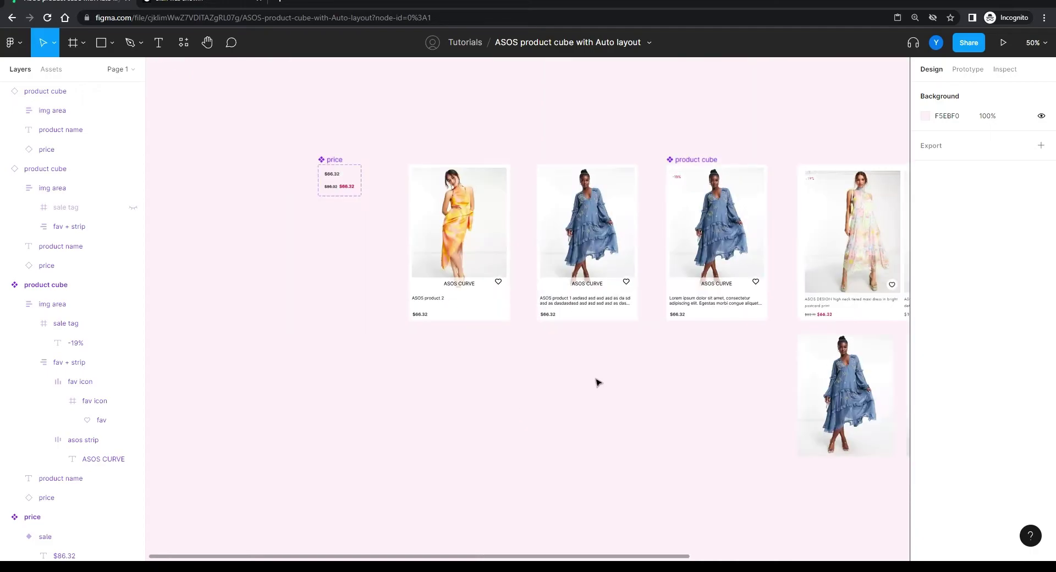
{"action": "left_click_drag", "start_coordinate": [591, 401], "coordinate": [455, 355]}
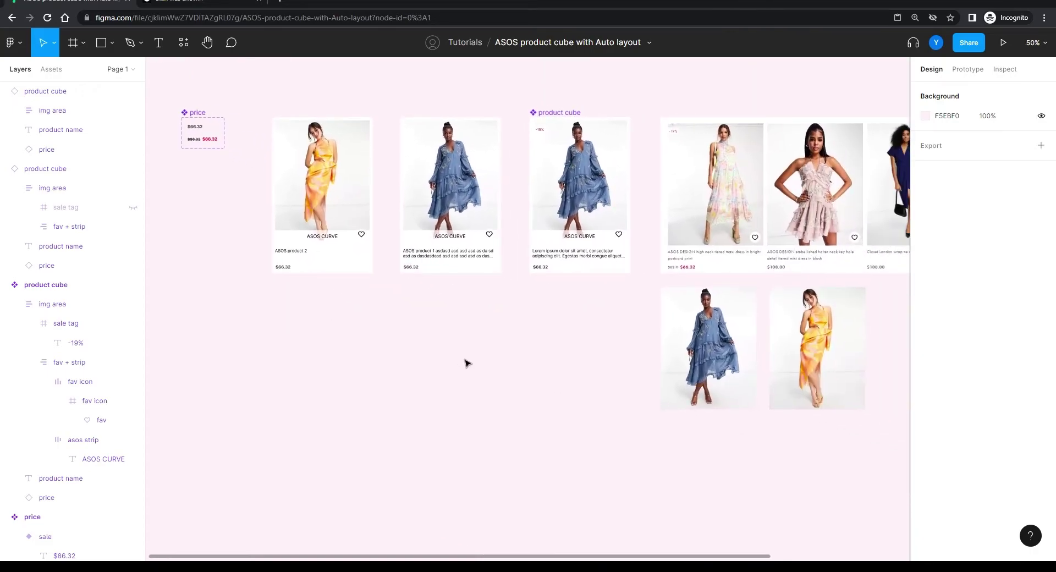
{"action": "left_click_drag", "start_coordinate": [408, 309], "coordinate": [567, 344]}
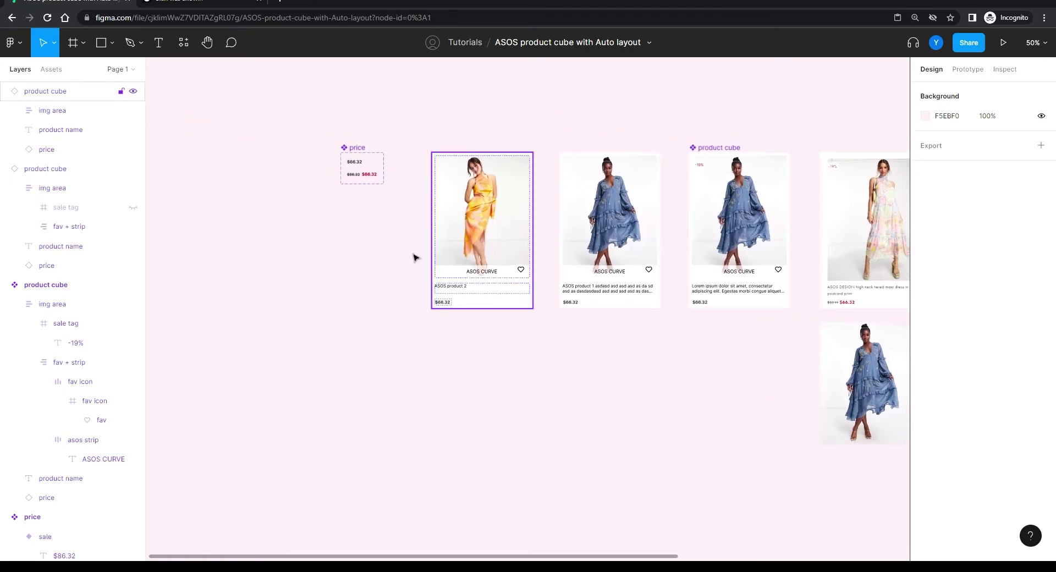
{"action": "left_click", "coordinate": [160, 5]}
{"action": "left_click", "coordinate": [273, 423]}
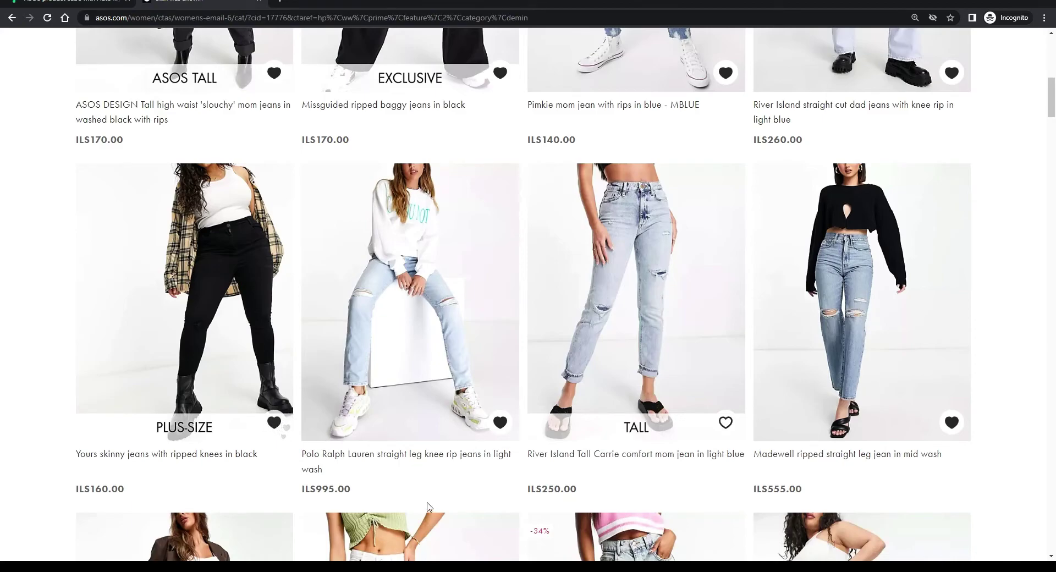
{"action": "left_click", "coordinate": [79, 2]}
{"action": "left_click_drag", "start_coordinate": [416, 314], "coordinate": [471, 313]}
{"action": "key", "text": "ctrl+equal"}
{"action": "key", "text": "ctrl+equal"}
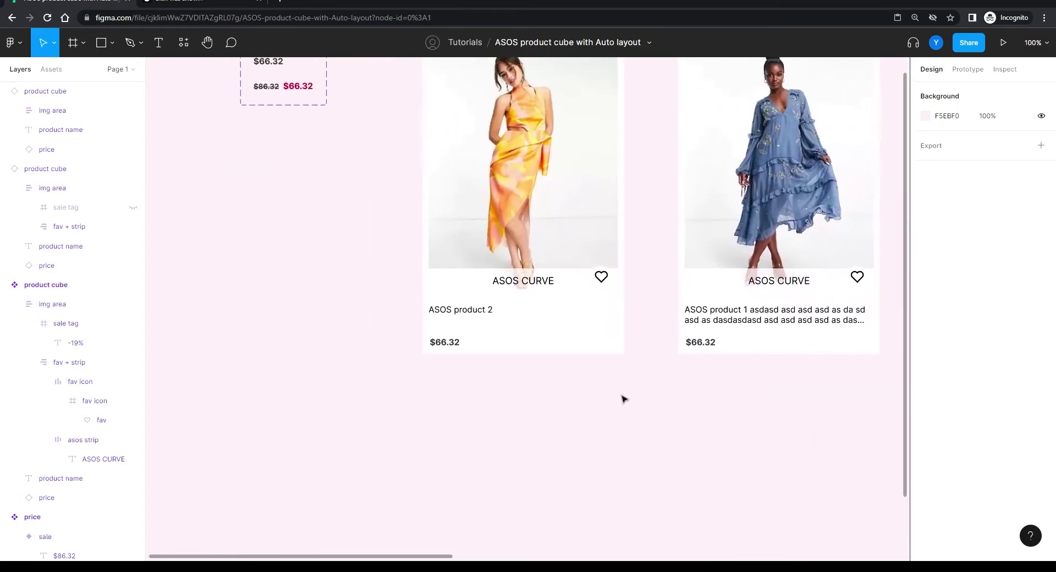
{"action": "double_click", "coordinate": [677, 248]}
{"action": "double_click", "coordinate": [676, 249]}
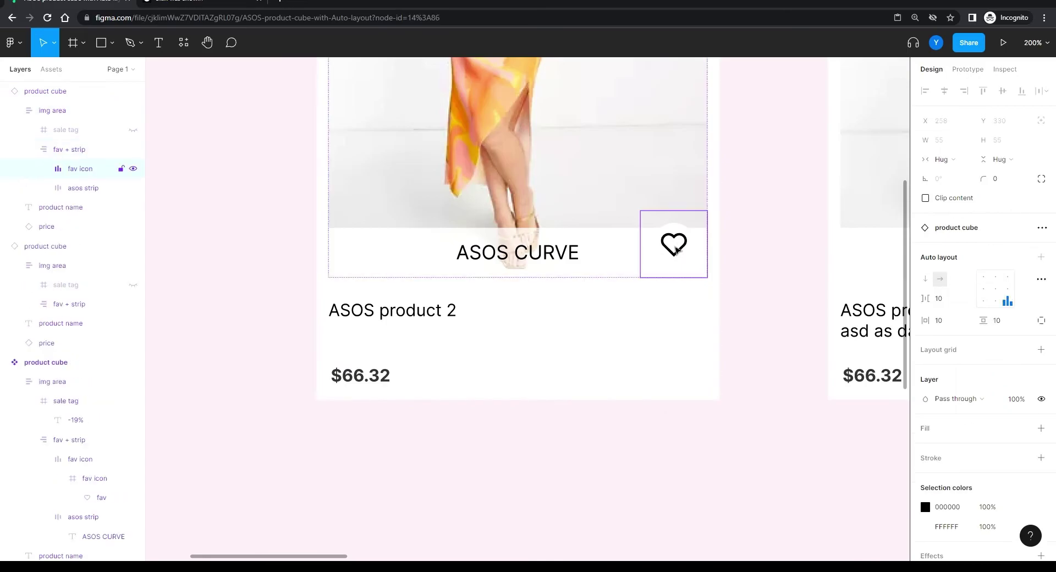
Step: Copy the inner 35 × 35 fav icon frame from the main product cube component onto the empty canvas beside the price component
{"action": "scroll", "coordinate": [675, 248], "scroll_direction": "right", "scroll_amount": 10}
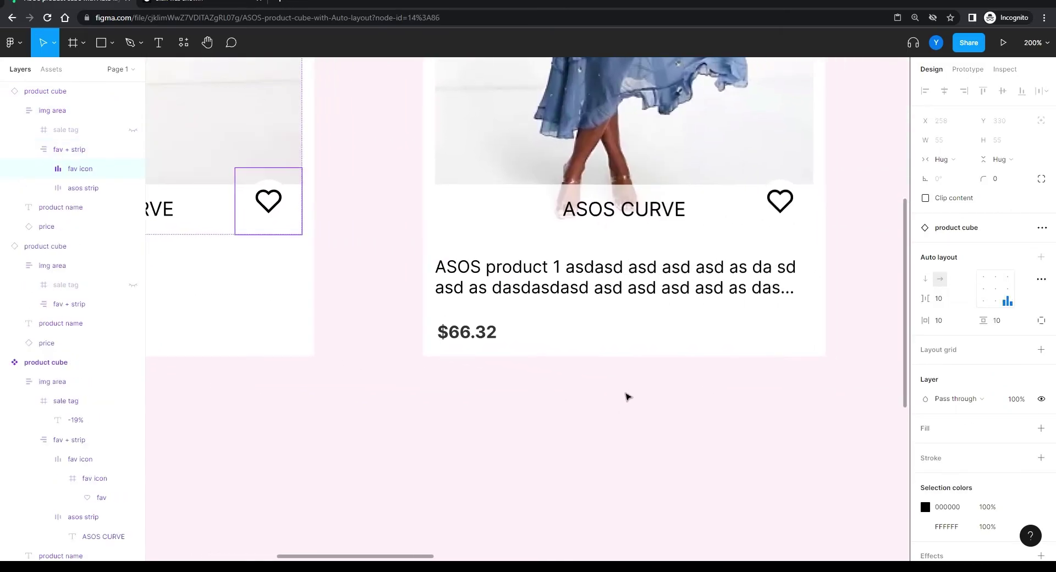
{"action": "key", "text": "ctrl+minus"}
{"action": "left_click_drag", "start_coordinate": [670, 397], "coordinate": [328, 370]}
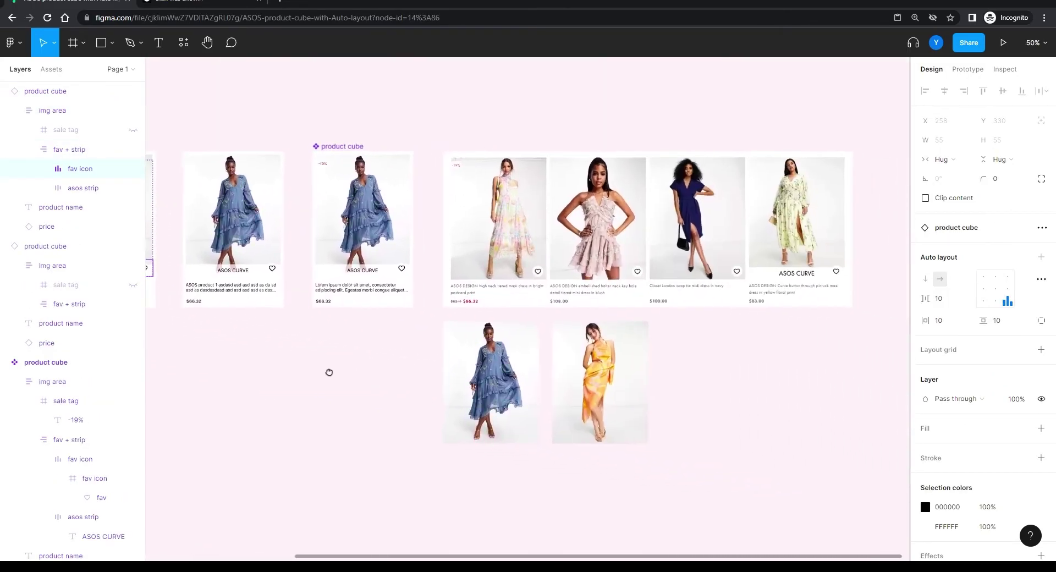
{"action": "key", "text": "ctrl+equal"}
{"action": "scroll", "coordinate": [376, 347], "scroll_direction": "left", "scroll_amount": 5}
{"action": "scroll", "coordinate": [376, 348], "scroll_direction": "up", "scroll_amount": 2}
{"action": "double_click", "coordinate": [573, 309]}
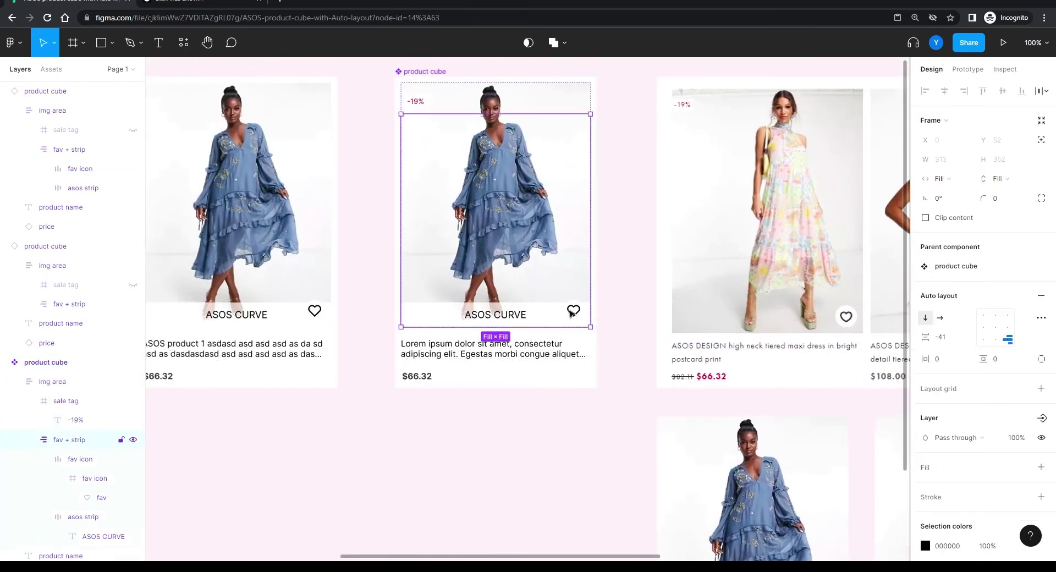
{"action": "double_click", "coordinate": [572, 312]}
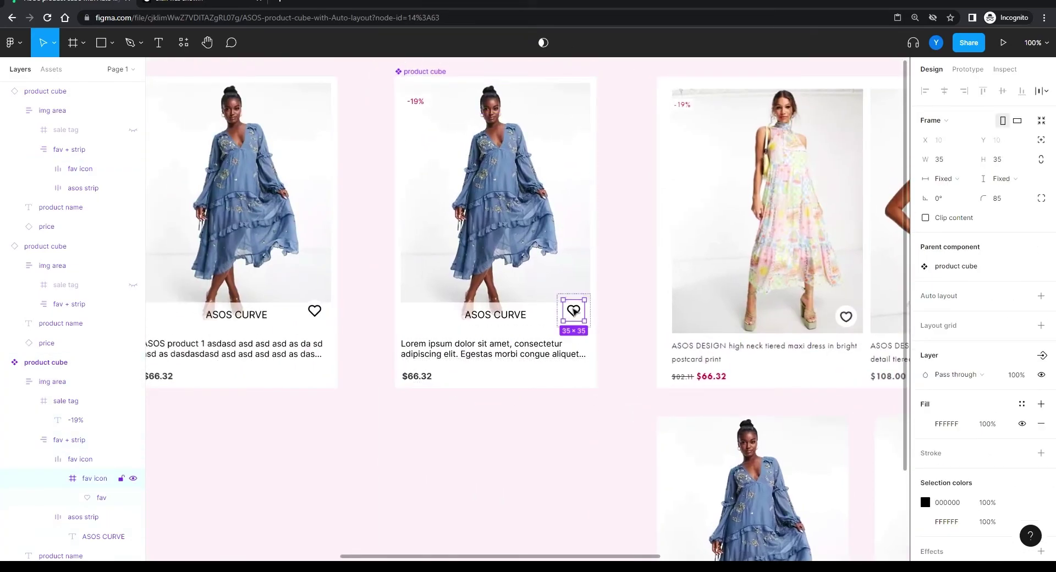
{"action": "left_click_drag", "start_coordinate": [573, 310], "coordinate": [383, 235]}
Step: Rename the copied heart icon frame as "fav icon / default"
{"action": "double_click", "coordinate": [64, 165]}
{"action": "left_click", "coordinate": [65, 165]}
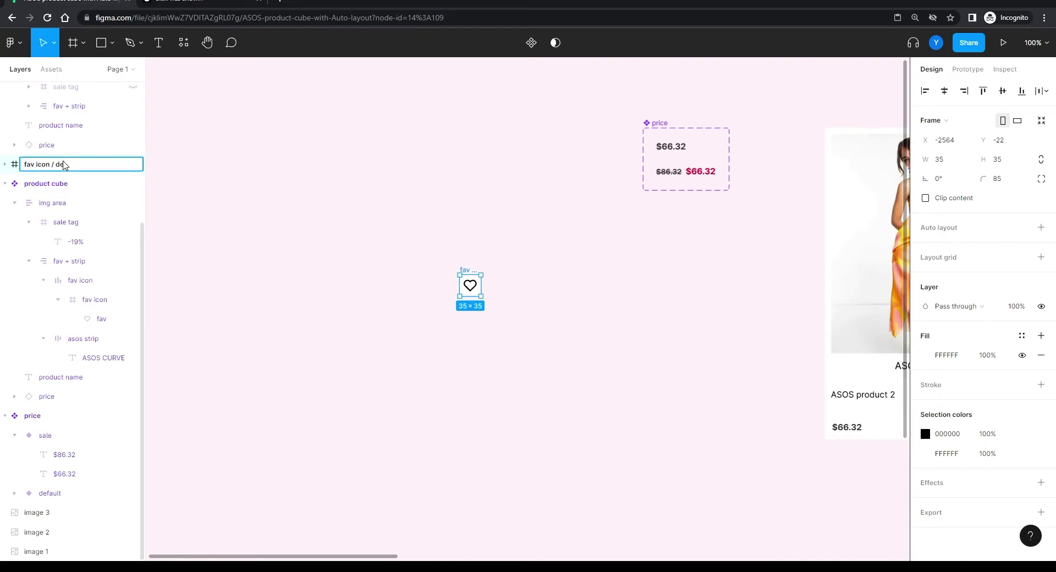
{"action": "type", "text": "/ default"}
{"action": "key", "text": "Return"}
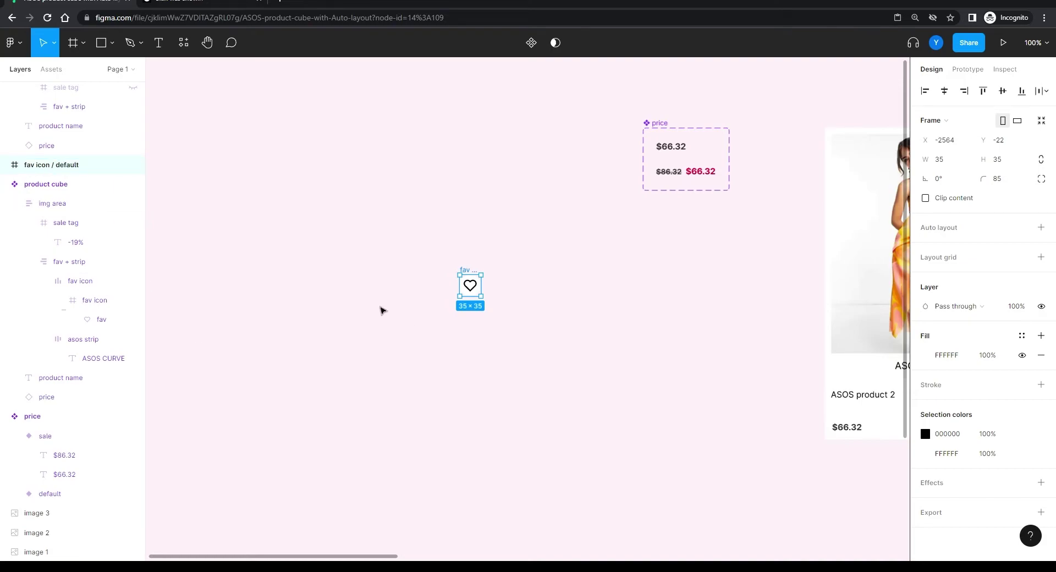
Step: Duplicate the "fav icon / default" frame beside the original and rename the copy "fav icon / hover"
{"action": "left_click_drag", "start_coordinate": [465, 271], "coordinate": [505, 271]}
{"action": "left_click_drag", "start_coordinate": [669, 396], "coordinate": [581, 357]}
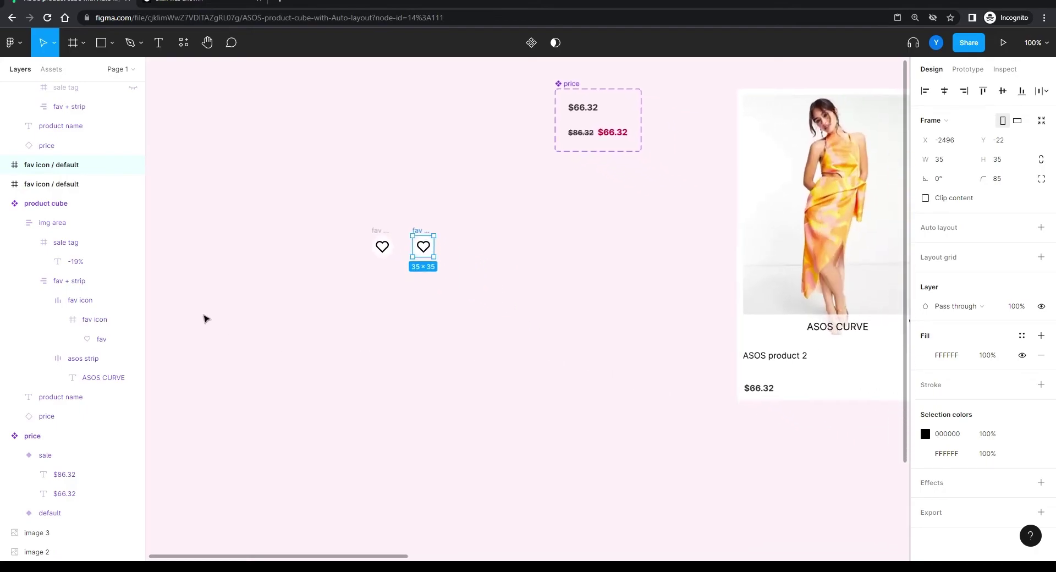
{"action": "double_click", "coordinate": [70, 167]}
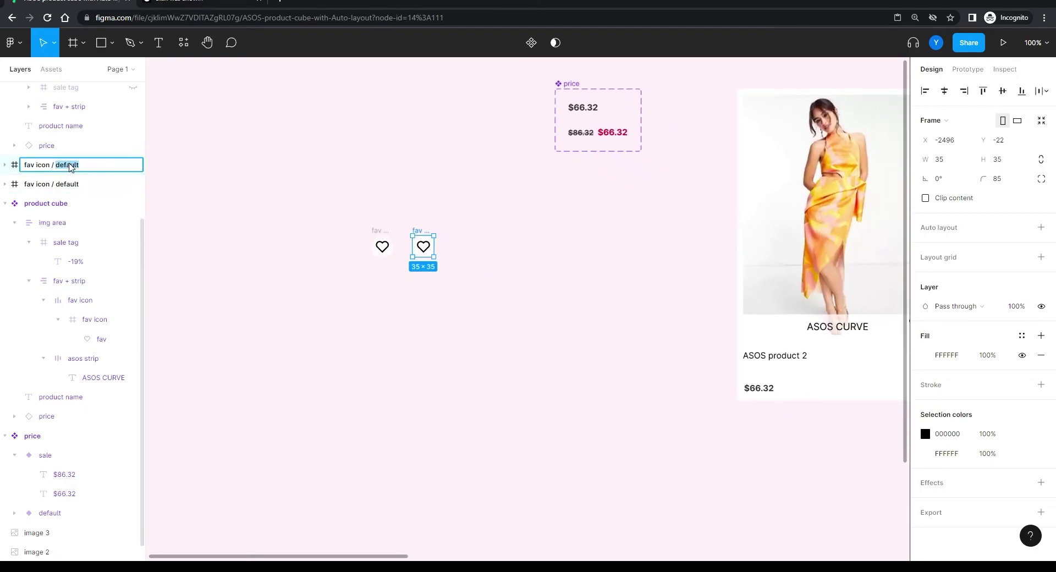
{"action": "type", "text": "hover"}
{"action": "key", "text": "Return"}
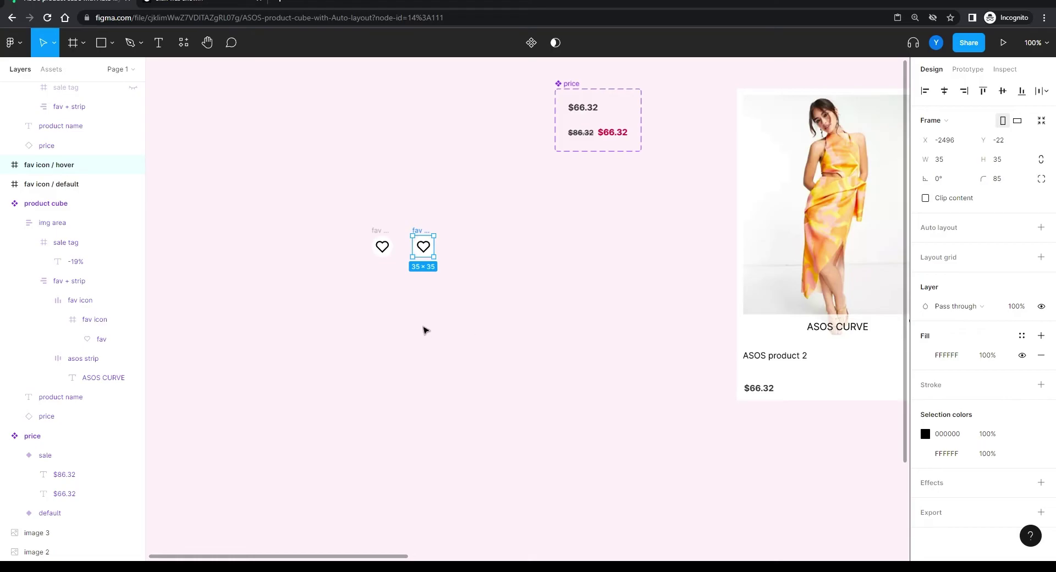
Step: Remove both standalone heart icon frames from the canvas
{"action": "left_click_drag", "start_coordinate": [424, 330], "coordinate": [502, 366]}
{"action": "left_click_drag", "start_coordinate": [534, 245], "coordinate": [431, 360]}
{"action": "key", "text": "ctrl+x"}
Step: Copy the outer auto layout fav icon frame from the main product cube component onto the empty canvas and remove its auto layout
{"action": "left_click_drag", "start_coordinate": [663, 320], "coordinate": [207, 294]}
{"action": "left_click_drag", "start_coordinate": [698, 374], "coordinate": [304, 300]}
{"action": "left_click_drag", "start_coordinate": [772, 349], "coordinate": [747, 409]}
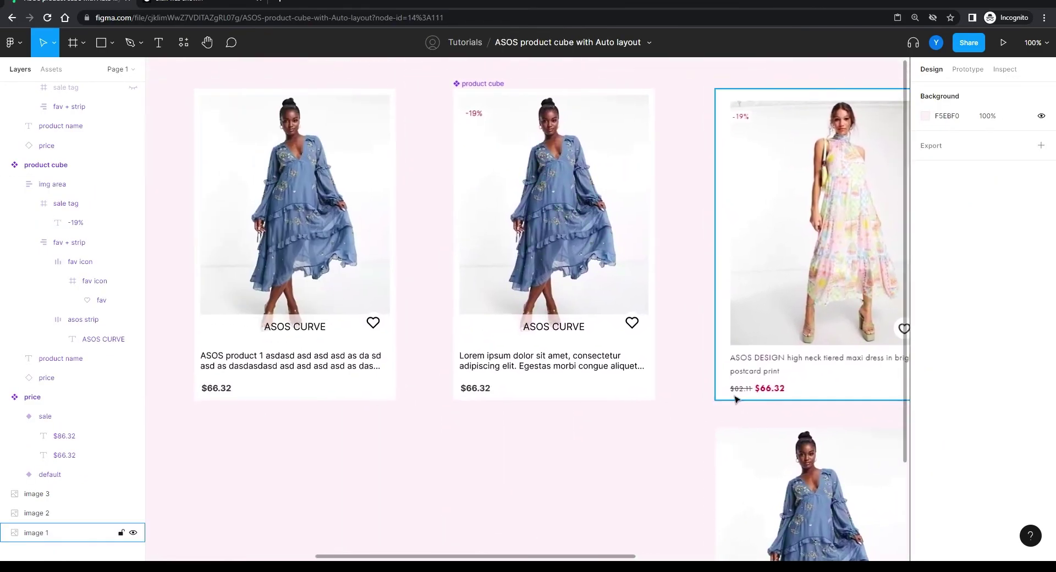
{"action": "double_click", "coordinate": [636, 324]}
{"action": "double_click", "coordinate": [636, 324]}
{"action": "double_click", "coordinate": [635, 325]}
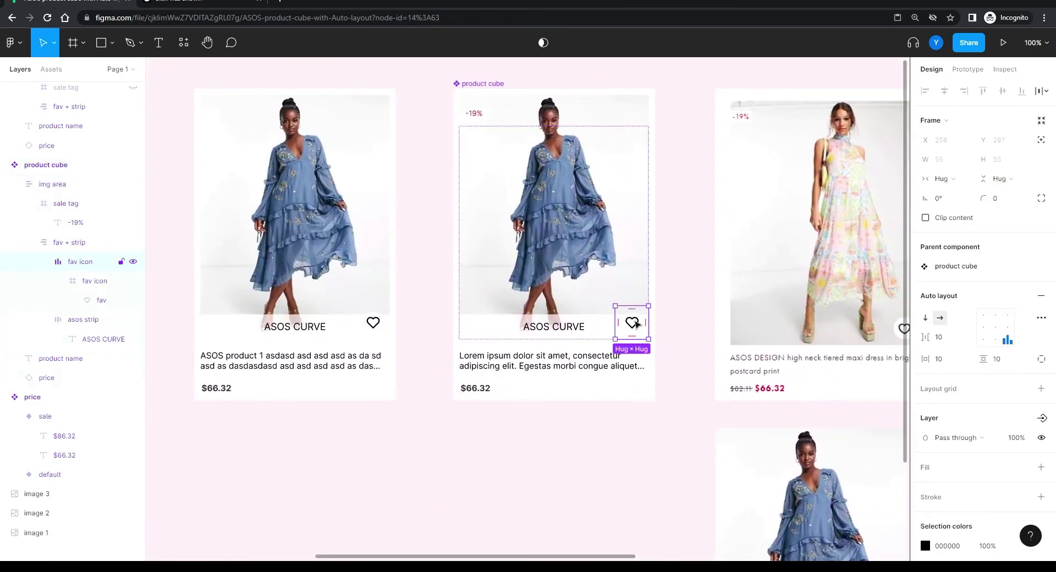
{"action": "left_click", "coordinate": [406, 472]}
{"action": "left_click_drag", "start_coordinate": [286, 434], "coordinate": [578, 413]}
{"action": "left_click_drag", "start_coordinate": [415, 357], "coordinate": [707, 372]}
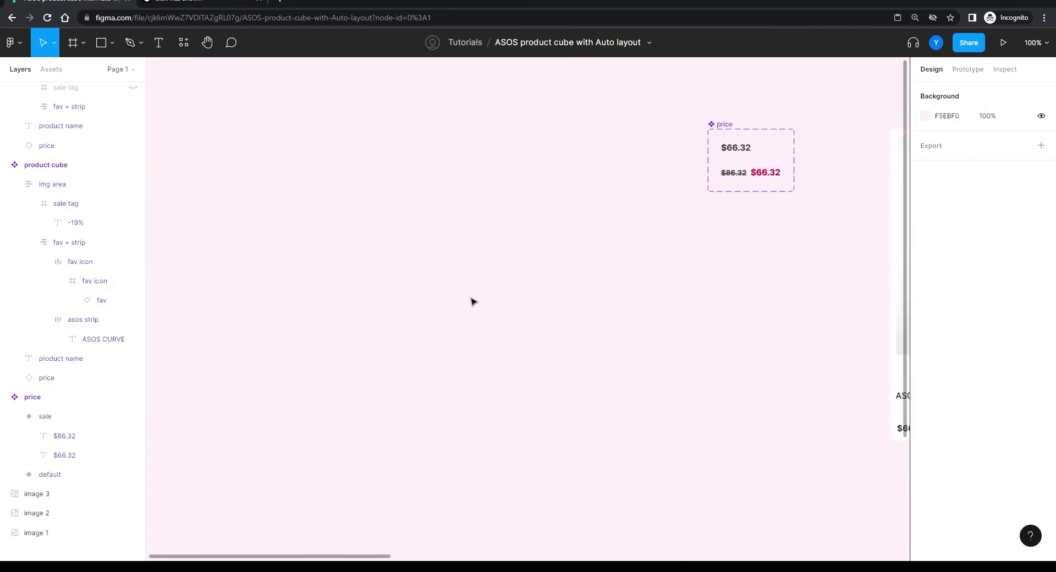
{"action": "key", "text": "ctrl+v"}
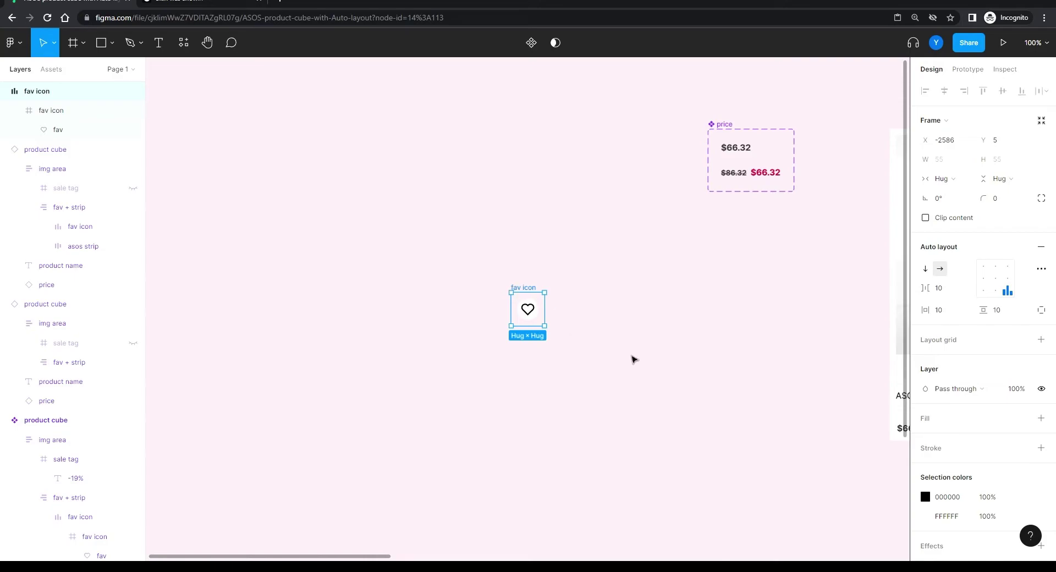
{"action": "scroll", "coordinate": [632, 360], "scroll_direction": "up", "scroll_amount": 5}
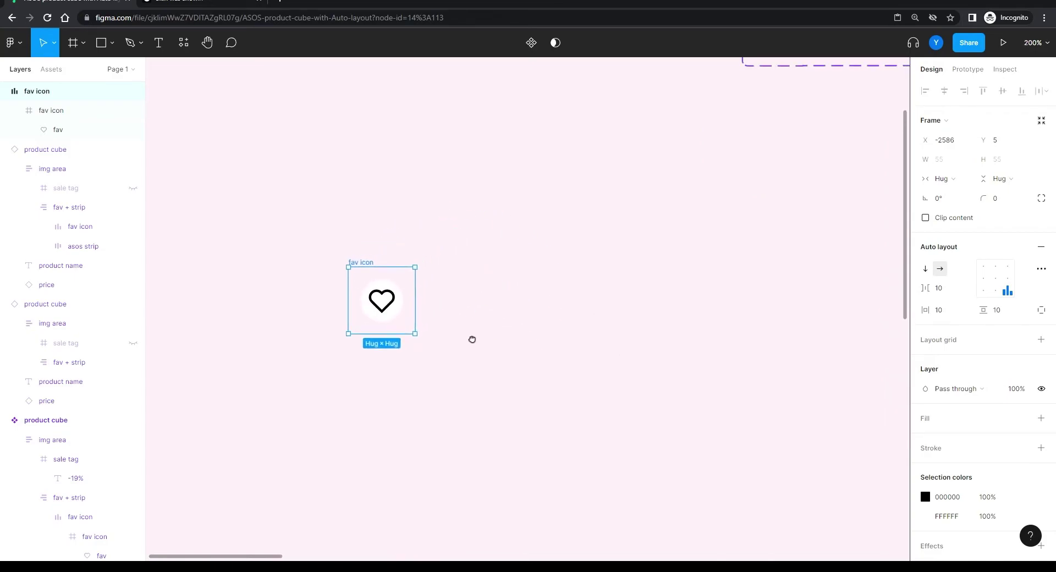
{"action": "left_click", "coordinate": [1041, 247]}
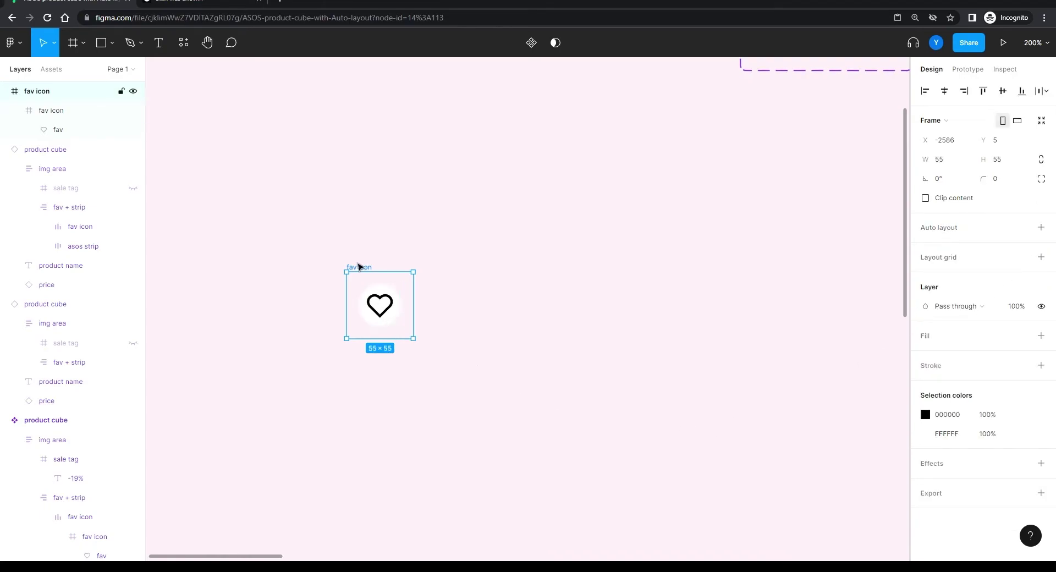
Step: Rename the copied 55 × 55 fav icon frame as "fav icon / default"
{"action": "double_click", "coordinate": [64, 97]}
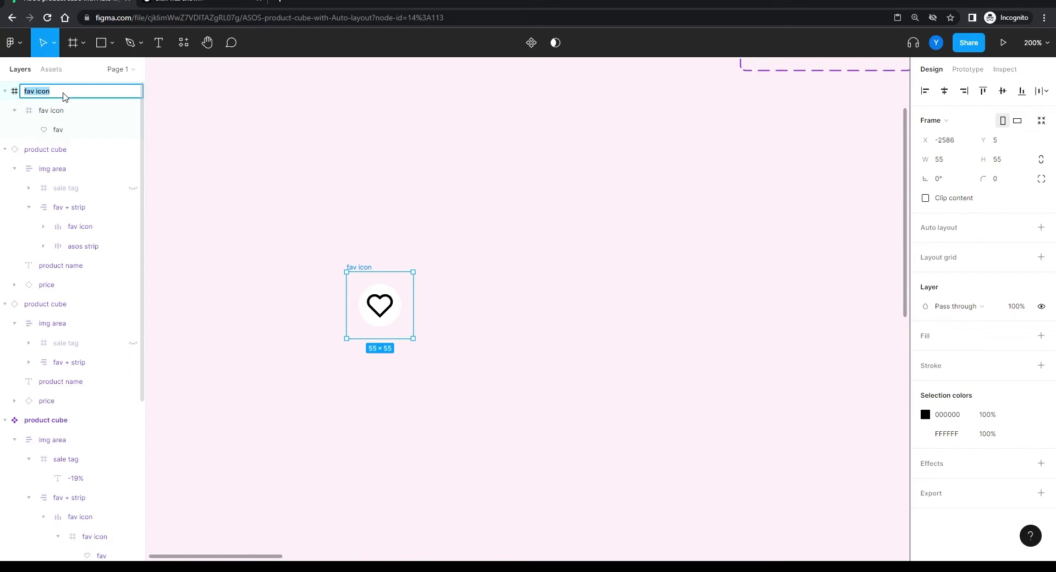
{"action": "left_click", "coordinate": [64, 89]}
{"action": "type", "text": "/ default"}
{"action": "key", "text": "Return"}
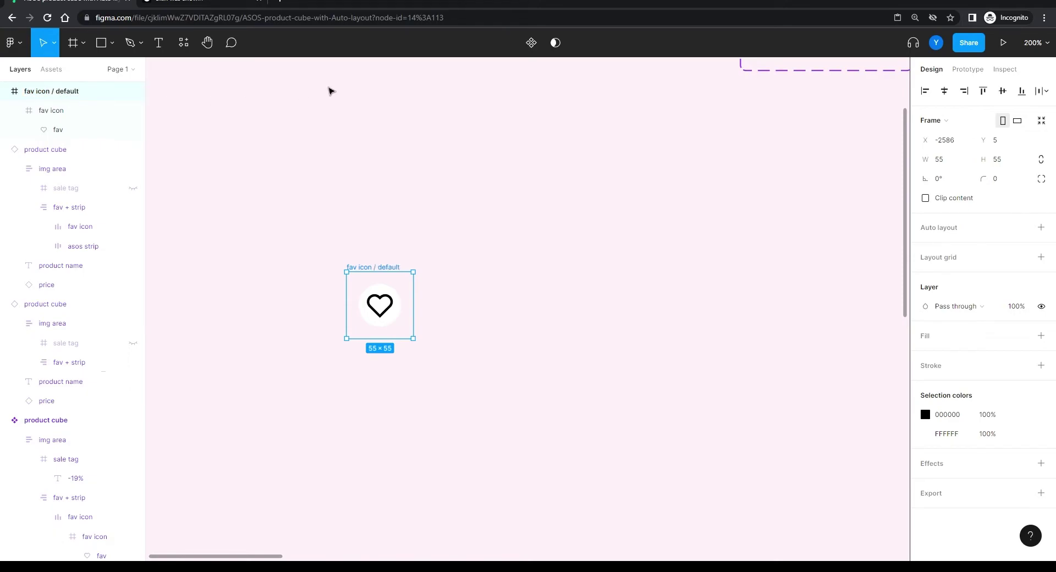
Step: Duplicate the "fav icon / default" frame beside the original and name the copy "fav icon / hover"
{"action": "key", "text": "ctrl+d"}
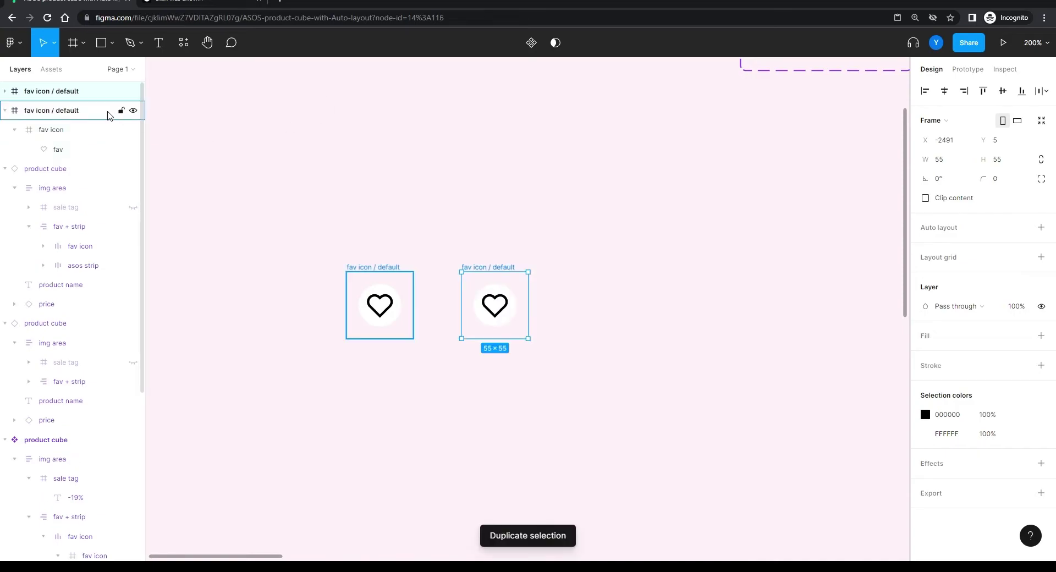
{"action": "double_click", "coordinate": [67, 92]}
{"action": "double_click", "coordinate": [66, 92]}
{"action": "type", "text": "hover"}
{"action": "key", "text": "Return"}
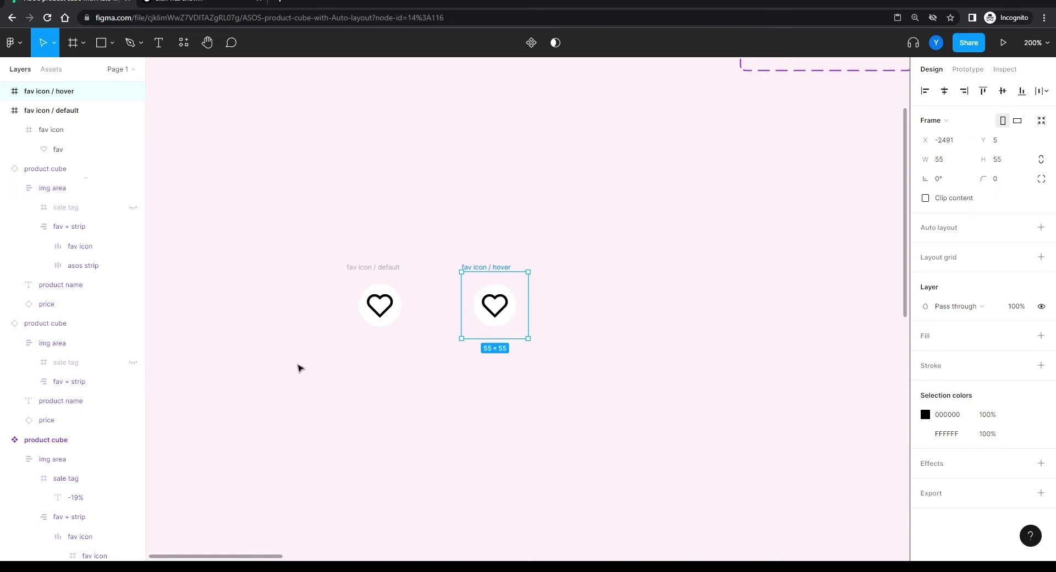
Step: Add a solid black 000000 fill to the heart in the "fav icon / hover" frame
{"action": "left_click", "coordinate": [497, 317]}
{"action": "double_click", "coordinate": [497, 318]}
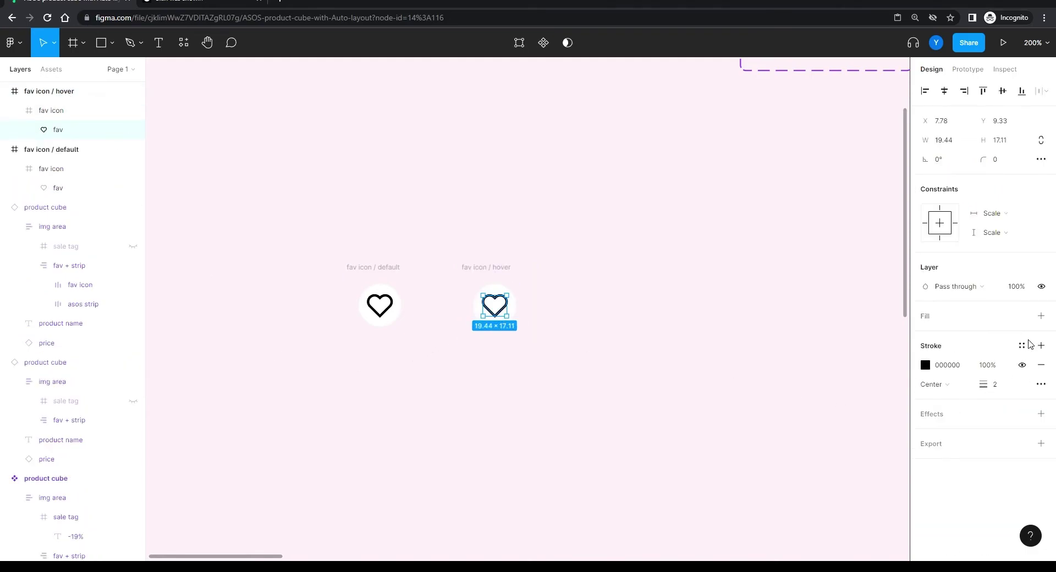
{"action": "left_click", "coordinate": [1041, 316]}
{"action": "left_click", "coordinate": [926, 335]}
{"action": "left_click_drag", "start_coordinate": [858, 330], "coordinate": [522, 426]}
{"action": "left_click", "coordinate": [497, 433]}
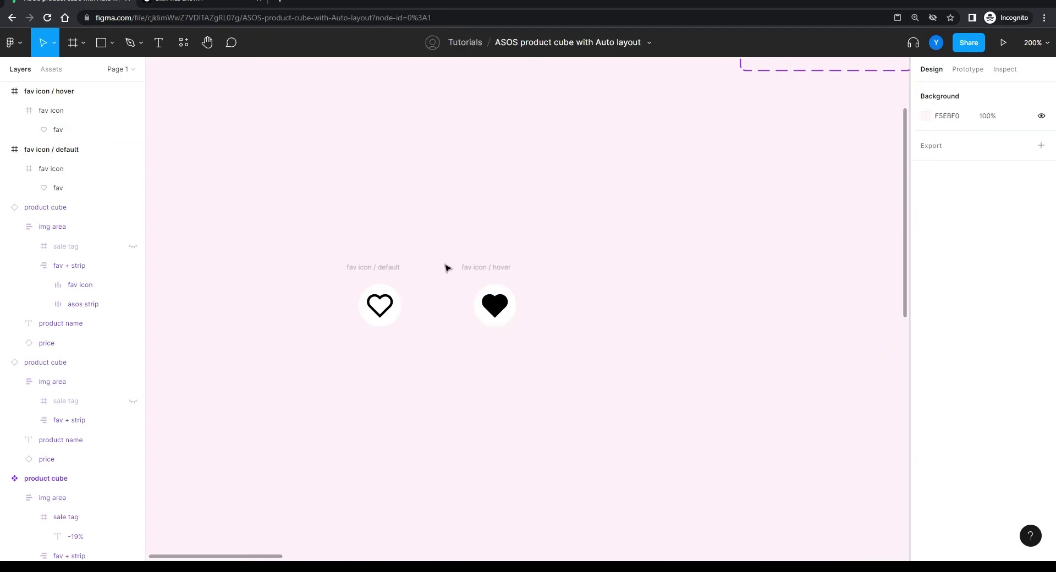
Step: Duplicate the filled heart twice inside the "fav icon / hover" frame
{"action": "left_click", "coordinate": [475, 267]}
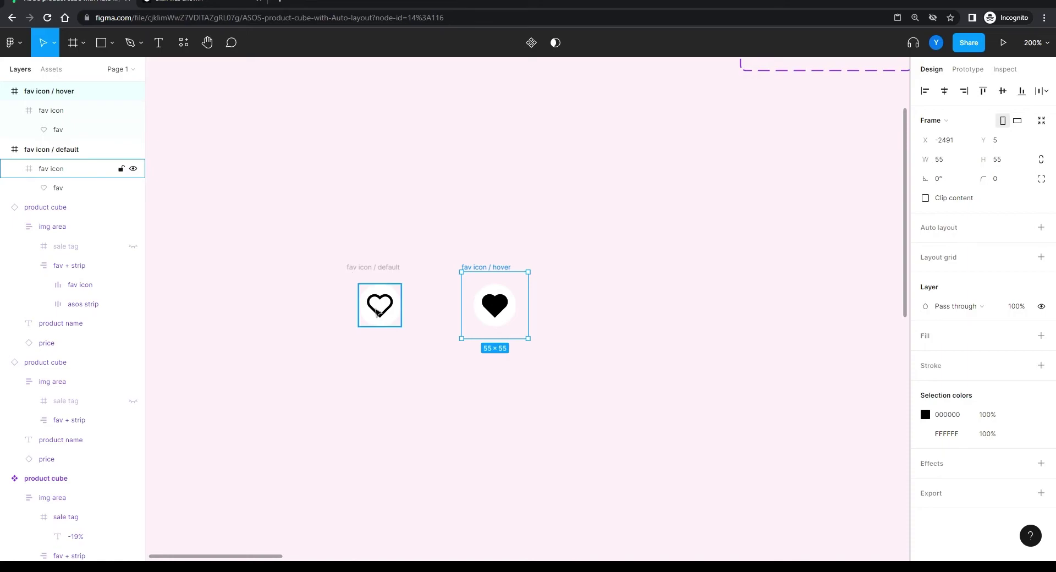
{"action": "double_click", "coordinate": [494, 305]}
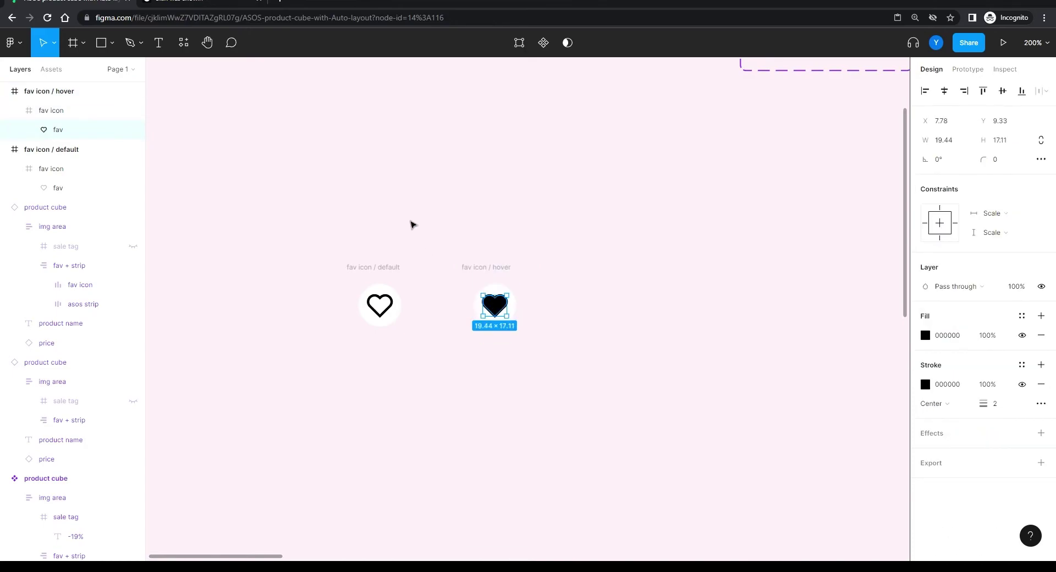
{"action": "key", "text": "ctrl+d"}
{"action": "key", "text": "ctrl+d"}
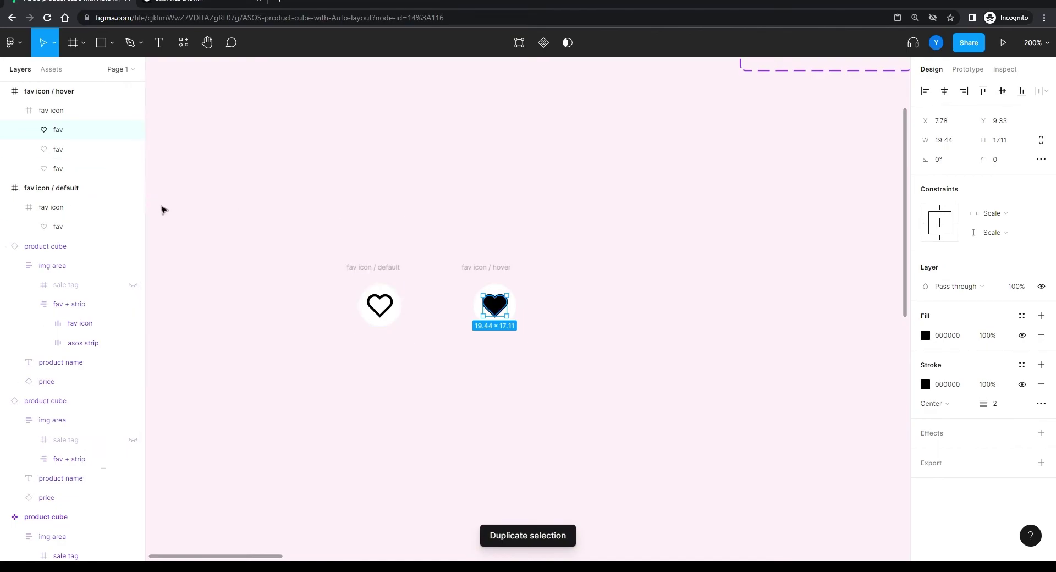
Step: Rename the two lower heart layers in the hover frame as "fav 1" and "fav 2"
{"action": "left_click", "coordinate": [60, 174]}
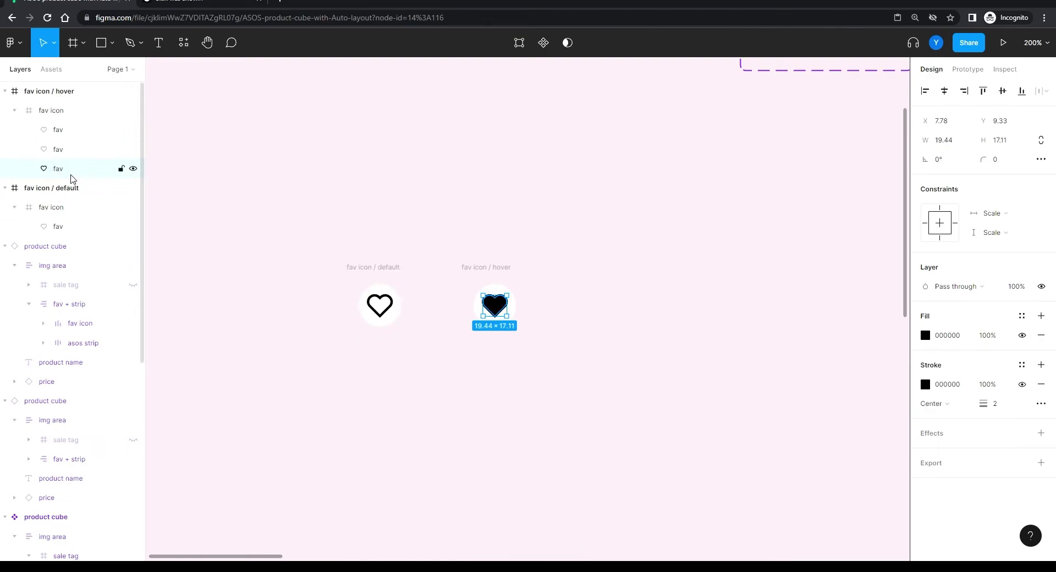
{"action": "double_click", "coordinate": [60, 172]}
{"action": "double_click", "coordinate": [59, 151]}
{"action": "left_click", "coordinate": [77, 149]}
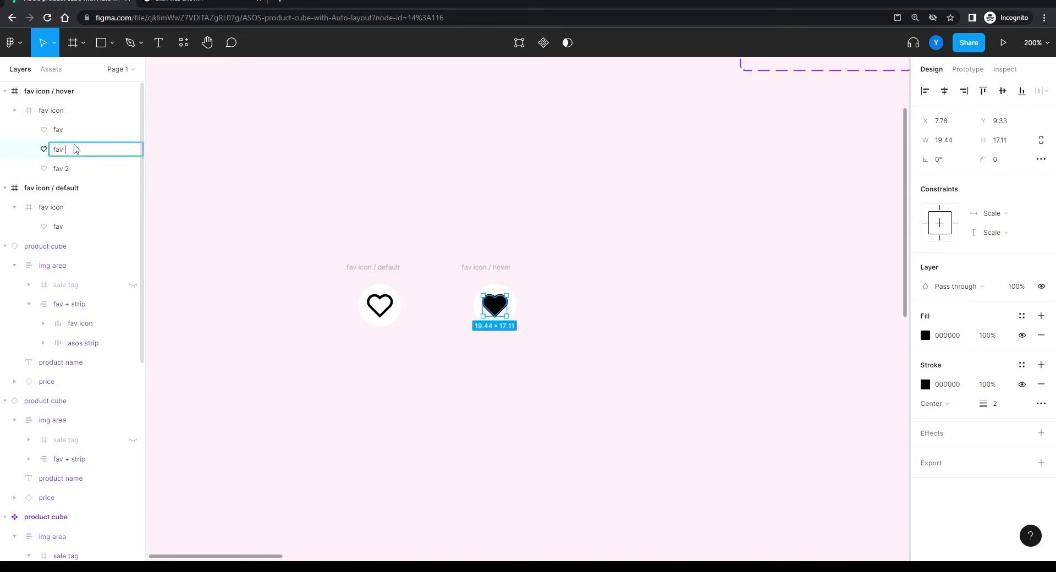
{"action": "key", "text": "Return"}
Step: Set the layer opacity of the topmost "fav" heart in the hover frame to 50%
{"action": "left_click", "coordinate": [68, 131]}
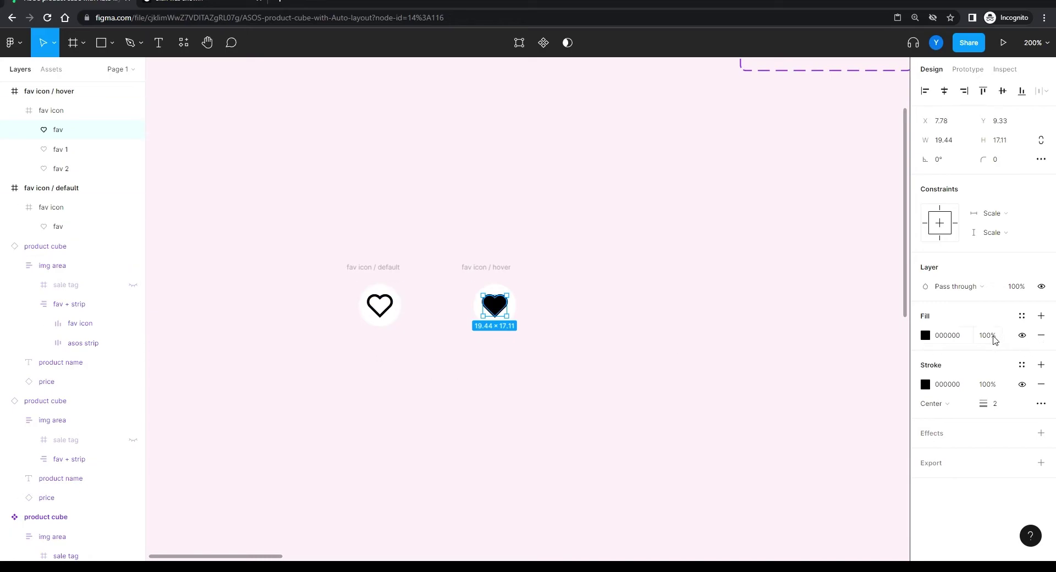
{"action": "left_click", "coordinate": [1016, 288]}
{"action": "type", "text": "50"}
{"action": "key", "text": "Return"}
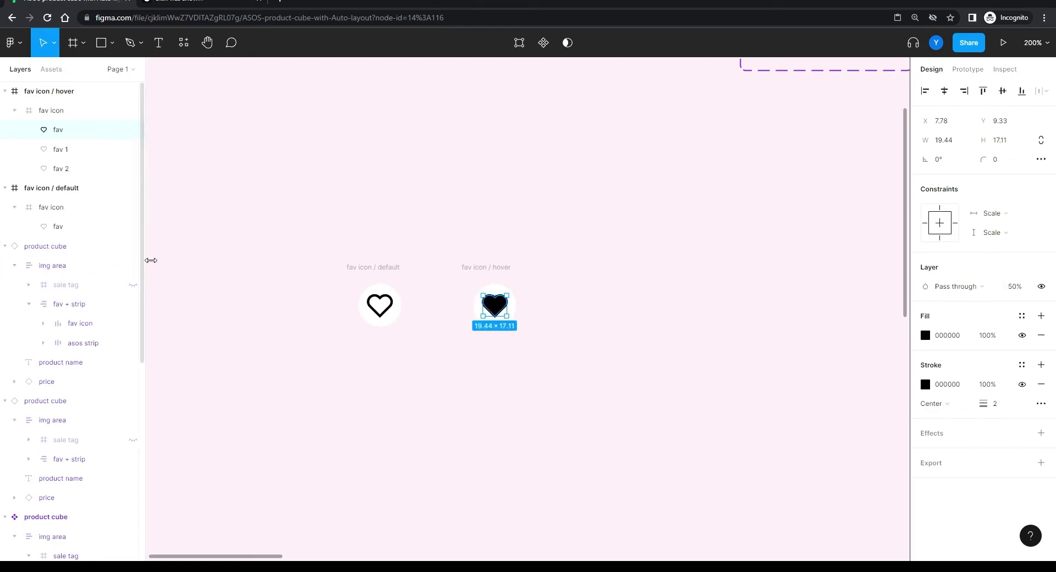
Step: Shrink the "fav 1" heart to 8 × 7 and remove its stroke
{"action": "left_click", "coordinate": [62, 150]}
{"action": "scroll", "coordinate": [486, 344], "scroll_direction": "up", "scroll_amount": 6}
{"action": "left_click_drag", "start_coordinate": [374, 242], "coordinate": [476, 450]}
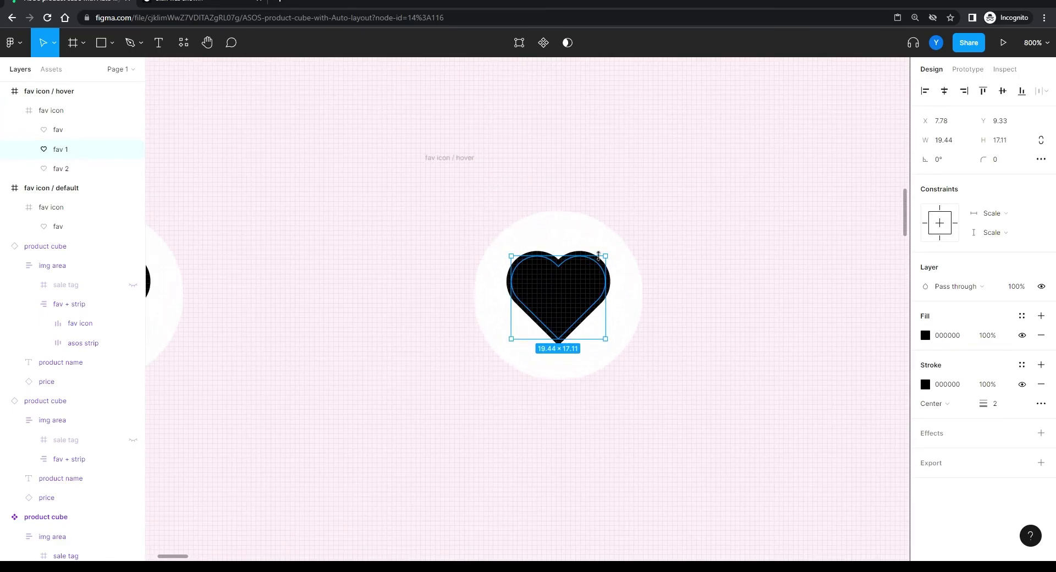
{"action": "left_click_drag", "start_coordinate": [606, 255], "coordinate": [559, 300]}
{"action": "left_click", "coordinate": [1042, 384]}
Step: Remove the stroke from the "fav 2" heart and shrink it to 7 × 6
{"action": "left_click", "coordinate": [60, 168]}
{"action": "left_click", "coordinate": [1043, 384]}
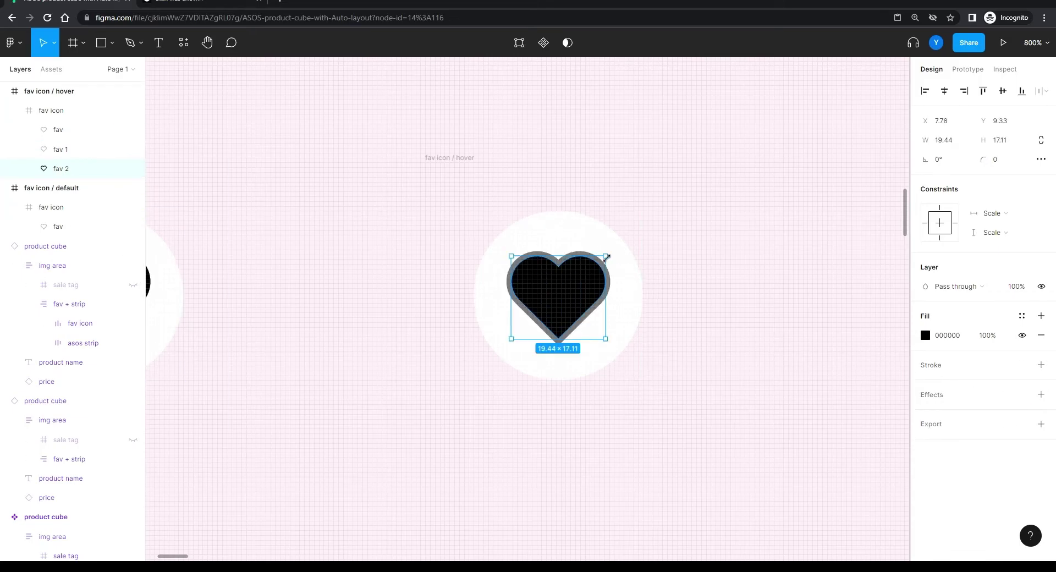
{"action": "left_click_drag", "start_coordinate": [605, 257], "coordinate": [537, 306]}
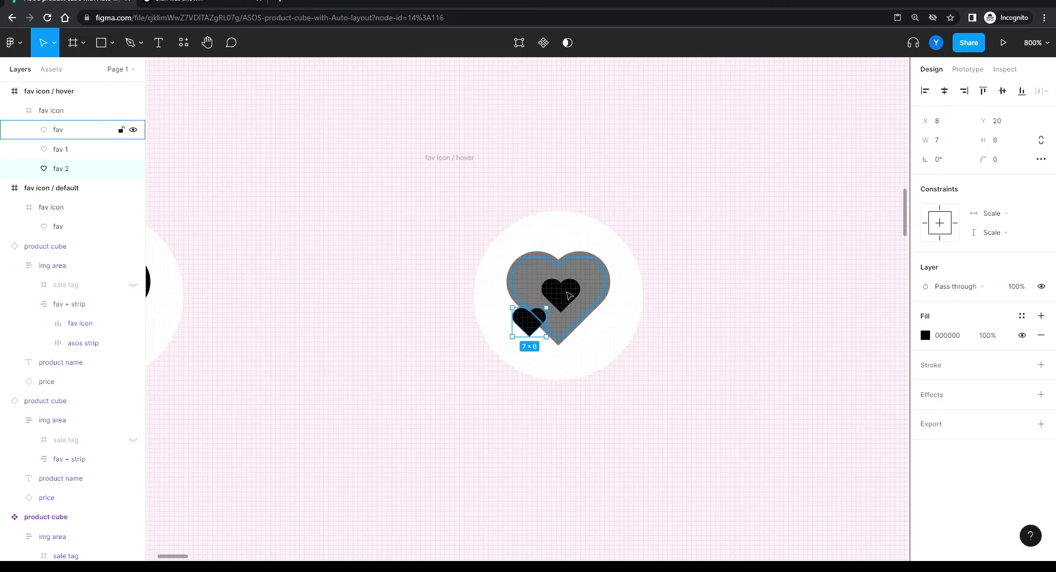
Step: Move the small "fav 1" heart to X 17, Y 11 in the upper part of the large heart
{"action": "left_click", "coordinate": [63, 150]}
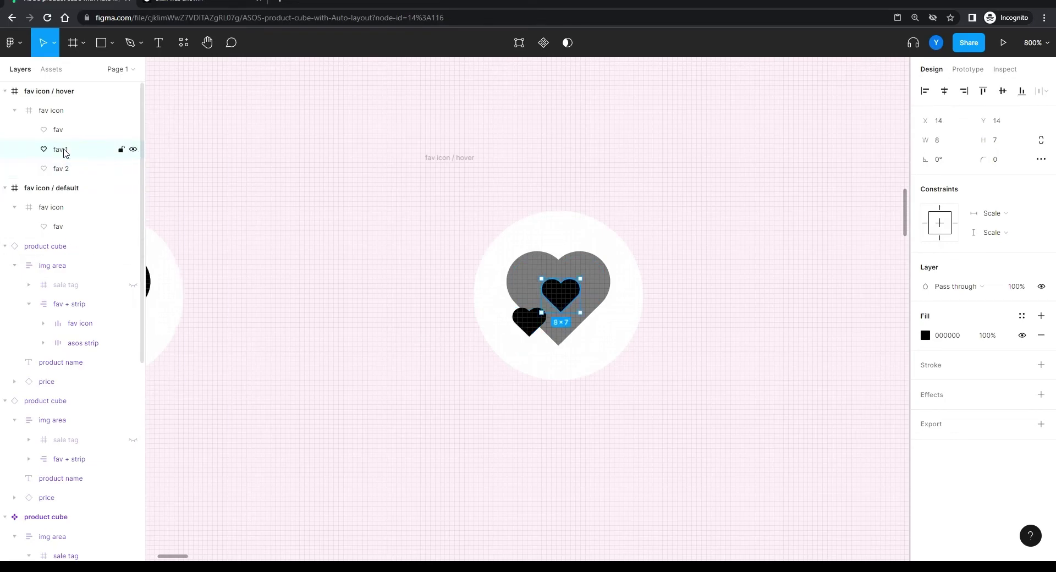
{"action": "key", "text": "Right"}
{"action": "key", "text": "Right"}
{"action": "key", "text": "Right"}
{"action": "key", "text": "Up"}
{"action": "key", "text": "Up"}
{"action": "key", "text": "Up"}
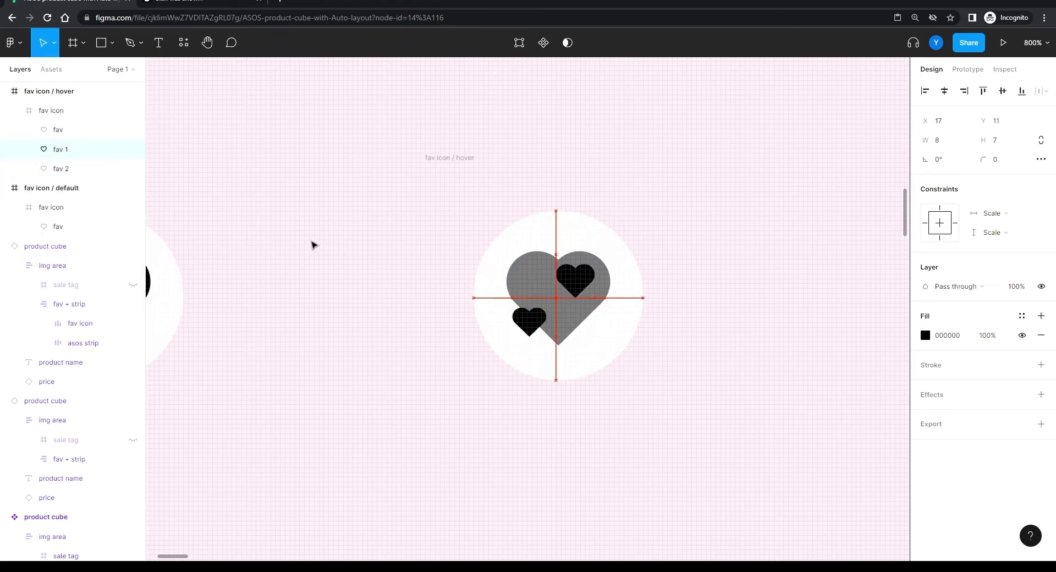
Step: Move the small "fav 2" heart onto "fav 1", at X 18, Y 11
{"action": "left_click", "coordinate": [531, 325]}
{"action": "key", "text": "Right"}
{"action": "key", "text": "Right"}
{"action": "key", "text": "Right"}
{"action": "key", "text": "Right"}
{"action": "key", "text": "Right"}
{"action": "key", "text": "Right"}
{"action": "key", "text": "Right"}
{"action": "key", "text": "Up"}
{"action": "key", "text": "Up"}
{"action": "key", "text": "Up"}
{"action": "key", "text": "Up"}
{"action": "key", "text": "Up"}
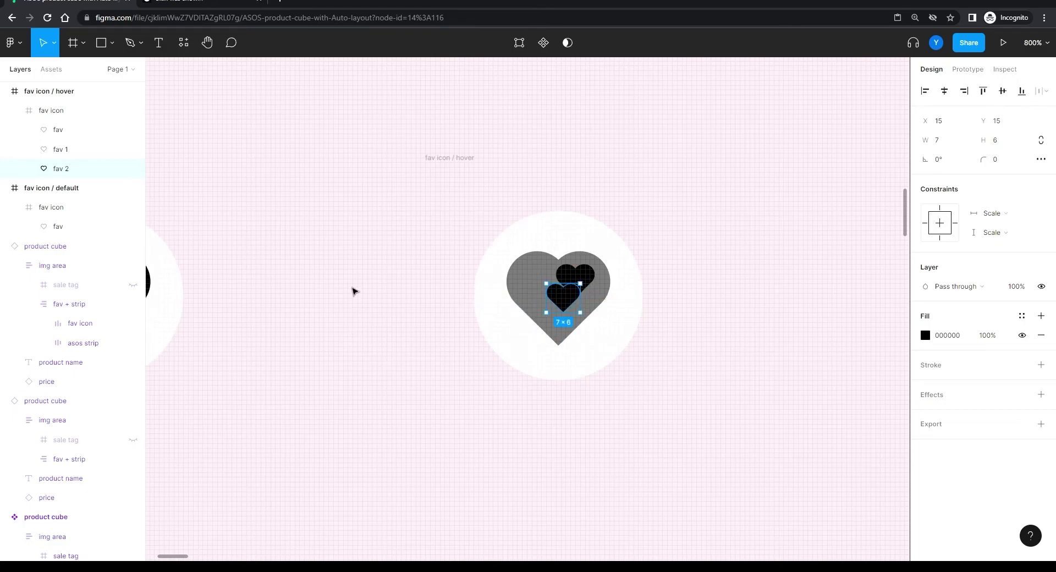
{"action": "key", "text": "Right"}
{"action": "key", "text": "Right"}
{"action": "key", "text": "Right"}
{"action": "key", "text": "Up"}
{"action": "key", "text": "Up"}
{"action": "key", "text": "Up"}
{"action": "key", "text": "Up"}
{"action": "key", "text": "Up"}
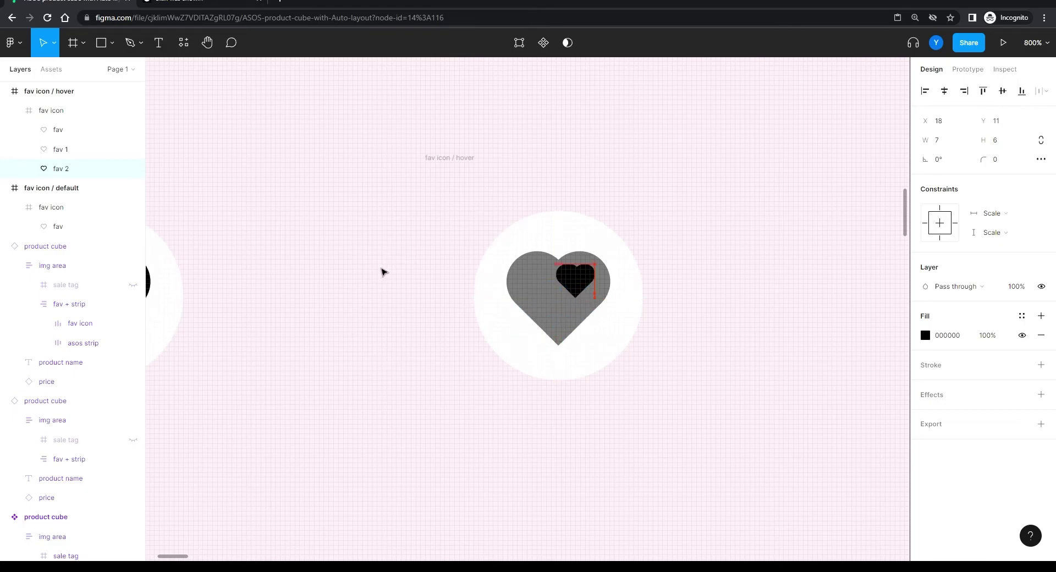
{"action": "left_click", "coordinate": [376, 273]}
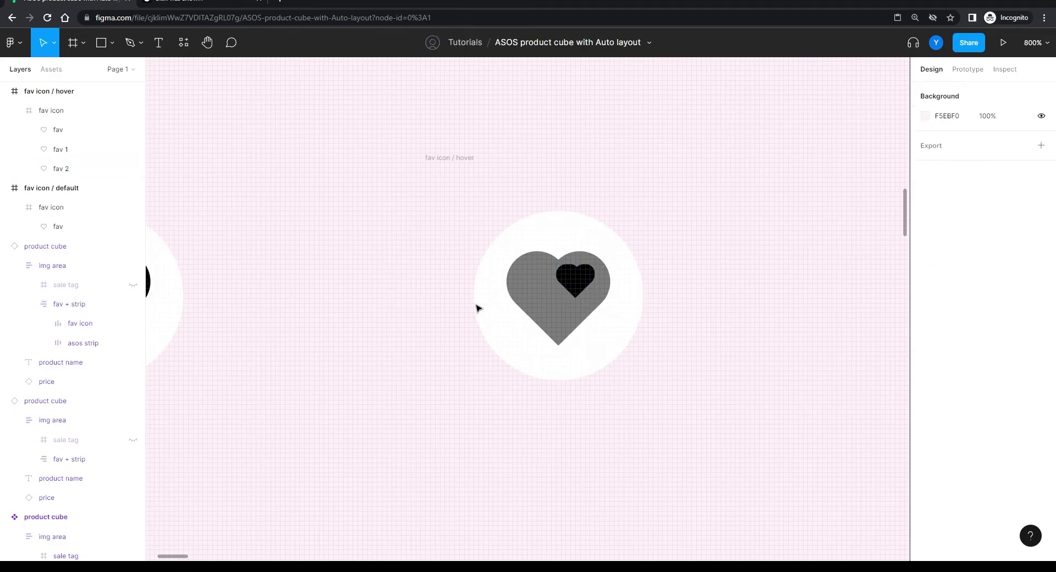
Step: Shift the "fav 1" and "fav 2" hearts together about 1 px to the right, at Y 11
{"action": "left_click", "coordinate": [70, 150]}
{"action": "left_click", "coordinate": [70, 169], "text": "shift"}
{"action": "key", "text": "Right"}
{"action": "key", "text": "Right"}
{"action": "key", "text": "Up"}
{"action": "key", "text": "Left"}
{"action": "key", "text": "Down"}
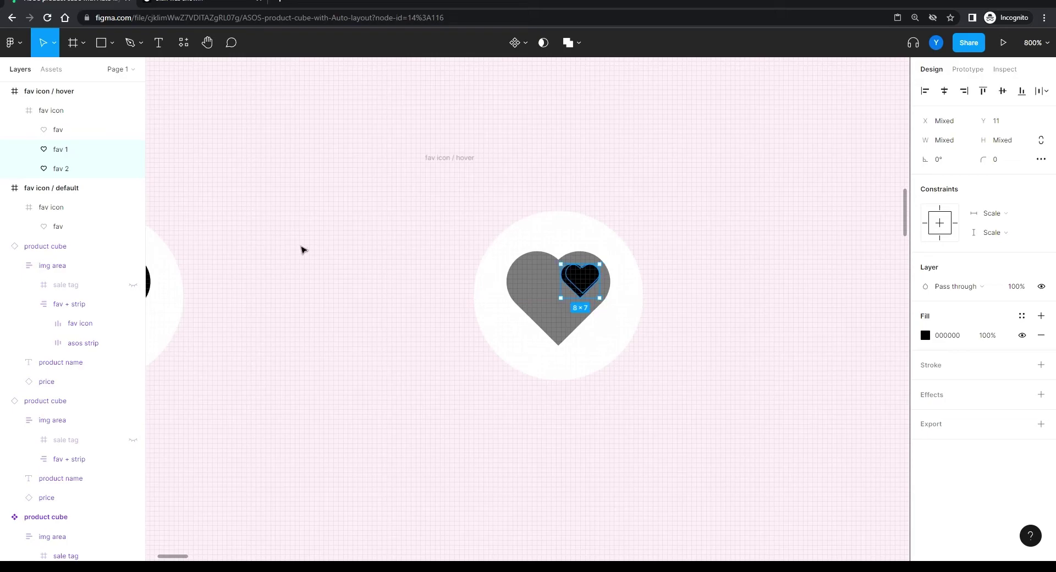
{"action": "left_click", "coordinate": [340, 236]}
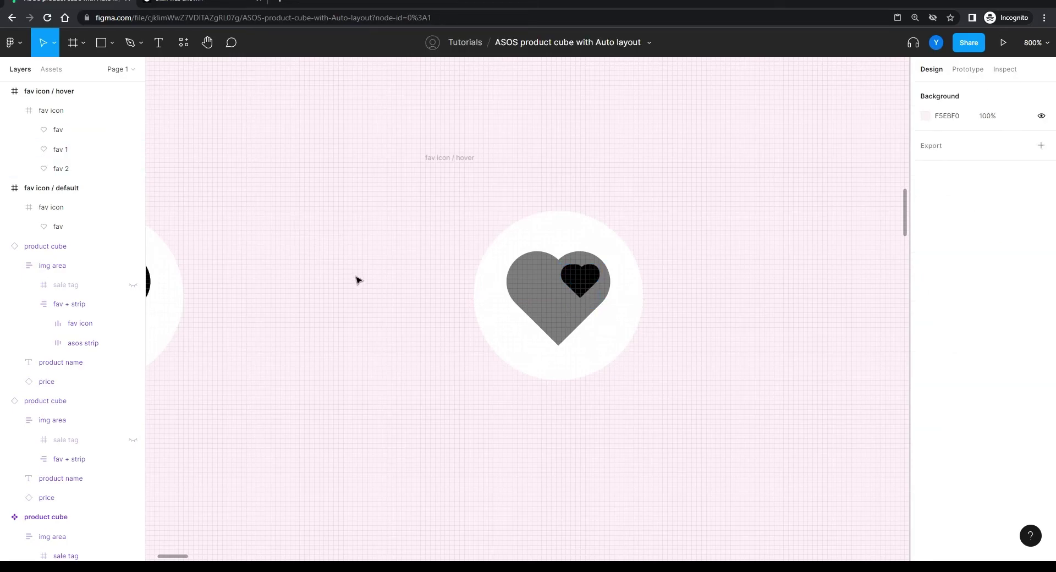
Step: Set the large "fav" heart's layer opacity to 100%
{"action": "left_click", "coordinate": [537, 306]}
{"action": "left_click", "coordinate": [542, 308]}
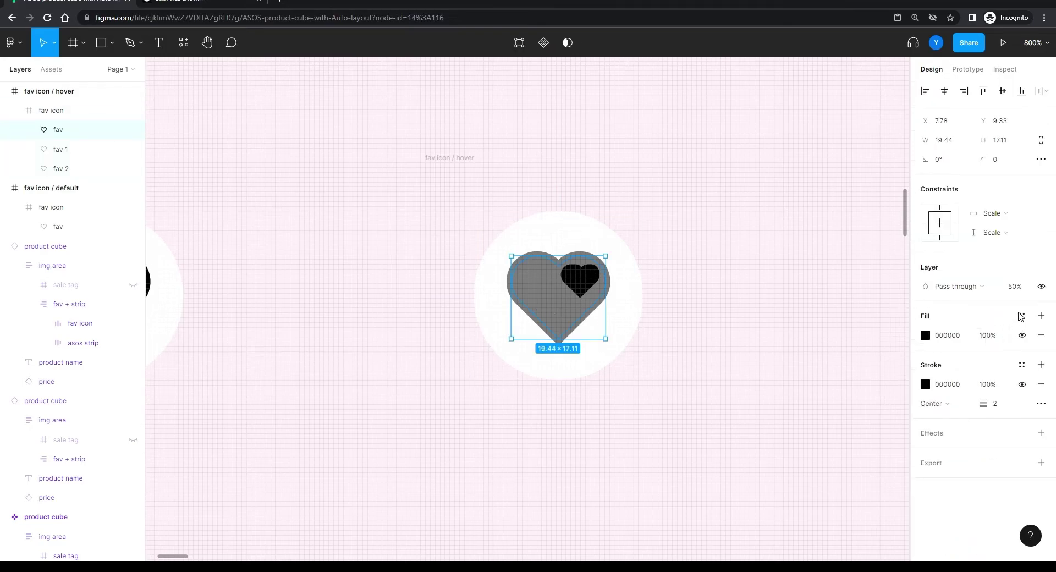
{"action": "left_click", "coordinate": [1016, 288]}
{"action": "type", "text": "100"}
{"action": "key", "text": "Return"}
{"action": "left_click", "coordinate": [401, 342]}
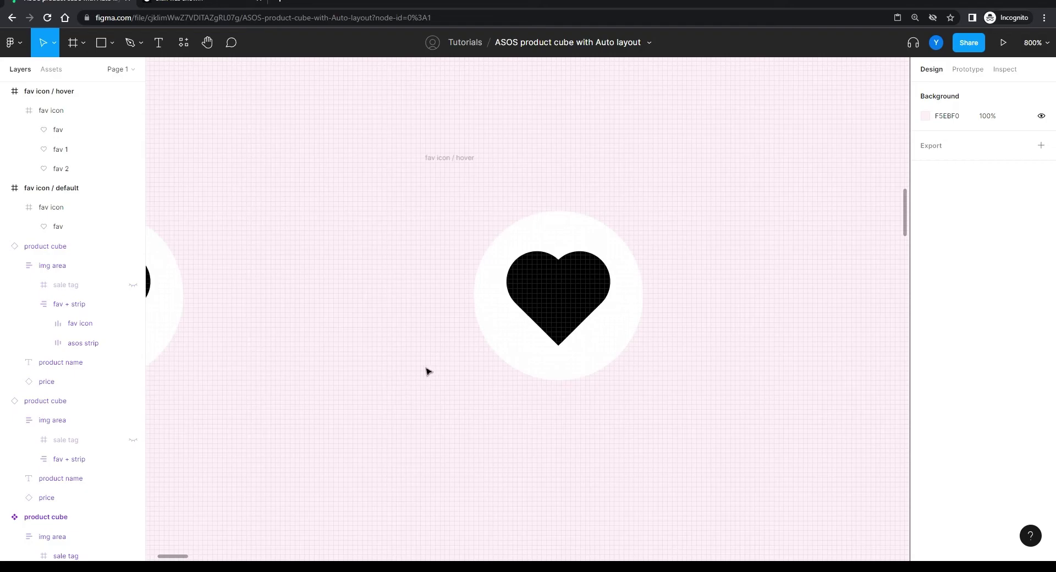
Step: Duplicate the "fav icon / hover" frame to its right and enlarge the copy's main heart from its centre to 27 × 24
{"action": "key", "text": "minus"}
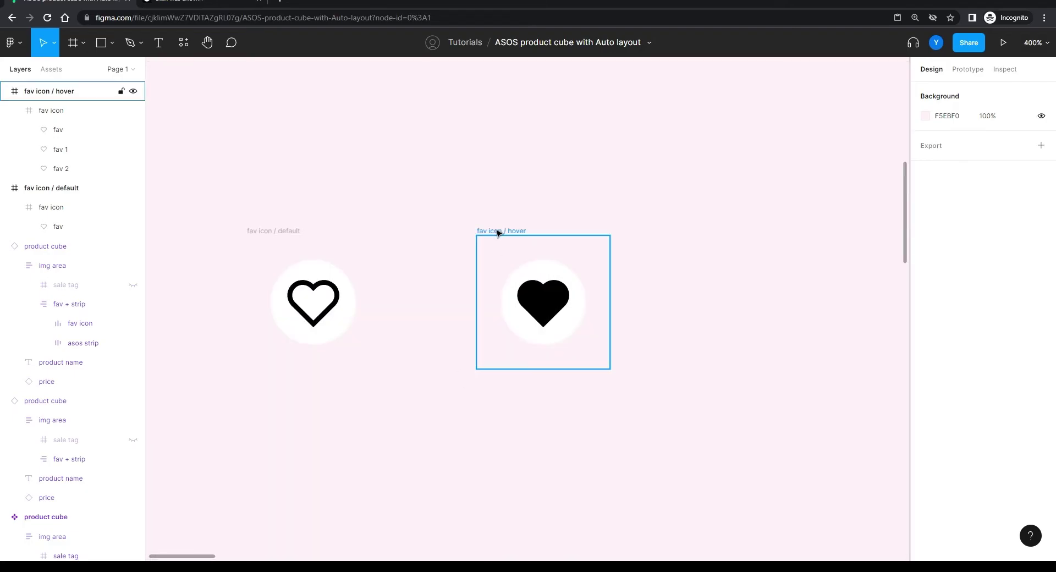
{"action": "left_click_drag", "start_coordinate": [496, 232], "coordinate": [729, 233]}
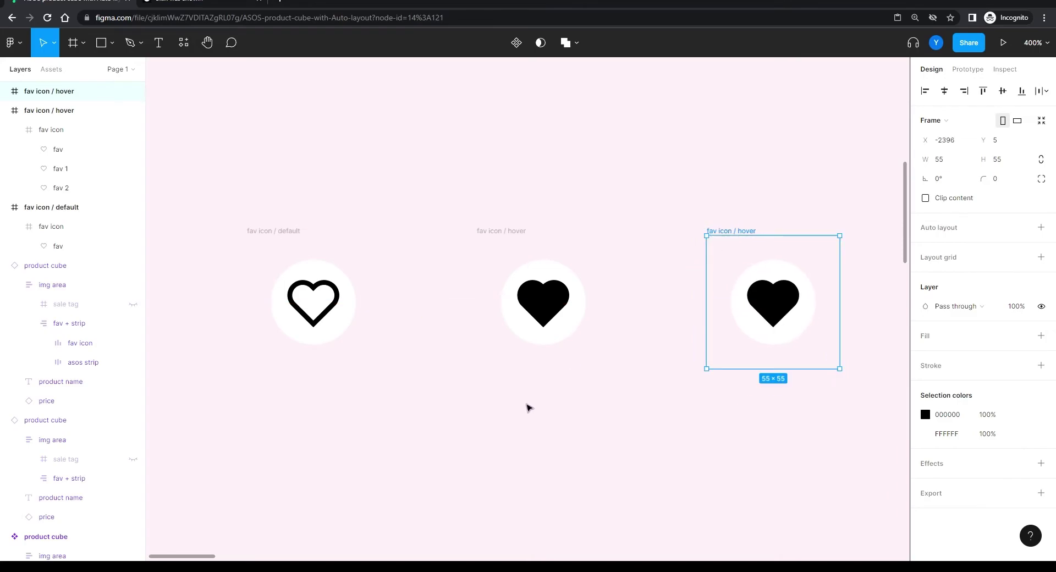
{"action": "scroll", "coordinate": [635, 346], "scroll_direction": "right", "scroll_amount": 5}
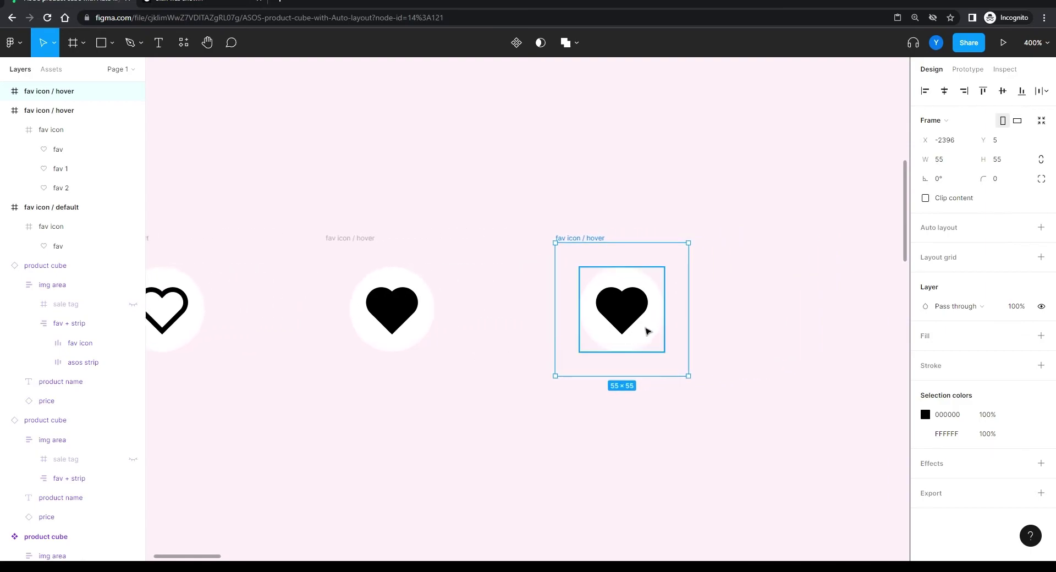
{"action": "double_click", "coordinate": [631, 316]}
{"action": "double_click", "coordinate": [632, 316]}
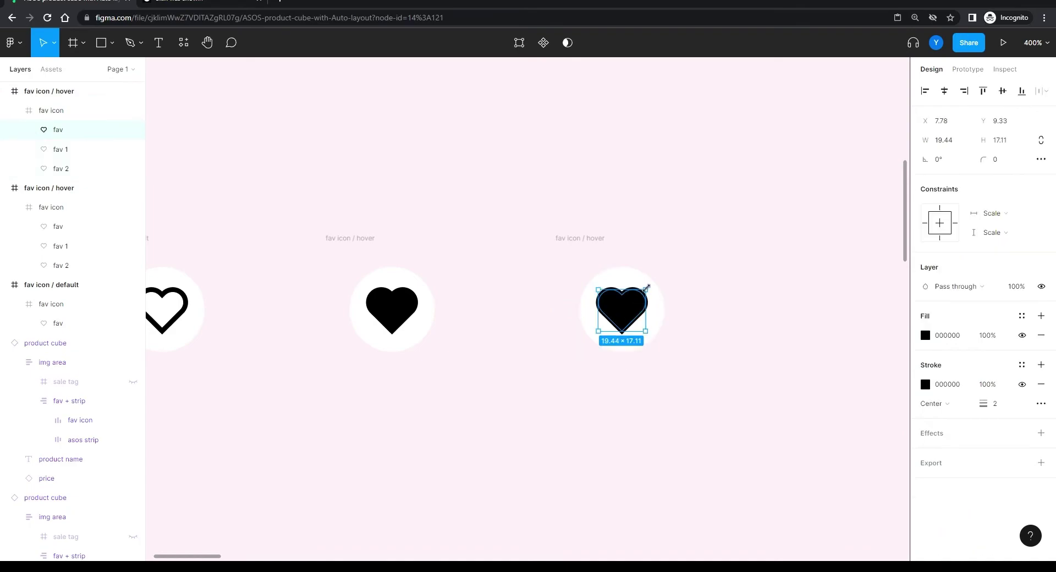
{"action": "left_click_drag", "start_coordinate": [646, 287], "coordinate": [656, 282]}
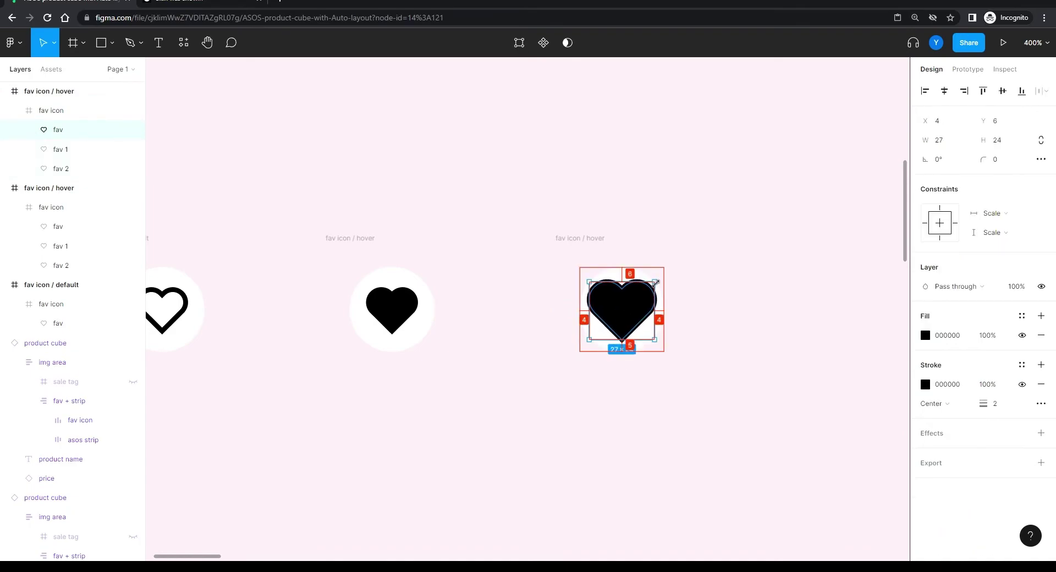
{"action": "left_click_drag", "start_coordinate": [656, 282], "coordinate": [655, 282]}
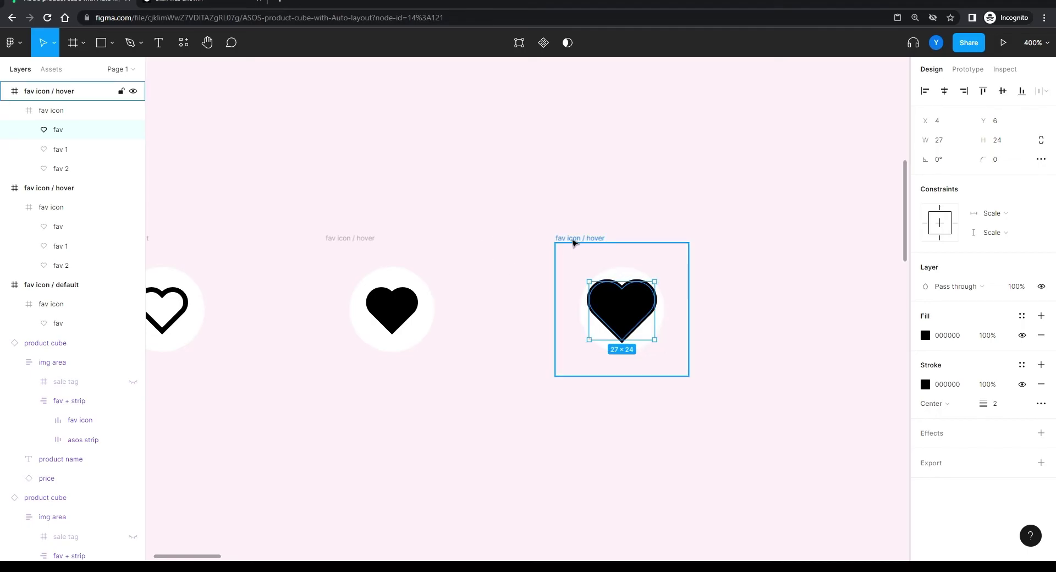
{"action": "left_click_drag", "start_coordinate": [573, 242], "coordinate": [804, 244]}
{"action": "left_click_drag", "start_coordinate": [677, 374], "coordinate": [449, 397]}
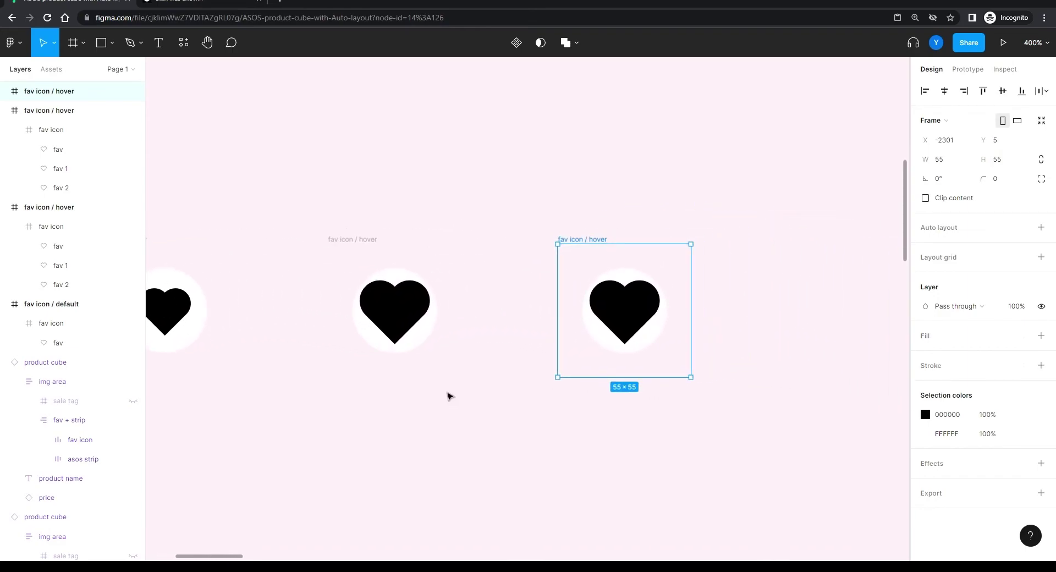
{"action": "left_click_drag", "start_coordinate": [388, 384], "coordinate": [497, 372]}
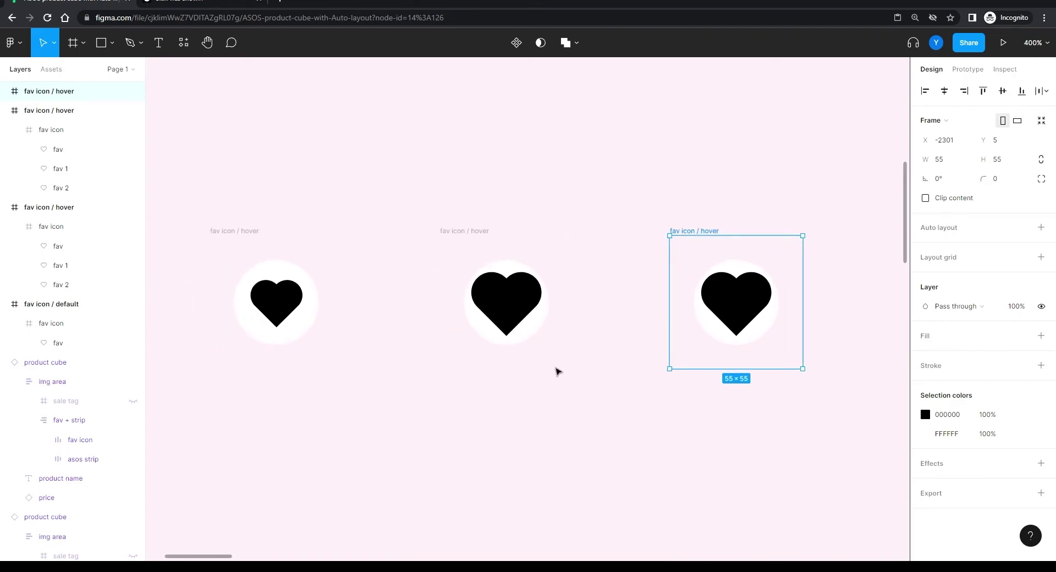
{"action": "key", "text": "Delete"}
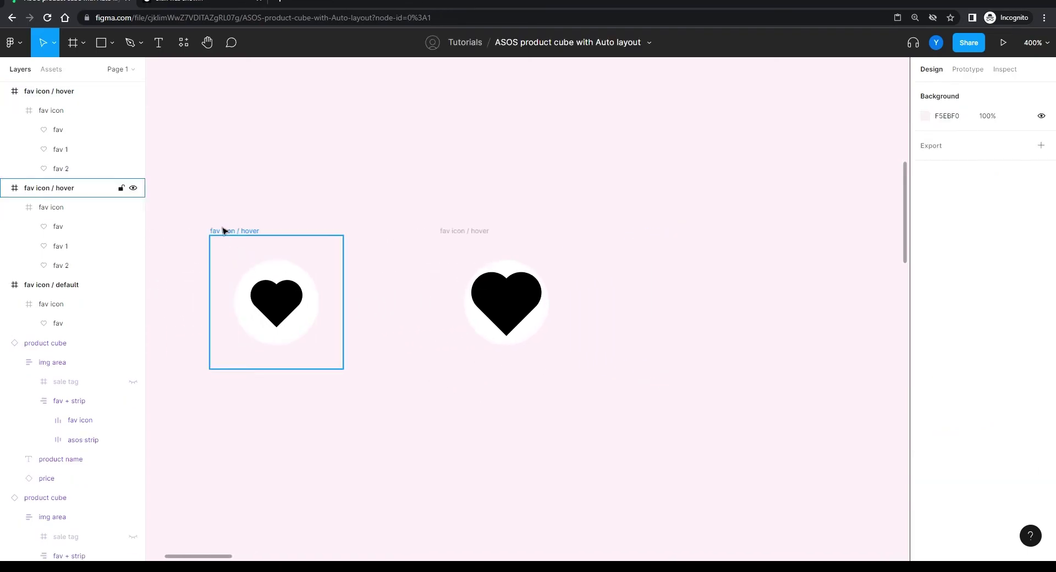
Step: Duplicate the original "fav icon / hover" frame to the right of the frame with the enlarged heart
{"action": "left_click_drag", "start_coordinate": [223, 230], "coordinate": [687, 231]}
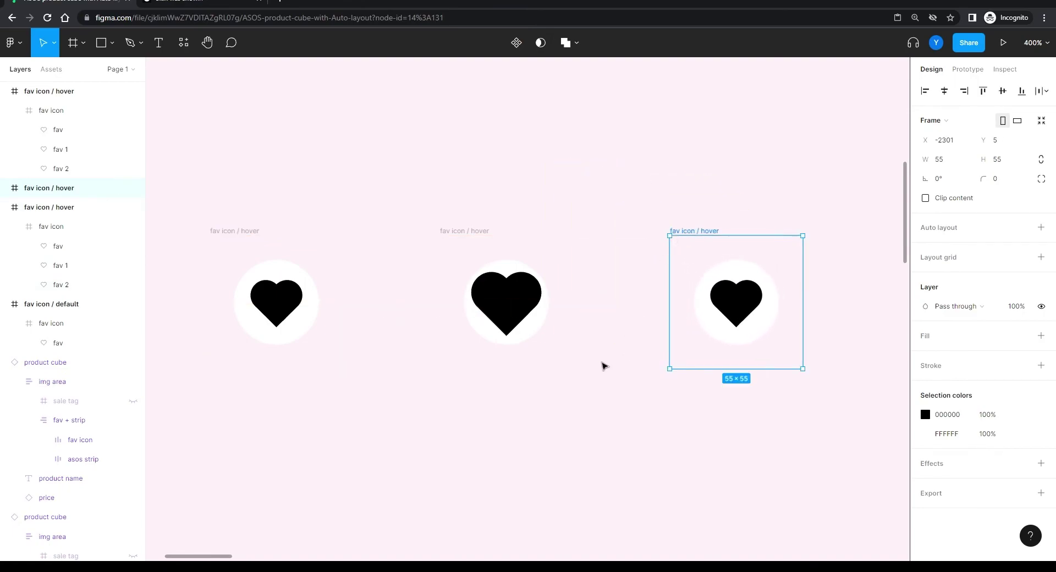
Step: Duplicate the rightmost "fav icon / hover" frame once more to its right, at X -2206
{"action": "scroll", "coordinate": [568, 427], "scroll_direction": "right", "scroll_amount": 5}
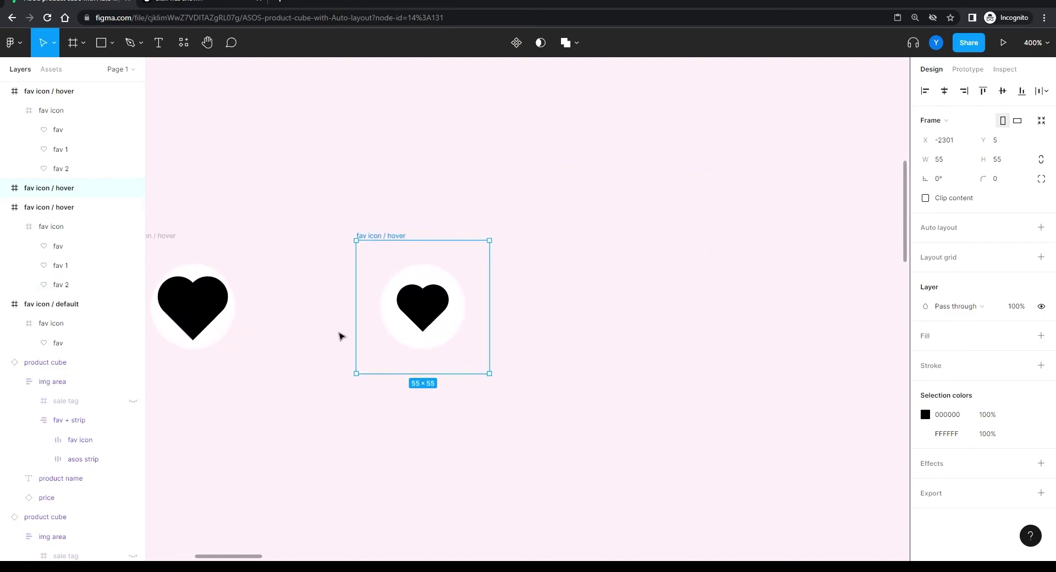
{"action": "left_click_drag", "start_coordinate": [373, 236], "coordinate": [607, 237]}
{"action": "left_click", "coordinate": [401, 443]}
{"action": "mouse_move", "coordinate": [384, 410]}
{"action": "left_mouse_down"}
{"action": "mouse_move", "coordinate": [651, 391]}
{"action": "mouse_move", "coordinate": [392, 419]}
{"action": "left_mouse_up"}
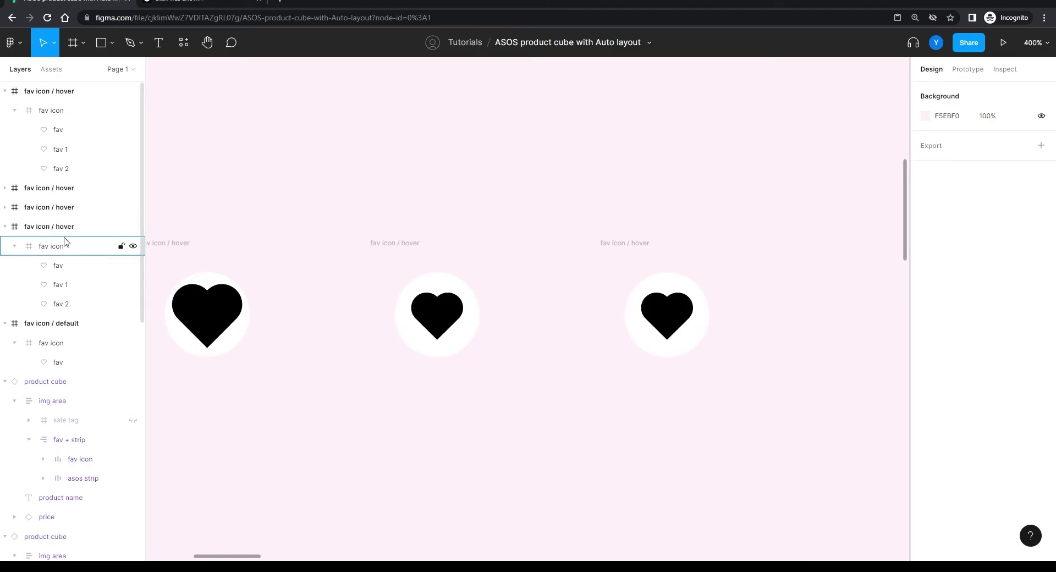
{"action": "left_click", "coordinate": [60, 152]}
{"action": "left_click", "coordinate": [62, 169]}
{"action": "key", "text": "Right"}
{"action": "key", "text": "Right"}
{"action": "key", "text": "Right"}
{"action": "key", "text": "Right"}
{"action": "key", "text": "Right"}
{"action": "key", "text": "Right"}
{"action": "key", "text": "Right"}
{"action": "key", "text": "Right"}
{"action": "key", "text": "Right"}
{"action": "key", "text": "Right"}
{"action": "key", "text": "Right"}
{"action": "key", "text": "Right"}
{"action": "key", "text": "Right"}
{"action": "key", "text": "Right"}
{"action": "key", "text": "Right"}
{"action": "key", "text": "Right"}
{"action": "key", "text": "Right"}
{"action": "key", "text": "Right"}
{"action": "key", "text": "Right"}
{"action": "key", "text": "Right"}
{"action": "key", "text": "Right"}
{"action": "key", "text": "Right"}
{"action": "key", "text": "Right"}
{"action": "key", "text": "Right"}
{"action": "key", "text": "Right"}
{"action": "key", "text": "Right"}
{"action": "key", "text": "Right"}
{"action": "key", "text": "Right"}
{"action": "key", "text": "Right"}
{"action": "key", "text": "Right"}
{"action": "key", "text": "Right"}
{"action": "key", "text": "ctrl+z"}
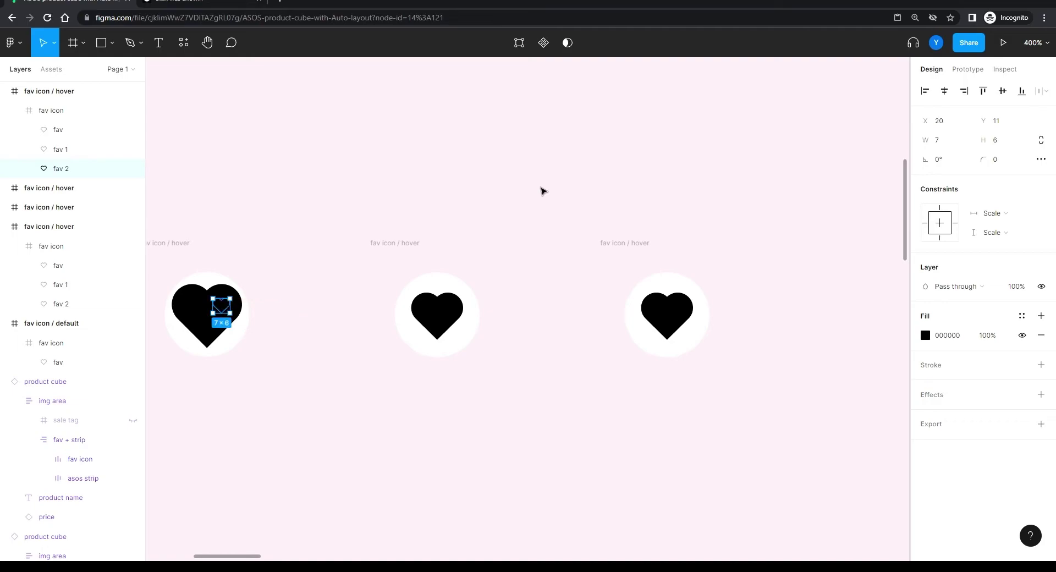
{"action": "left_click", "coordinate": [337, 191]}
Step: Rename the frame with the enlarged heart as "fav icon / bigger"
{"action": "left_click", "coordinate": [621, 242]}
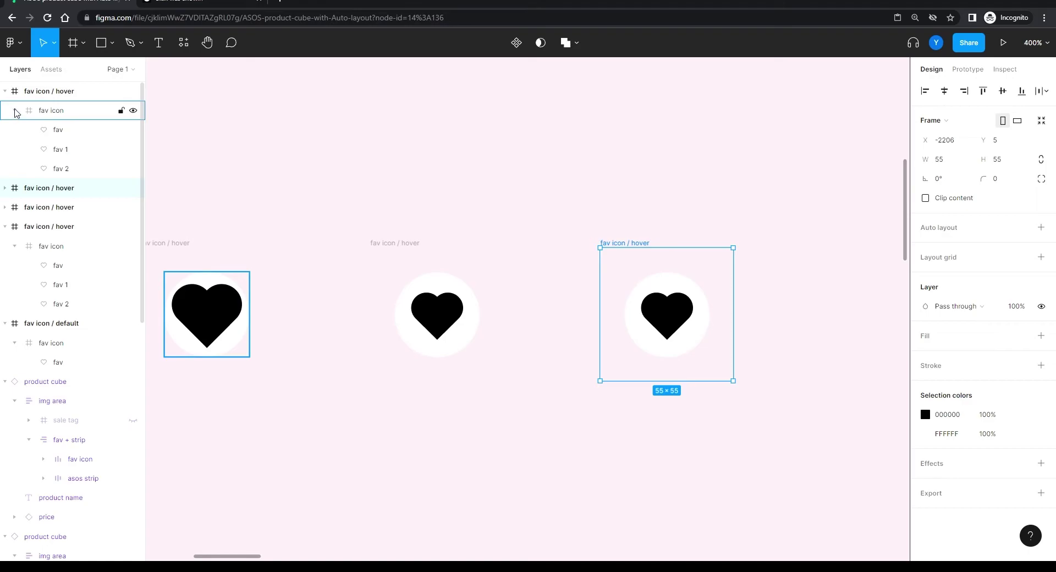
{"action": "left_click", "coordinate": [15, 113]}
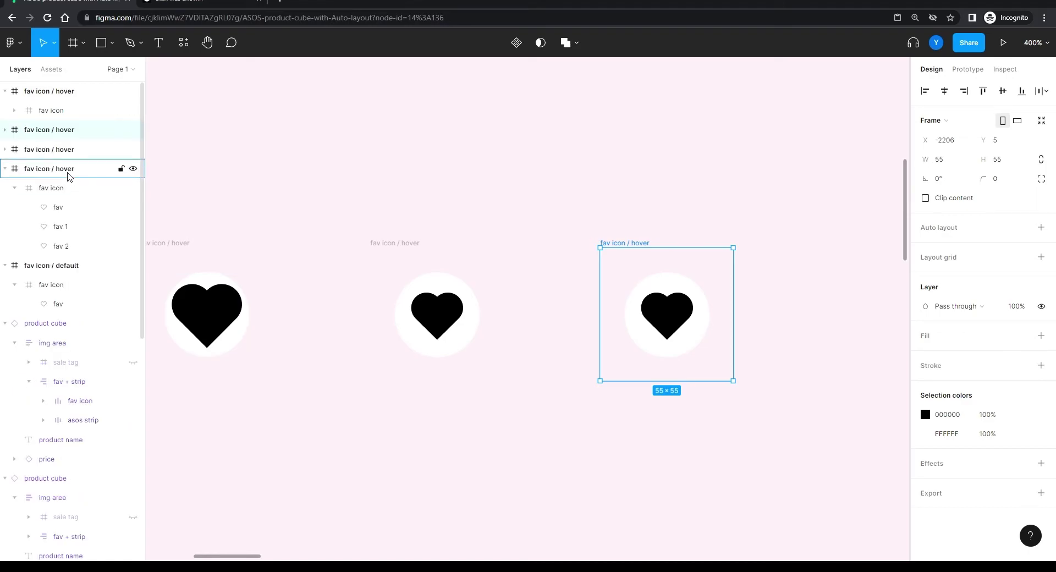
{"action": "left_click", "coordinate": [5, 91]}
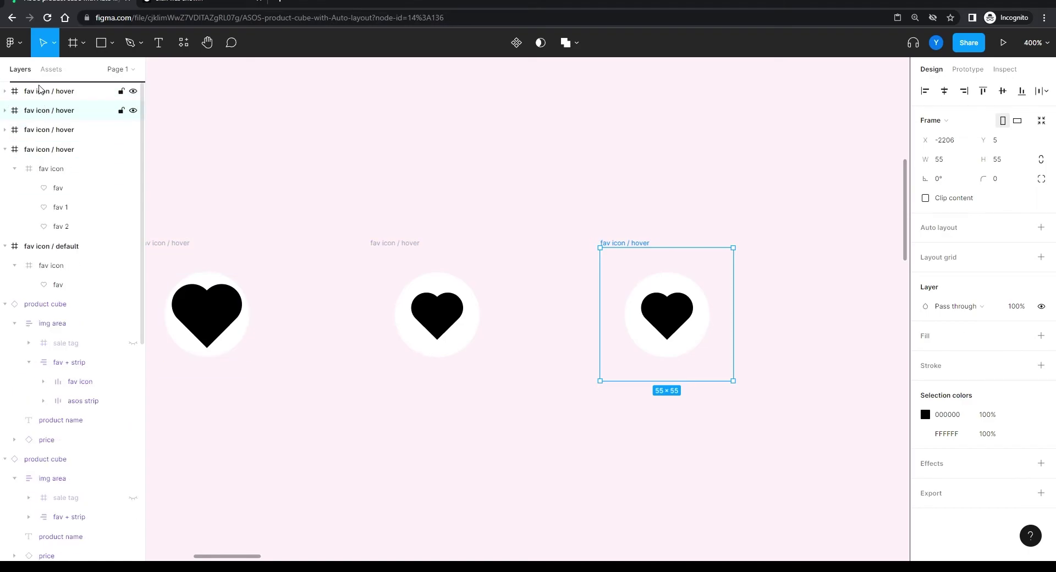
{"action": "left_click_drag", "start_coordinate": [325, 383], "coordinate": [716, 375]}
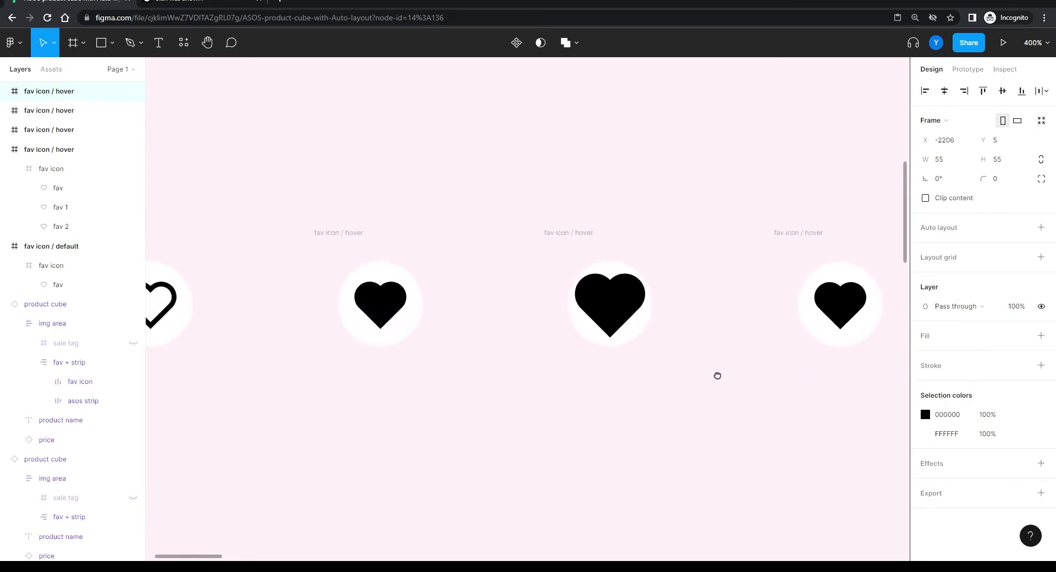
{"action": "left_click", "coordinate": [578, 233]}
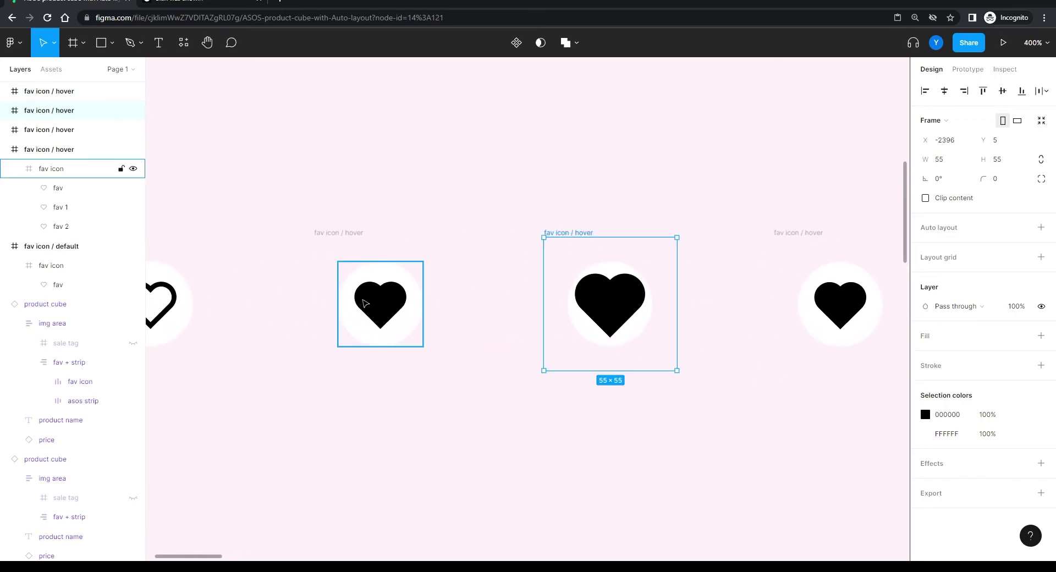
{"action": "double_click", "coordinate": [65, 111]}
{"action": "double_click", "coordinate": [65, 113]}
{"action": "type", "text": "bi"}
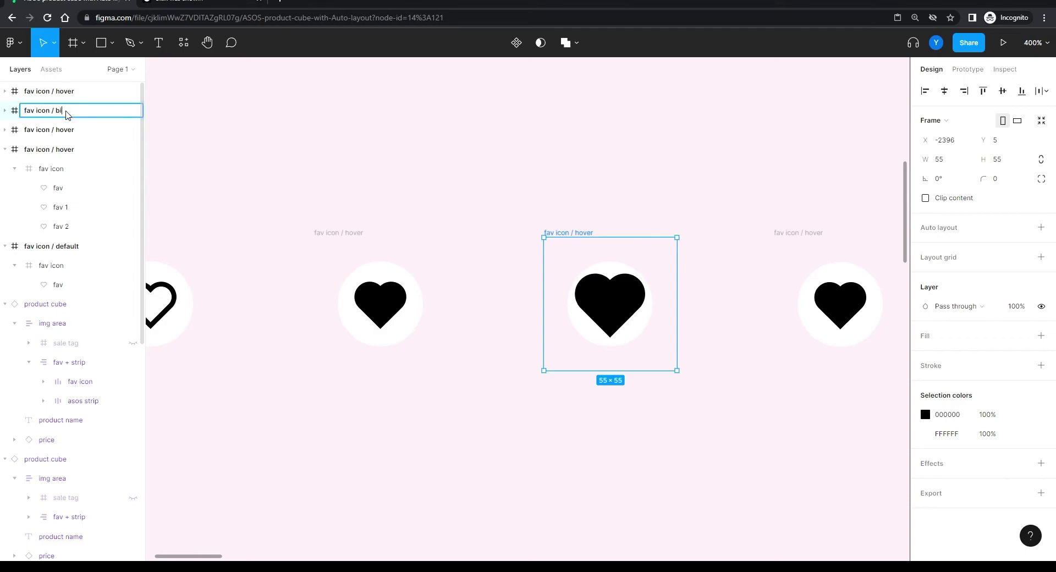
{"action": "type", "text": "gger"}
{"action": "key", "text": "Return"}
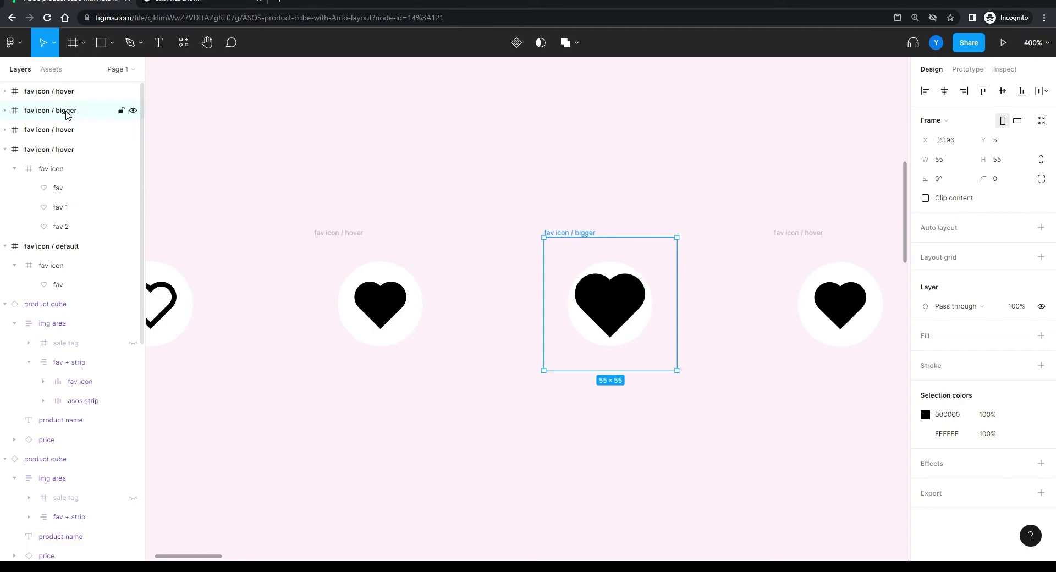
Step: Rename the frame right of the enlarged heart as "fav icon / normal" and reorder its layer above "fav icon / bigger"
{"action": "left_click_drag", "start_coordinate": [780, 299], "coordinate": [478, 300]}
{"action": "left_click", "coordinate": [504, 248]}
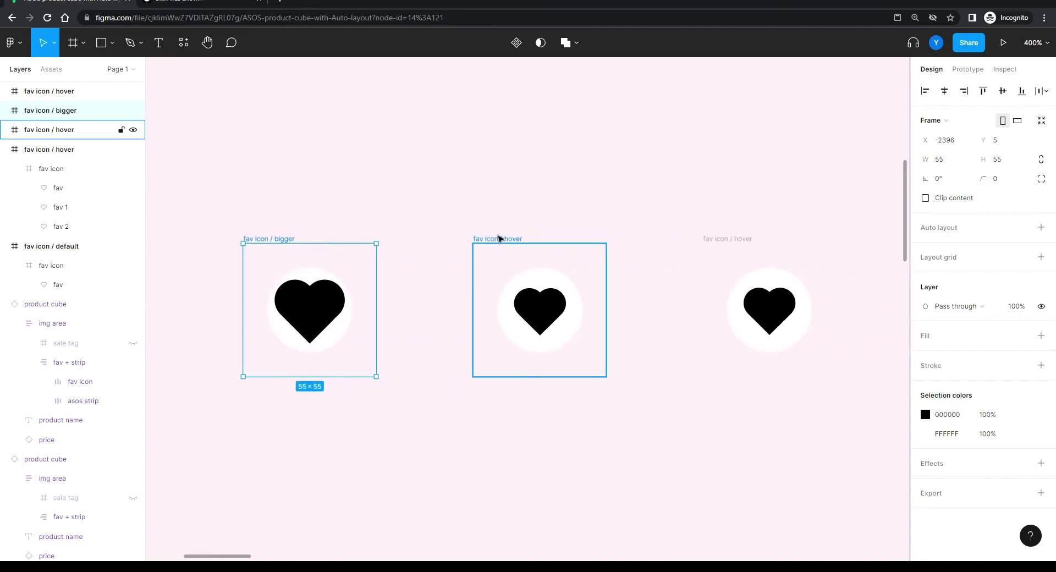
{"action": "double_click", "coordinate": [74, 131]}
{"action": "double_click", "coordinate": [63, 132]}
{"action": "type", "text": "n"}
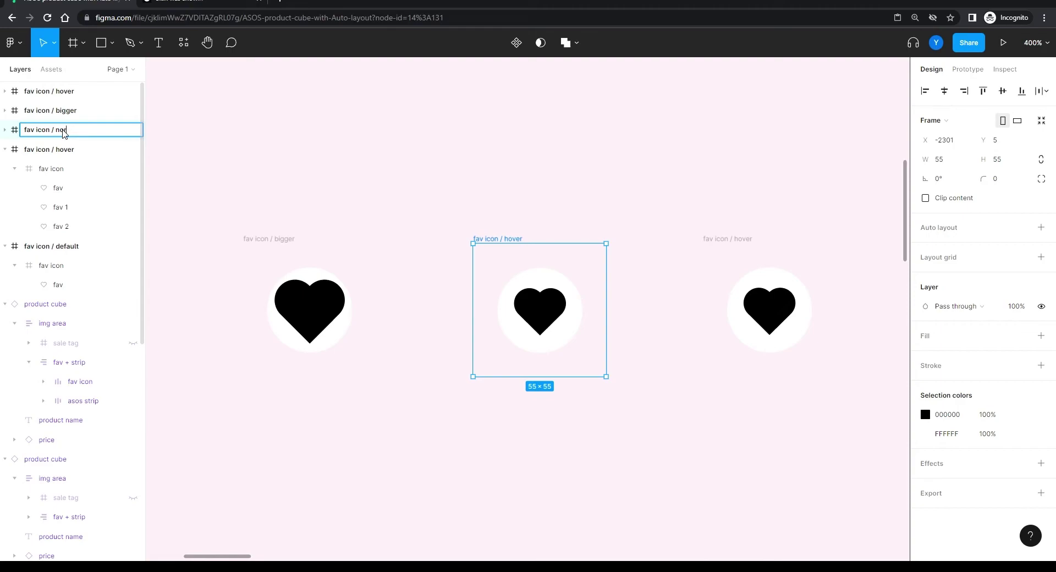
{"action": "type", "text": "ormal"}
{"action": "key", "text": "Return"}
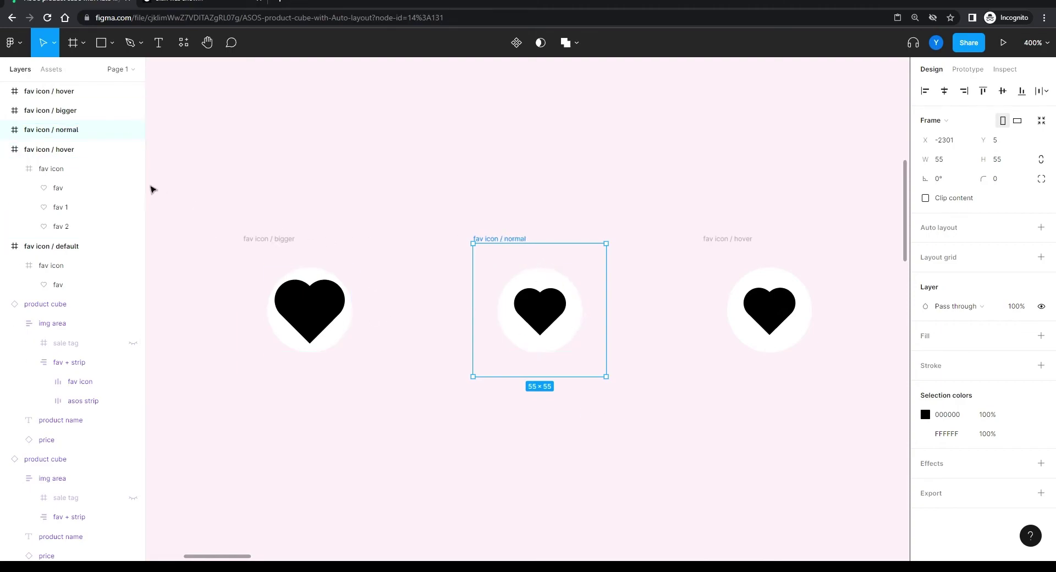
{"action": "left_click_drag", "start_coordinate": [74, 131], "coordinate": [64, 108]}
Step: Rename the last frame in the row as "fav icon / fade away"
{"action": "left_click", "coordinate": [68, 94]}
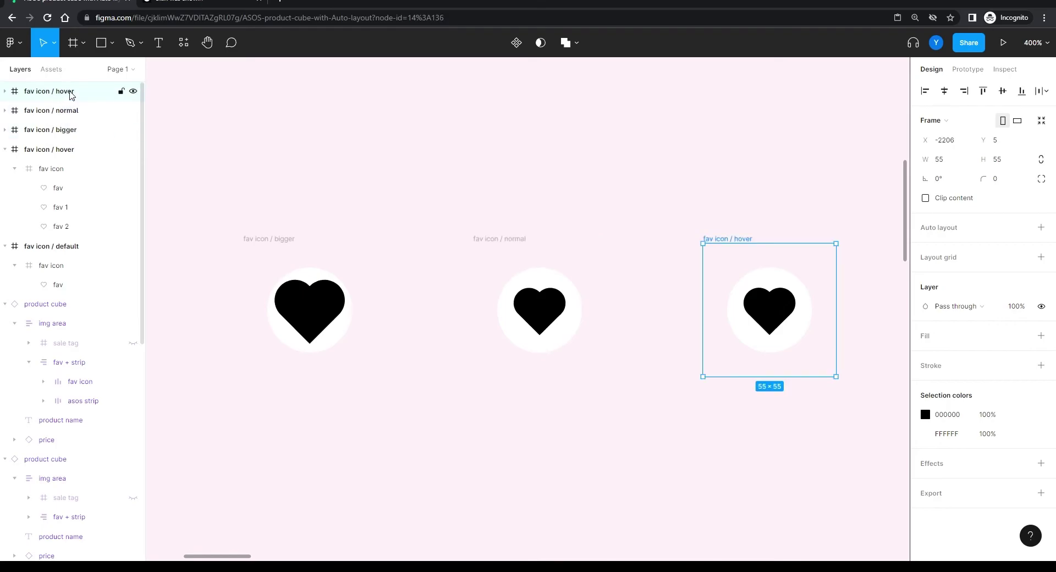
{"action": "double_click", "coordinate": [72, 93]}
{"action": "double_click", "coordinate": [69, 92]}
{"action": "type", "text": "fade a"}
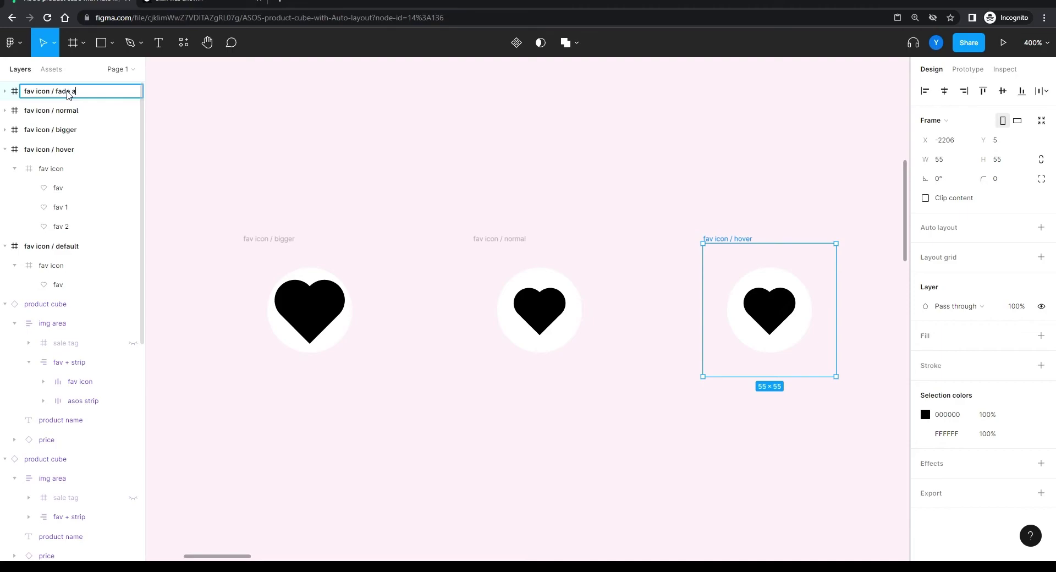
{"action": "type", "text": "way"}
{"action": "key", "text": "Return"}
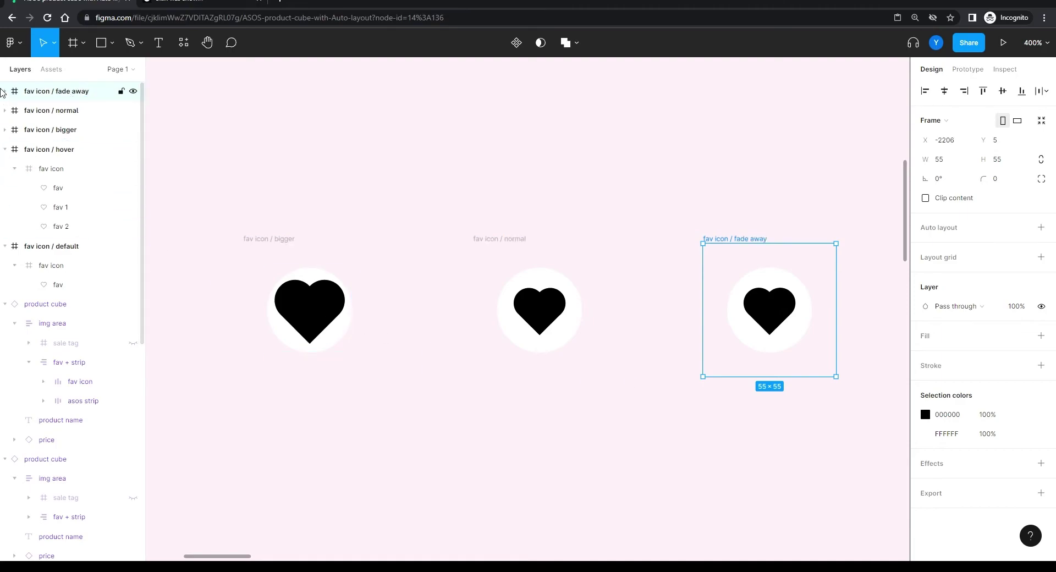
Step: Shift the "fav 1" and "fav 2" hearts in the "fav icon / fade away" frame together about 8 px right and 10 px up
{"action": "left_click", "coordinate": [5, 90]}
{"action": "left_click", "coordinate": [87, 149]}
{"action": "left_click", "coordinate": [89, 170], "text": "shift"}
{"action": "key", "text": "Right"}
{"action": "key", "text": "Right"}
{"action": "key", "text": "Right"}
{"action": "key", "text": "Right"}
{"action": "key", "text": "Right"}
{"action": "key", "text": "Right"}
{"action": "key", "text": "Right"}
{"action": "key", "text": "Right"}
{"action": "key", "text": "Up"}
{"action": "key", "text": "Up"}
{"action": "key", "text": "Up"}
{"action": "key", "text": "Up"}
{"action": "key", "text": "Up"}
{"action": "key", "text": "Up"}
{"action": "key", "text": "Up"}
{"action": "key", "text": "Up"}
{"action": "key", "text": "Up"}
{"action": "key", "text": "Up"}
Step: Nudge only the "fav 1" heart in the fade away frame about 5 px right and 1 px up
{"action": "left_click", "coordinate": [70, 155]}
{"action": "key", "text": "Right"}
{"action": "key", "text": "Right"}
{"action": "key", "text": "Right"}
{"action": "key", "text": "Right"}
{"action": "key", "text": "Right"}
{"action": "key", "text": "Up"}
Step: Nudge only the "fav 2" heart in the fade away frame left and down to X 25, Y 2
{"action": "left_click", "coordinate": [69, 169]}
{"action": "key", "text": "Left"}
{"action": "key", "text": "Left"}
{"action": "key", "text": "Left"}
{"action": "key", "text": "Down"}
{"action": "key", "text": "Down"}
{"action": "key", "text": "Left"}
{"action": "key", "text": "Up"}
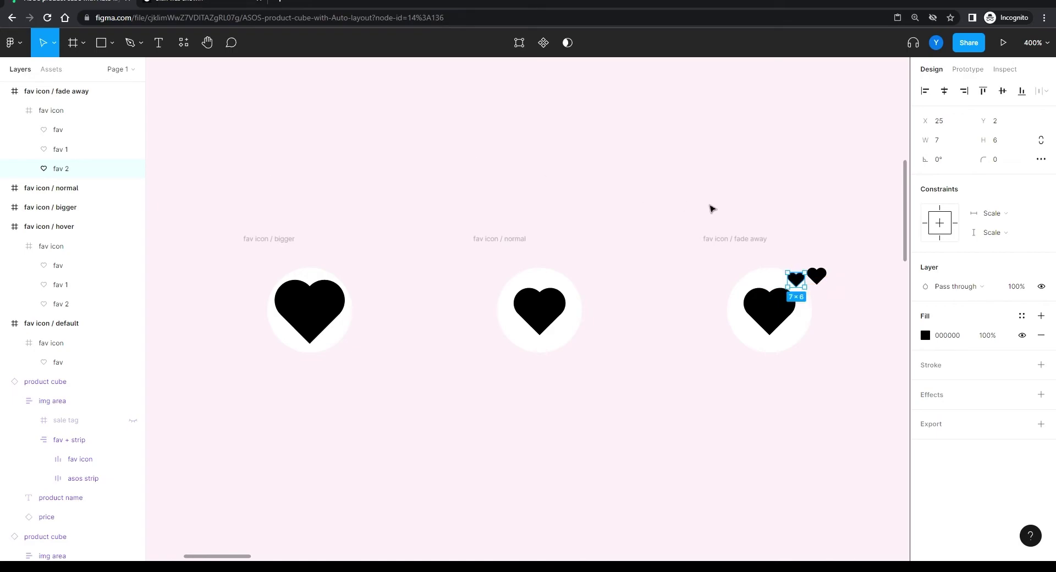
Step: Set the layer opacity of "fav 1" and "fav 2" in the fade away frame to 0% and scale both hearts down
{"action": "left_click", "coordinate": [76, 156], "text": "shift"}
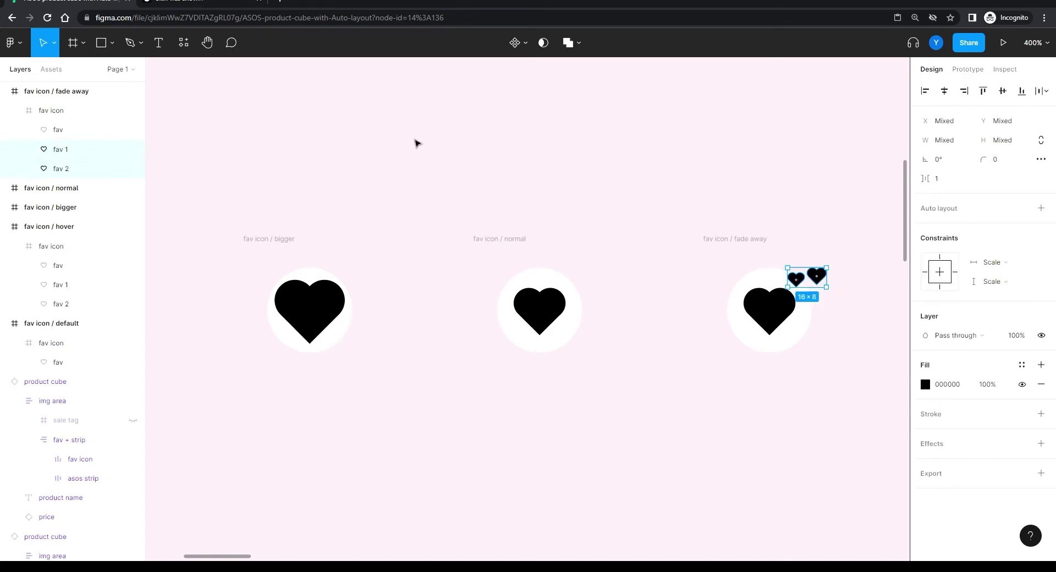
{"action": "key", "text": "0"}
{"action": "key", "text": "0"}
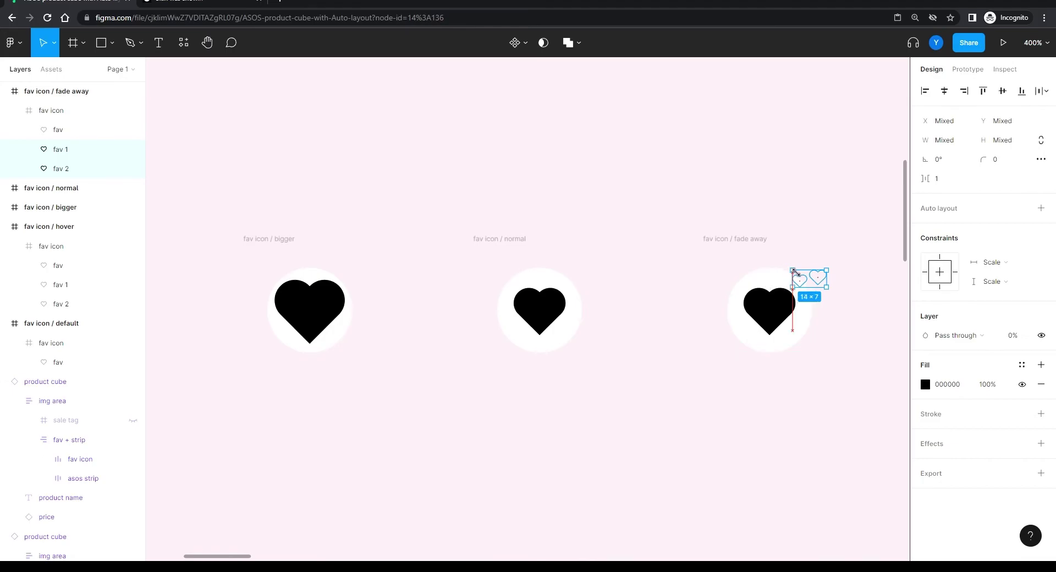
{"action": "key", "text": "alt"}
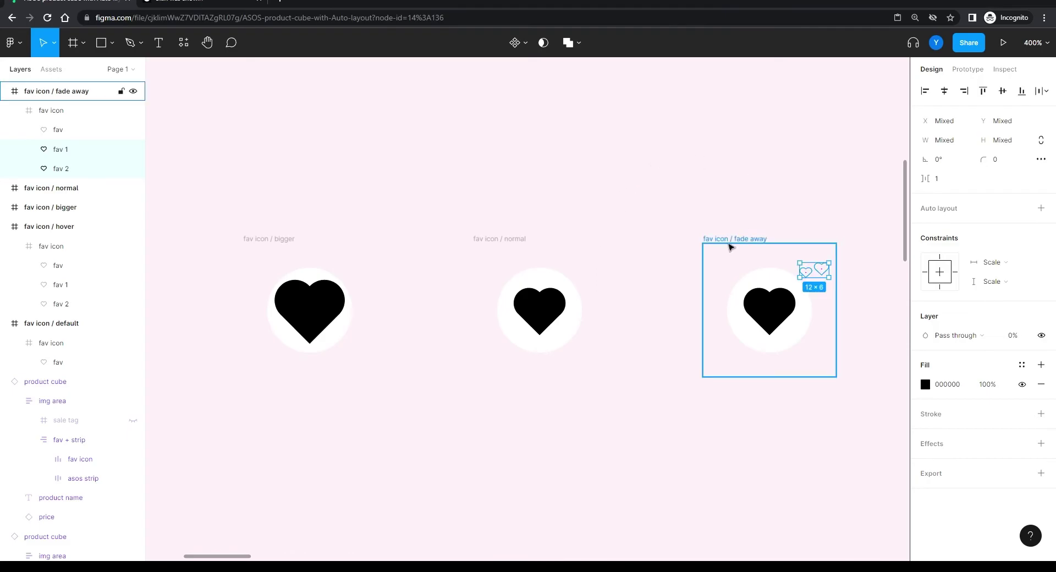
{"action": "key", "text": "alt"}
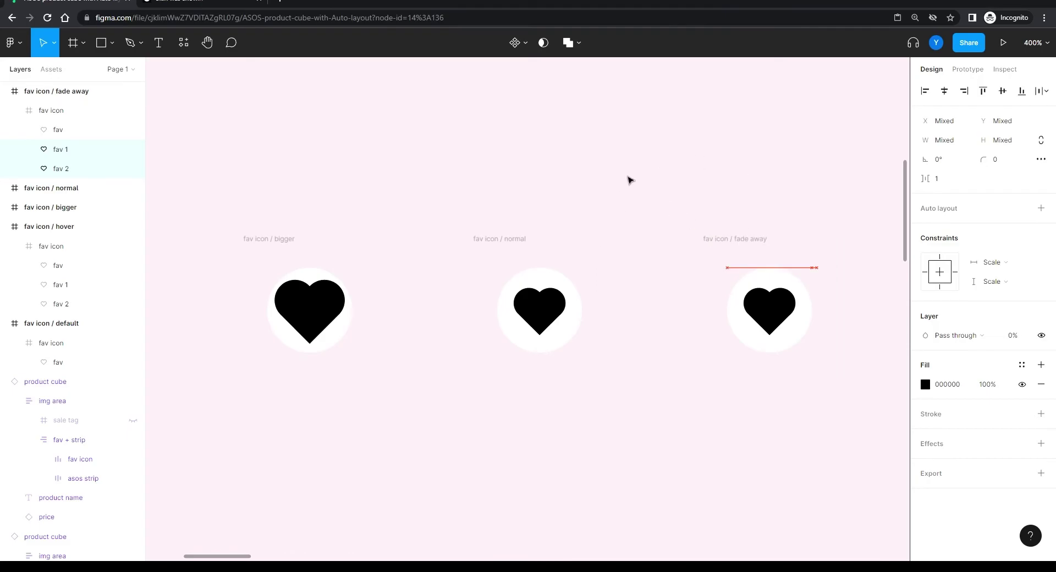
{"action": "left_click", "coordinate": [631, 180]}
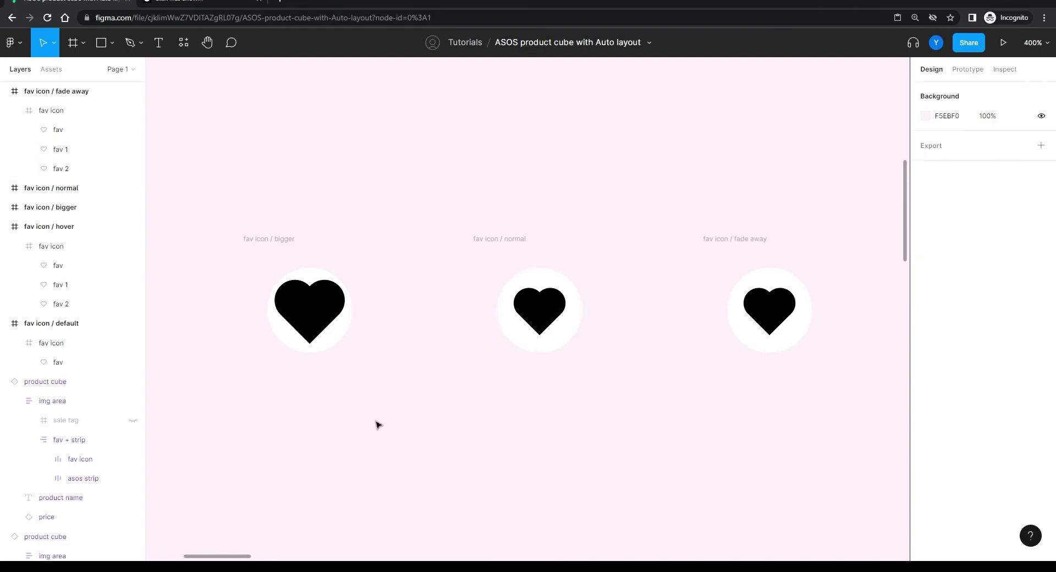
{"action": "left_click", "coordinate": [60, 149]}
{"action": "key", "text": "alt"}
{"action": "left_click", "coordinate": [625, 121]}
Step: Combine all five fav icon frames, from default to fade away, into one component set
{"action": "scroll", "coordinate": [478, 418], "scroll_direction": "left", "scroll_amount": 3}
{"action": "scroll", "coordinate": [478, 418], "scroll_direction": "down", "scroll_amount": 1}
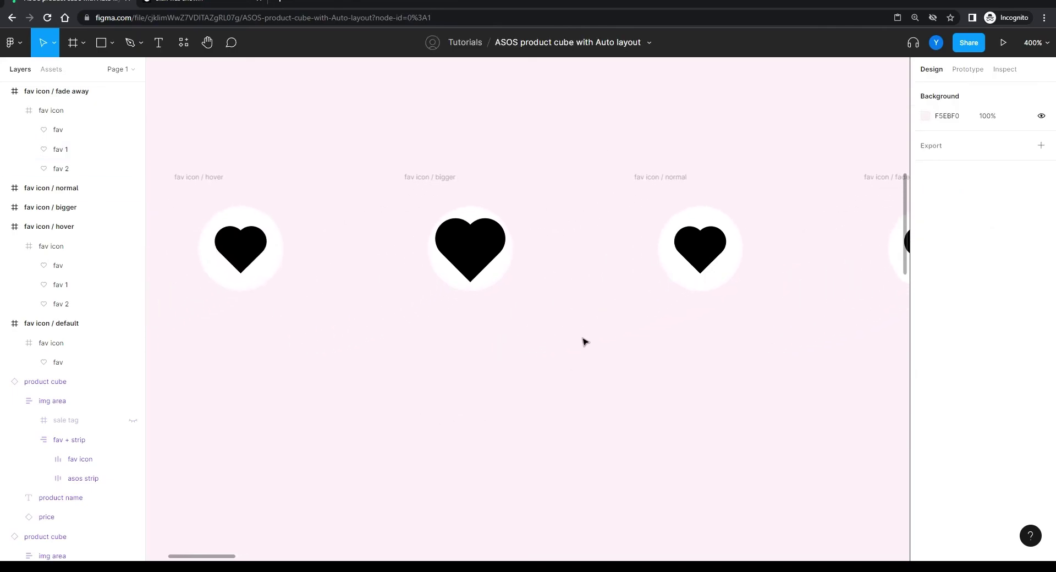
{"action": "key", "text": "minus"}
{"action": "left_click_drag", "start_coordinate": [794, 199], "coordinate": [186, 352]}
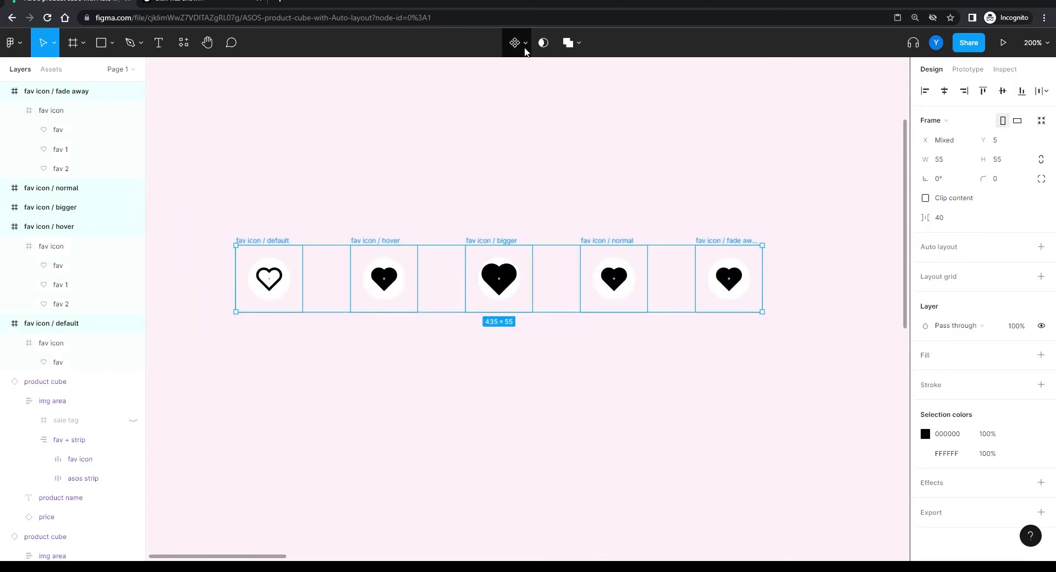
{"action": "left_click", "coordinate": [523, 42]}
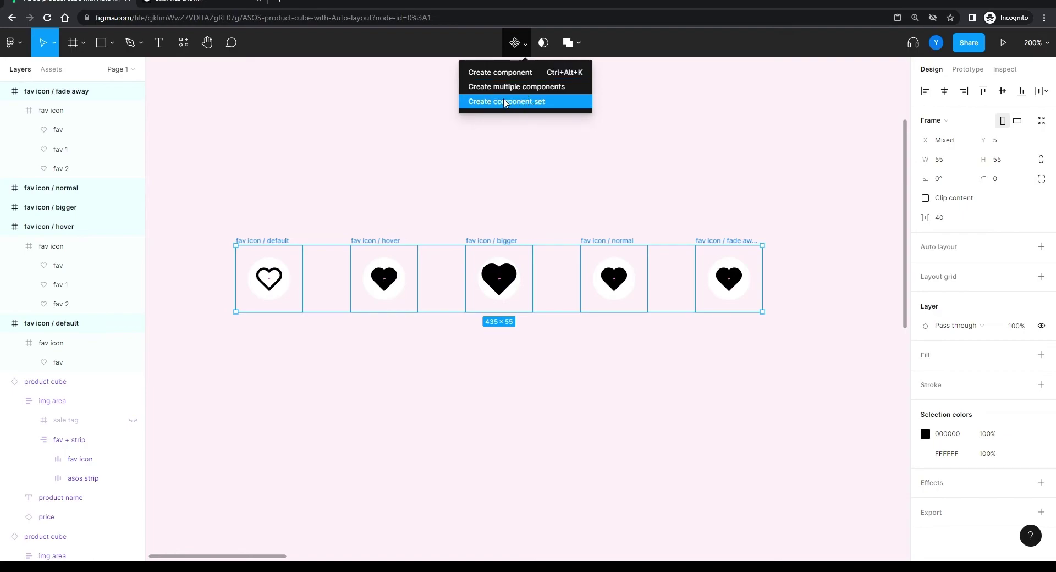
{"action": "left_click", "coordinate": [505, 102]}
Step: Link the default variant to the hover variant with a While hovering, Change to prototype interaction
{"action": "left_click", "coordinate": [273, 292]}
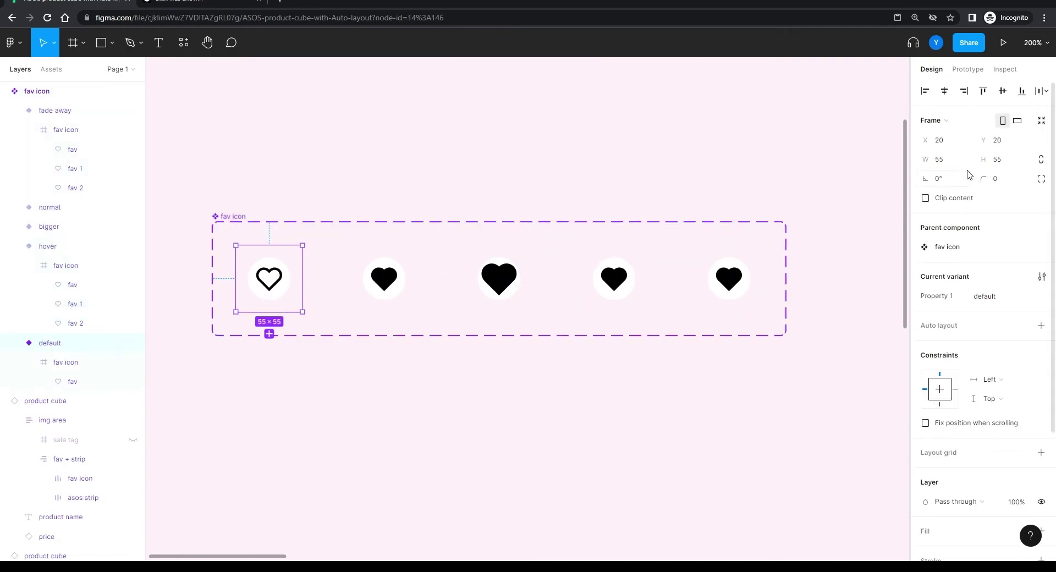
{"action": "left_click", "coordinate": [967, 70]}
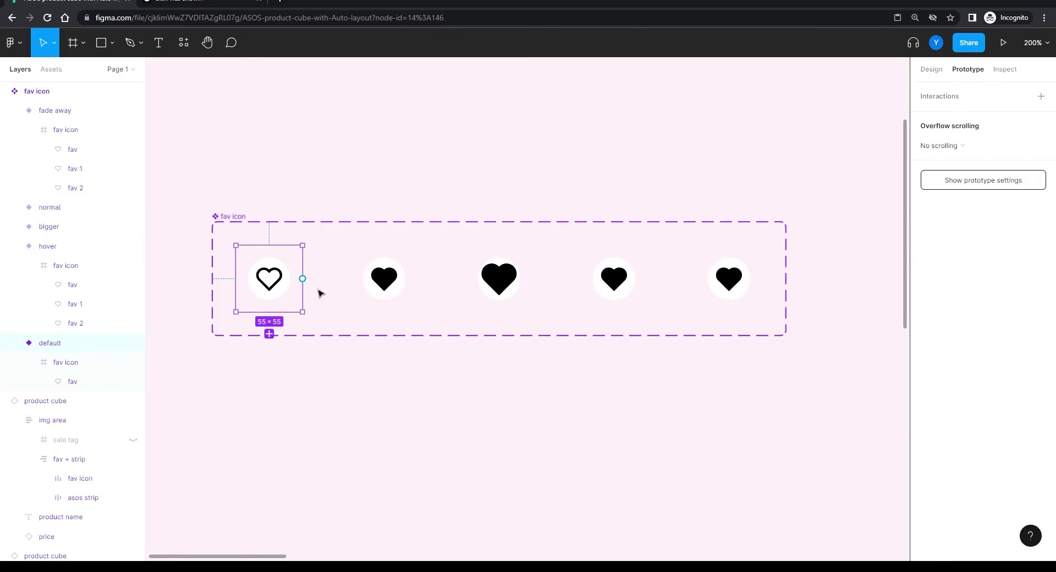
{"action": "left_click_drag", "start_coordinate": [302, 278], "coordinate": [419, 278]}
{"action": "left_click", "coordinate": [815, 148]}
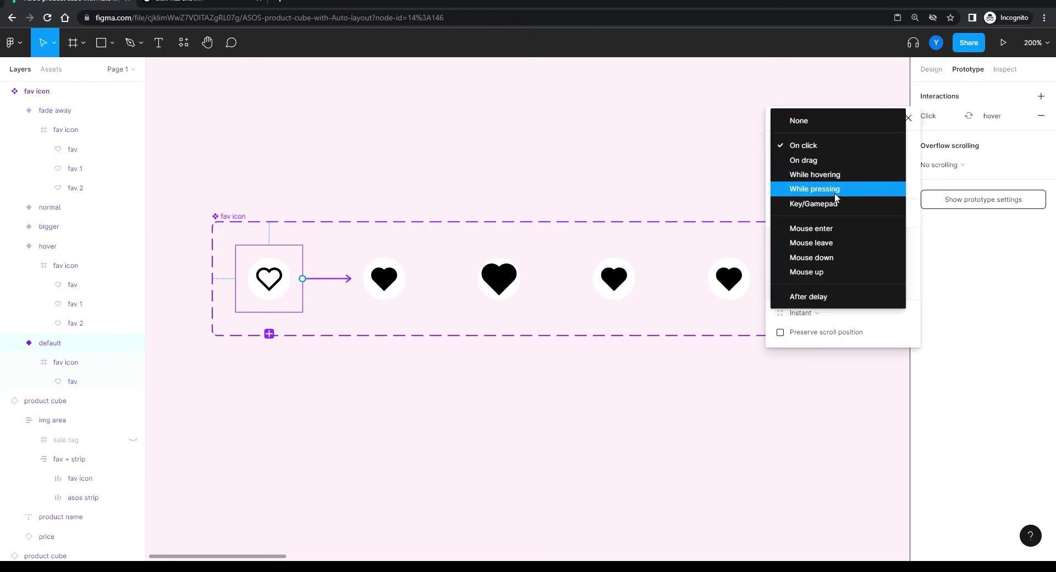
{"action": "left_click", "coordinate": [816, 175]}
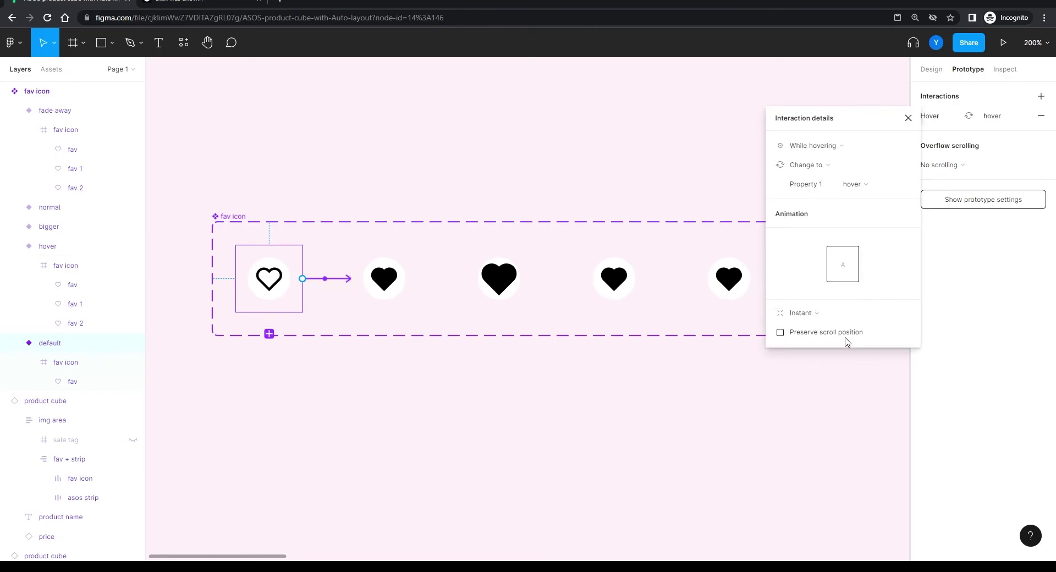
Step: Set the default-to-hover interaction's animation to Dissolve with a duration of 200 ms
{"action": "left_click", "coordinate": [803, 312]}
{"action": "left_click", "coordinate": [821, 329]}
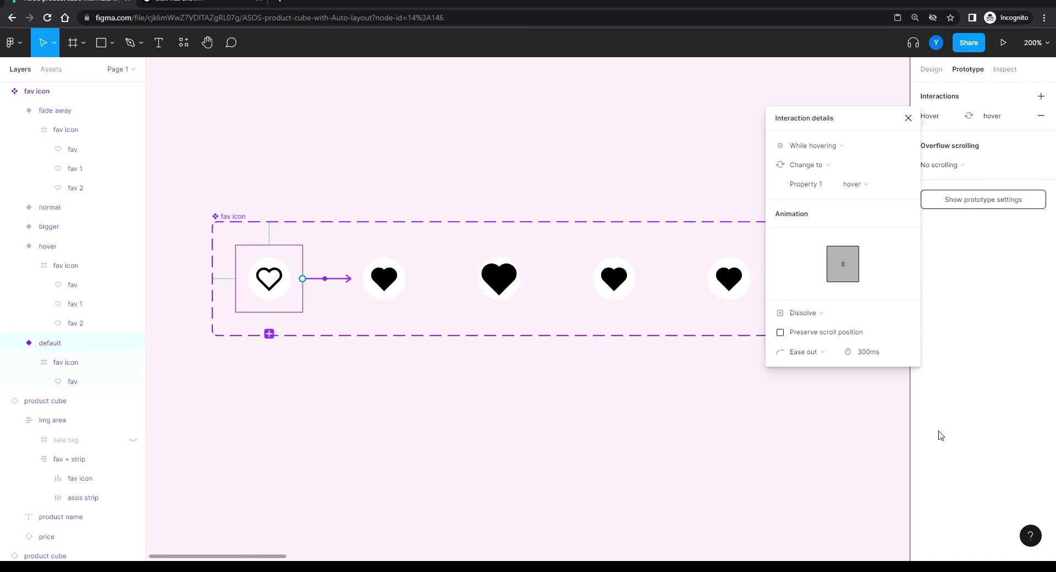
{"action": "left_click", "coordinate": [869, 352]}
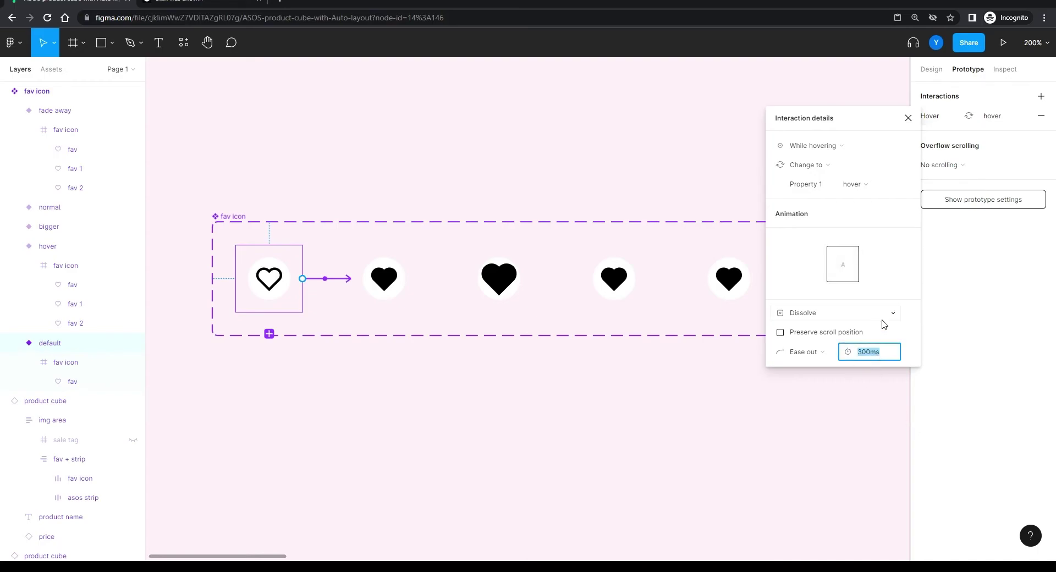
{"action": "type", "text": "200"}
{"action": "key", "text": "Return"}
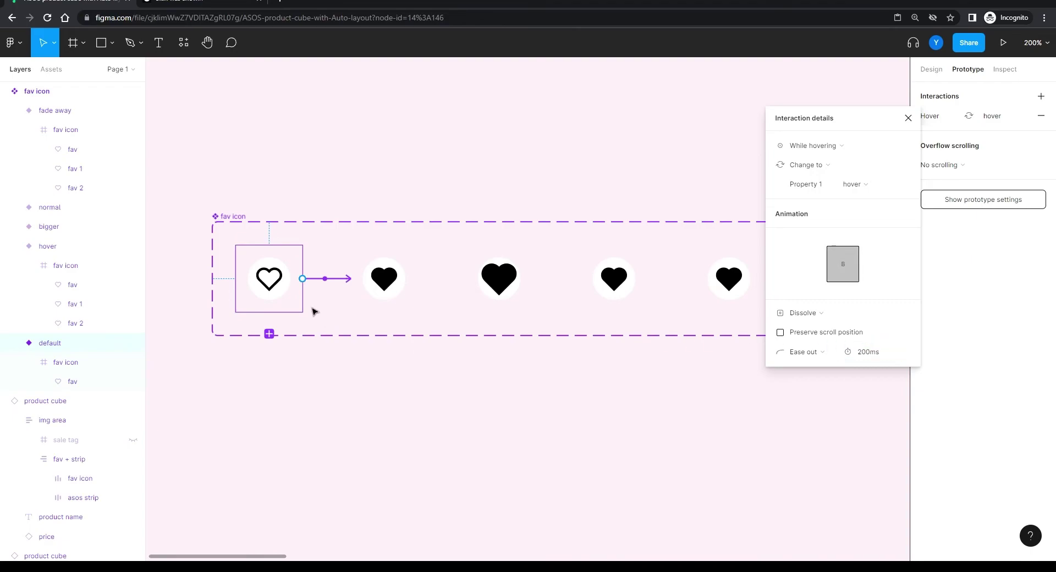
Step: Link the hover variant to the bigger variant with an On click interaction using Smart animate
{"action": "left_click", "coordinate": [390, 293]}
{"action": "left_click_drag", "start_coordinate": [420, 280], "coordinate": [485, 282]}
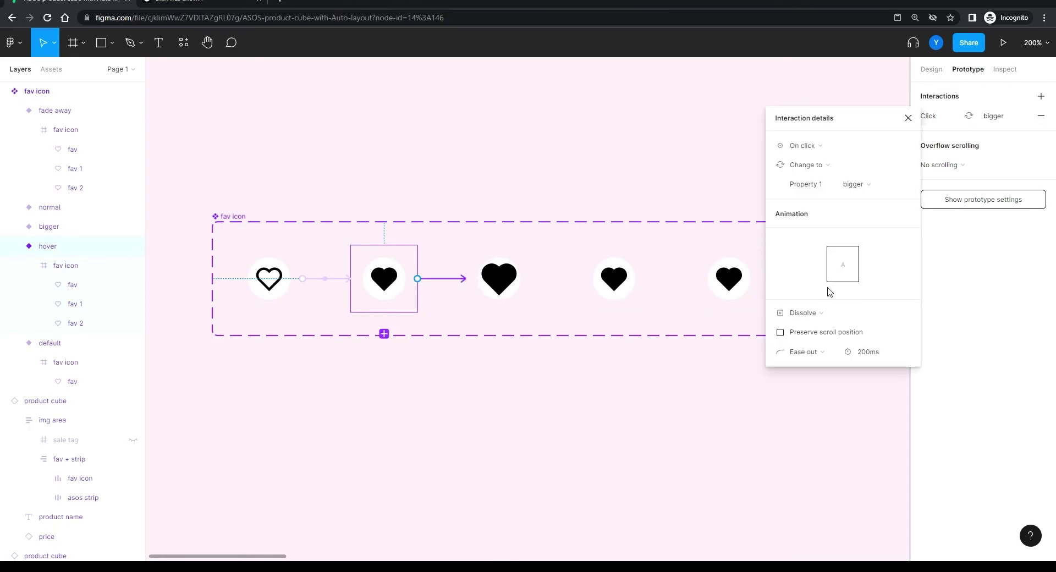
{"action": "left_click", "coordinate": [801, 314]}
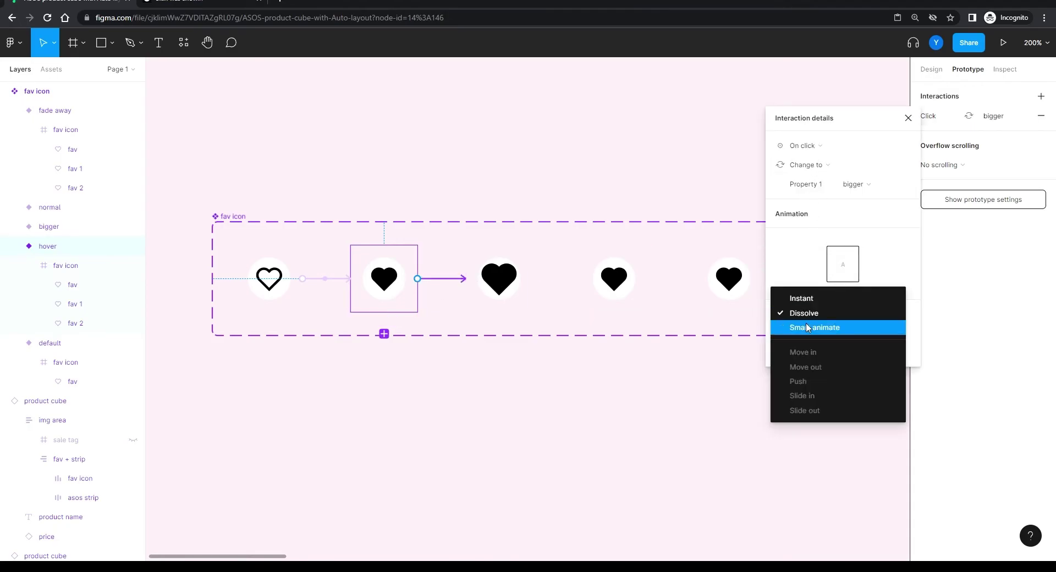
{"action": "left_click", "coordinate": [812, 328]}
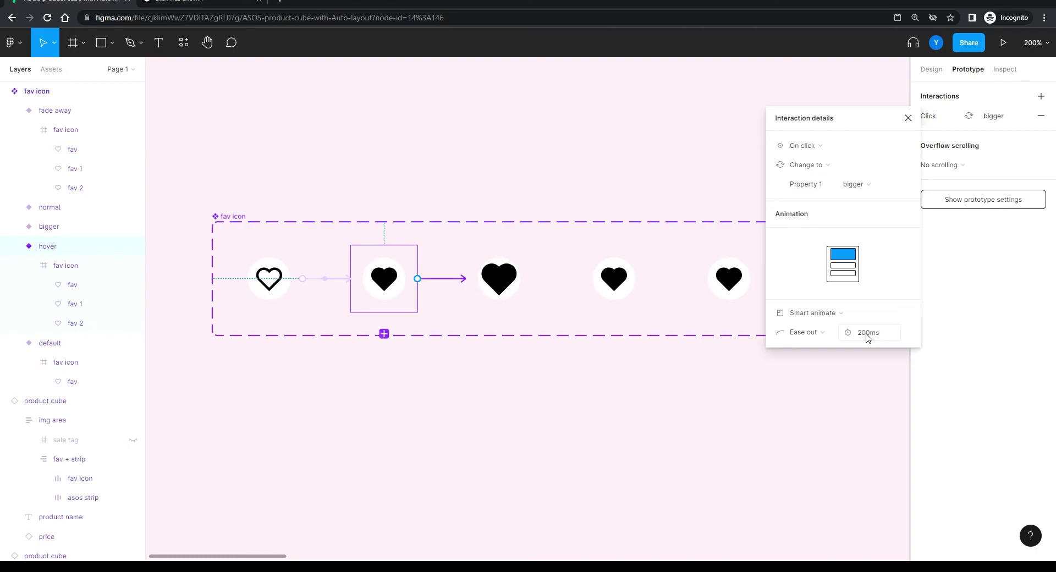
Step: Set the duration of the hover-to-bigger Smart animate interaction to 300 ms
{"action": "left_click", "coordinate": [868, 333]}
{"action": "type", "text": "300"}
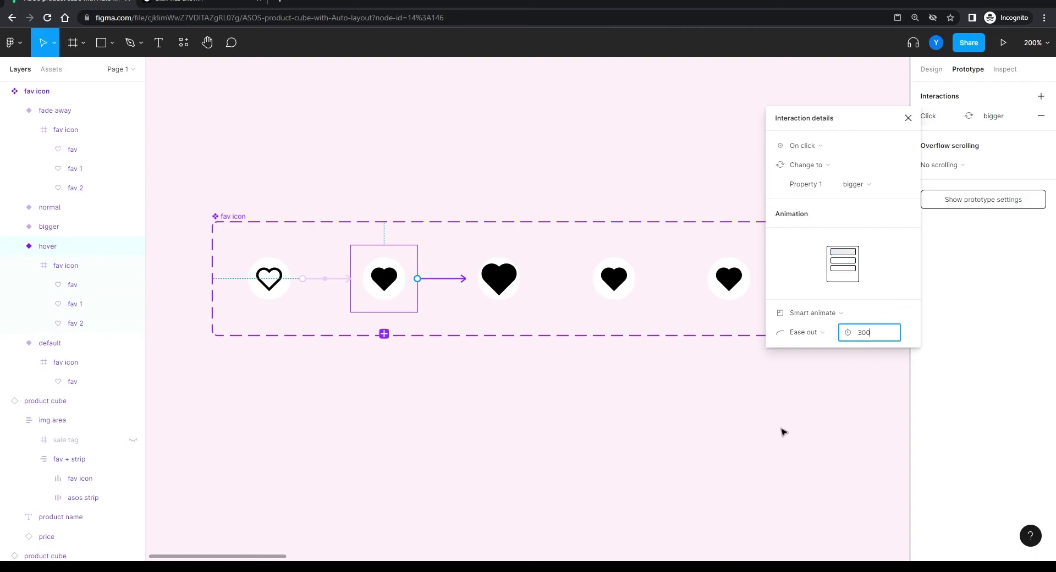
{"action": "key", "text": "Return"}
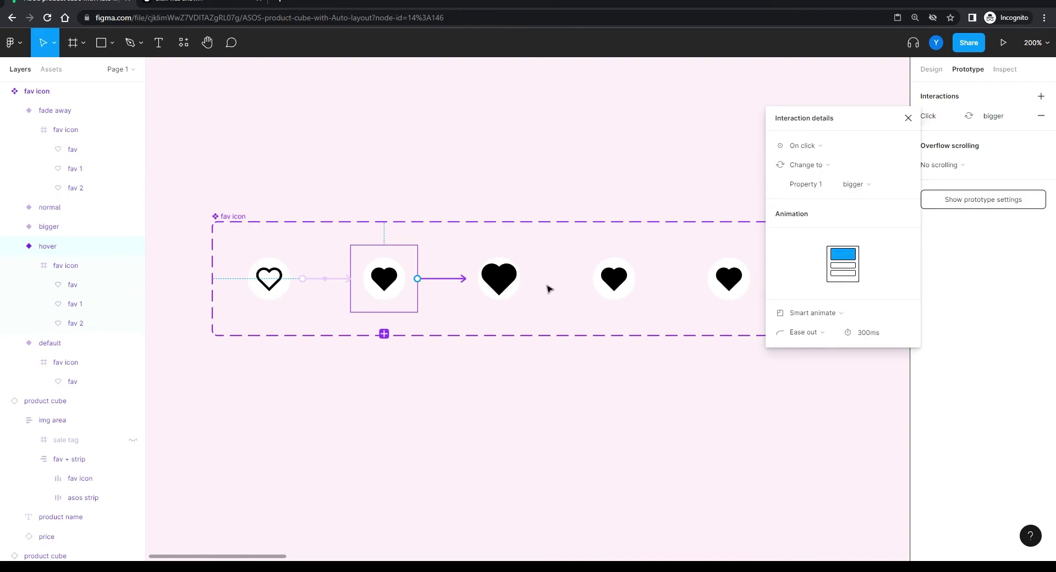
Step: Link the bigger variant to the normal variant with a 1 ms After delay interaction, using Smart animate and Ease out back
{"action": "left_click", "coordinate": [527, 279]}
{"action": "left_click_drag", "start_coordinate": [532, 278], "coordinate": [619, 282]}
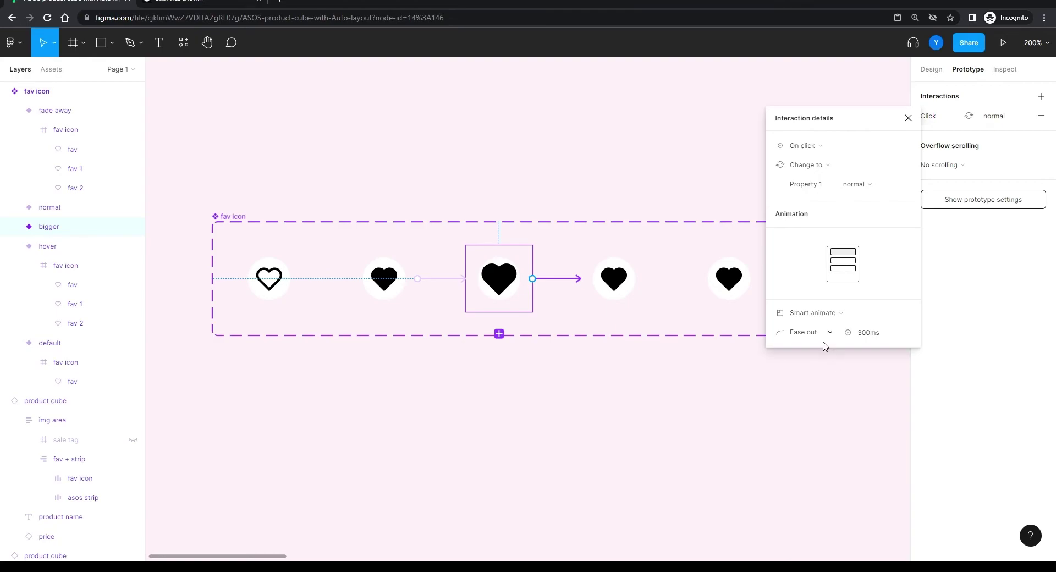
{"action": "left_click", "coordinate": [806, 145]}
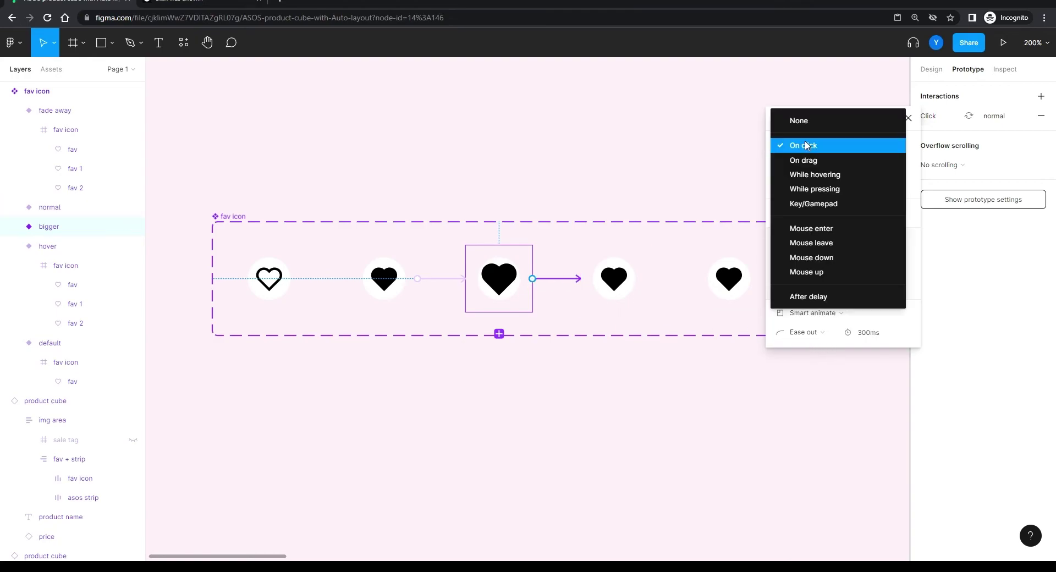
{"action": "left_click", "coordinate": [812, 296]}
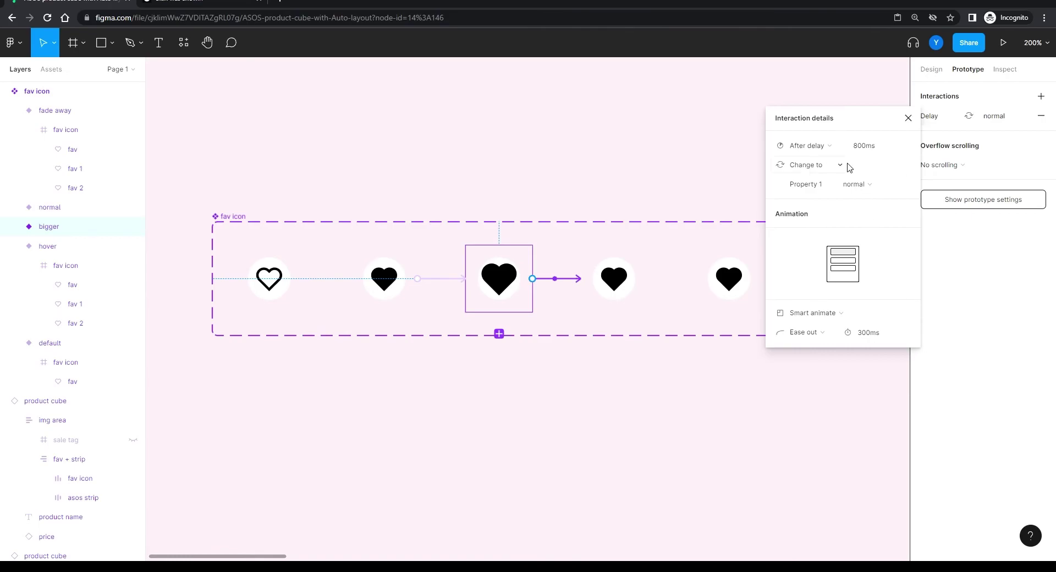
{"action": "left_click", "coordinate": [870, 149]}
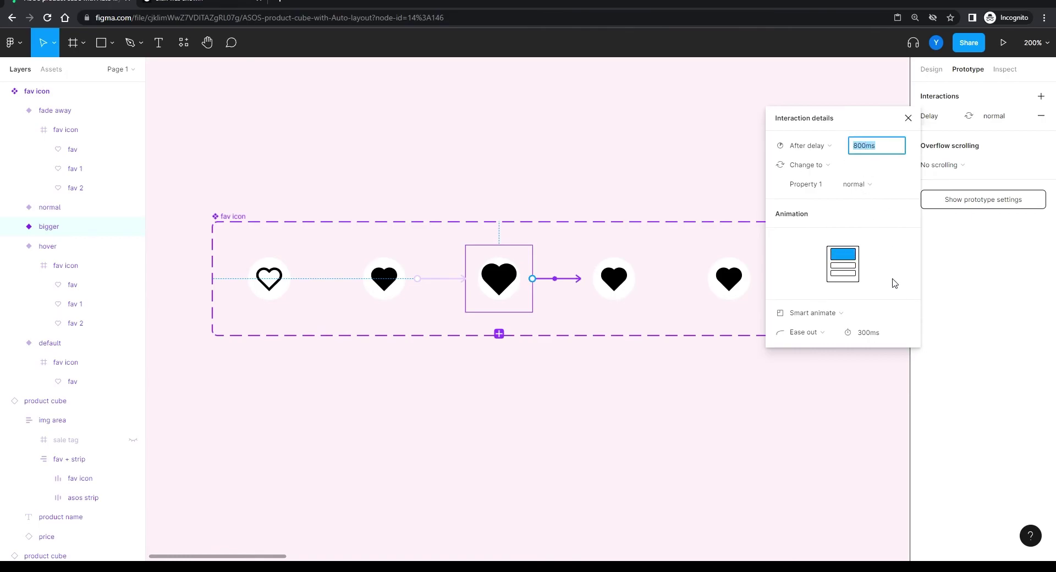
{"action": "type", "text": "1"}
{"action": "key", "text": "Return"}
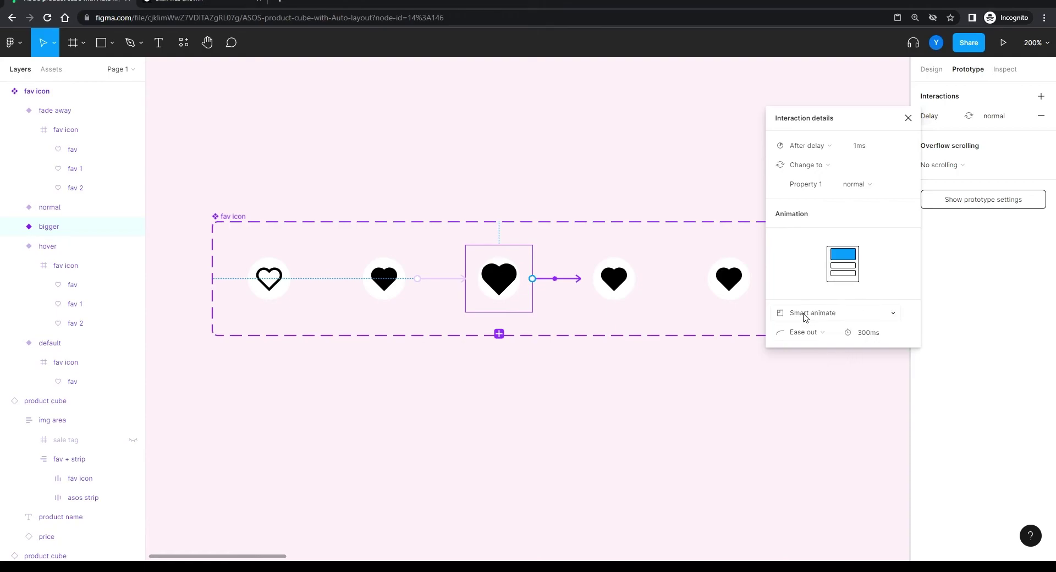
{"action": "left_click", "coordinate": [807, 333]}
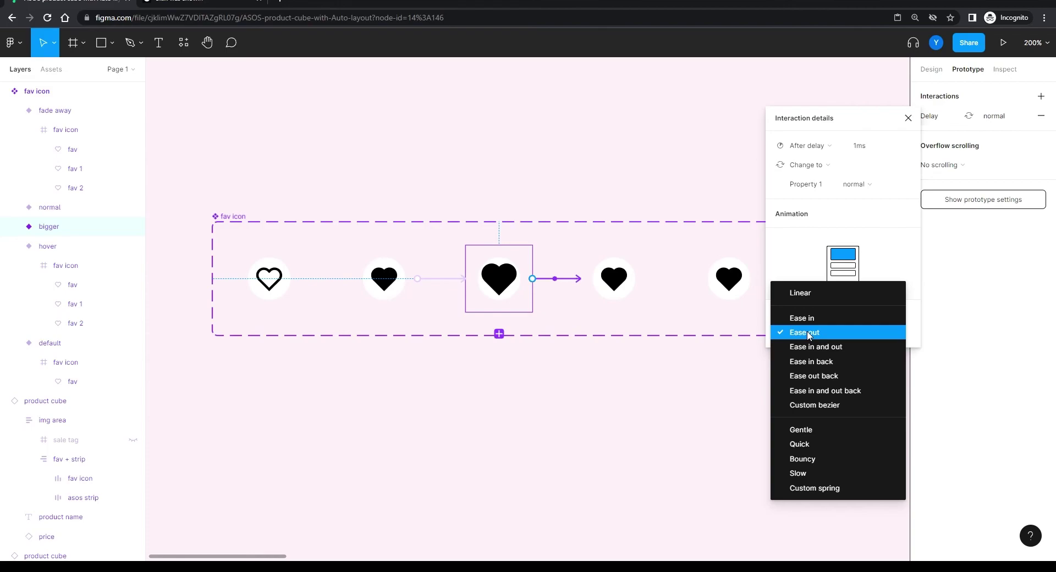
{"action": "left_click", "coordinate": [807, 377]}
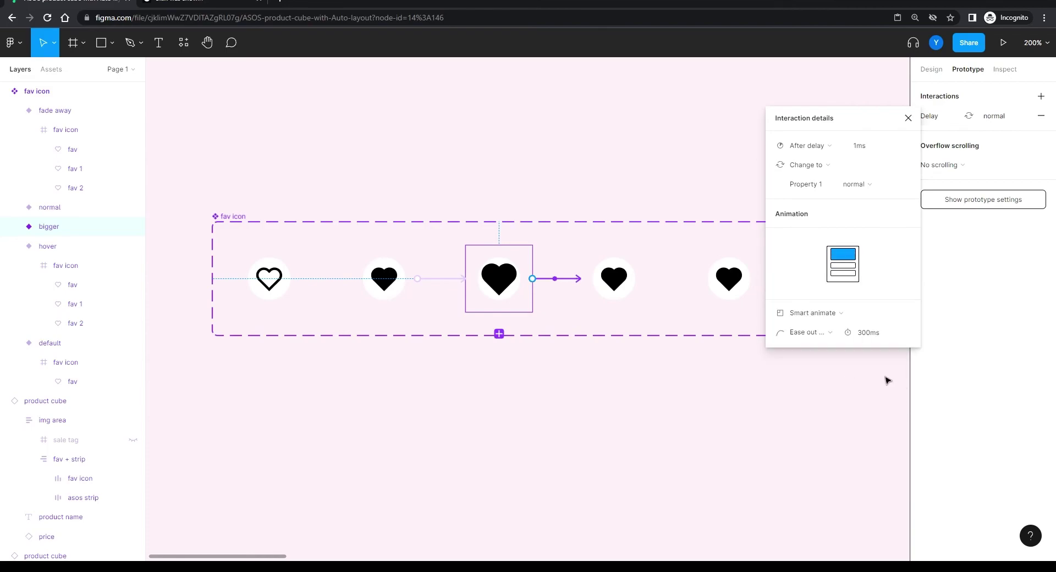
Step: Link the normal variant to the fade away variant with an After delay interaction, using Smart animate and Ease out
{"action": "left_click_drag", "start_coordinate": [642, 352], "coordinate": [429, 373]}
{"action": "left_click", "coordinate": [394, 301]}
{"action": "left_click_drag", "start_coordinate": [428, 300], "coordinate": [510, 302]}
{"action": "left_click", "coordinate": [810, 146]}
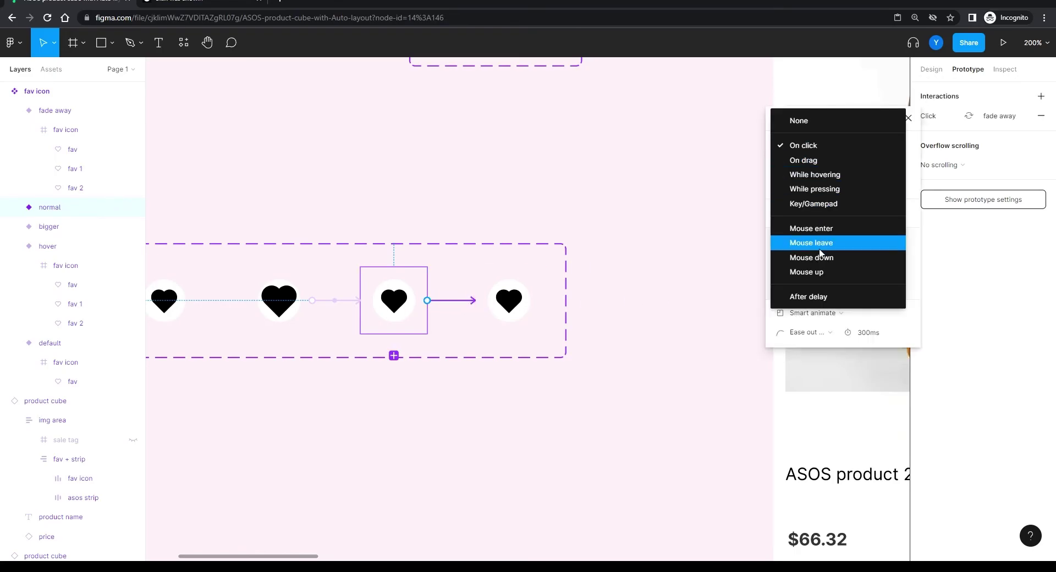
{"action": "left_click", "coordinate": [814, 297]}
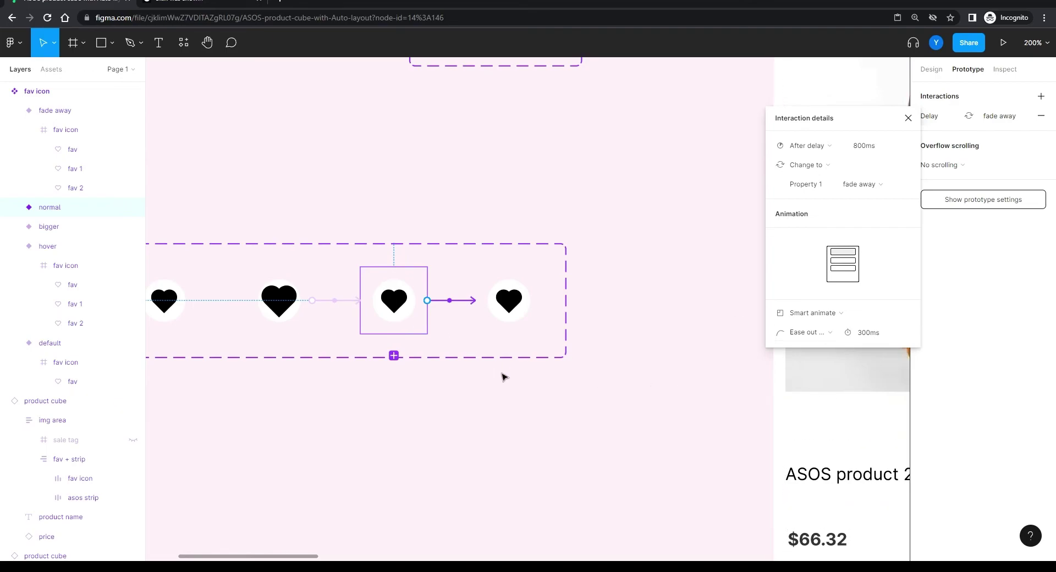
{"action": "left_click", "coordinate": [804, 332]}
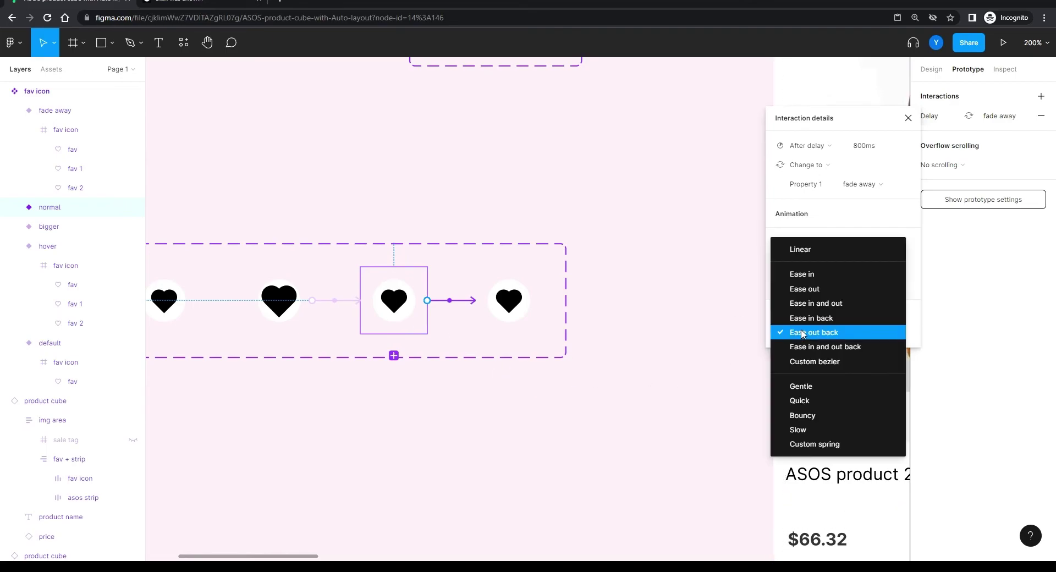
{"action": "left_click", "coordinate": [804, 286]}
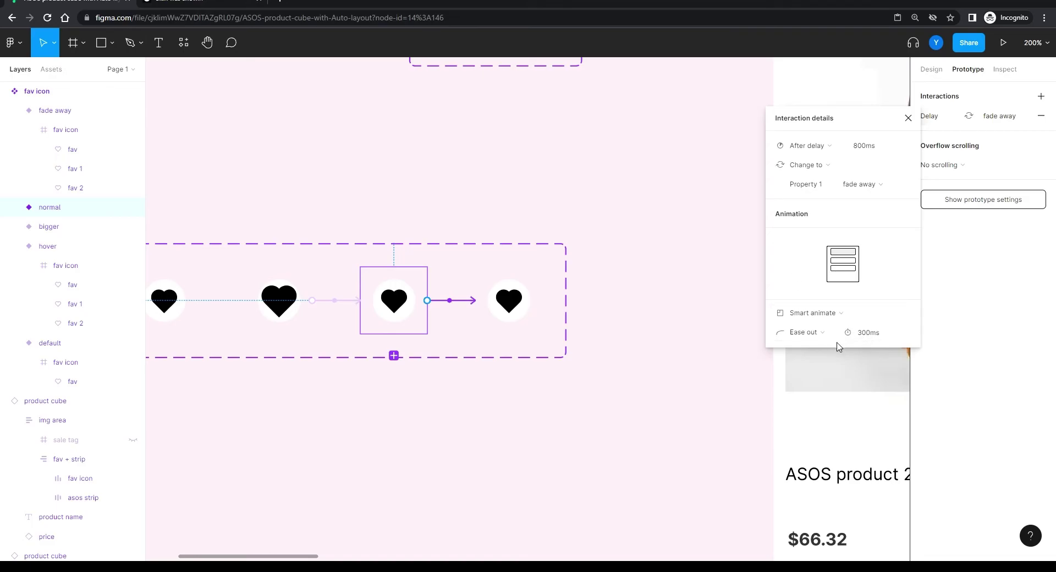
{"action": "left_click", "coordinate": [869, 336]}
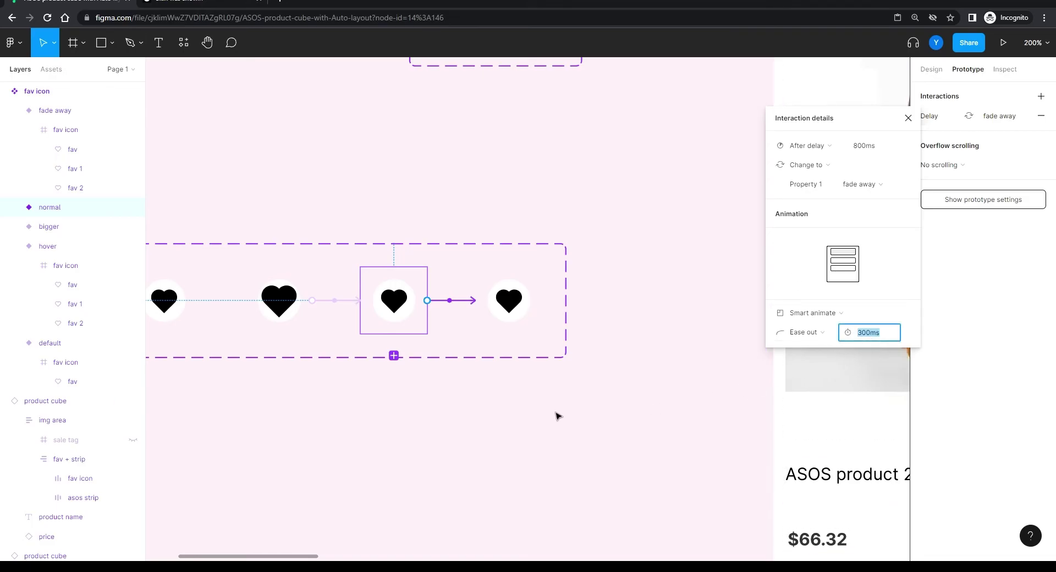
{"action": "left_click", "coordinate": [363, 374]}
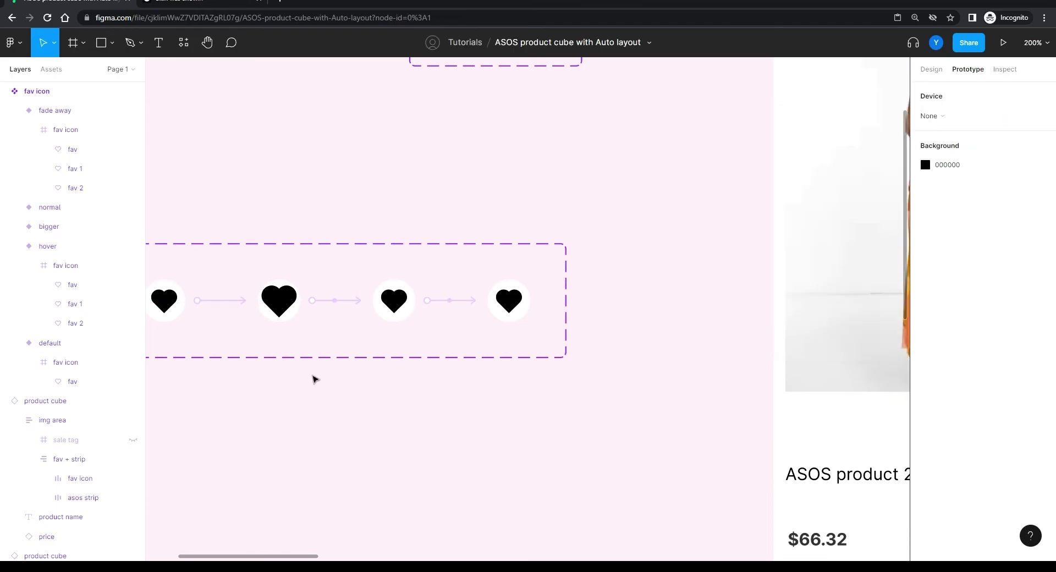
Step: Replace the heart icon in the main product cube component with an instance of the fav icon set's default variant
{"action": "key", "text": "shift+0"}
{"action": "scroll", "coordinate": [495, 377], "scroll_direction": "right", "scroll_amount": 5}
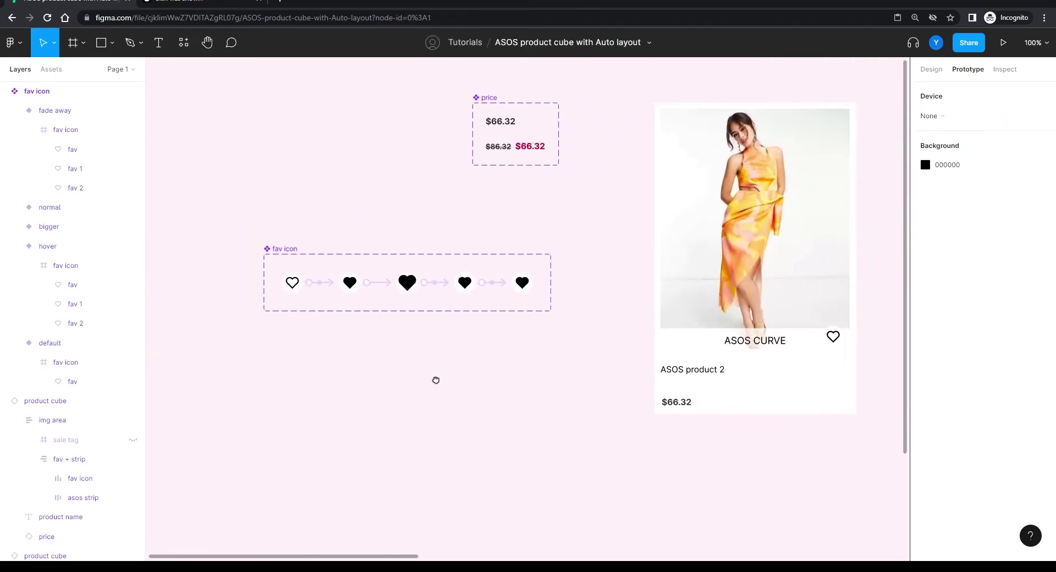
{"action": "left_click", "coordinate": [217, 293]}
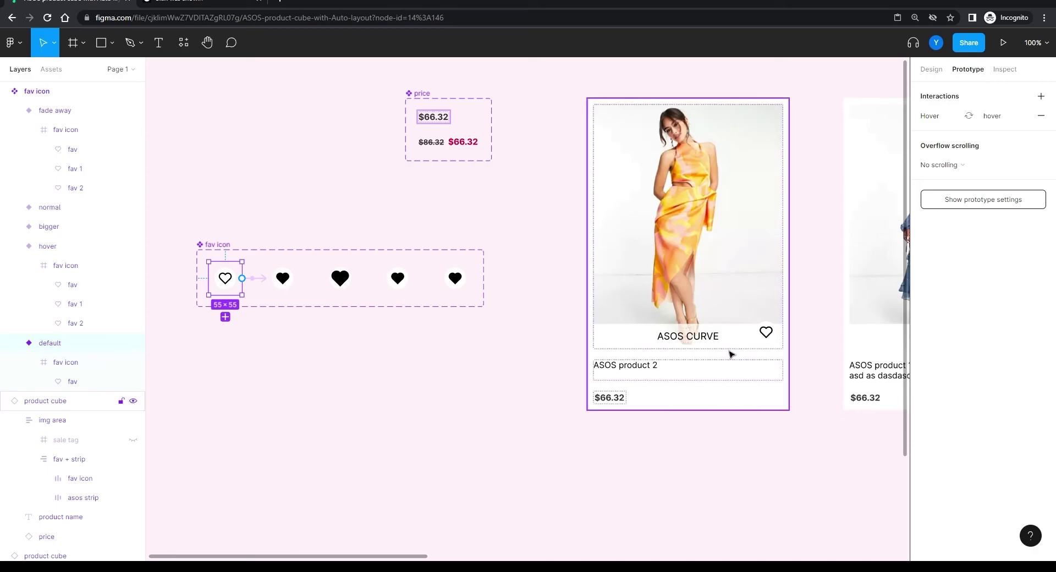
{"action": "scroll", "coordinate": [605, 352], "scroll_direction": "right", "scroll_amount": 10}
{"action": "scroll", "coordinate": [540, 345], "scroll_direction": "right", "scroll_amount": 9}
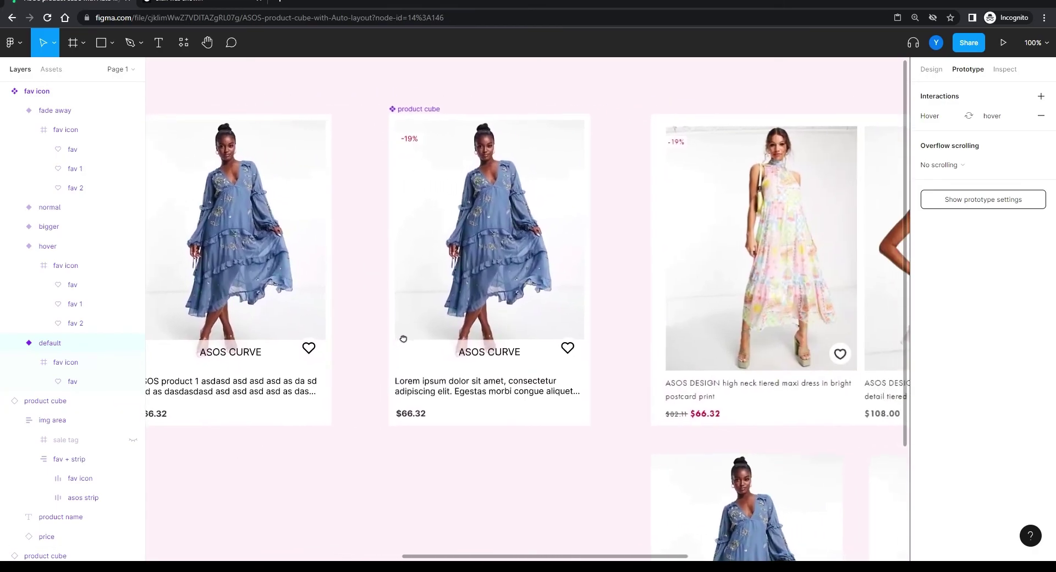
{"action": "left_click", "coordinate": [555, 344]}
{"action": "double_click", "coordinate": [555, 343]}
{"action": "double_click", "coordinate": [554, 342]}
{"action": "right_click", "coordinate": [554, 343]}
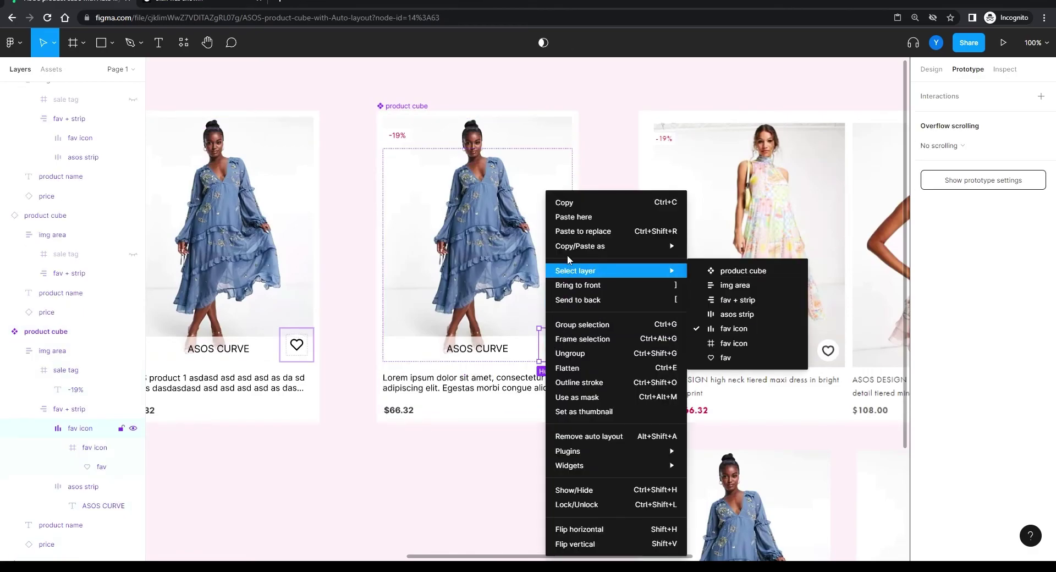
{"action": "left_click", "coordinate": [583, 231]}
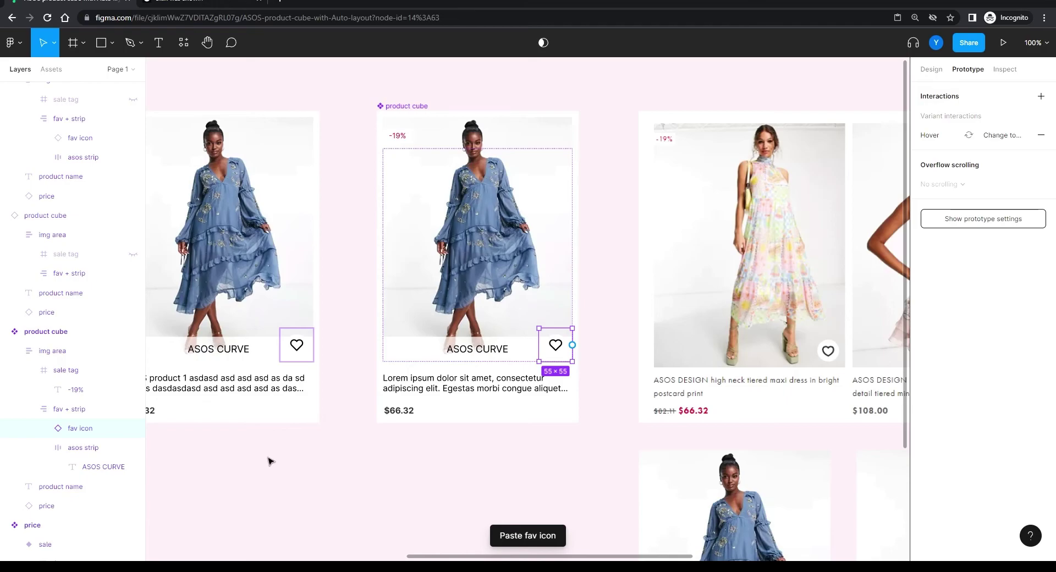
{"action": "left_click", "coordinate": [469, 506]}
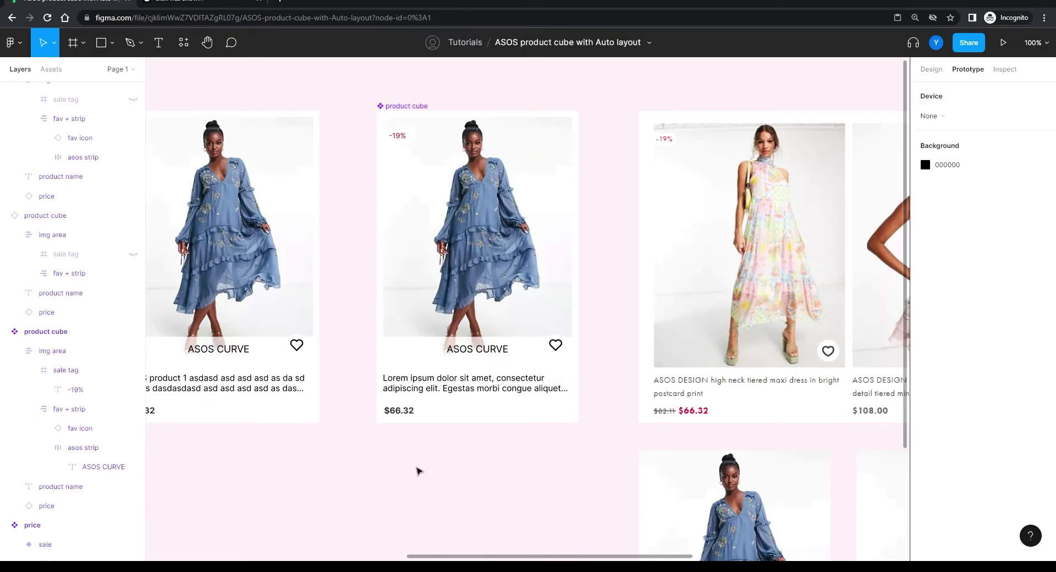
Step: Draw a frame about 1353 × 848 on the empty canvas below the fav icon component set
{"action": "scroll", "coordinate": [476, 412], "scroll_direction": "left", "scroll_amount": 5}
{"action": "scroll", "coordinate": [476, 413], "scroll_direction": "down", "scroll_amount": 2}
{"action": "scroll", "coordinate": [509, 388], "scroll_direction": "down", "scroll_amount": 5}
{"action": "scroll", "coordinate": [514, 337], "scroll_direction": "down", "scroll_amount": 2}
{"action": "scroll", "coordinate": [514, 336], "scroll_direction": "left", "scroll_amount": 2}
{"action": "scroll", "coordinate": [513, 335], "scroll_direction": "down", "scroll_amount": 1}
{"action": "left_click", "coordinate": [72, 48]}
{"action": "left_click_drag", "start_coordinate": [285, 276], "coordinate": [696, 531]}
Step: Move the two product cube instances into the new frame and narrow the gap between them
{"action": "left_click", "coordinate": [440, 171]}
{"action": "left_click", "coordinate": [525, 168], "text": "shift"}
{"action": "left_click_drag", "start_coordinate": [434, 168], "coordinate": [432, 422]}
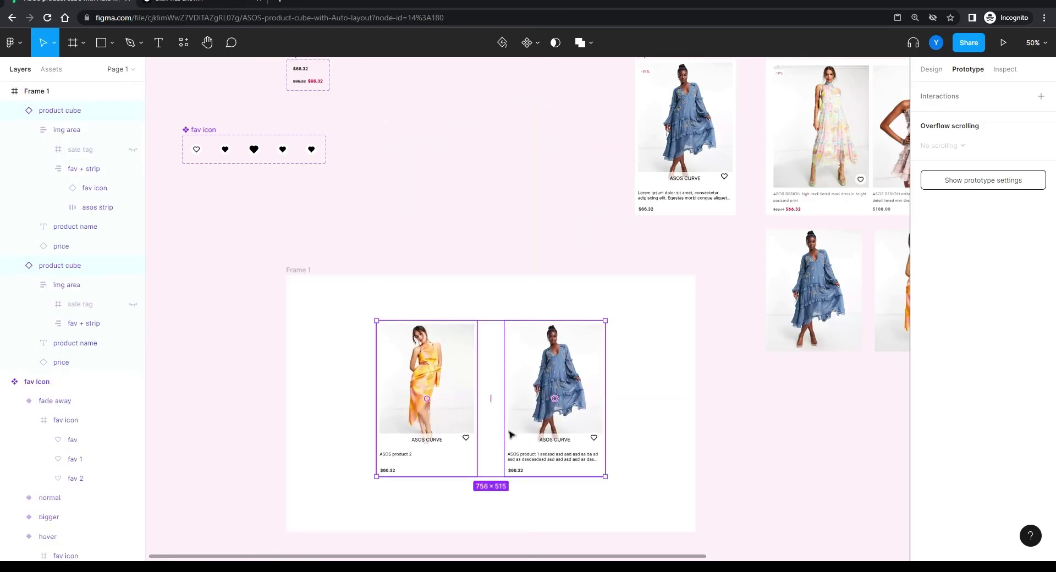
{"action": "left_click_drag", "start_coordinate": [492, 395], "coordinate": [480, 395]}
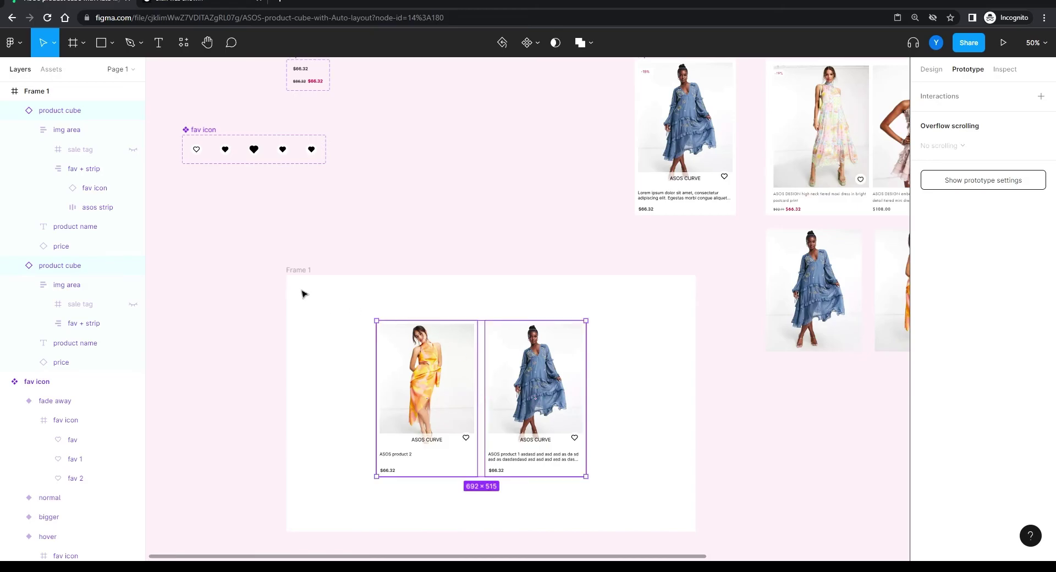
Step: Preview Frame 1's prototype, test the heart icon on ASOS product 2, and return to the design file
{"action": "left_click", "coordinate": [302, 293]}
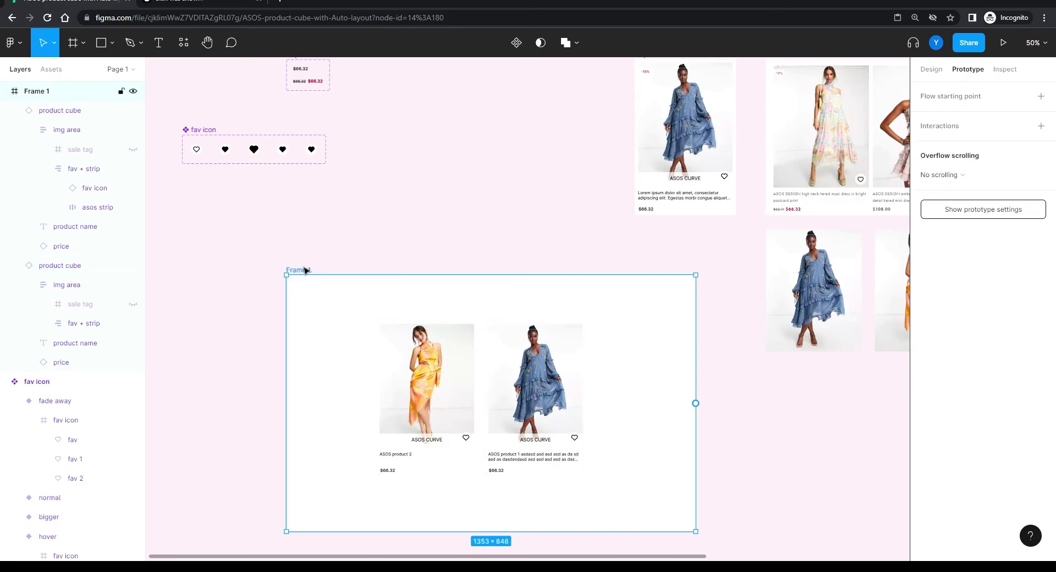
{"action": "left_click", "coordinate": [1002, 43]}
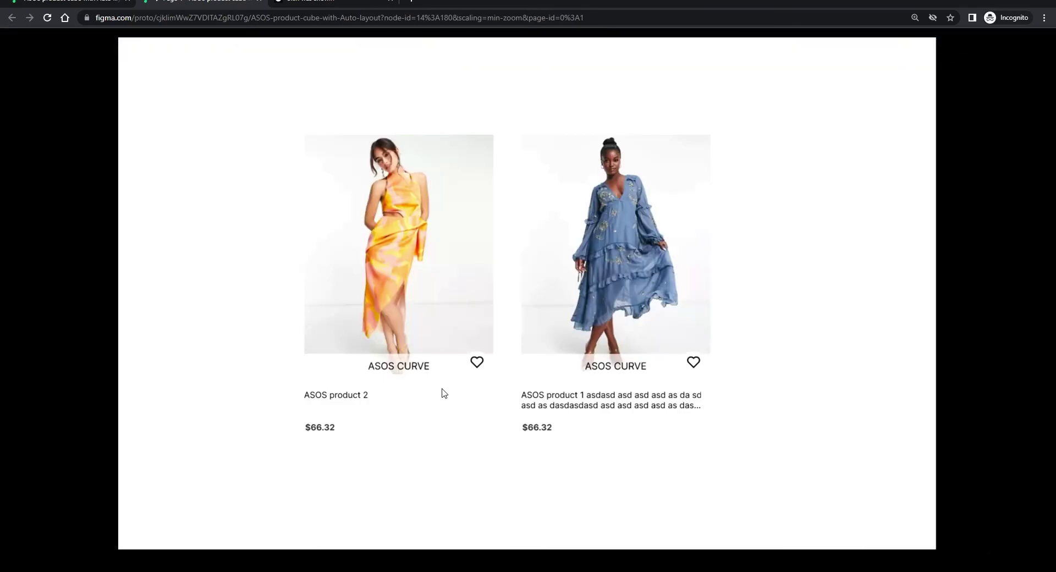
{"action": "left_click", "coordinate": [477, 363]}
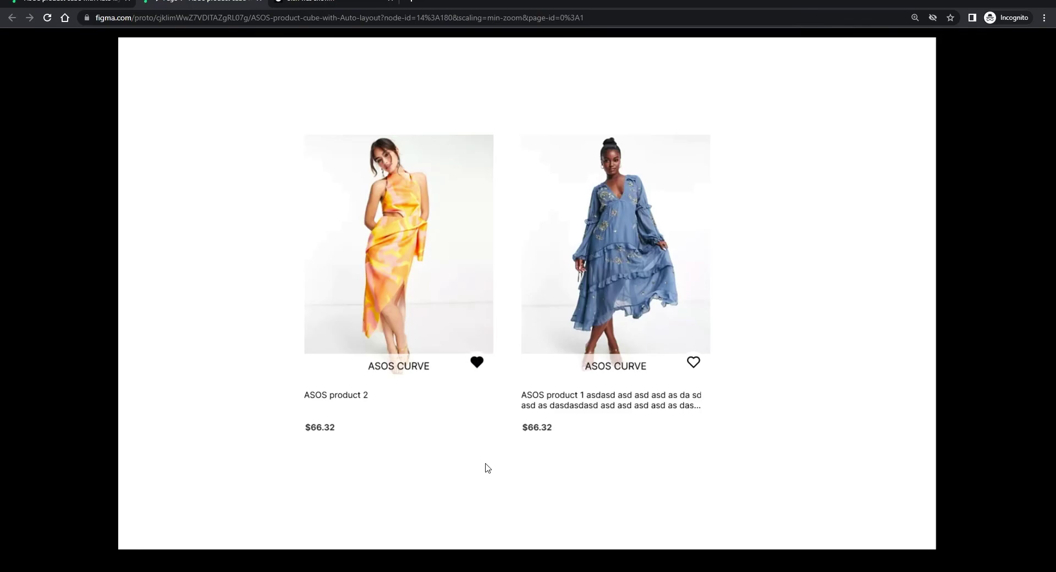
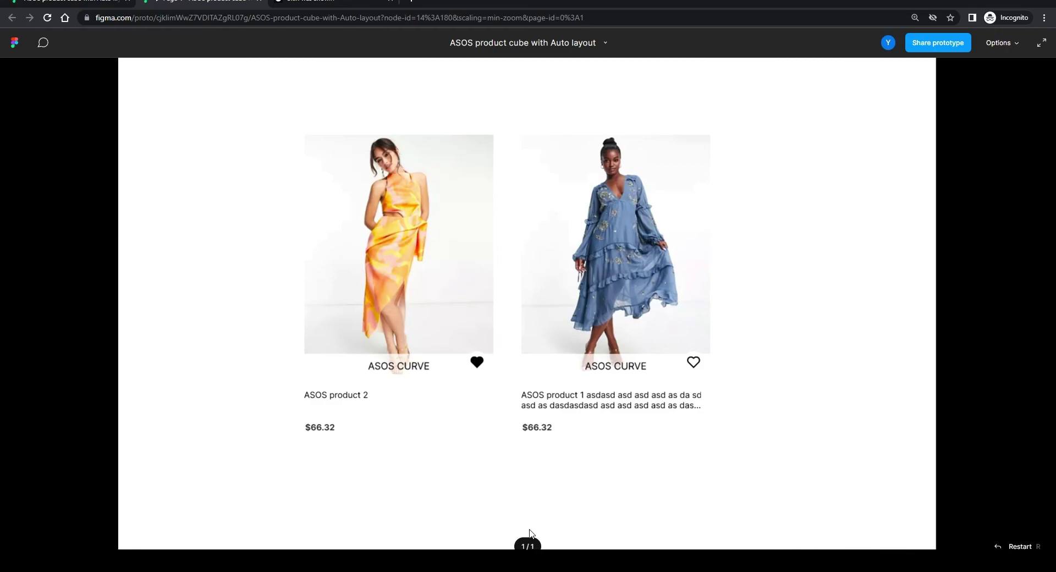
{"action": "left_click", "coordinate": [76, 2]}
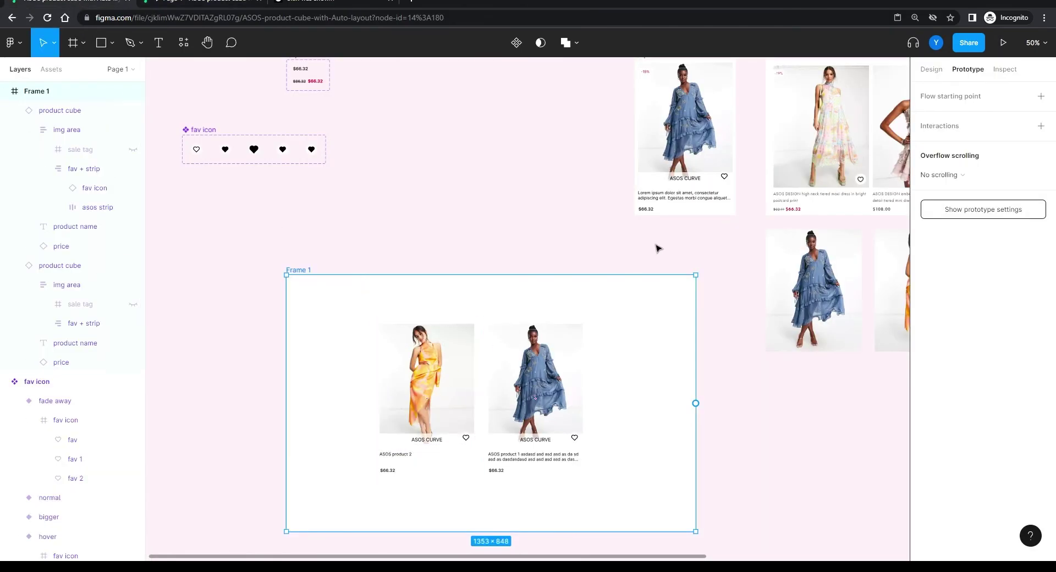
{"action": "left_click_drag", "start_coordinate": [657, 247], "coordinate": [613, 323]}
{"action": "scroll", "coordinate": [299, 279], "scroll_direction": "left", "scroll_amount": 5}
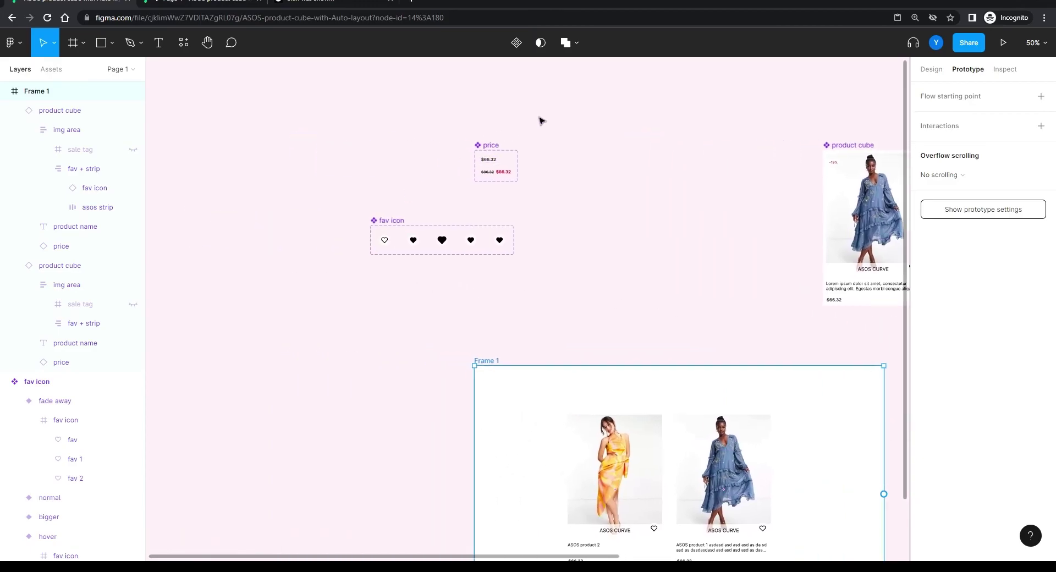
{"action": "left_click_drag", "start_coordinate": [549, 118], "coordinate": [288, 330]}
{"action": "left_click", "coordinate": [413, 240]}
{"action": "left_click_drag", "start_coordinate": [421, 240], "coordinate": [597, 259]}
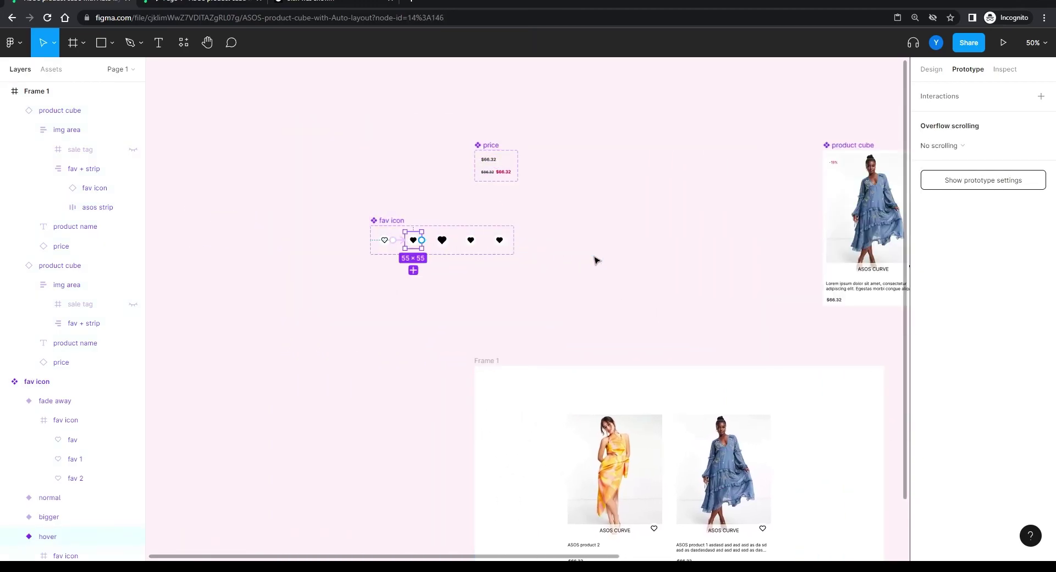
{"action": "key", "text": "Escape"}
{"action": "left_click", "coordinate": [583, 275]}
Step: Set the delay of the normal-to-fade away interaction to 1 ms
{"action": "left_click_drag", "start_coordinate": [566, 119], "coordinate": [271, 324]}
{"action": "left_click_drag", "start_coordinate": [490, 145], "coordinate": [732, 145]}
{"action": "left_click_drag", "start_coordinate": [674, 323], "coordinate": [583, 321]}
{"action": "key", "text": "ctrl+plus"}
{"action": "key", "text": "ctrl+plus"}
{"action": "left_click_drag", "start_coordinate": [567, 245], "coordinate": [440, 396]}
{"action": "left_click_drag", "start_coordinate": [614, 281], "coordinate": [497, 382]}
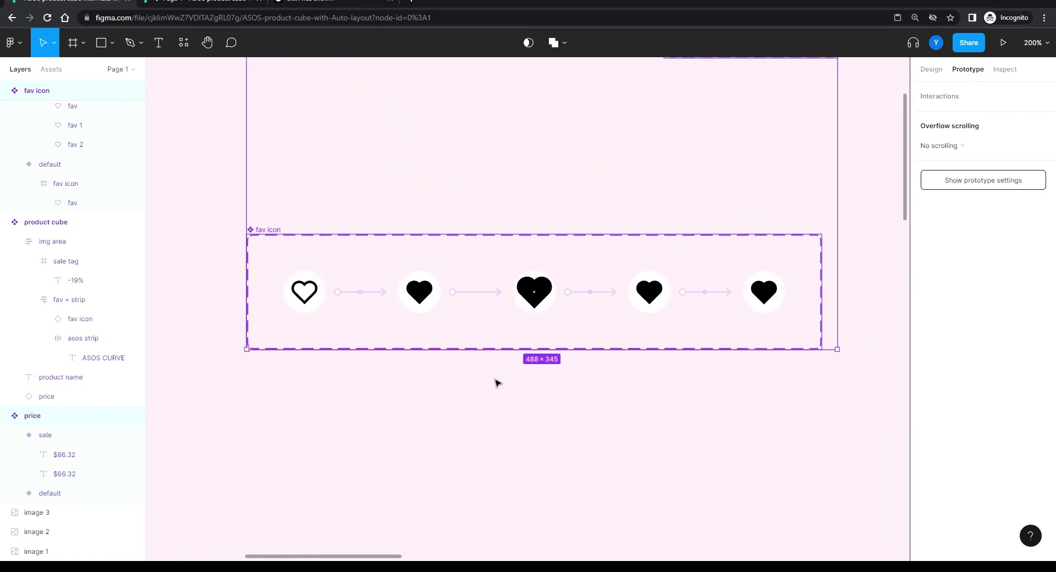
{"action": "left_click", "coordinate": [589, 291]}
{"action": "left_click", "coordinate": [664, 301]}
{"action": "left_click", "coordinate": [712, 292]}
{"action": "left_click", "coordinate": [872, 146]}
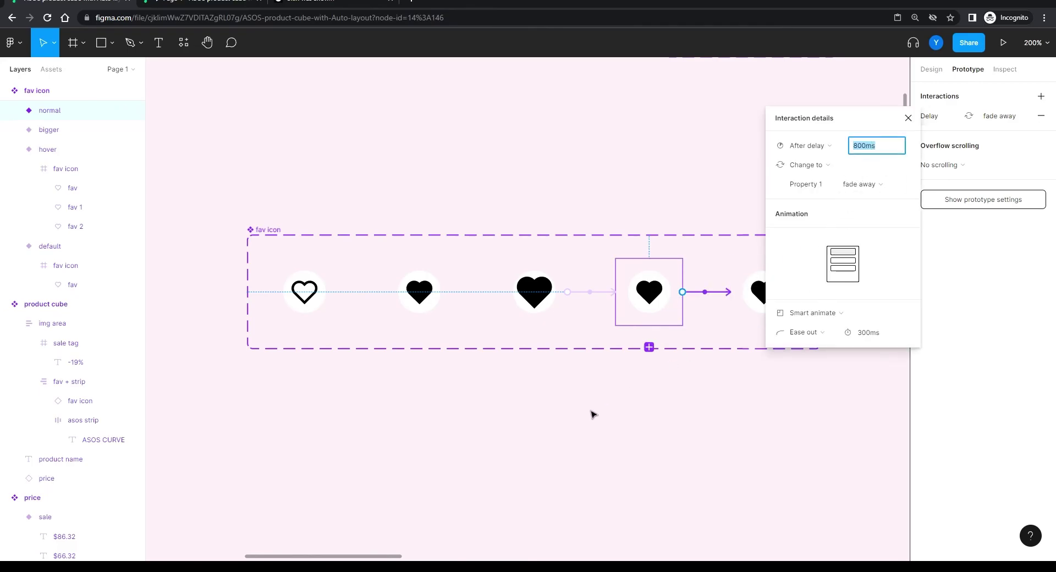
{"action": "type", "text": "1"}
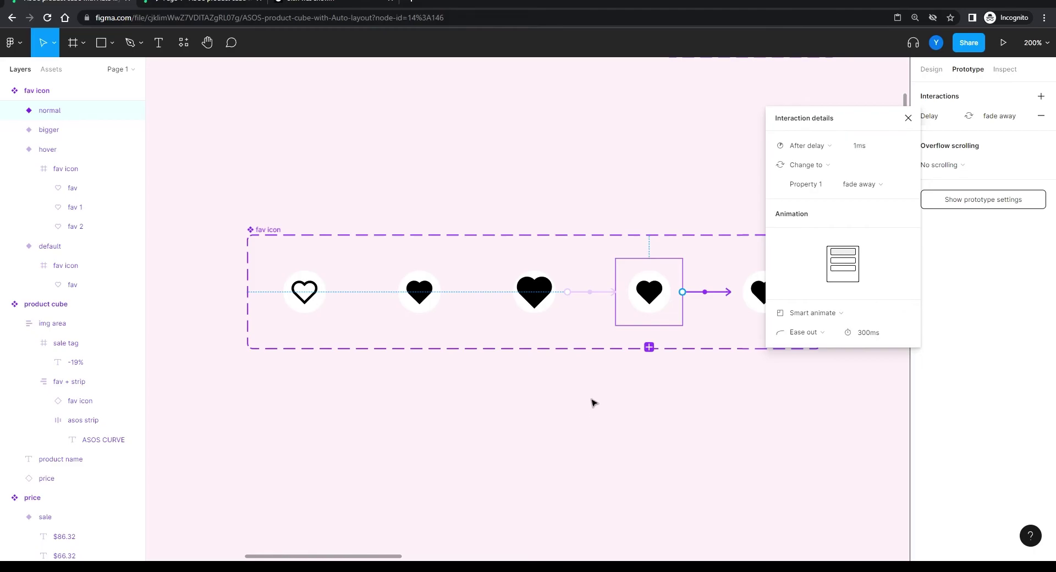
{"action": "left_click", "coordinate": [623, 404]}
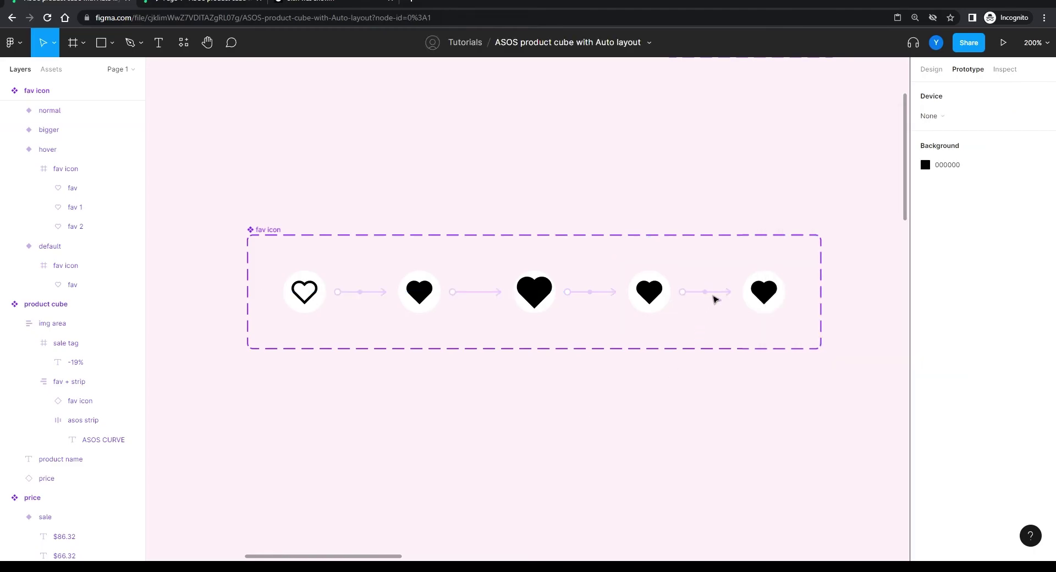
Step: Set the normal-to-fade away interaction's animation duration to 500 ms
{"action": "left_click", "coordinate": [715, 299]}
{"action": "left_click", "coordinate": [882, 334]}
{"action": "type", "text": "500"}
{"action": "key", "text": "Return"}
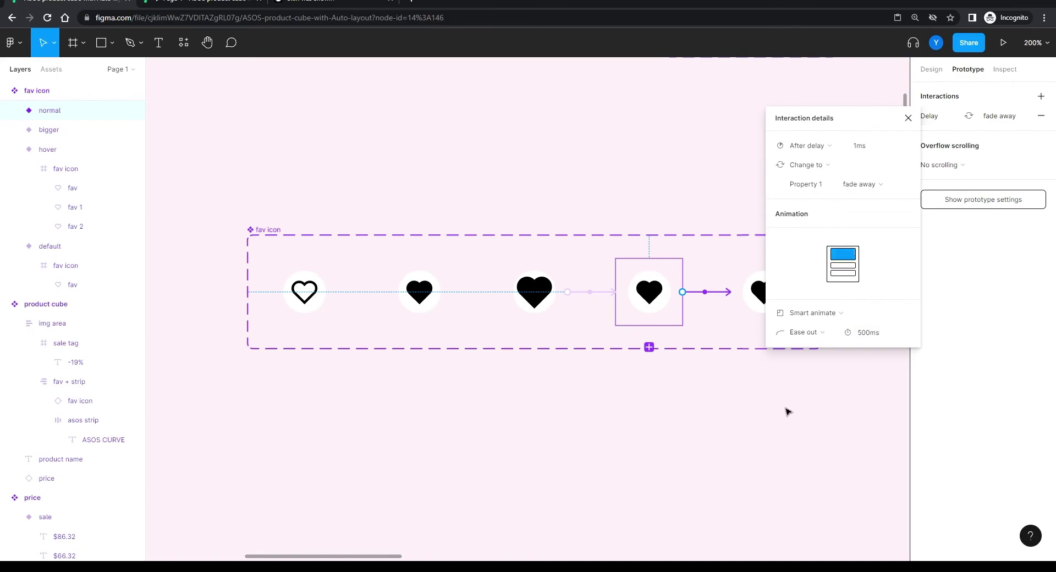
Step: Examine the heart layers inside the normal, fade away and bigger variants of the fav icon component set
{"action": "left_click_drag", "start_coordinate": [883, 127], "coordinate": [999, 189]}
{"action": "scroll", "coordinate": [667, 372], "scroll_direction": "right", "scroll_amount": 3}
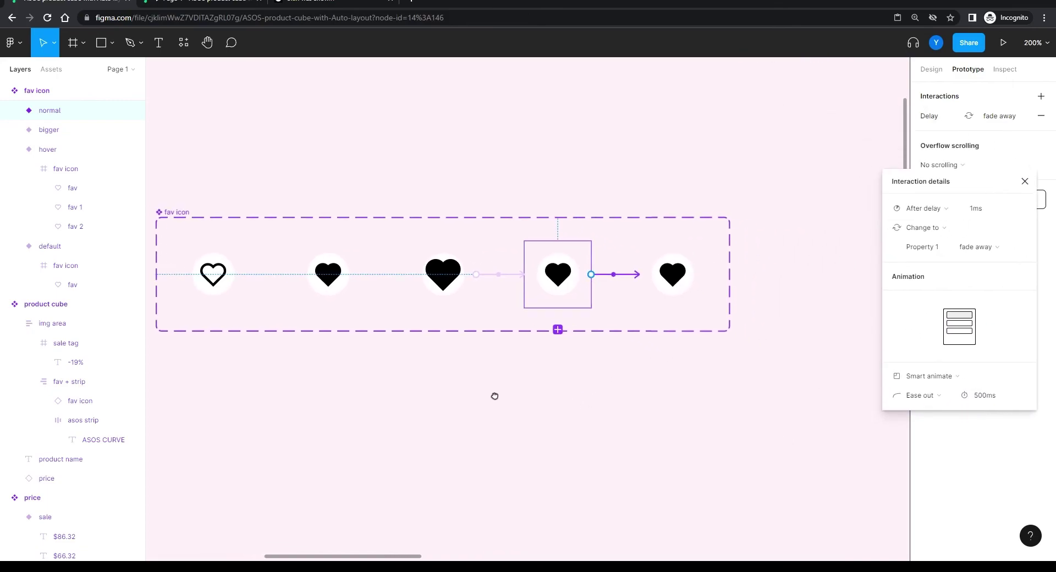
{"action": "left_click", "coordinate": [556, 285]}
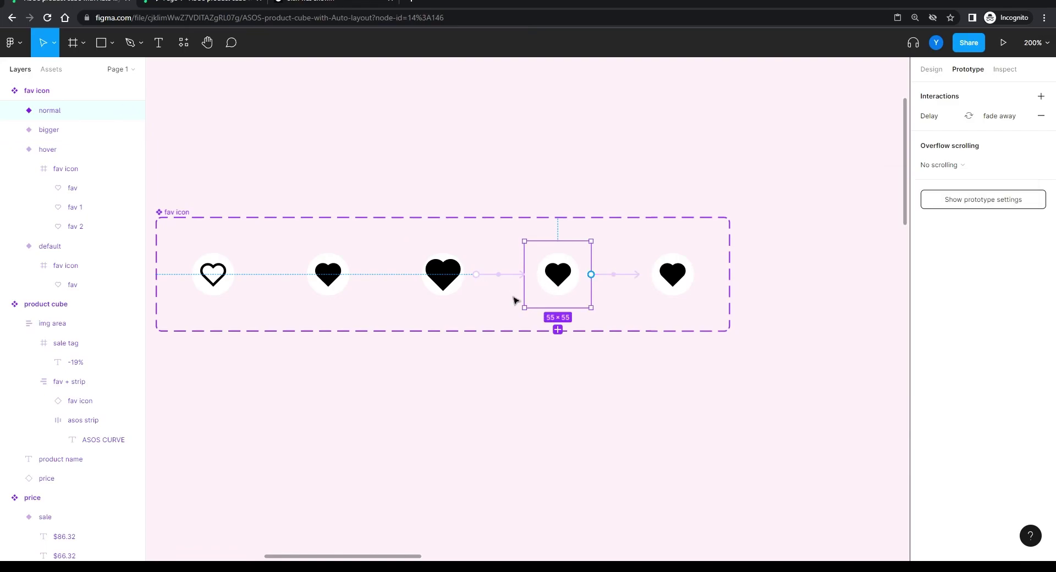
{"action": "left_click", "coordinate": [14, 110]}
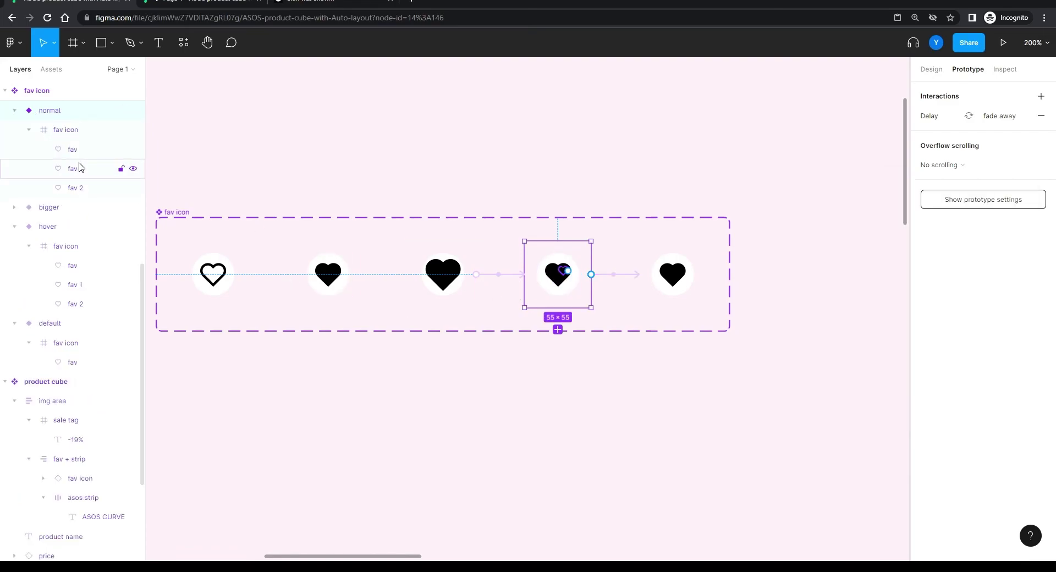
{"action": "left_click", "coordinate": [681, 287]}
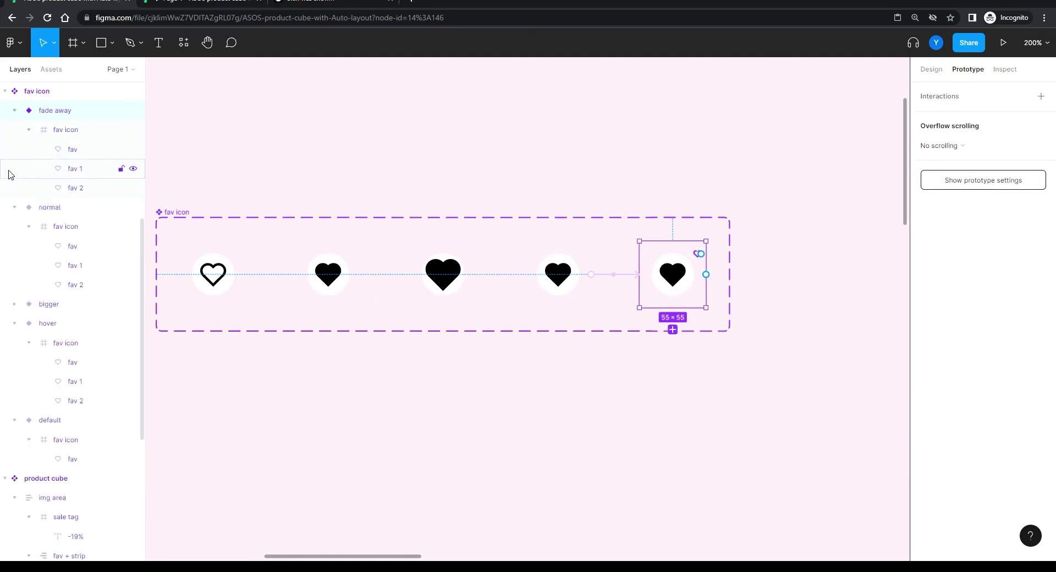
{"action": "left_click", "coordinate": [447, 283]}
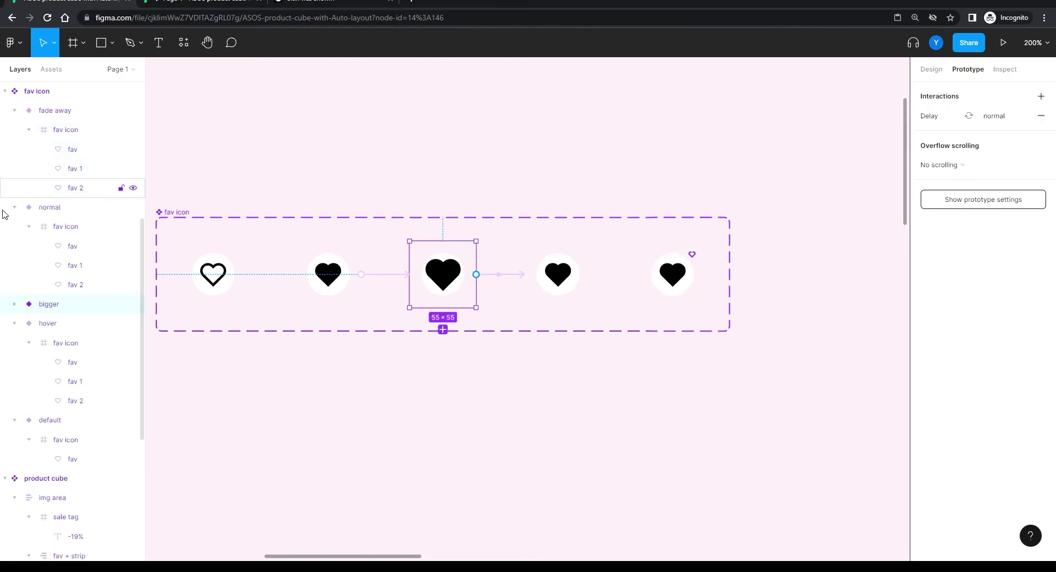
{"action": "left_click", "coordinate": [16, 306]}
{"action": "left_click", "coordinate": [28, 323]}
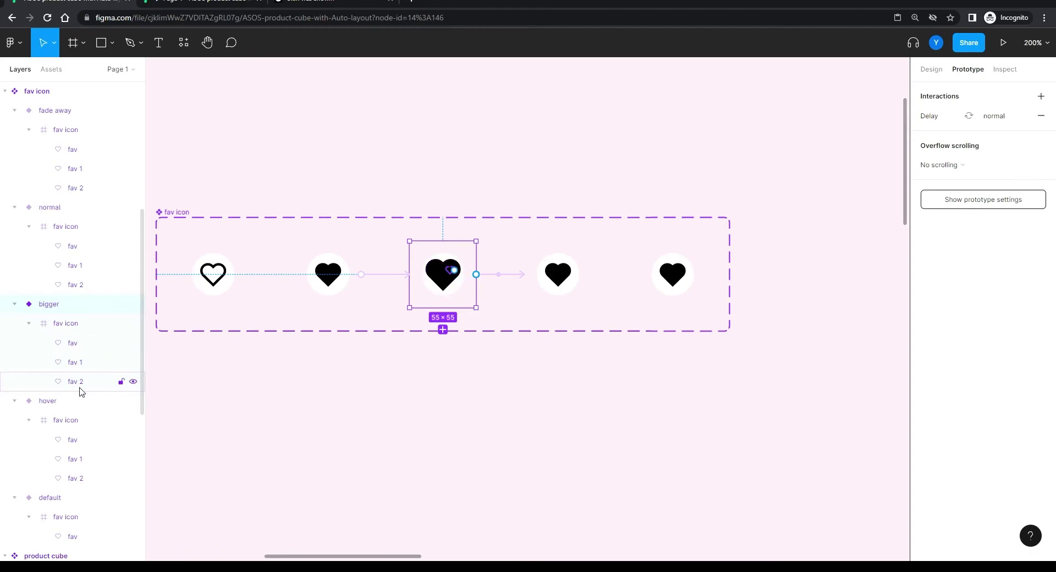
{"action": "left_click", "coordinate": [670, 277]}
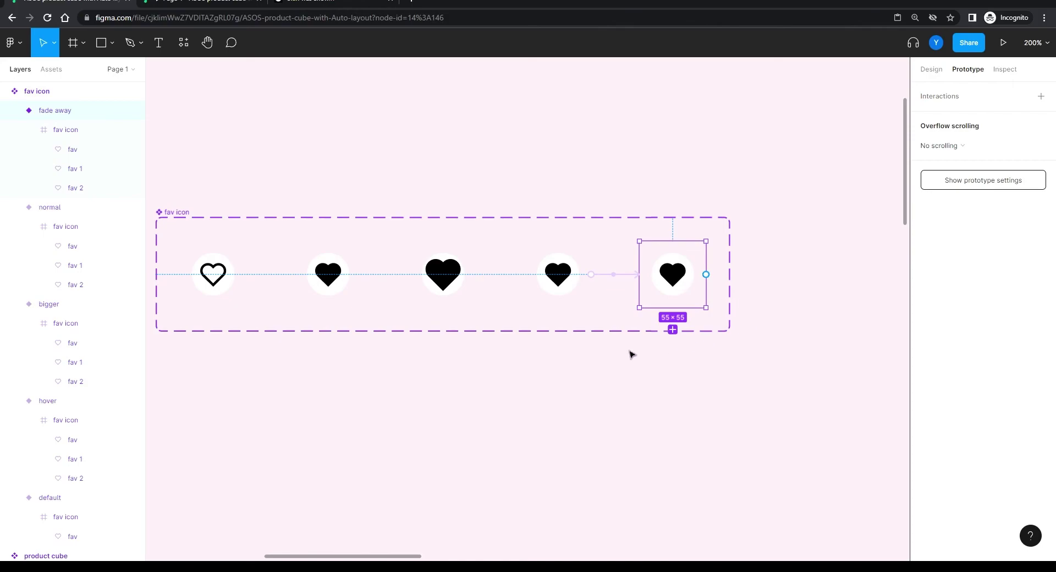
{"action": "left_click", "coordinate": [338, 362]}
Step: Test the heart icon on ASOS product 2 in the prototype preview and return to the design file
{"action": "left_click", "coordinate": [189, 5]}
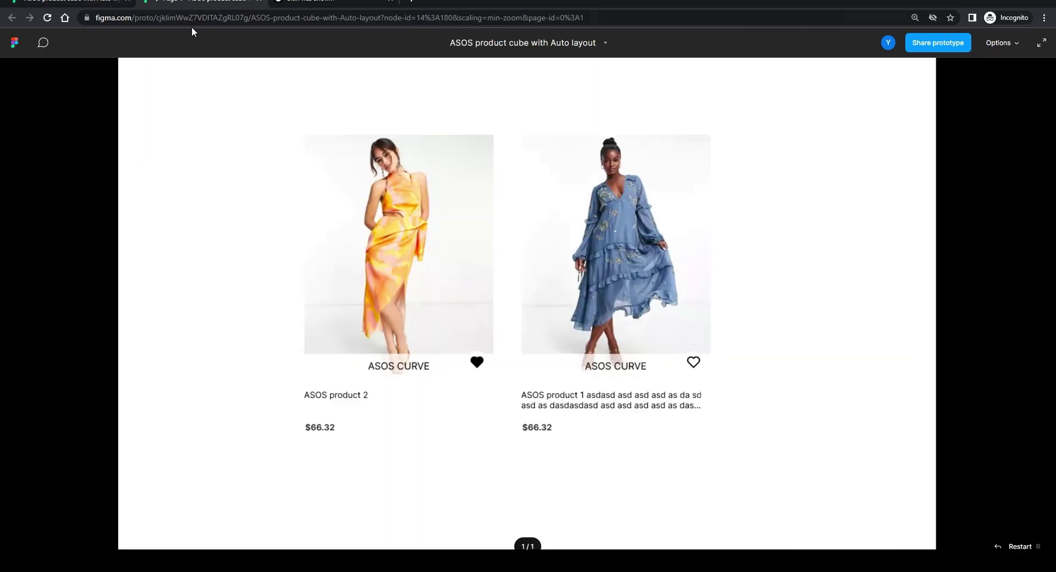
{"action": "left_click", "coordinate": [476, 363]}
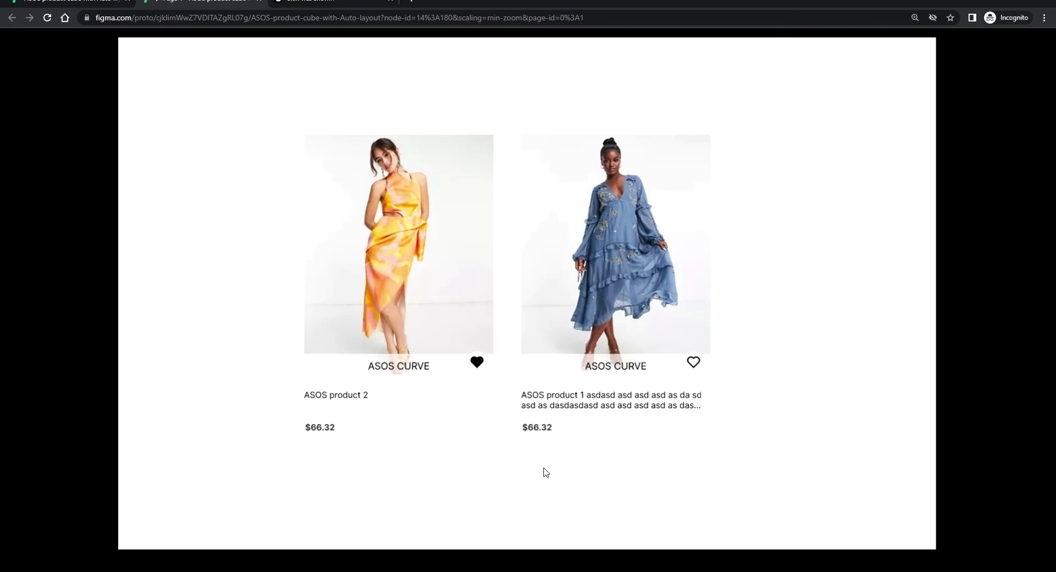
{"action": "left_click", "coordinate": [98, 3]}
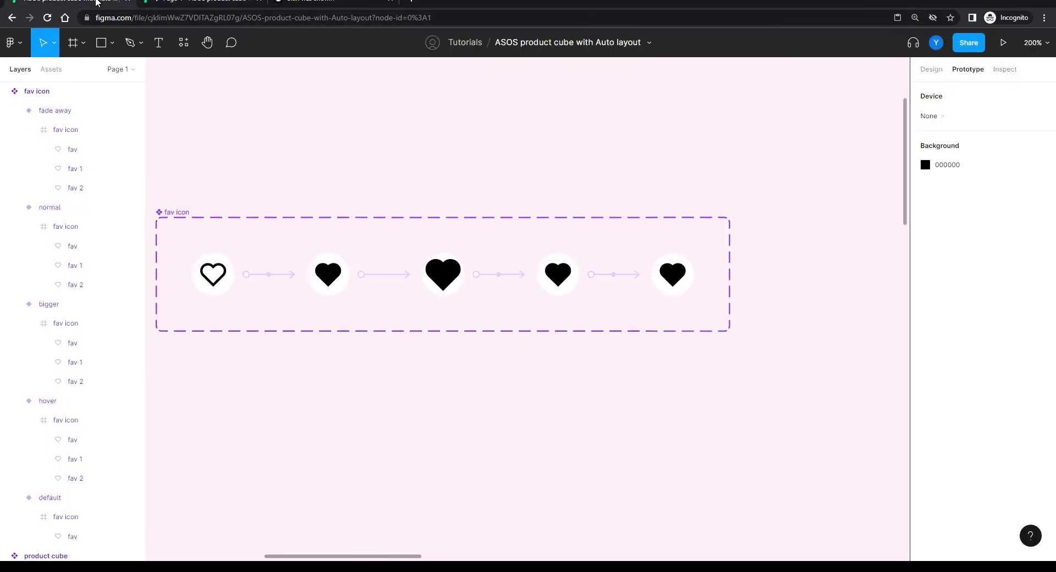
Step: Set the animation duration of the normal-to-fade away interaction to 800 ms
{"action": "left_click", "coordinate": [613, 274]}
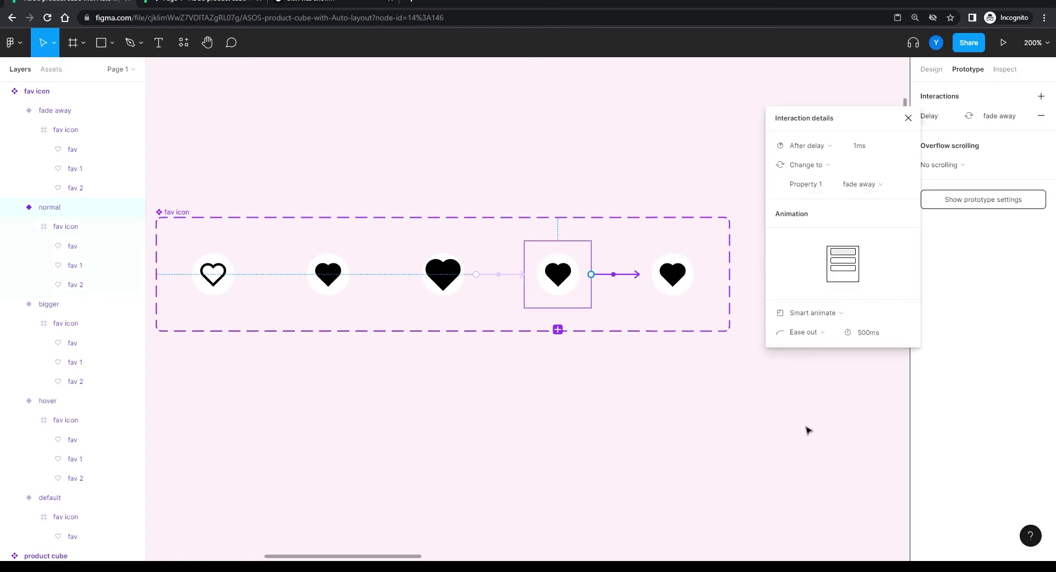
{"action": "left_click", "coordinate": [869, 337]}
{"action": "type", "text": "8"}
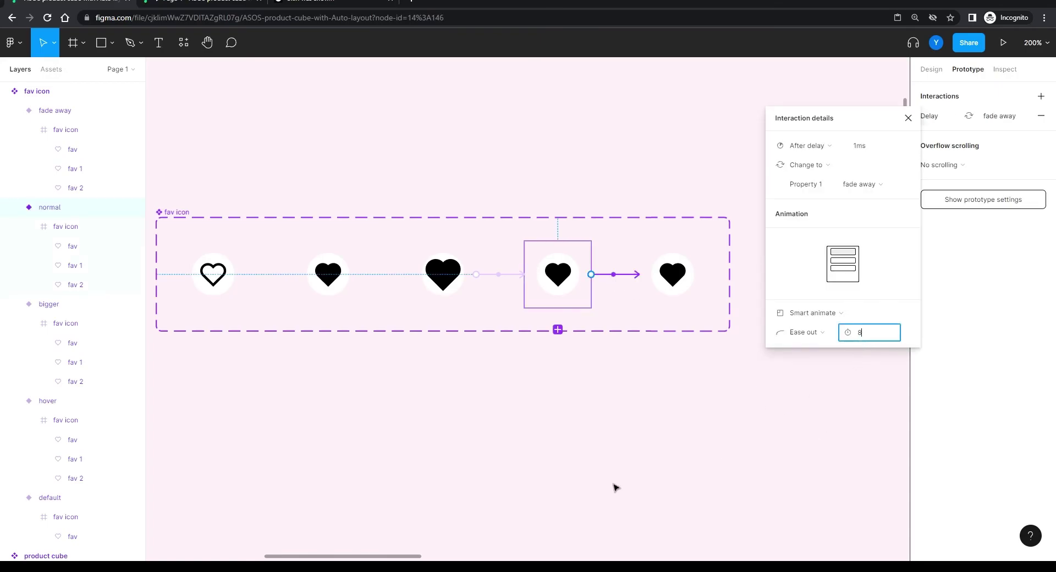
{"action": "type", "text": "00"}
{"action": "key", "text": "Return"}
Step: Enlarge the fav 1 and fav 2 hearts of the fade away variant together to about 18 × 9
{"action": "left_click", "coordinate": [675, 276]}
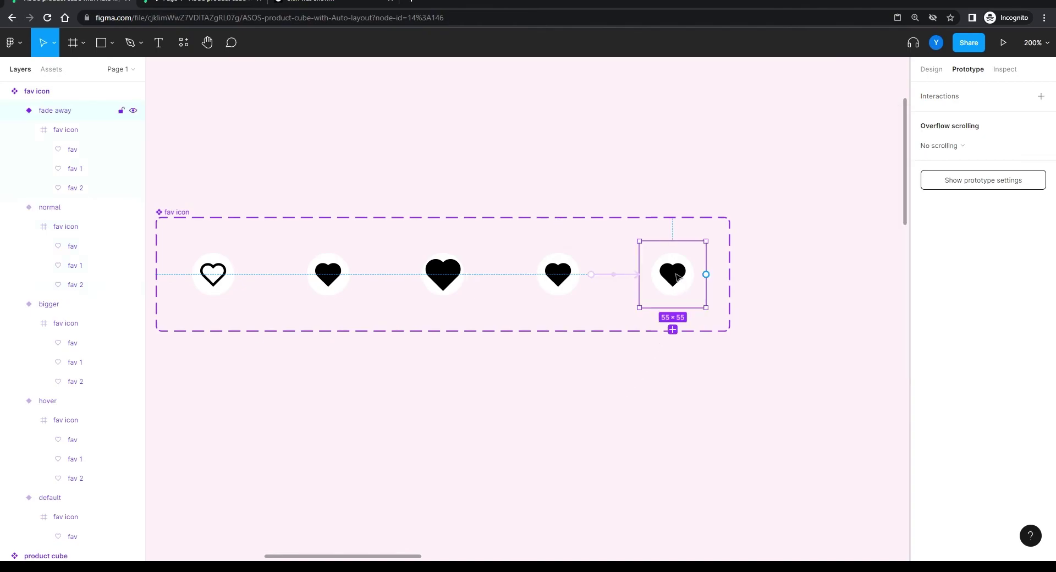
{"action": "left_click", "coordinate": [931, 69]}
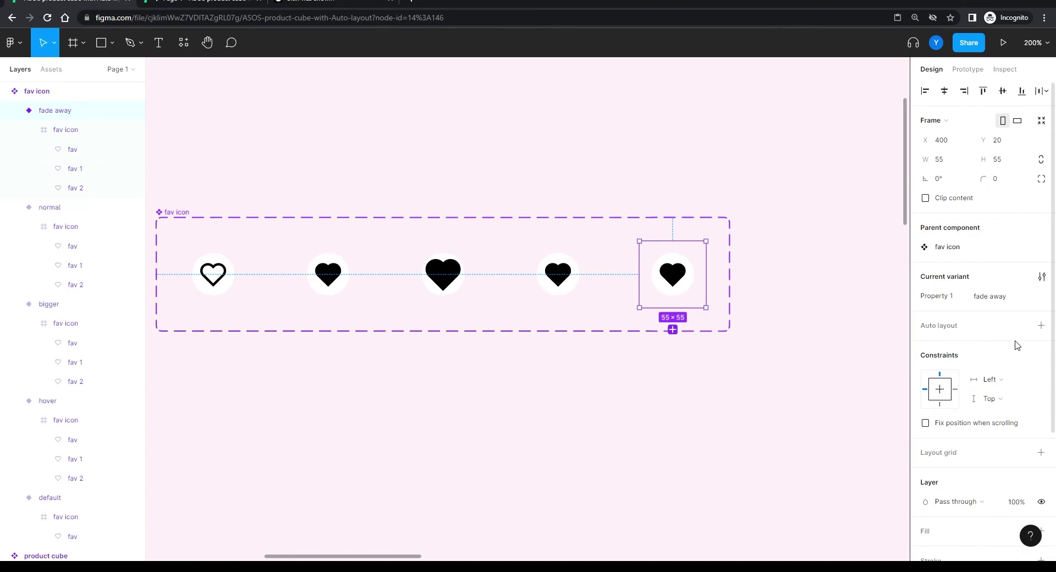
{"action": "left_click", "coordinate": [76, 169]}
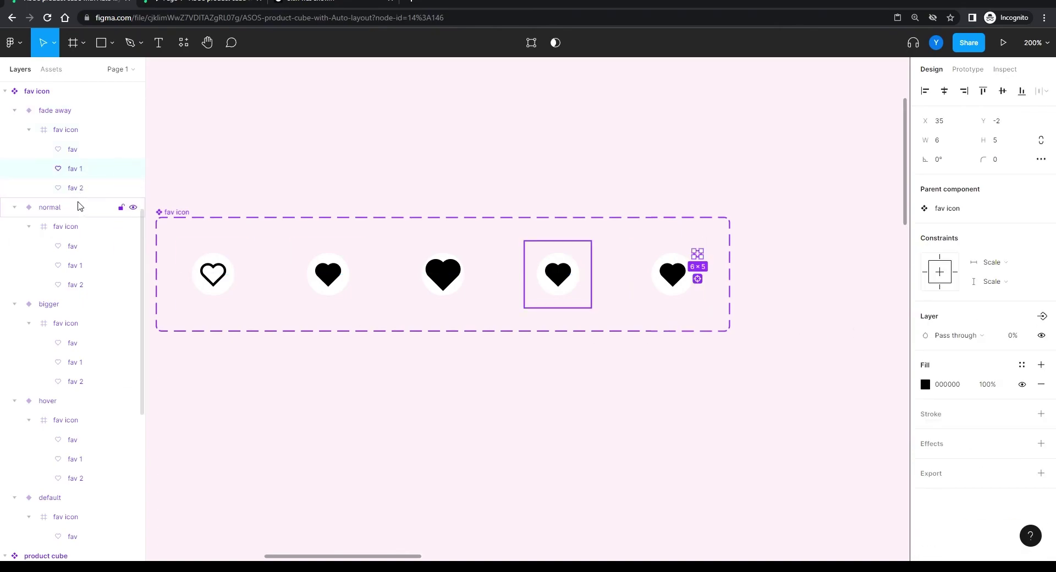
{"action": "left_click", "coordinate": [75, 193], "text": "shift"}
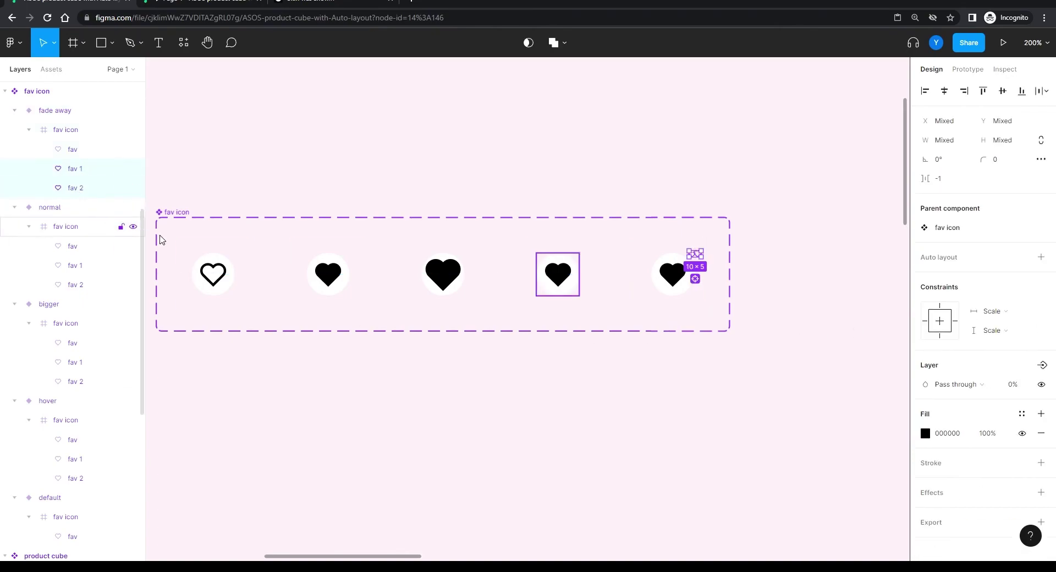
{"action": "scroll", "coordinate": [632, 347], "scroll_direction": "right", "scroll_amount": 2}
{"action": "scroll", "coordinate": [631, 330], "scroll_direction": "up", "scroll_amount": 5}
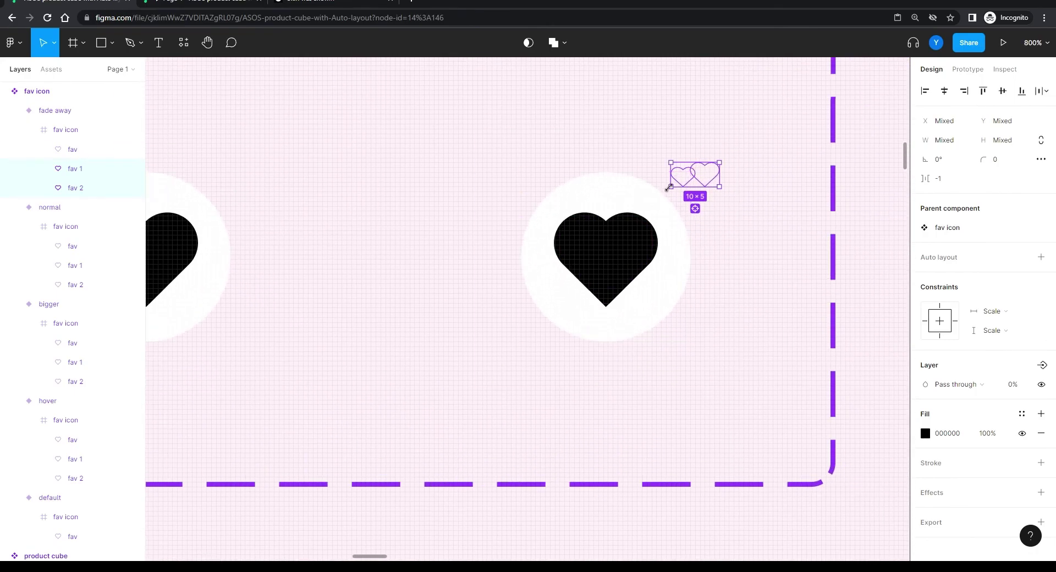
{"action": "left_click_drag", "start_coordinate": [670, 187], "coordinate": [632, 205]}
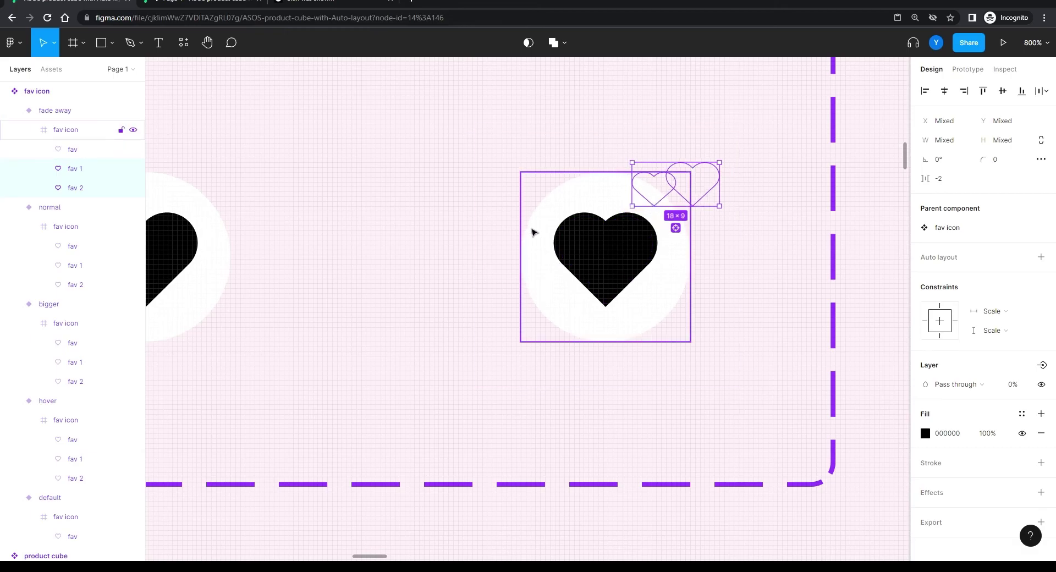
Step: Move the fav 1 heart of the fade away variant up and outward to X 33, Y -10
{"action": "left_click", "coordinate": [447, 269]}
{"action": "double_click", "coordinate": [686, 182]}
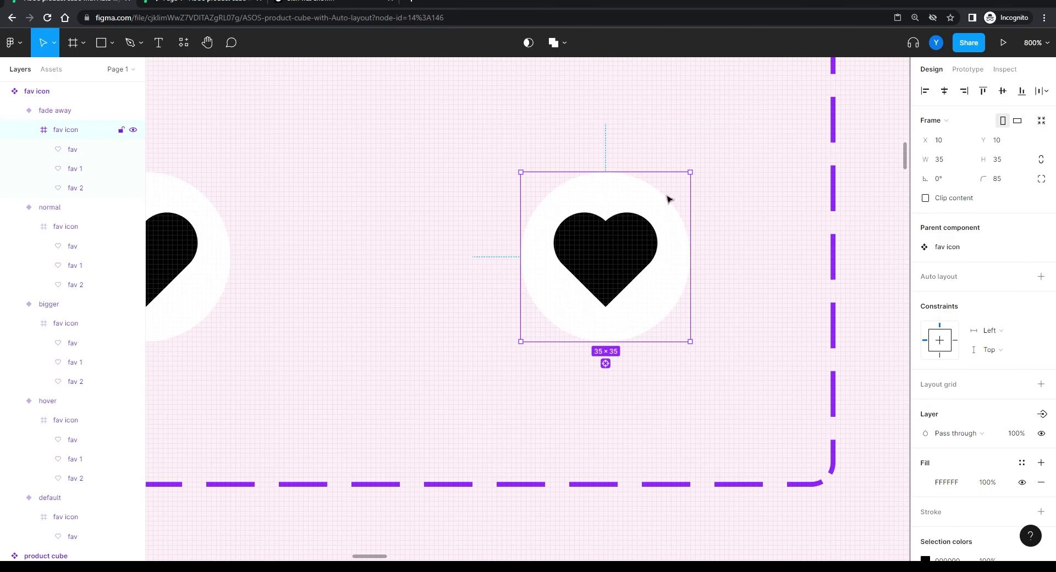
{"action": "left_click", "coordinate": [83, 168]}
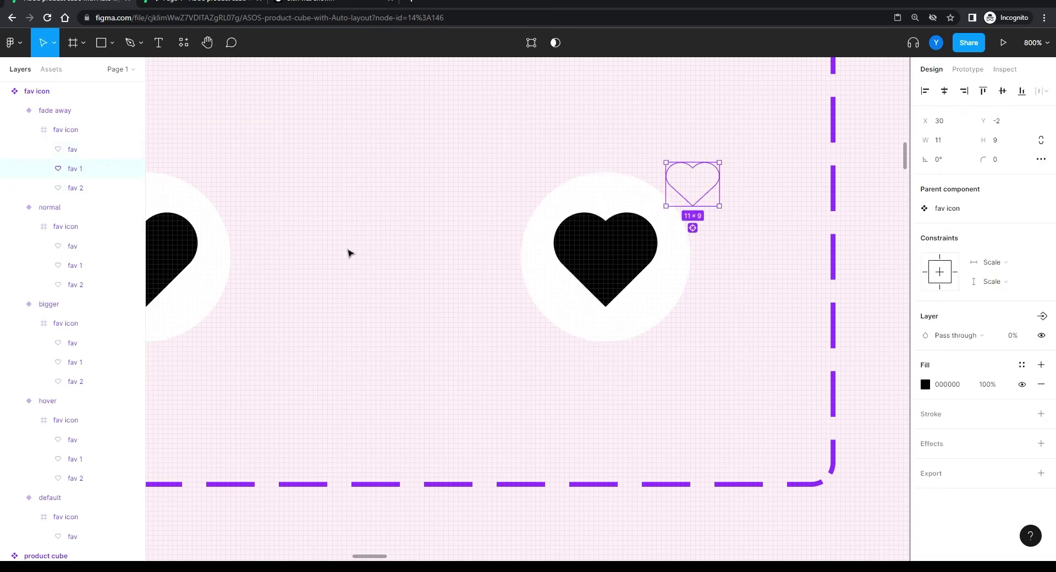
{"action": "left_click", "coordinate": [80, 189]}
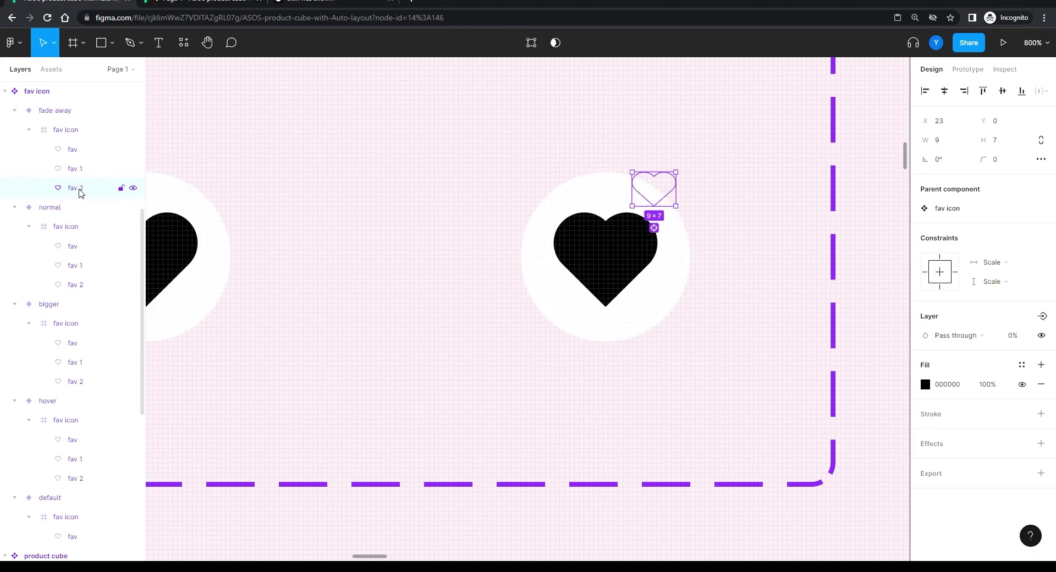
{"action": "left_click", "coordinate": [80, 169]}
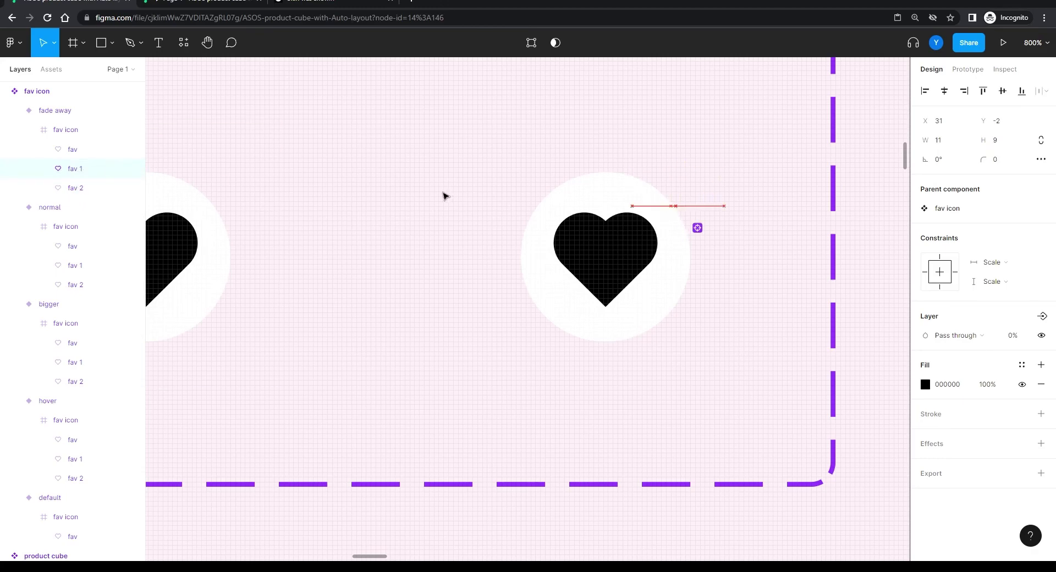
{"action": "key", "text": "Up"}
{"action": "key", "text": "Up"}
{"action": "key", "text": "Up"}
{"action": "key", "text": "Up"}
{"action": "key", "text": "Up"}
{"action": "key", "text": "Up"}
{"action": "key", "text": "Up"}
{"action": "key", "text": "Right"}
{"action": "key", "text": "Right"}
{"action": "key", "text": "Right"}
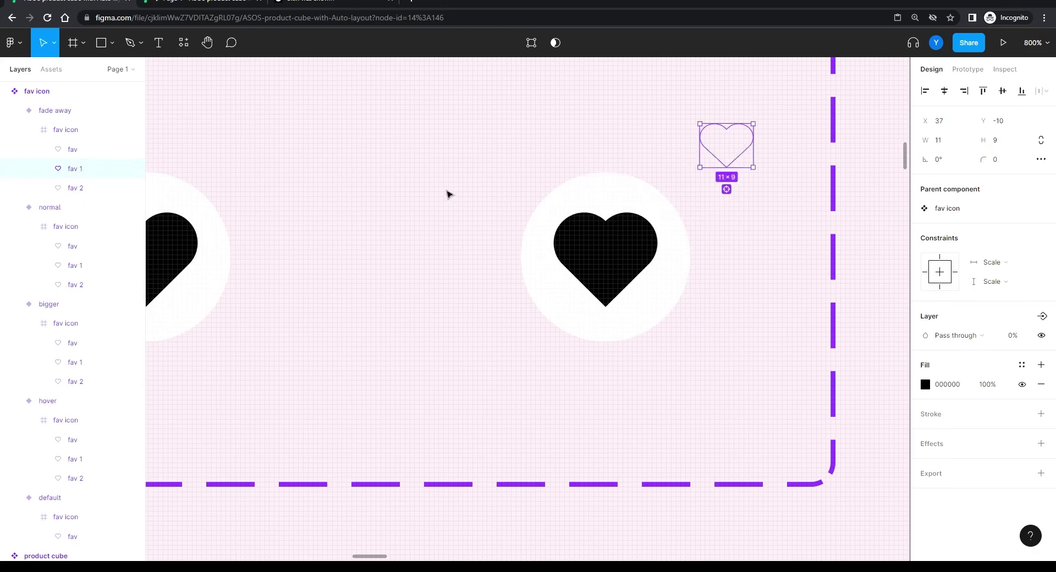
{"action": "key", "text": "Left"}
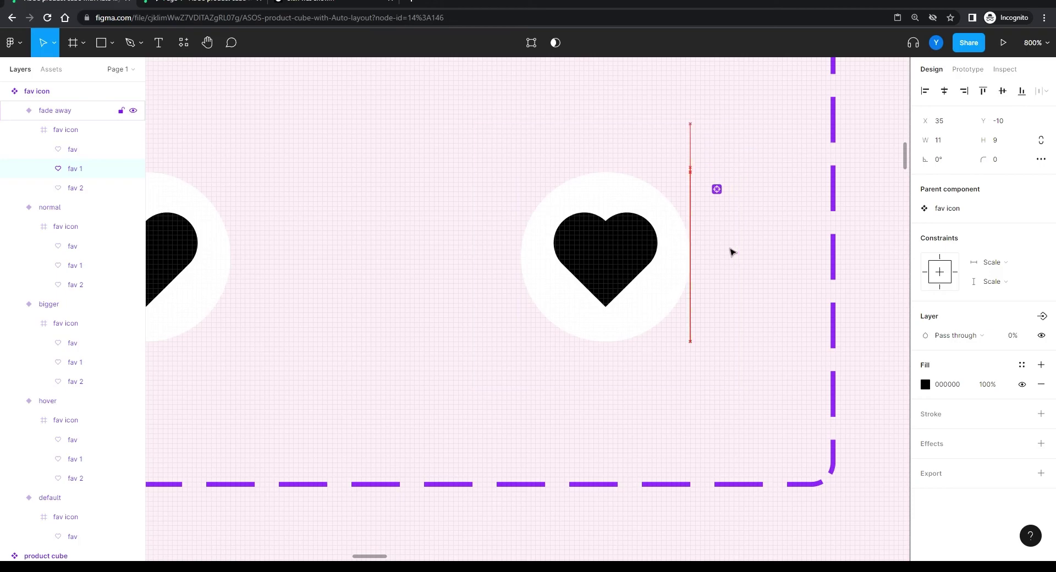
{"action": "key", "text": "Left"}
{"action": "key", "text": "Left"}
{"action": "key", "text": "Left"}
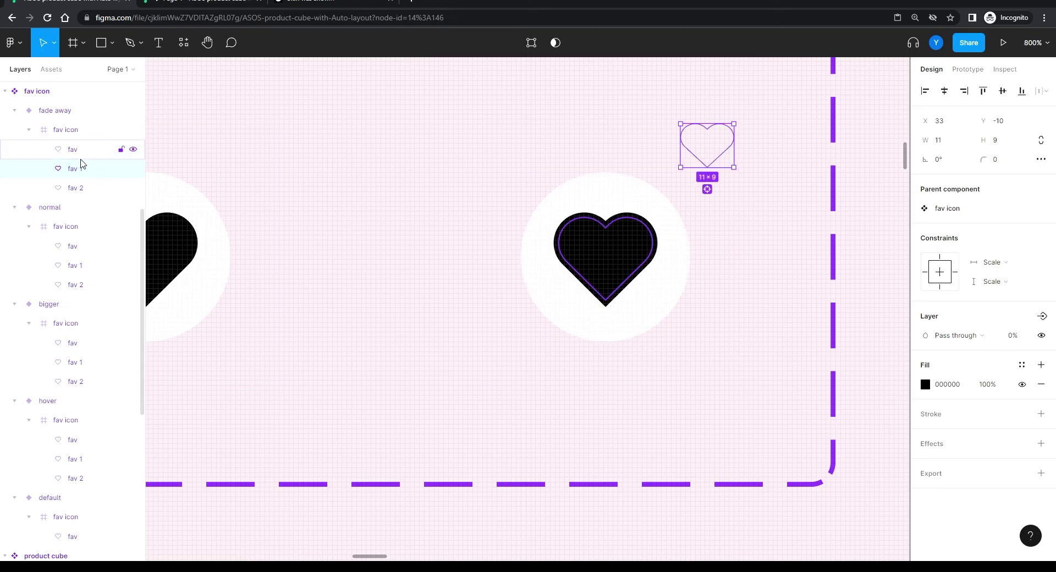
Step: Nudge the fav 2 heart of the fade away variant upward, above the upper-right part of its white circle
{"action": "left_click", "coordinate": [75, 187]}
{"action": "key", "text": "Right"}
{"action": "key", "text": "Right"}
{"action": "key", "text": "Right"}
{"action": "key", "text": "Right"}
{"action": "key", "text": "Right"}
{"action": "key", "text": "Right"}
{"action": "key", "text": "Up"}
{"action": "key", "text": "Up"}
{"action": "key", "text": "Up"}
{"action": "key", "text": "Up"}
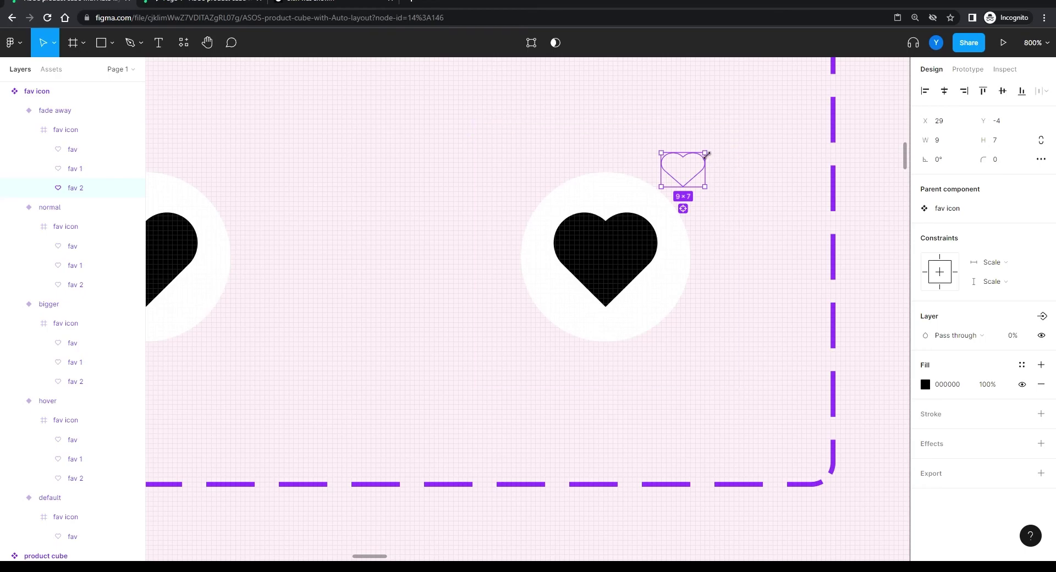
{"action": "key", "text": "Left"}
{"action": "key", "text": "Left"}
{"action": "key", "text": "Left"}
{"action": "key", "text": "Down"}
{"action": "key", "text": "Left"}
{"action": "key", "text": "Left"}
{"action": "key", "text": "Up"}
{"action": "key", "text": "Up"}
{"action": "key", "text": "Up"}
{"action": "key", "text": "Up"}
{"action": "key", "text": "Up"}
{"action": "left_click", "coordinate": [410, 160]}
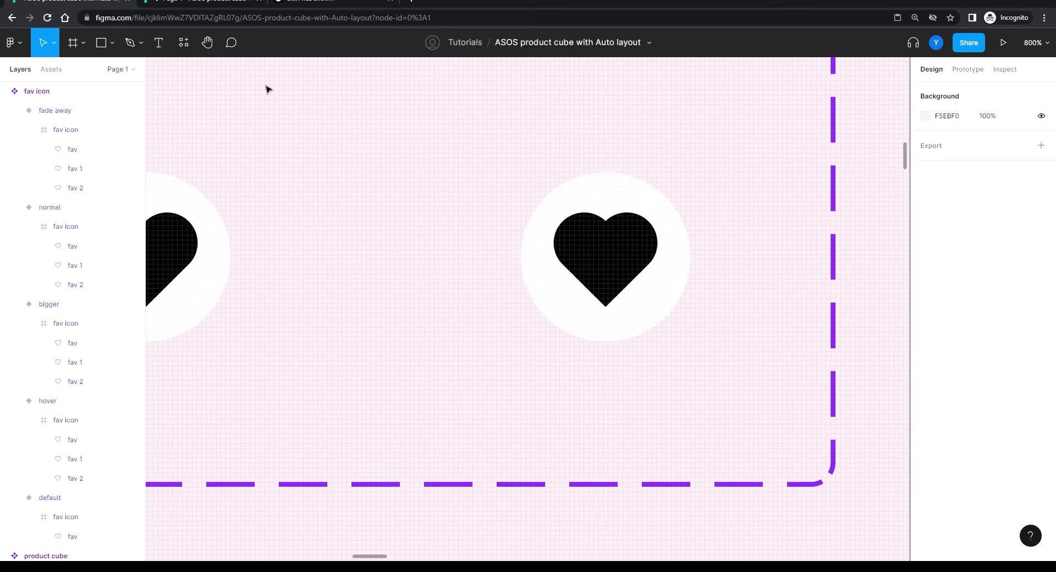
Step: Restart the prototype preview and test the heart icons on both product cubes
{"action": "left_click", "coordinate": [173, 5]}
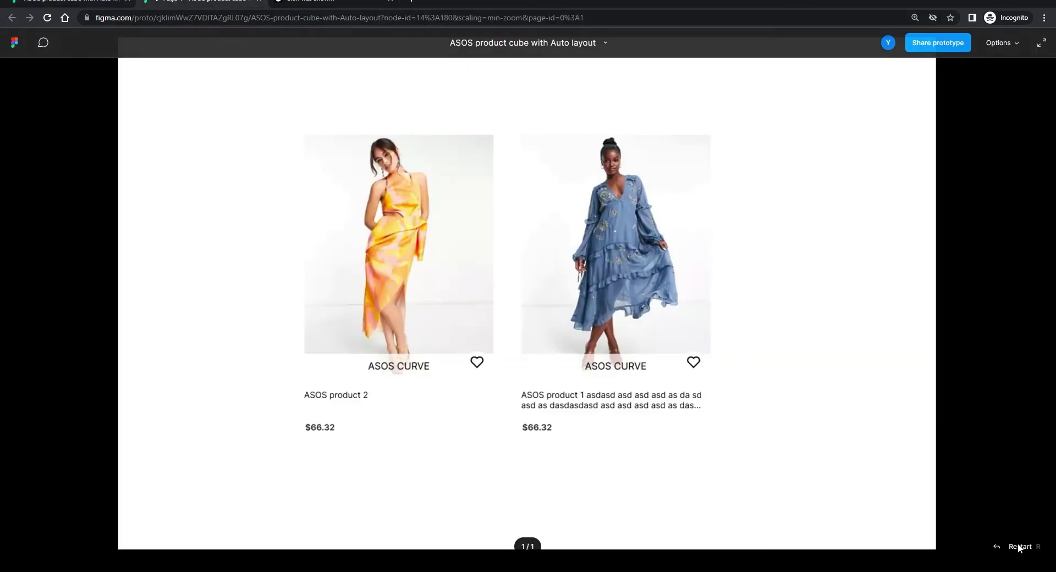
{"action": "left_click", "coordinate": [477, 362]}
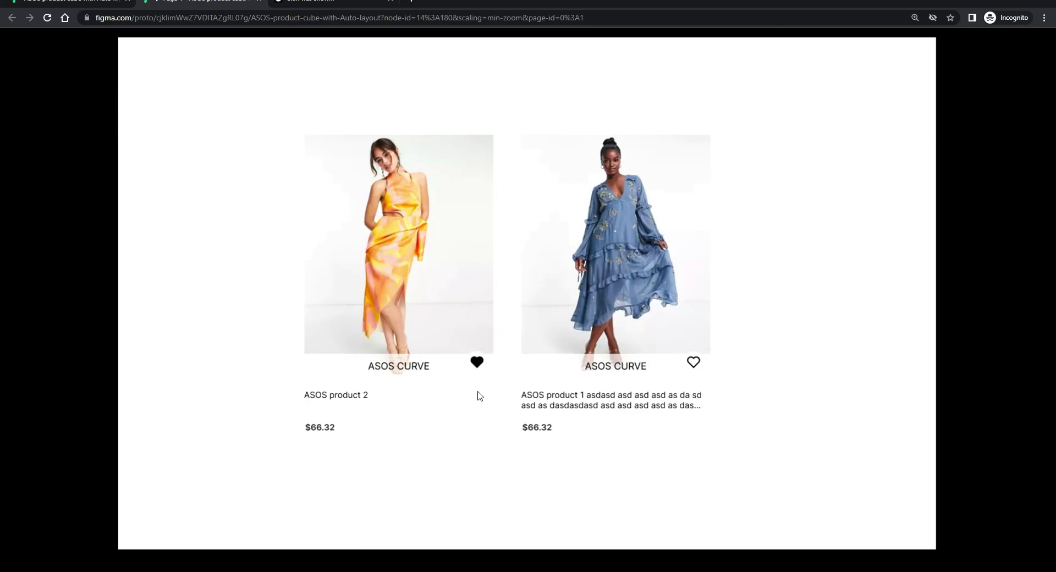
{"action": "left_click", "coordinate": [693, 362]}
Step: Switch to the ASOS website and try the favourite hearts on the River Island Tall, Reclaimed Vintage and Yours super skinny jeans
{"action": "left_click", "coordinate": [308, 2]}
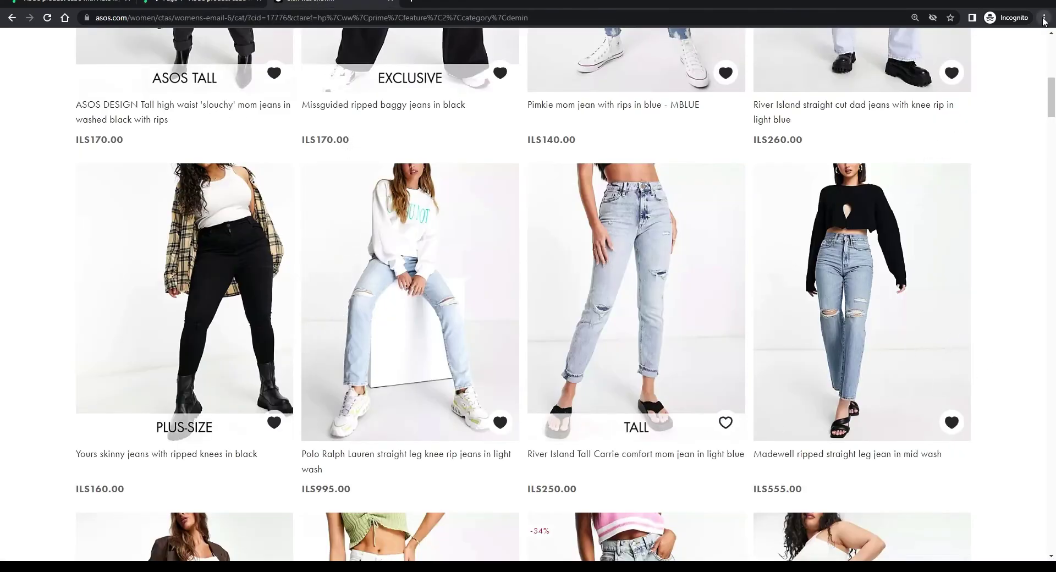
{"action": "left_click", "coordinate": [726, 423]}
{"action": "scroll", "coordinate": [642, 315], "scroll_direction": "down", "scroll_amount": 4}
{"action": "scroll", "coordinate": [641, 314], "scroll_direction": "down", "scroll_amount": 5}
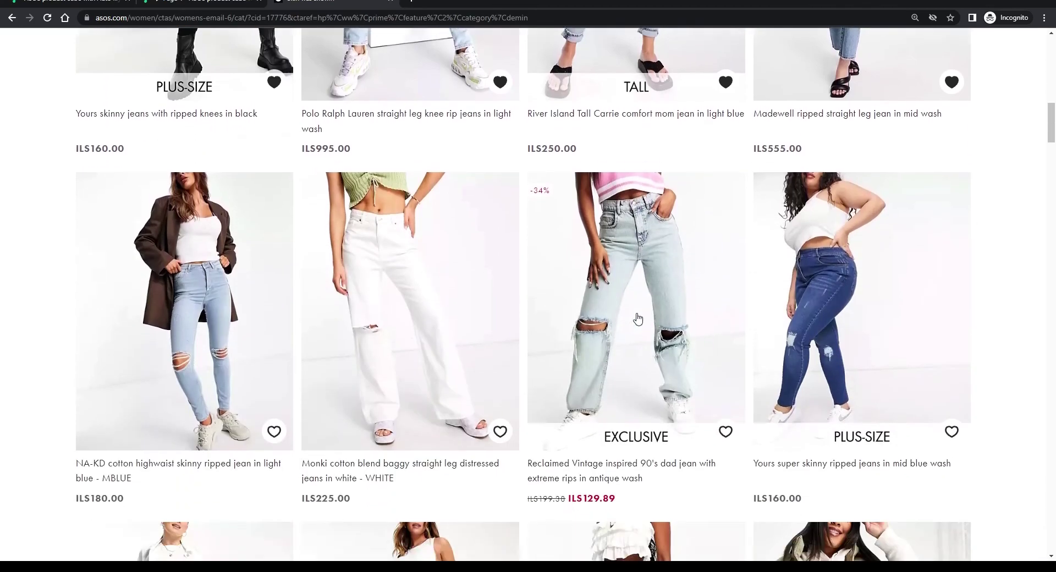
{"action": "left_click", "coordinate": [726, 278]}
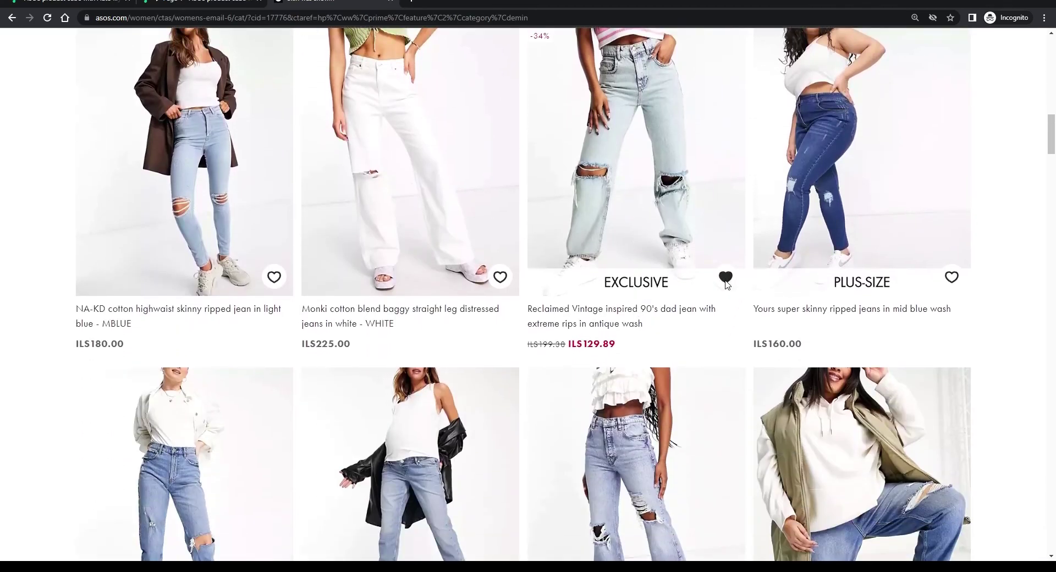
{"action": "left_click", "coordinate": [952, 278]}
Step: Go back to the prototype preview, restart it, test ASOS product 2's heart icon again, and return to the design file
{"action": "left_click", "coordinate": [169, 5]}
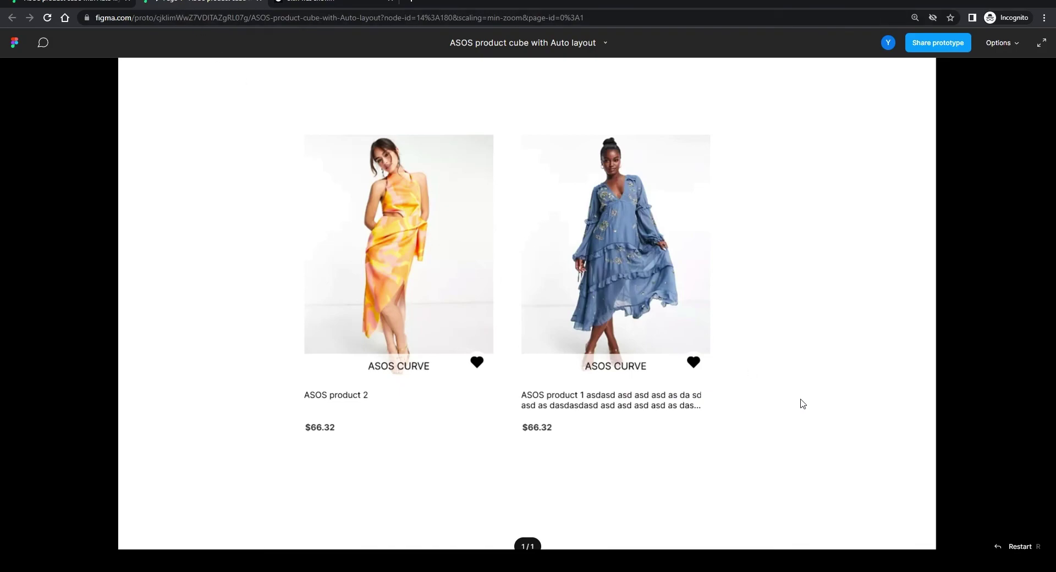
{"action": "left_click", "coordinate": [1010, 549]}
{"action": "left_click", "coordinate": [477, 362]}
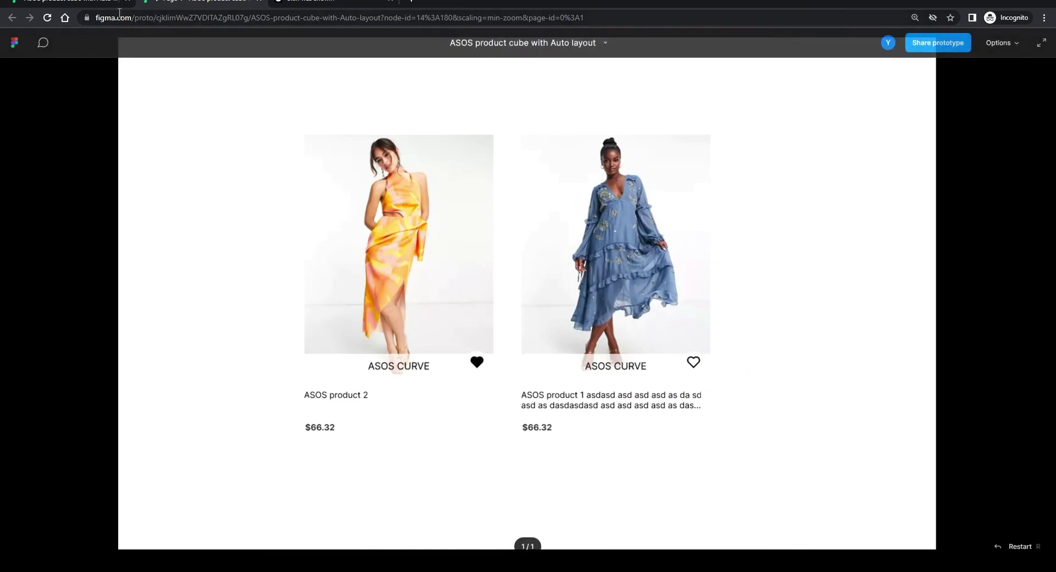
{"action": "left_click", "coordinate": [102, 6]}
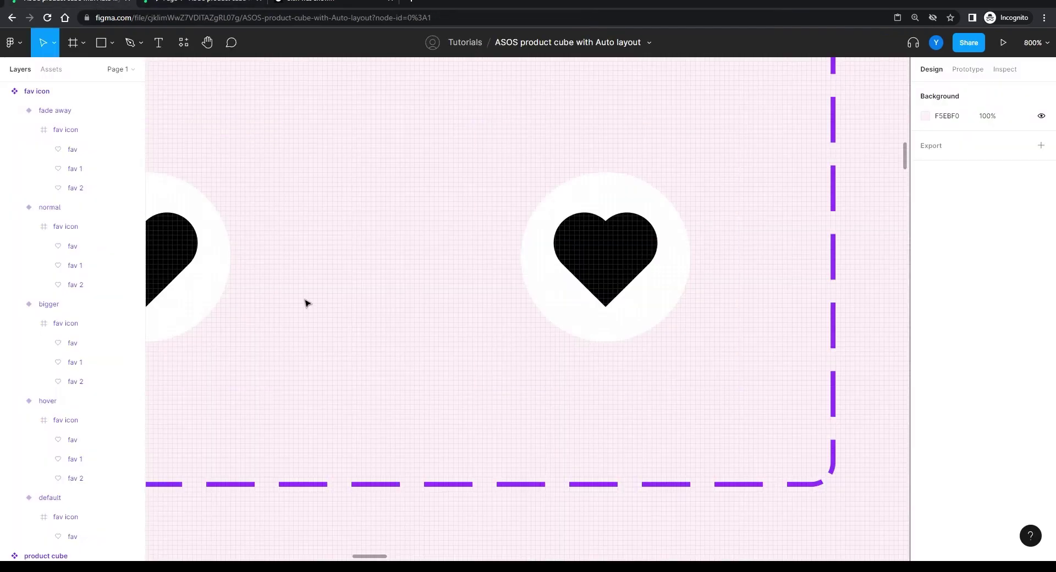
Step: Set the Smart animate duration of the normal variant's After delay change to fade away to 1
{"action": "left_click", "coordinate": [202, 276]}
{"action": "left_click", "coordinate": [967, 73]}
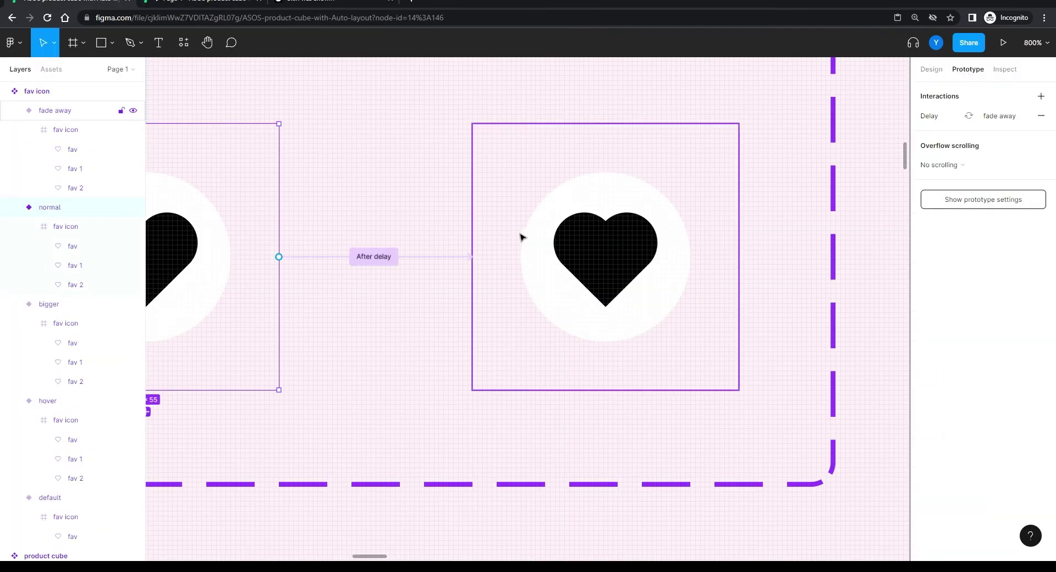
{"action": "left_click", "coordinate": [374, 257]}
{"action": "left_click", "coordinate": [870, 333]}
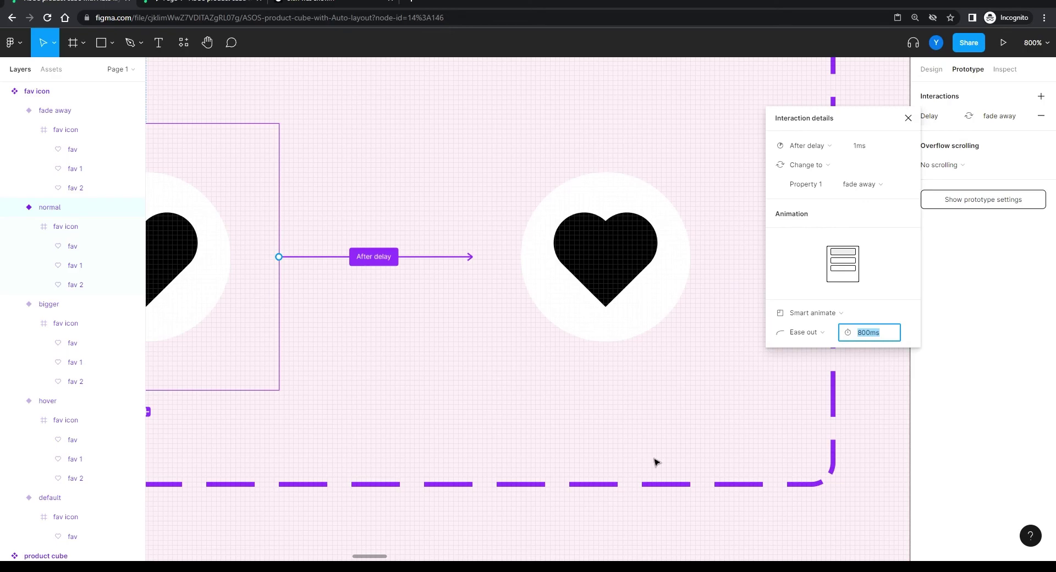
{"action": "type", "text": "1"}
{"action": "key", "text": "Return"}
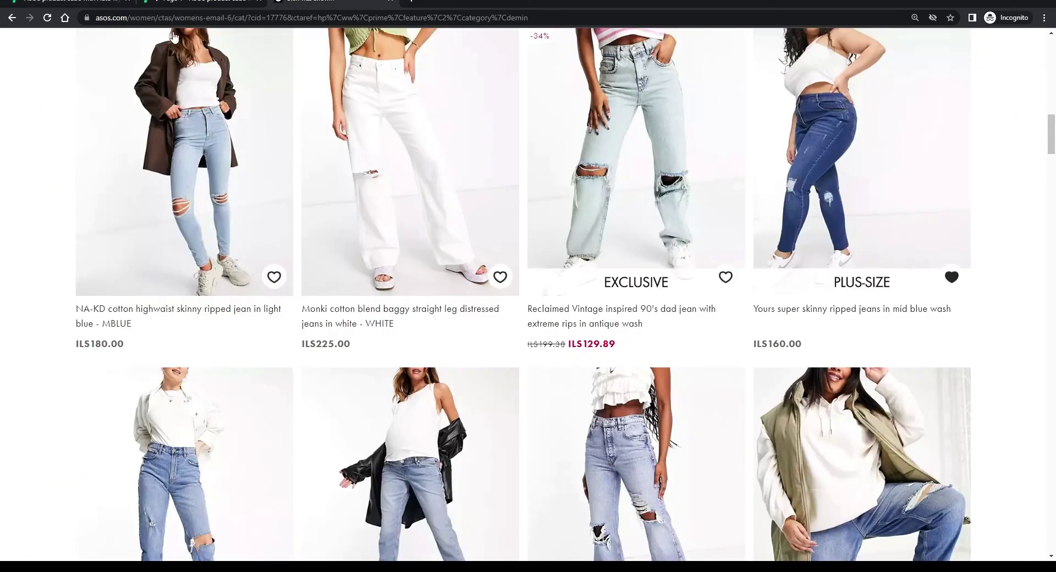
Step: Switch to the prototype preview, test ASOS product 1's heart icon, and return to the design file
{"action": "left_click", "coordinate": [186, 3]}
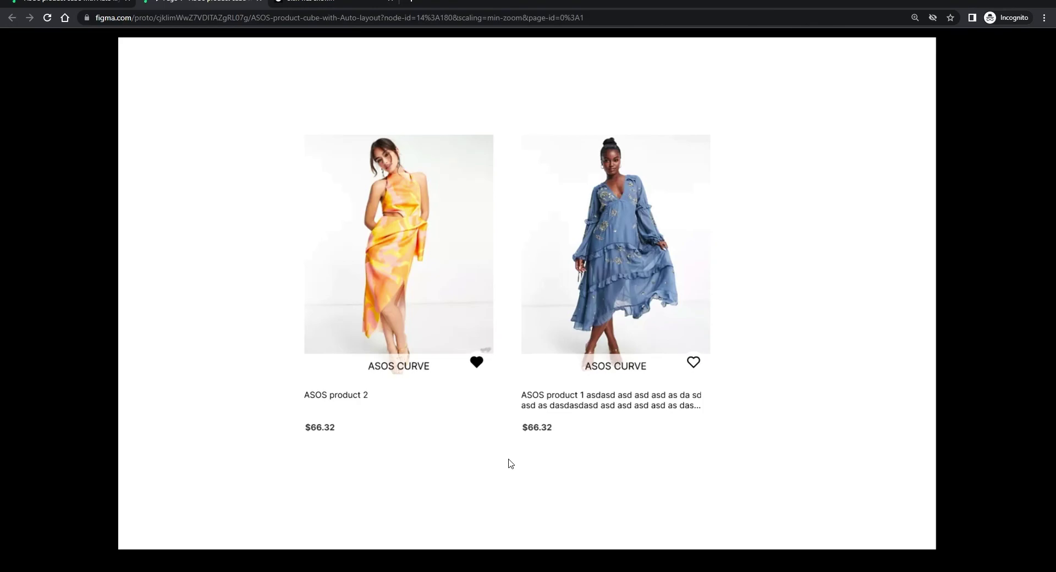
{"action": "left_click", "coordinate": [693, 363]}
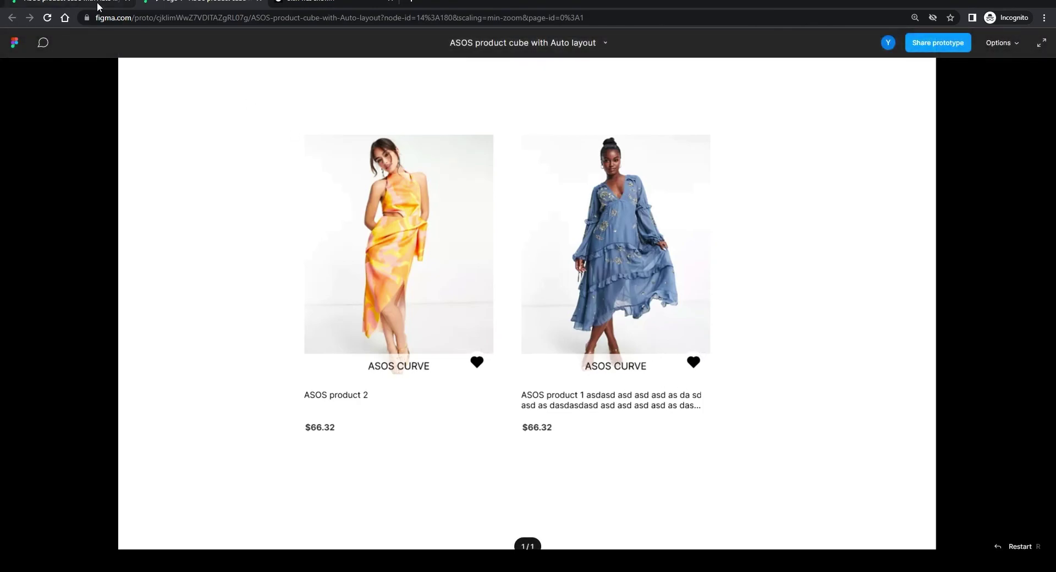
{"action": "left_click", "coordinate": [78, 6]}
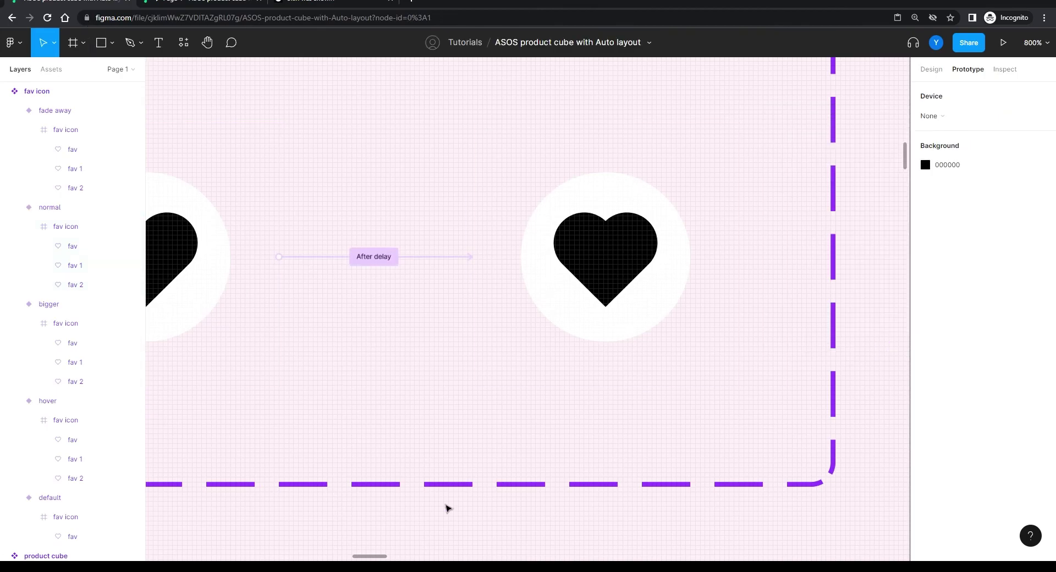
Step: Show the sale tag on the ASOS product 1 cube in Frame 1
{"action": "scroll", "coordinate": [465, 367], "scroll_direction": "down", "scroll_amount": 10}
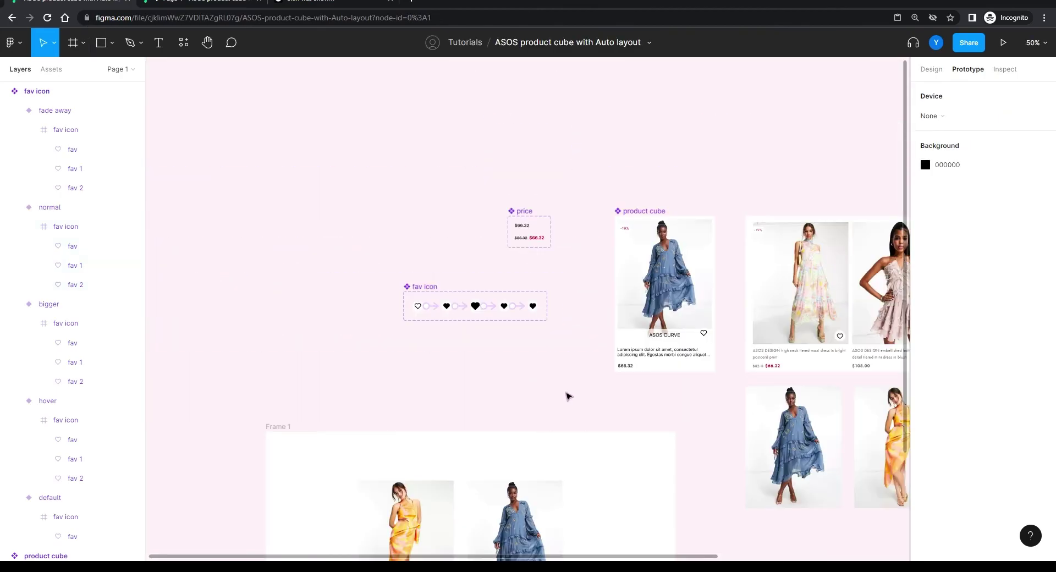
{"action": "scroll", "coordinate": [265, 364], "scroll_direction": "down", "scroll_amount": 3}
{"action": "scroll", "coordinate": [266, 364], "scroll_direction": "left", "scroll_amount": 3}
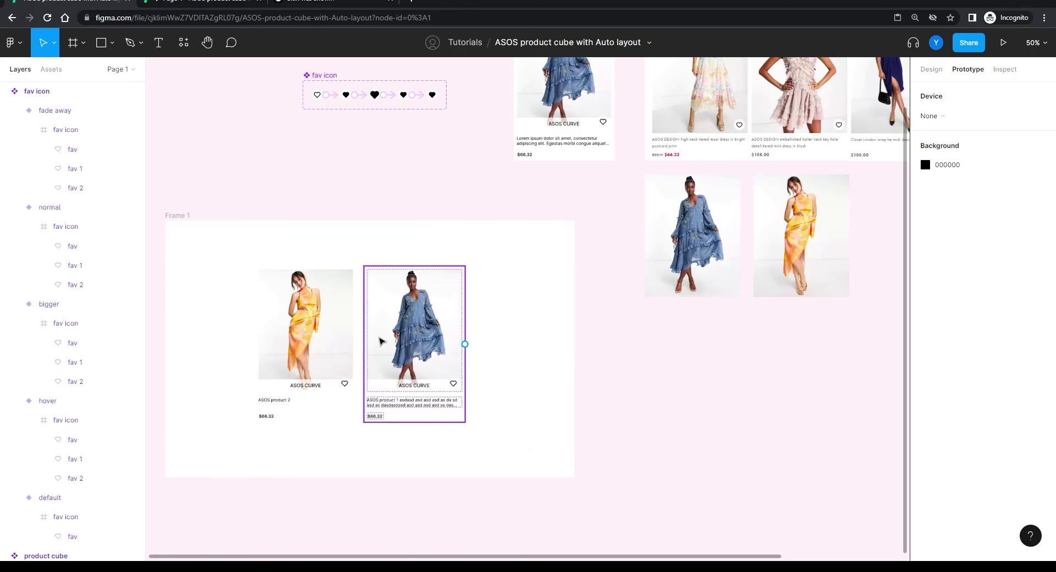
{"action": "left_click_drag", "start_coordinate": [533, 370], "coordinate": [597, 267]}
{"action": "key", "text": "ctrl+plus"}
{"action": "left_click_drag", "start_coordinate": [266, 339], "coordinate": [410, 416]}
{"action": "left_click", "coordinate": [632, 350]}
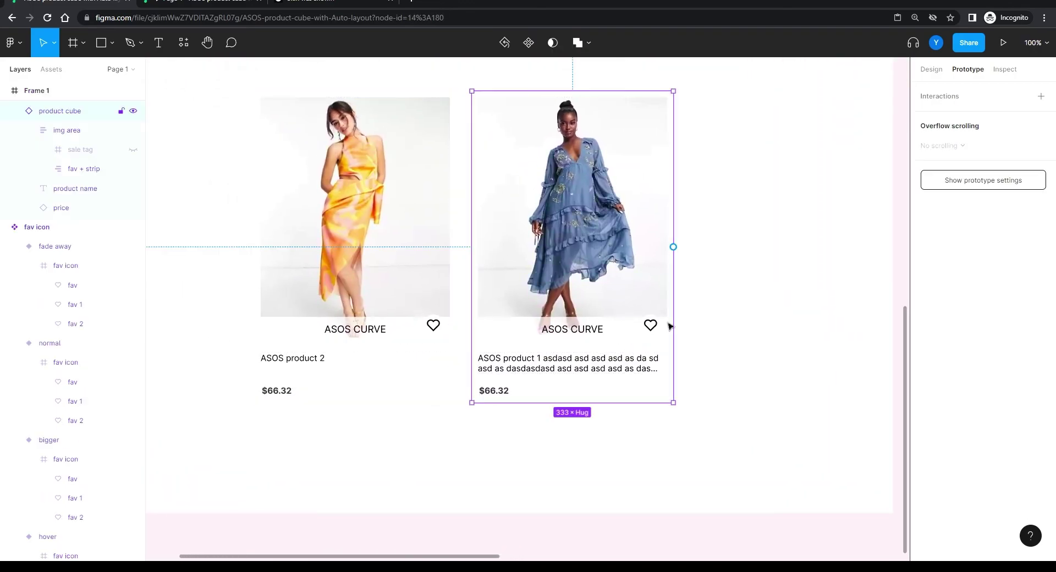
{"action": "left_click", "coordinate": [931, 69]}
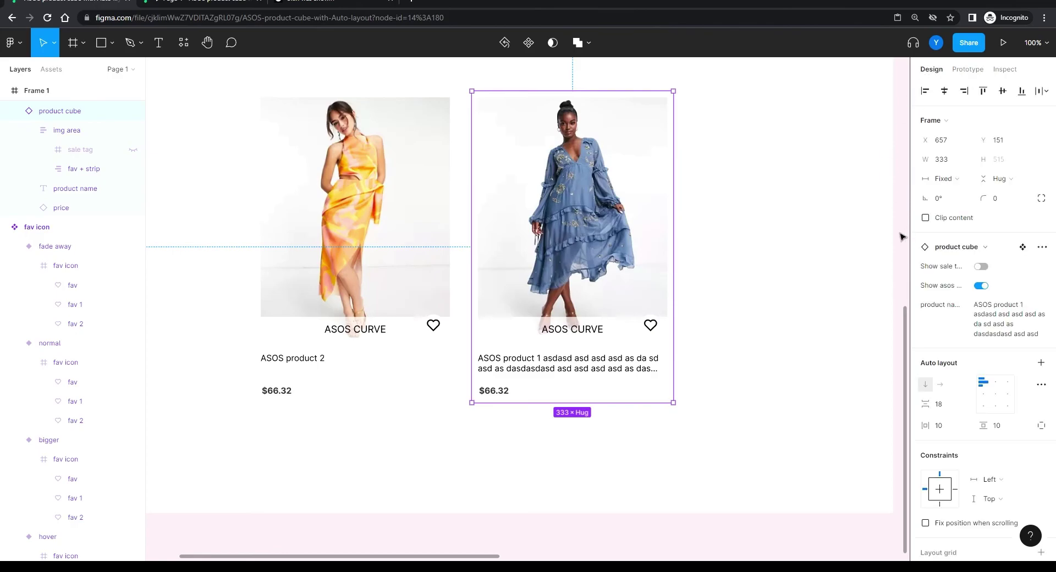
{"action": "left_click", "coordinate": [981, 266]}
Step: Switch the price inside the ASOS product 1 cube to the sale variant
{"action": "double_click", "coordinate": [486, 394]}
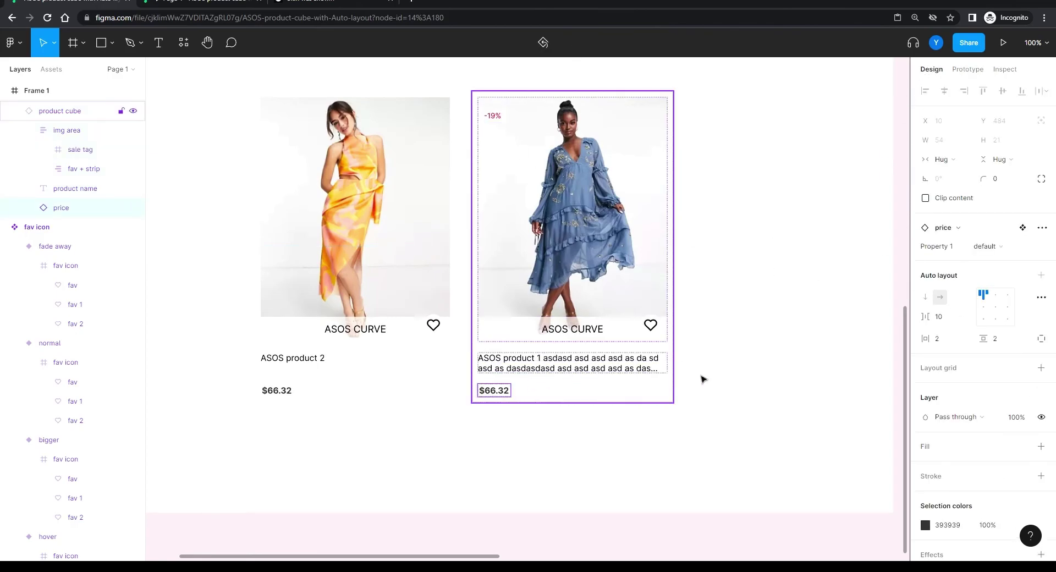
{"action": "left_click", "coordinate": [985, 246]}
{"action": "left_click", "coordinate": [990, 261]}
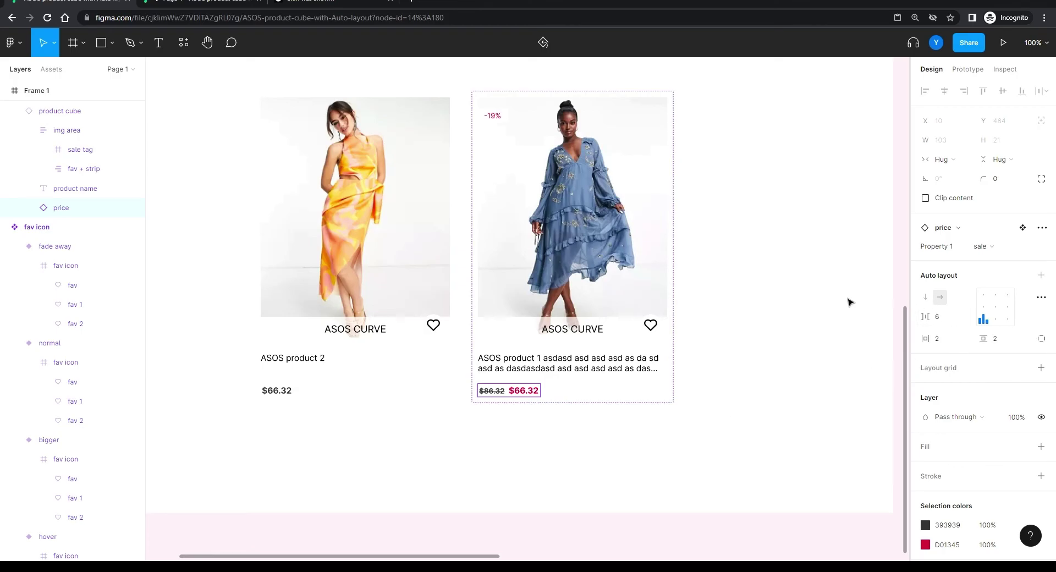
Step: Try the ASOS product 1 cube's ASOS strip toggle off and on, leaving the strip shown
{"action": "left_click", "coordinate": [531, 234]}
{"action": "left_click", "coordinate": [479, 89]}
{"action": "left_click", "coordinate": [479, 92]}
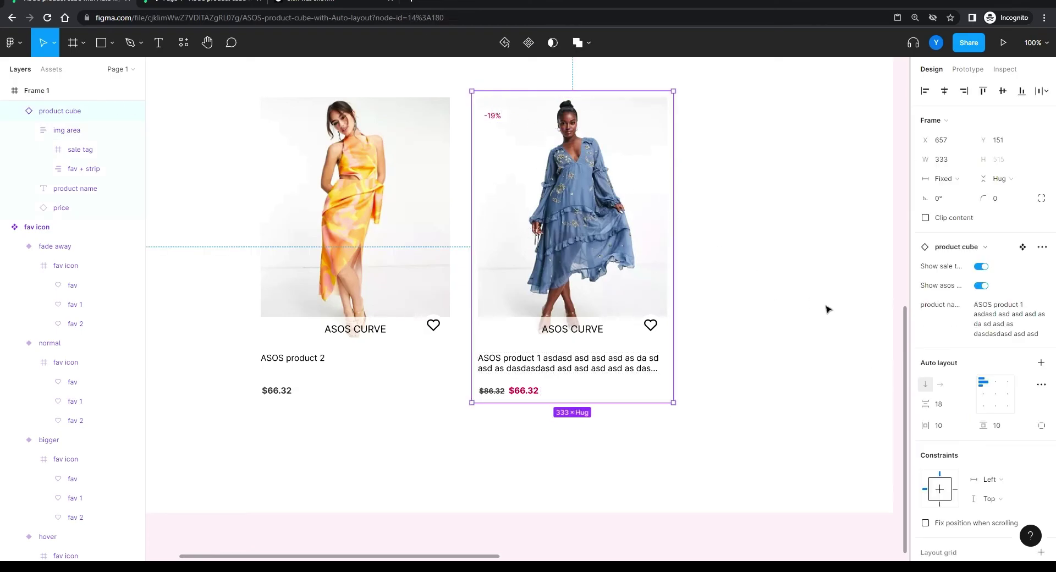
{"action": "double_click", "coordinate": [983, 287]}
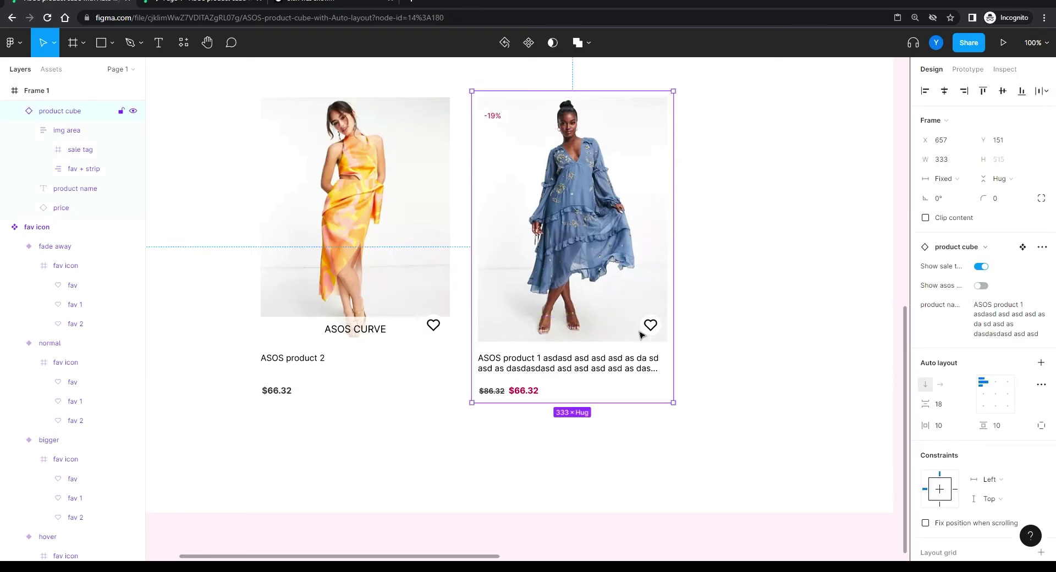
{"action": "left_click", "coordinate": [985, 287]}
{"action": "left_click", "coordinate": [984, 287]}
{"action": "left_click", "coordinate": [774, 242]}
{"action": "left_click", "coordinate": [594, 368]}
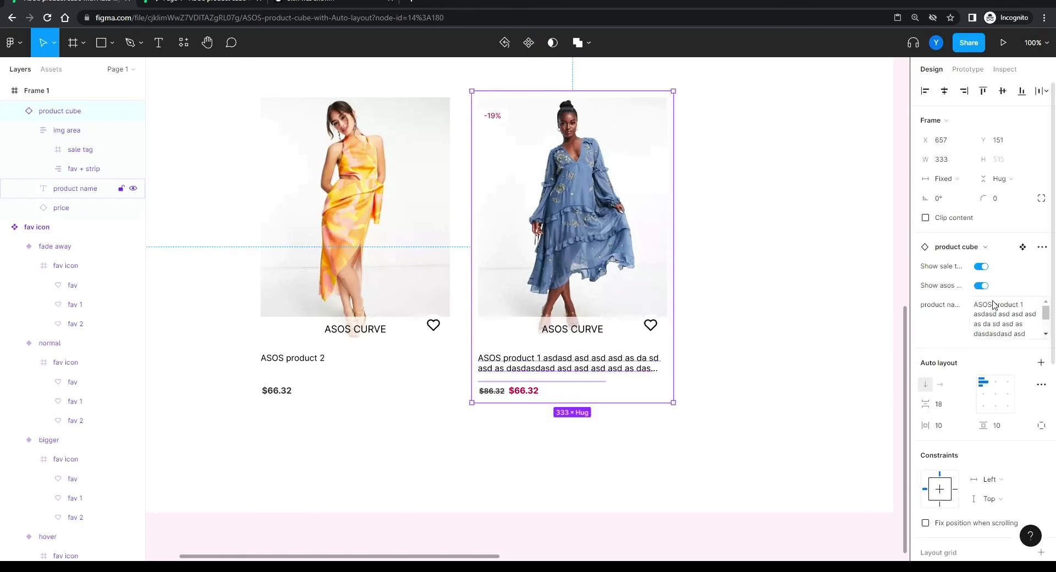
{"action": "left_click", "coordinate": [770, 301]}
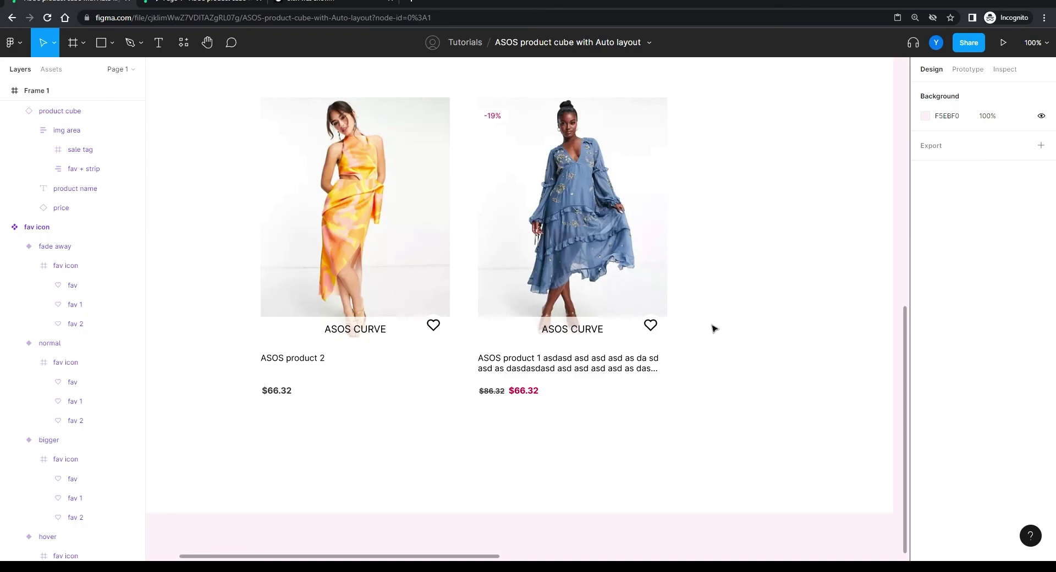
Step: Set Frame 1's width to 1920
{"action": "left_click_drag", "start_coordinate": [711, 298], "coordinate": [748, 356]}
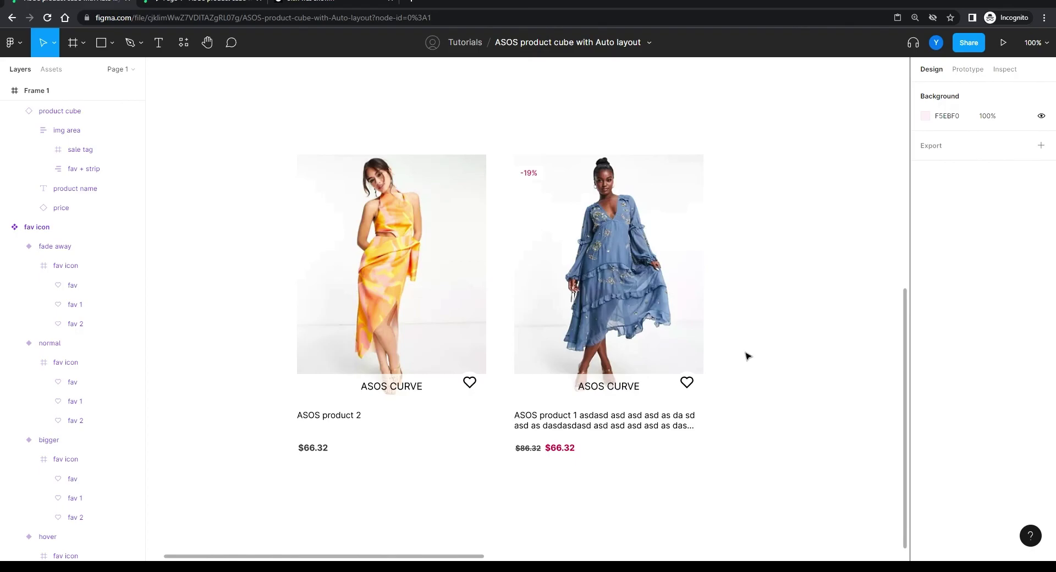
{"action": "key", "text": "ctrl+minus"}
{"action": "left_click_drag", "start_coordinate": [638, 422], "coordinate": [545, 438]}
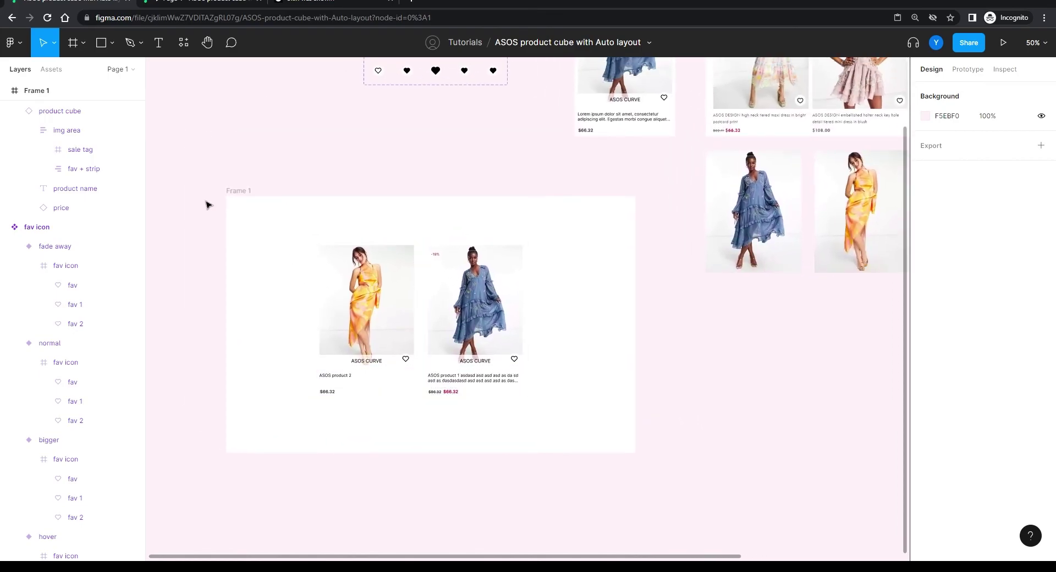
{"action": "left_click_drag", "start_coordinate": [230, 191], "coordinate": [582, 313]}
{"action": "left_click_drag", "start_coordinate": [503, 379], "coordinate": [209, 229]}
{"action": "left_click", "coordinate": [942, 159]}
{"action": "type", "text": "1920"}
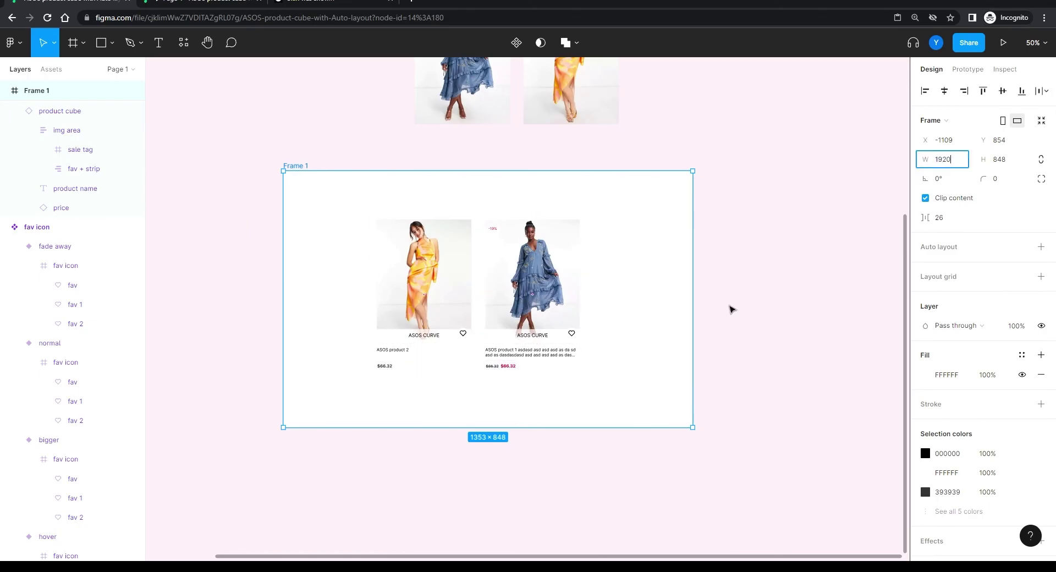
{"action": "key", "text": "Return"}
Step: Wrap the two product cubes in Frame 1 in an auto layout and name it product row
{"action": "left_click", "coordinate": [612, 227]}
{"action": "left_click_drag", "start_coordinate": [609, 215], "coordinate": [343, 394]}
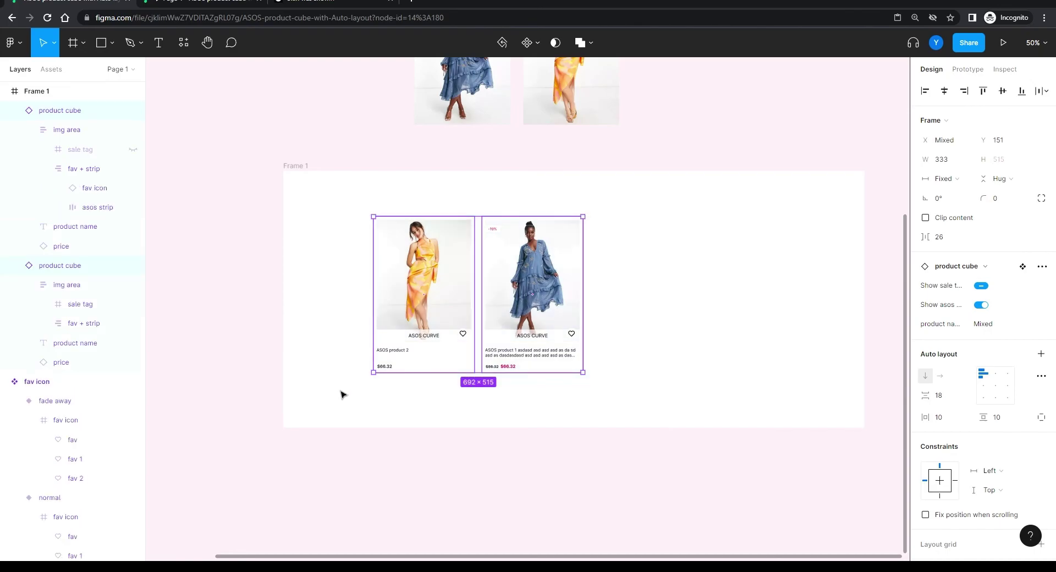
{"action": "key", "text": "shift+a"}
{"action": "double_click", "coordinate": [50, 111]}
{"action": "type", "text": "pr"}
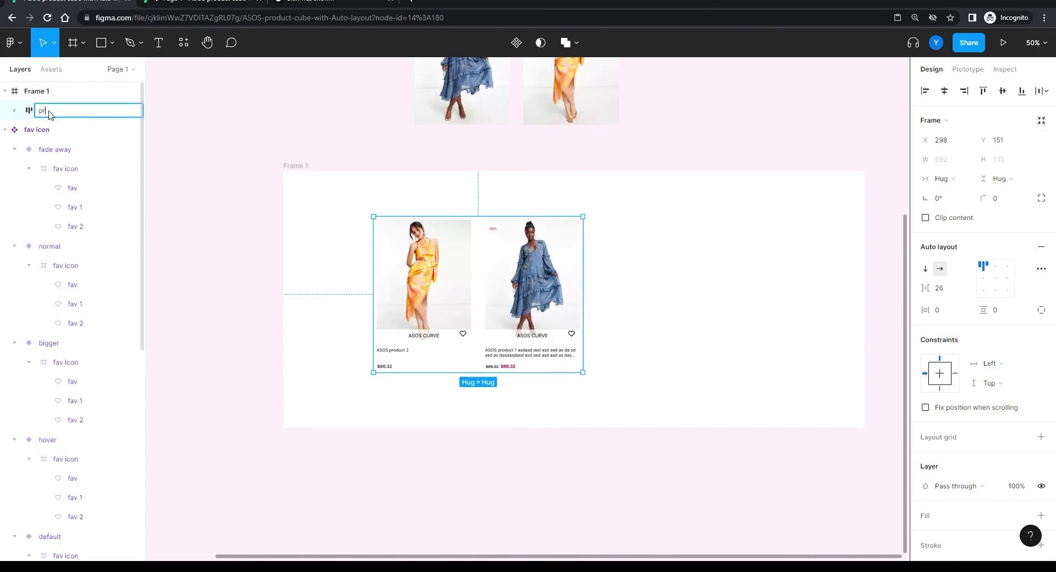
{"action": "type", "text": "oduct row"}
{"action": "key", "text": "Return"}
Step: Duplicate the ASOS product 1 cube twice within the product row and centre the row horizontally in Frame 1
{"action": "left_click_drag", "start_coordinate": [434, 313], "coordinate": [457, 318]}
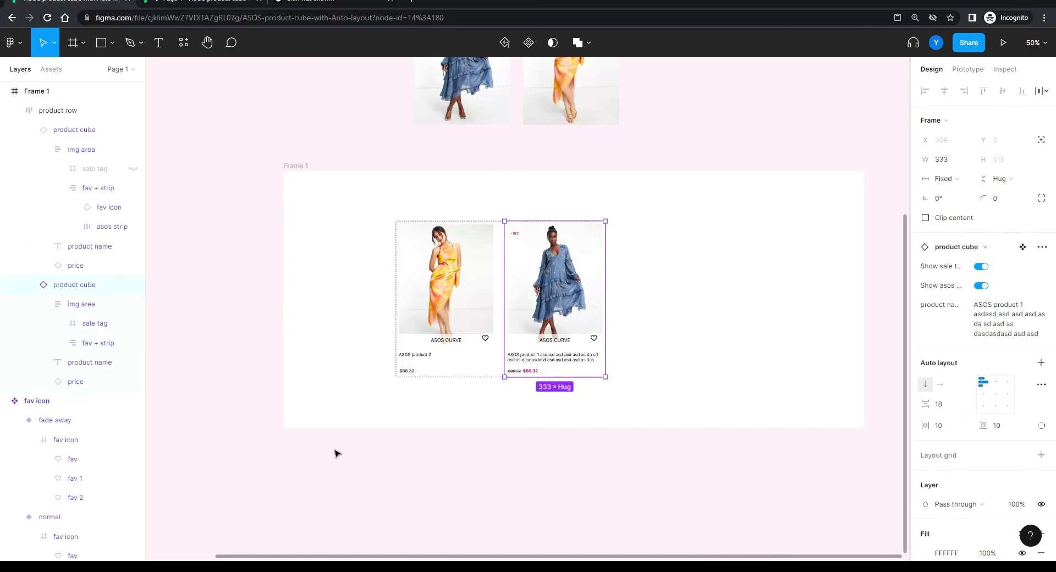
{"action": "key", "text": "ctrl+d"}
{"action": "key", "text": "ctrl+d"}
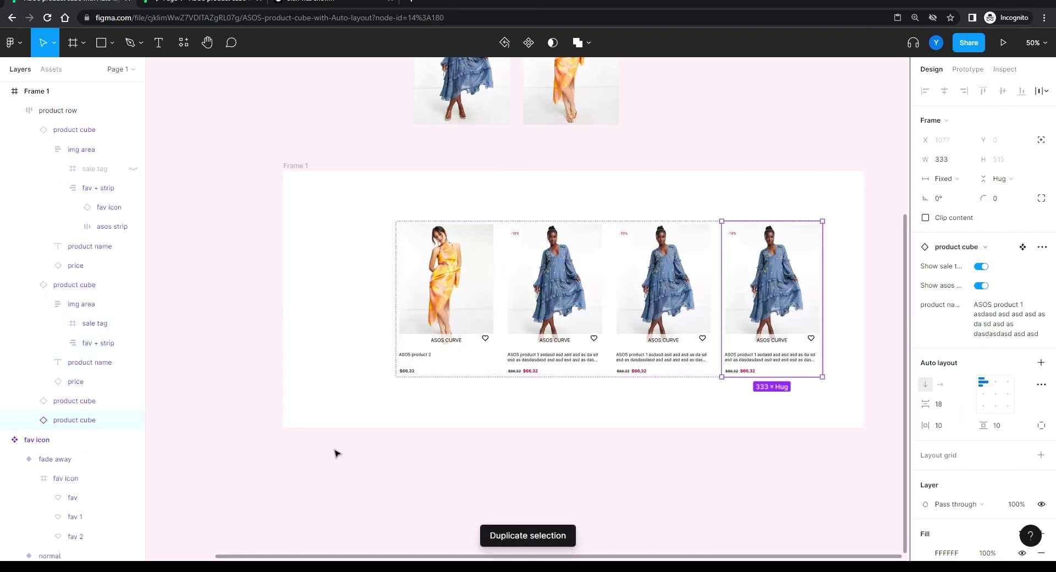
{"action": "left_click", "coordinate": [686, 473]}
{"action": "left_click", "coordinate": [618, 372]}
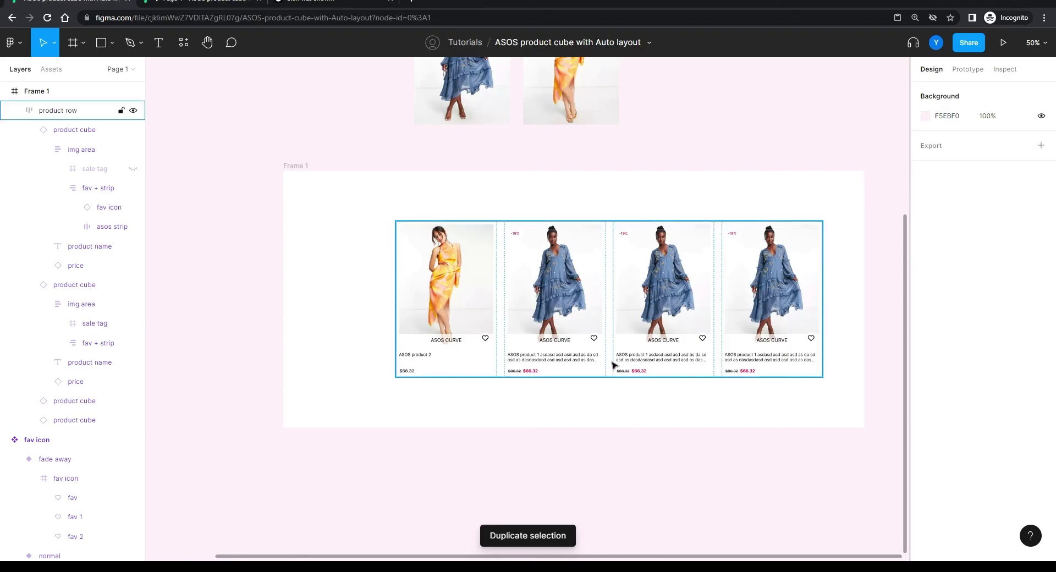
{"action": "left_click_drag", "start_coordinate": [790, 292], "coordinate": [750, 304]}
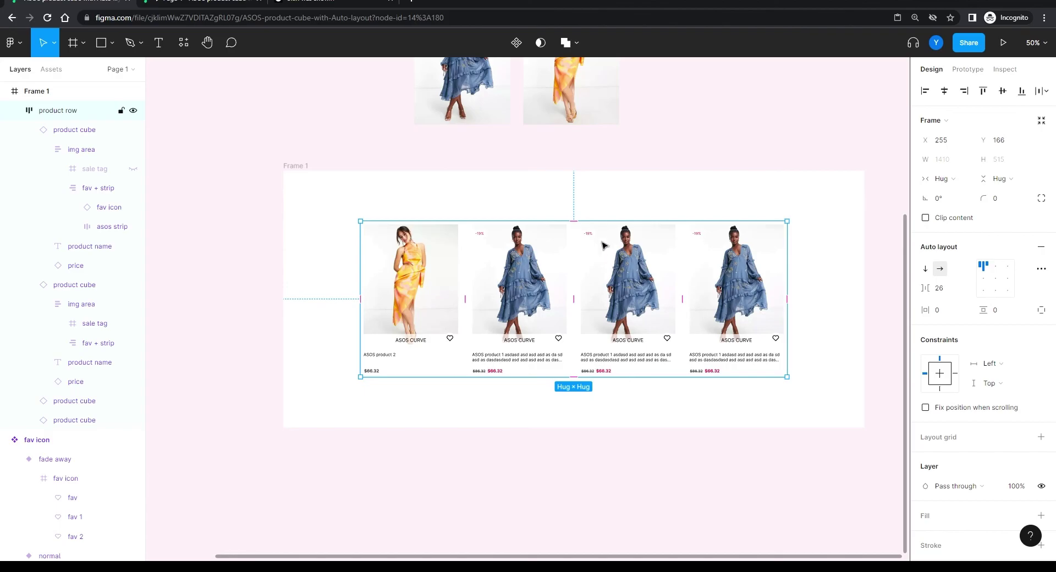
Step: Hide the sale tag and ASOS strip of the row's third product cube and set its price to the default variant
{"action": "left_click", "coordinate": [641, 297]}
{"action": "left_click", "coordinate": [981, 267]}
{"action": "left_click", "coordinate": [981, 285]}
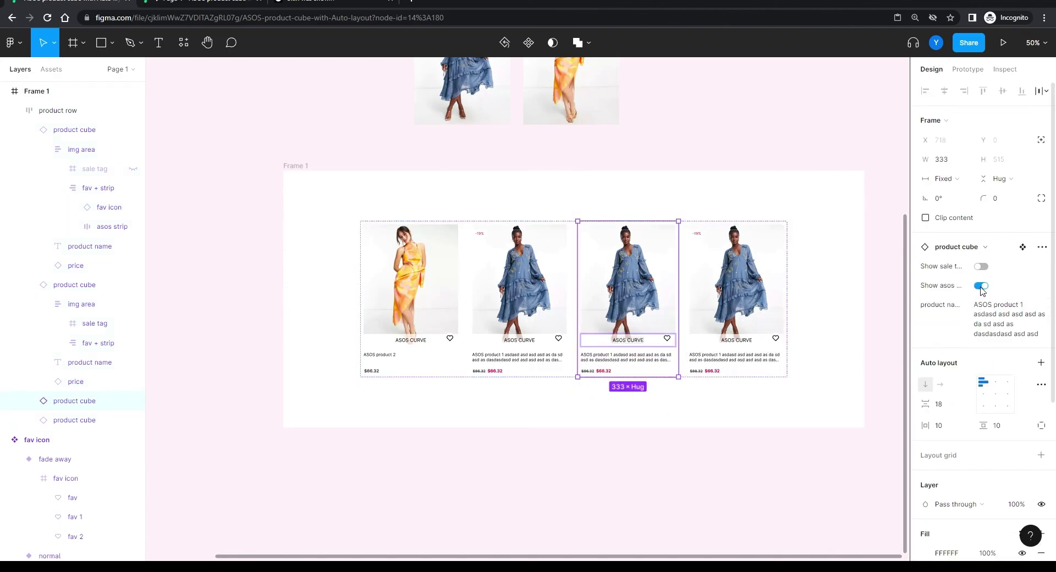
{"action": "left_click", "coordinate": [602, 376]}
{"action": "left_click", "coordinate": [985, 246]}
{"action": "left_click", "coordinate": [990, 229]}
{"action": "left_click", "coordinate": [629, 455]}
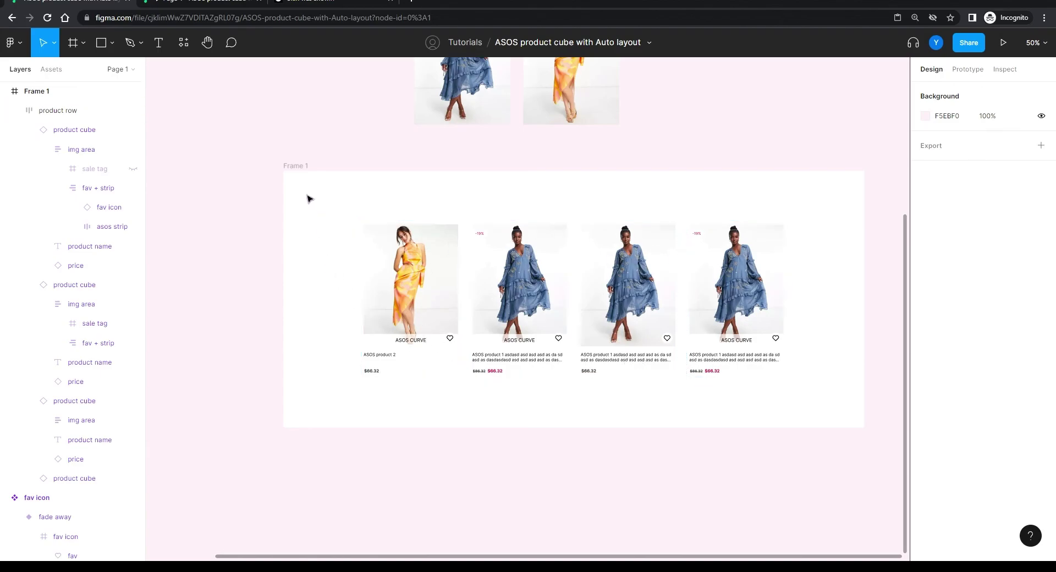
Step: Extend Frame 1 downward to a height of about 1578 and place a copy of the product row directly below the original
{"action": "left_click", "coordinate": [296, 169]}
{"action": "left_click_drag", "start_coordinate": [429, 427], "coordinate": [418, 516]}
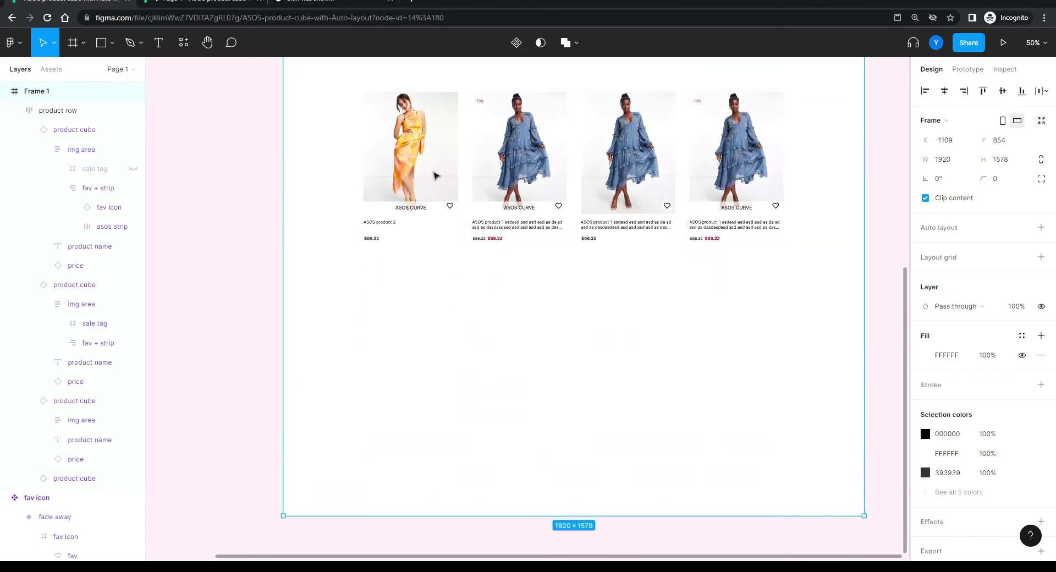
{"action": "left_click", "coordinate": [421, 190]}
{"action": "left_click_drag", "start_coordinate": [419, 190], "coordinate": [398, 356]}
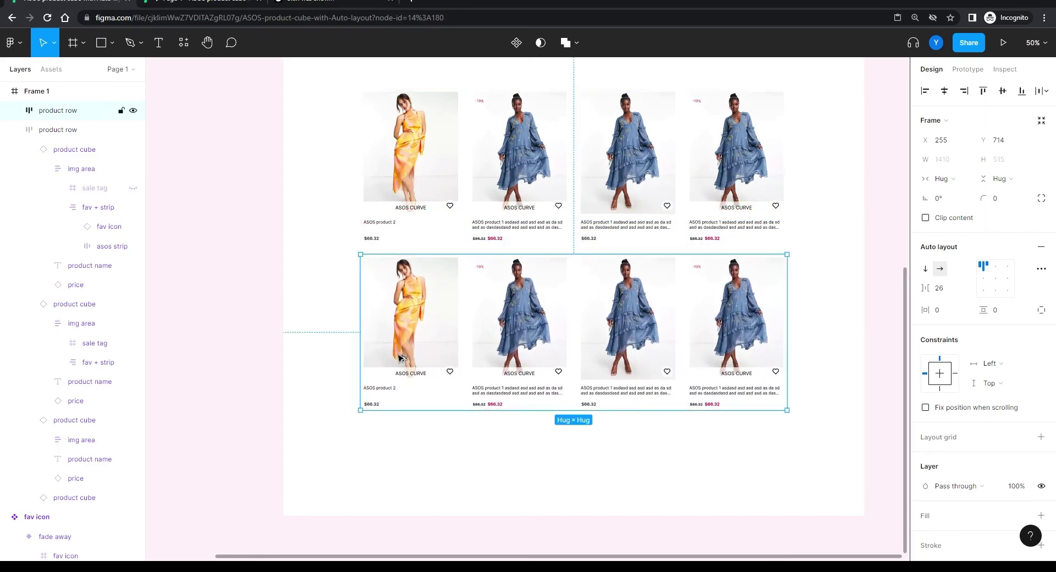
Step: Combine the two product rows in a vertical auto layout and name it search results
{"action": "left_click", "coordinate": [602, 196], "text": "shift"}
{"action": "key", "text": "shift+a"}
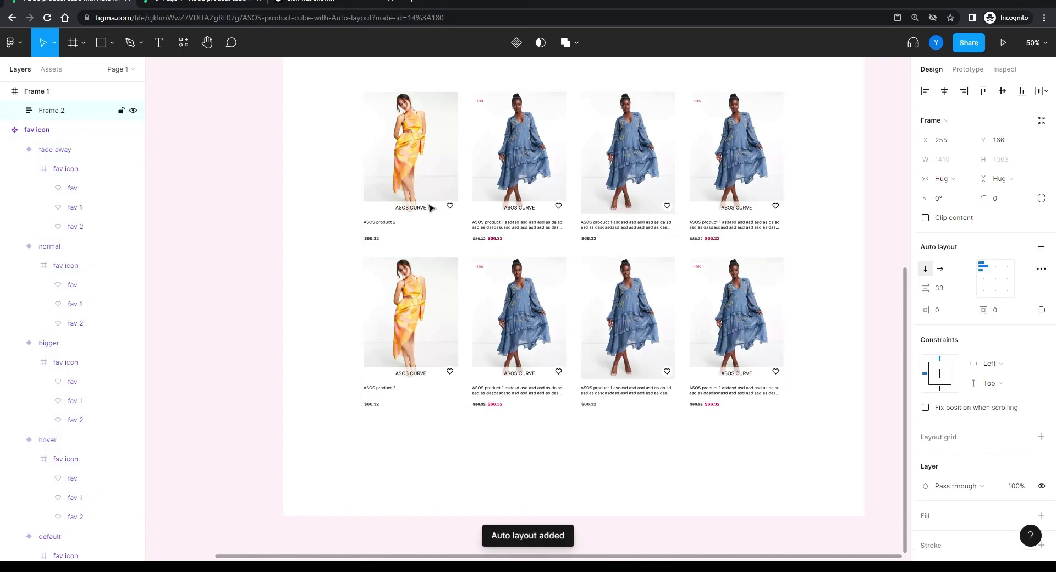
{"action": "double_click", "coordinate": [55, 112]}
{"action": "type", "text": "search r"}
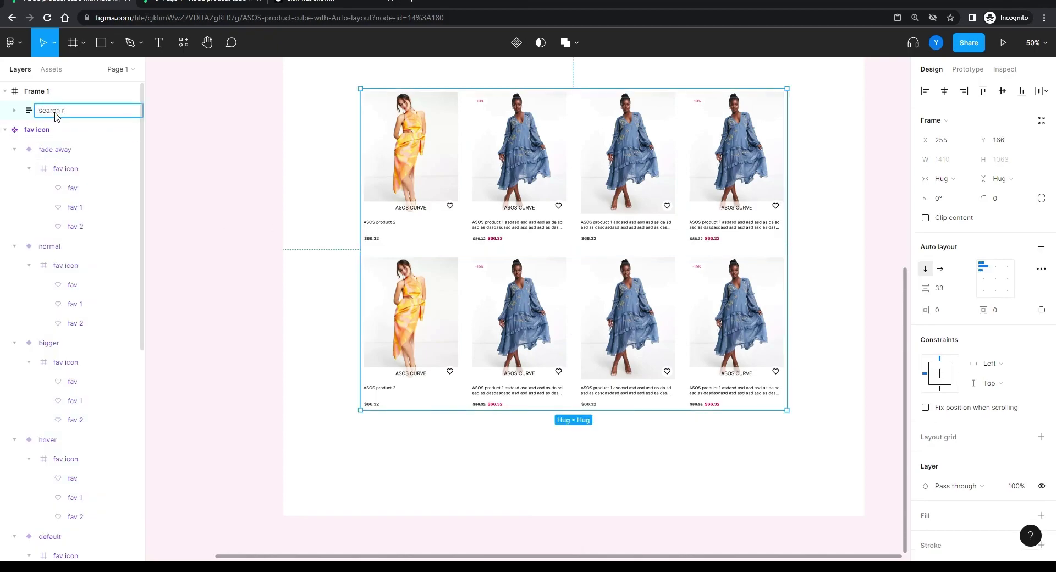
{"action": "type", "text": "esults"}
{"action": "key", "text": "Return"}
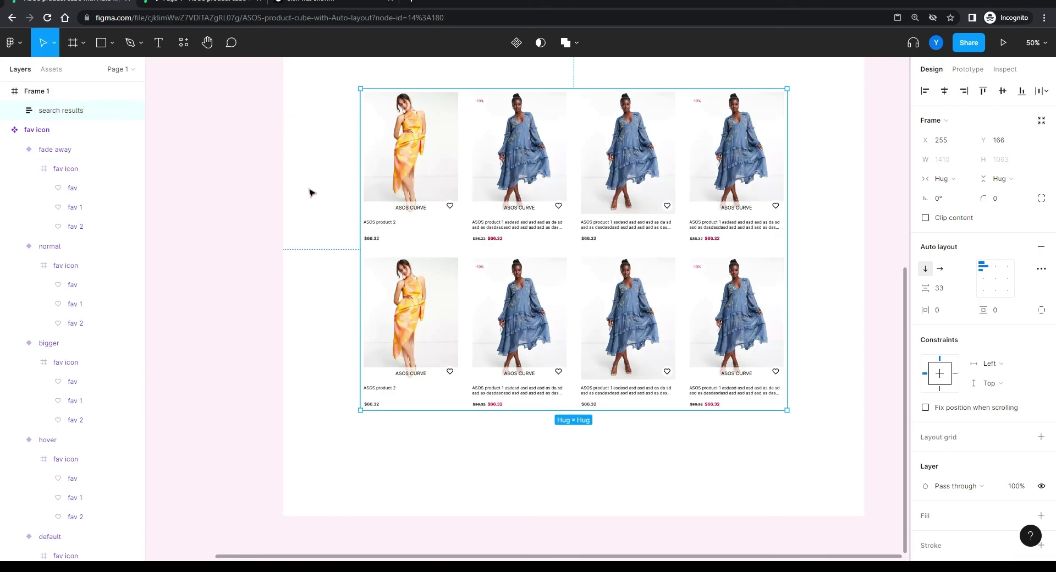
Step: Extend Frame 1 further downward and duplicate the second product row to add a third row to search results
{"action": "key", "text": "minus"}
{"action": "left_click", "coordinate": [416, 176]}
{"action": "left_click_drag", "start_coordinate": [430, 414], "coordinate": [434, 506]}
{"action": "left_click", "coordinate": [316, 348]}
{"action": "double_click", "coordinate": [546, 332]}
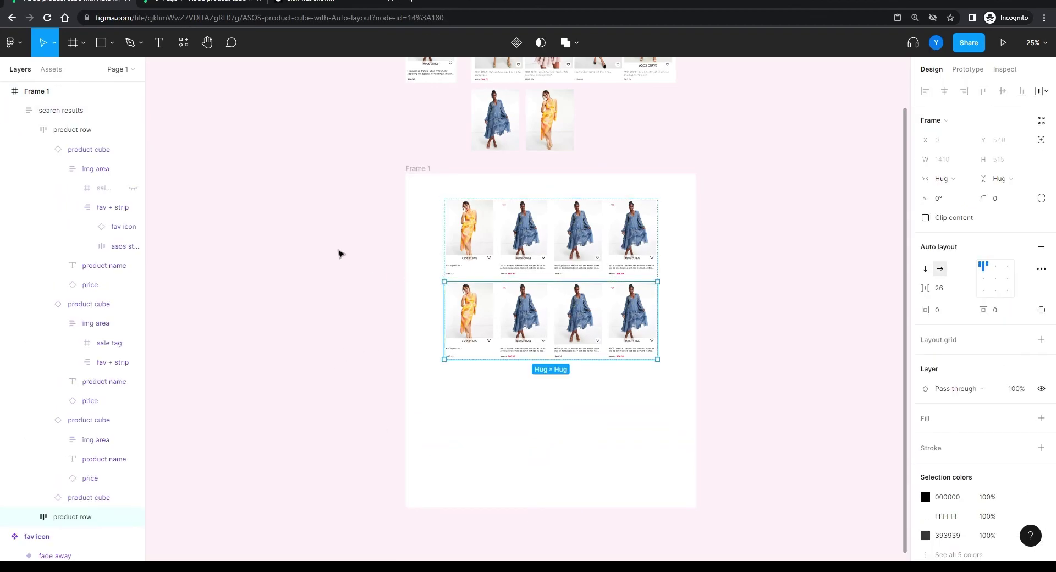
{"action": "key", "text": "ctrl+d"}
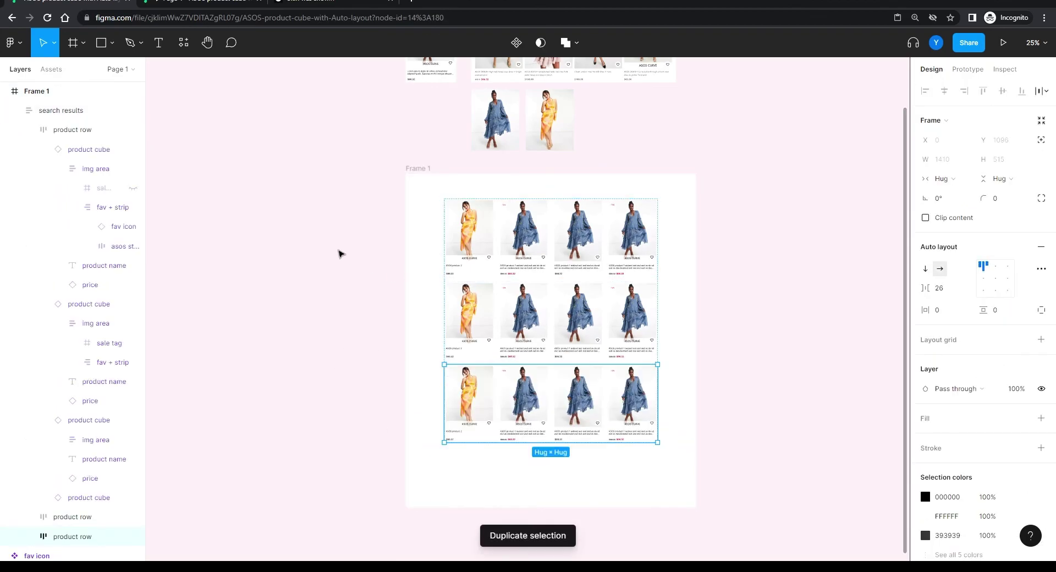
{"action": "left_click", "coordinate": [341, 253]}
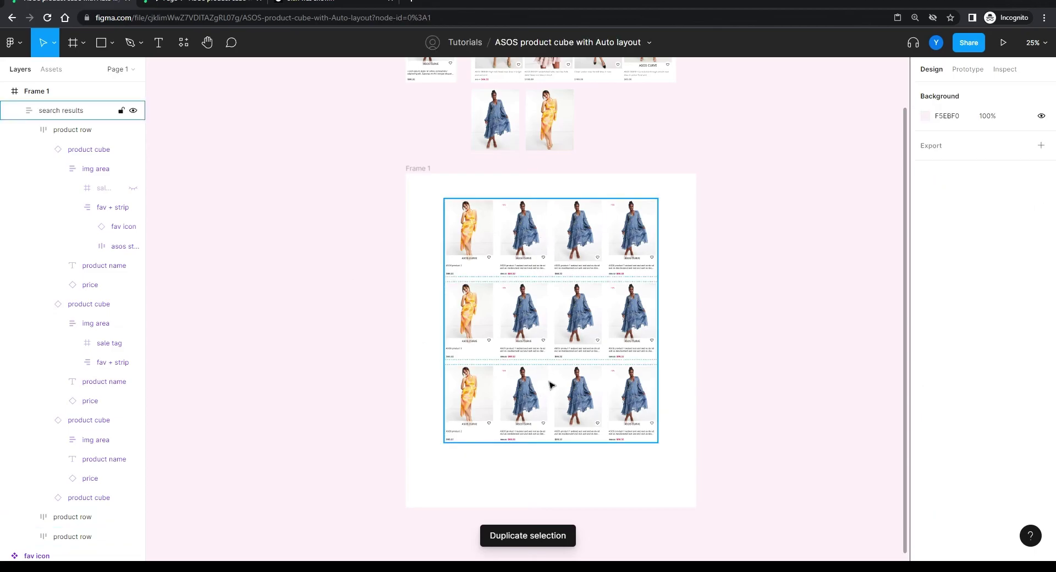
Step: Set all three product rows in search results to fill the container width and change the spacing between their items to Auto
{"action": "scroll", "coordinate": [572, 360], "scroll_direction": "down", "scroll_amount": 1}
{"action": "scroll", "coordinate": [574, 358], "scroll_direction": "up", "scroll_amount": 5}
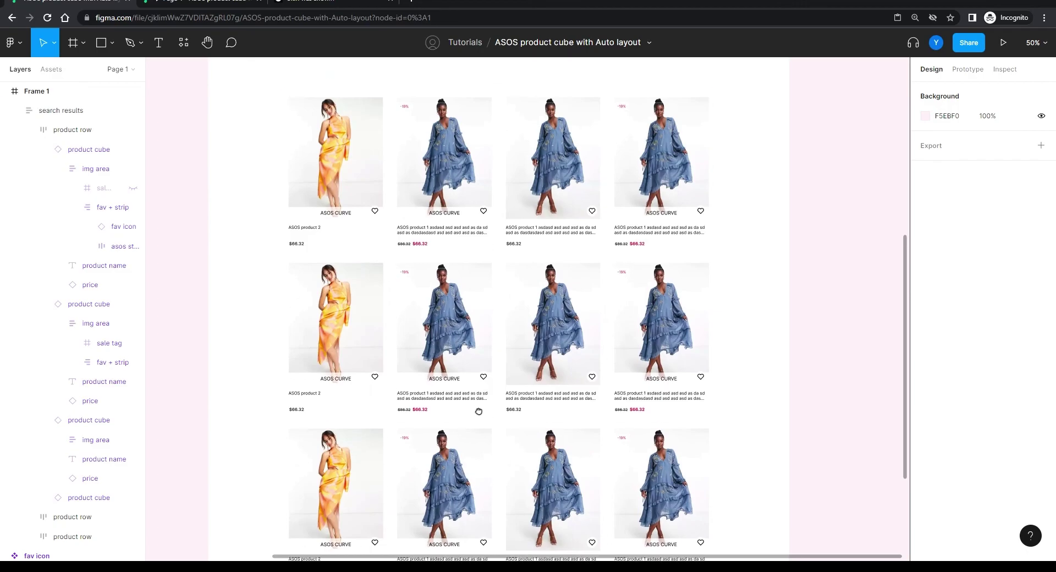
{"action": "double_click", "coordinate": [526, 148]}
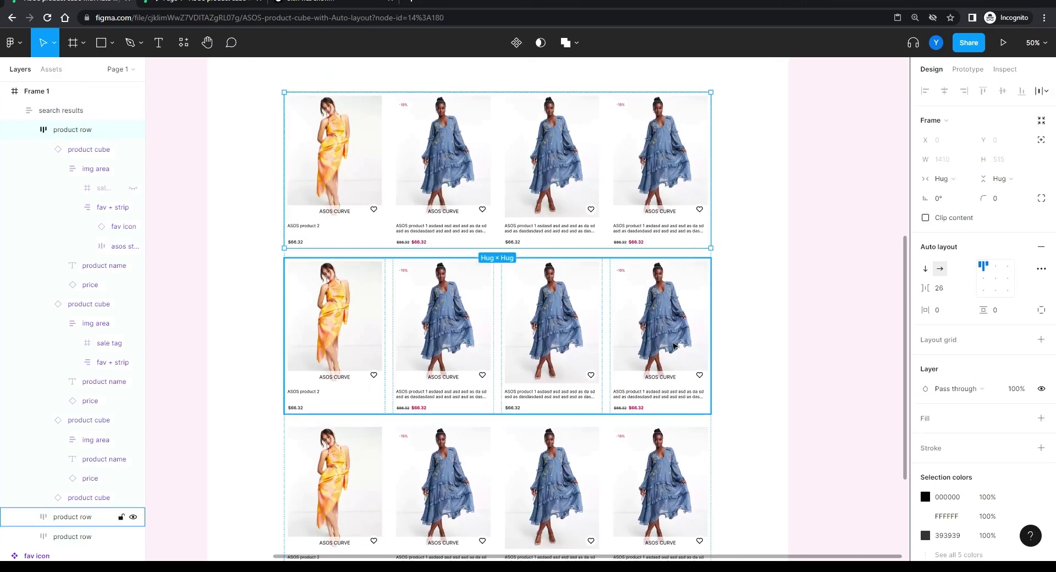
{"action": "left_click", "coordinate": [620, 355], "text": "shift"}
{"action": "left_click", "coordinate": [608, 465], "text": "shift"}
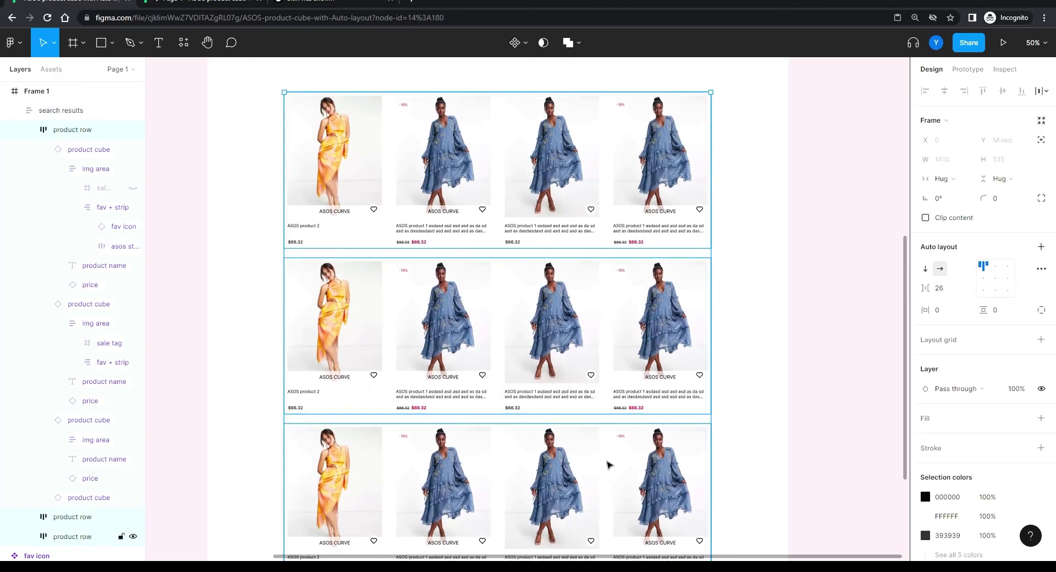
{"action": "left_click", "coordinate": [948, 183]}
{"action": "left_click", "coordinate": [952, 191]}
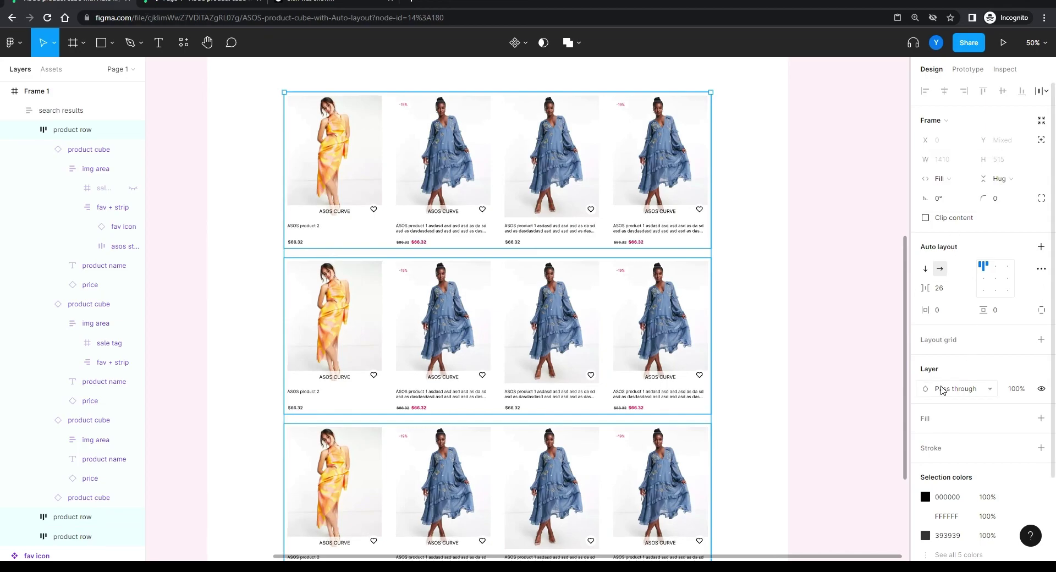
{"action": "left_click", "coordinate": [944, 289]}
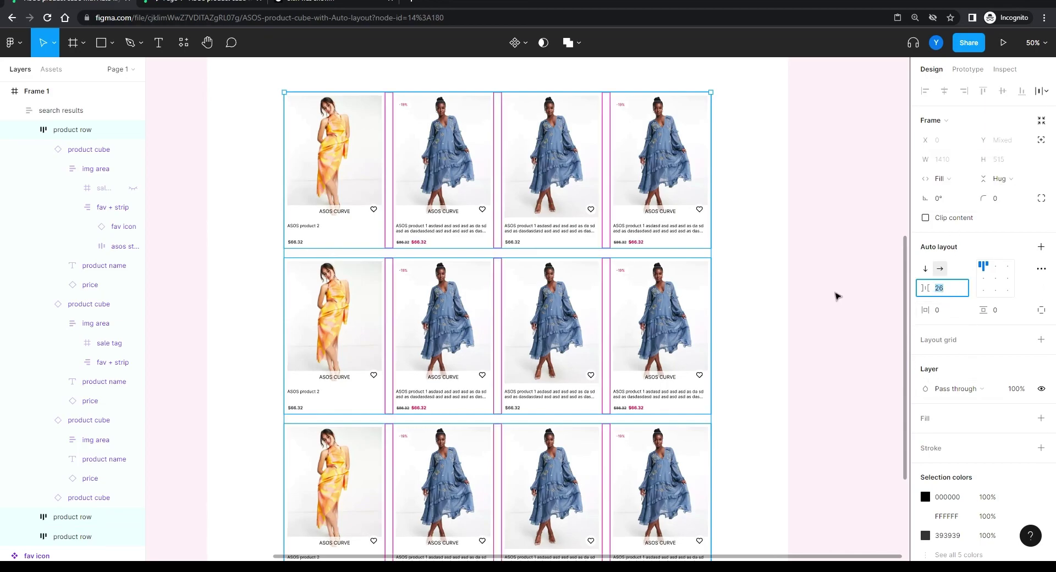
{"action": "key", "text": "Return"}
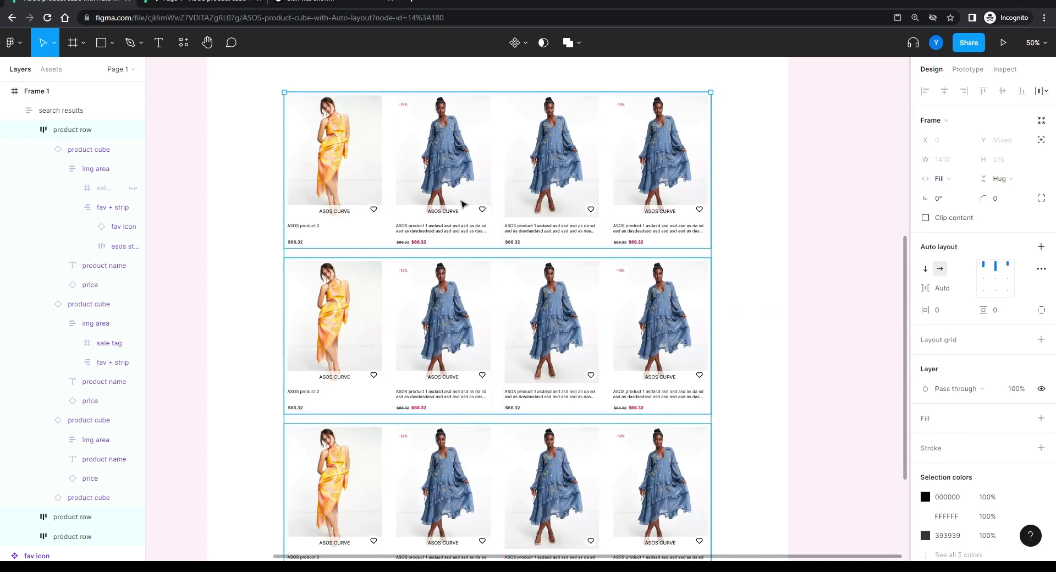
Step: Resize search results to about 1492 wide, narrow it from its left edge to about 1096, and widen it partway back
{"action": "left_click", "coordinate": [747, 297]}
{"action": "left_click", "coordinate": [673, 224]}
{"action": "left_click_drag", "start_coordinate": [713, 236], "coordinate": [736, 228]}
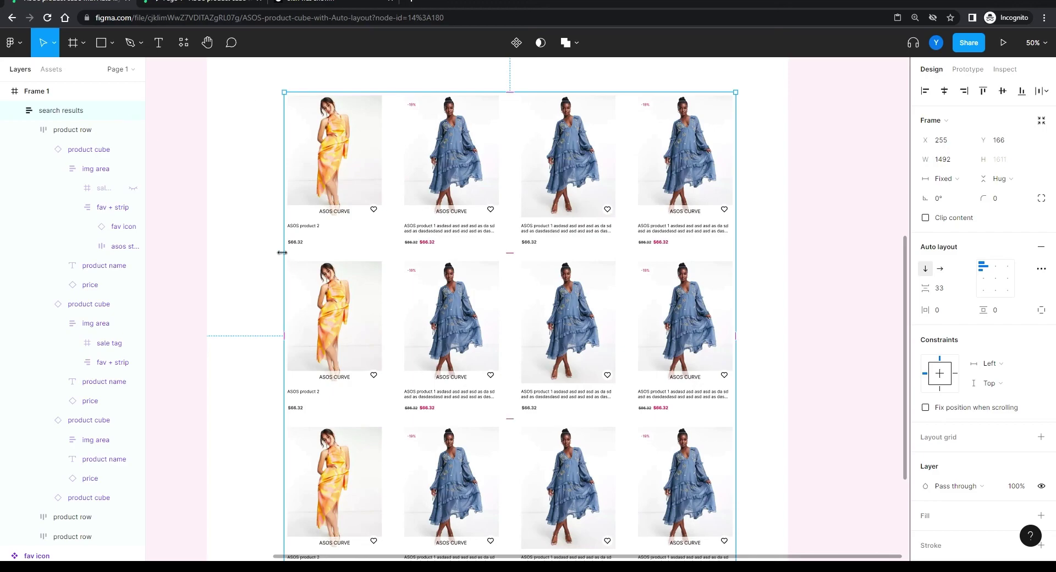
{"action": "left_click_drag", "start_coordinate": [282, 251], "coordinate": [400, 251]}
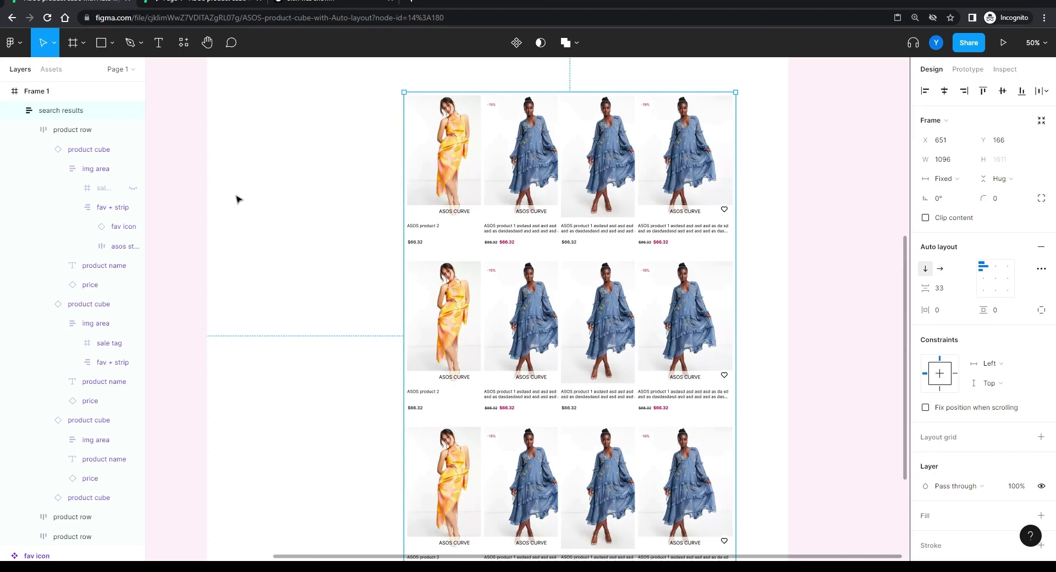
{"action": "left_click_drag", "start_coordinate": [405, 253], "coordinate": [324, 254]}
{"action": "left_click", "coordinate": [778, 217]}
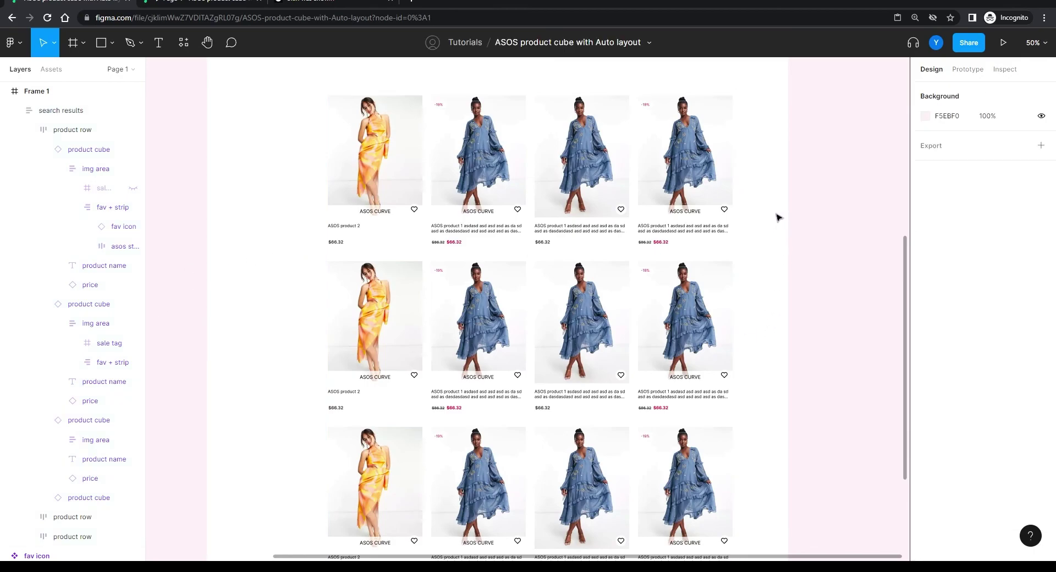